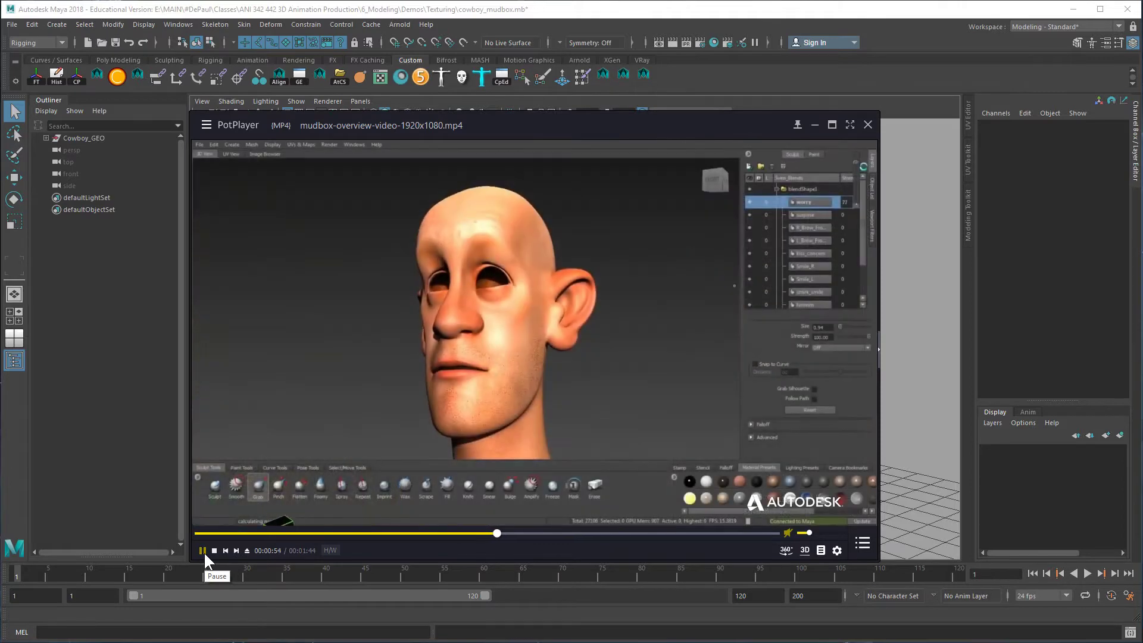
Pause the Mudbox overview video and close its player to return to the cowboy scene
click(203, 551)
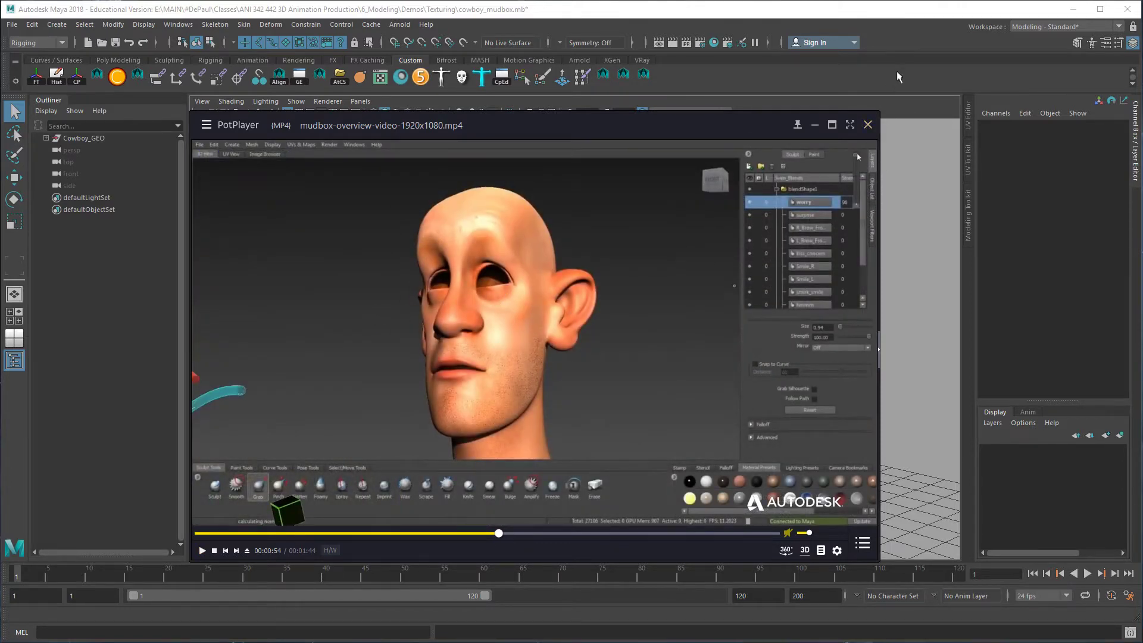
click(867, 124)
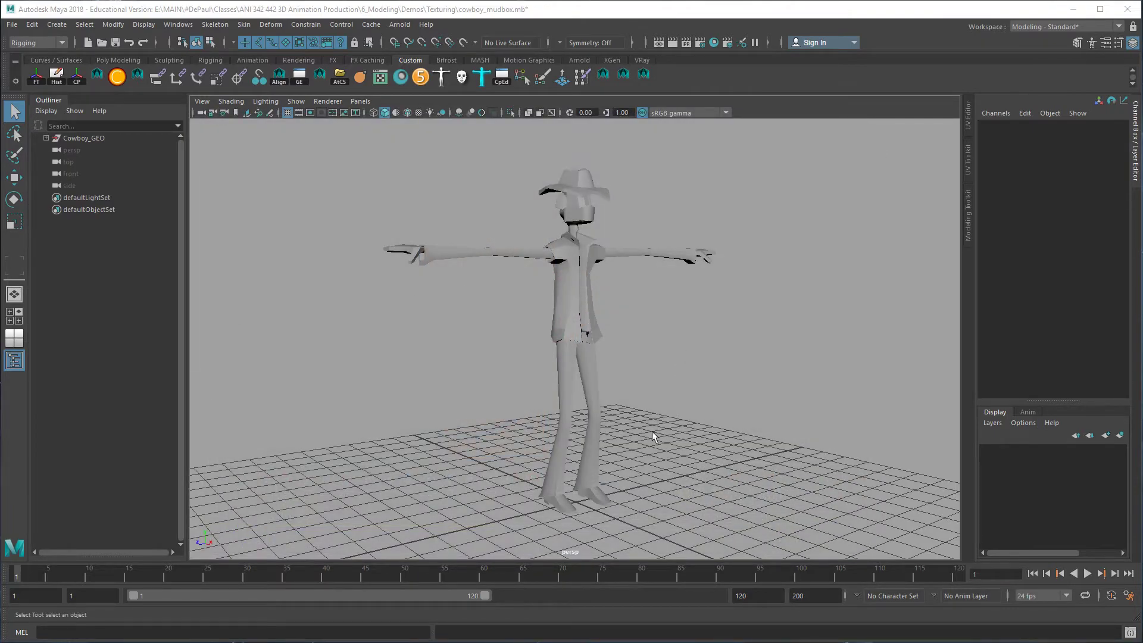
Examine the cowboy's separate meshes by selecting the shirt body, hat, arm and pants one after another
alt+drag(288, 423, 482, 406)
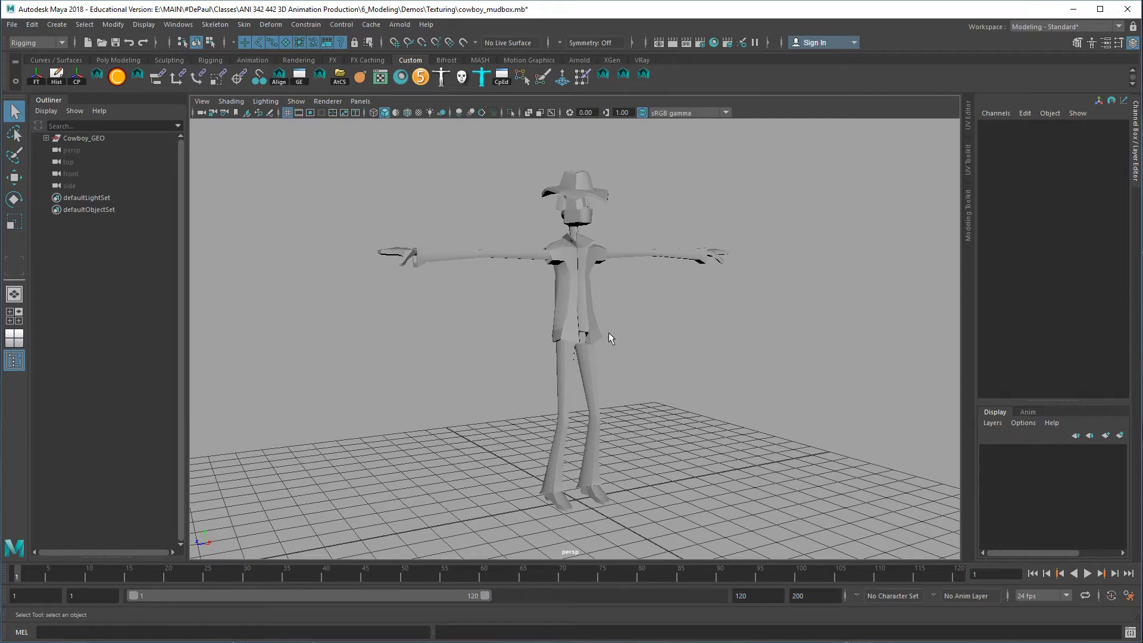
click(573, 312)
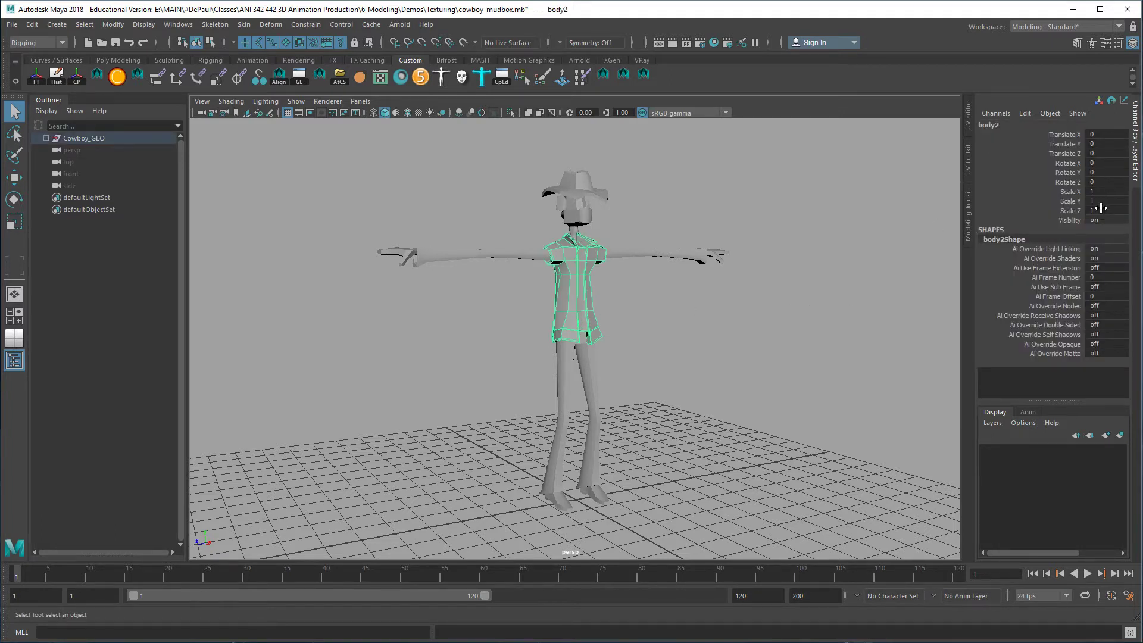
click(561, 209)
click(574, 181)
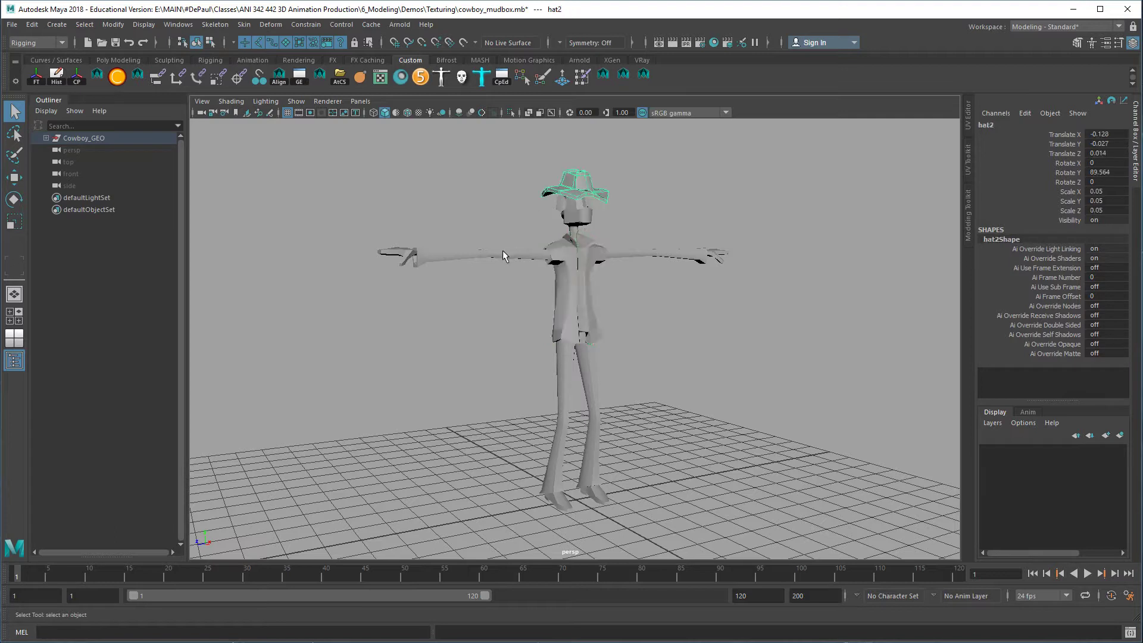
click(485, 255)
click(591, 384)
click(593, 385)
click(502, 363)
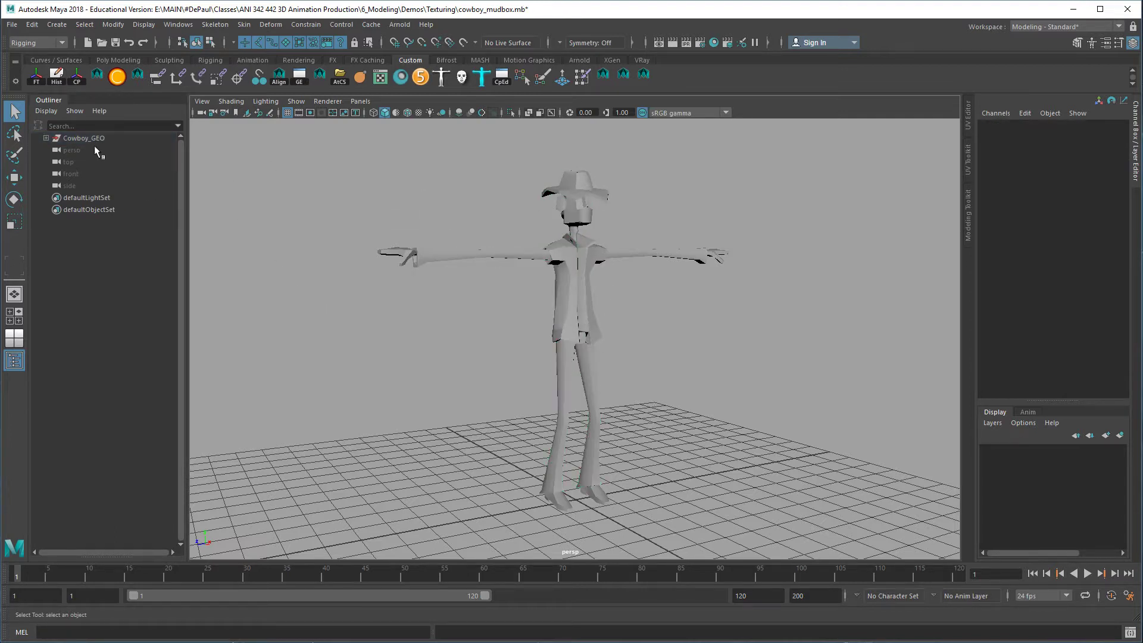
Expand the Cowboy_GEO group and check the names of its hat, head, handLeft and body meshes against the model
click(45, 138)
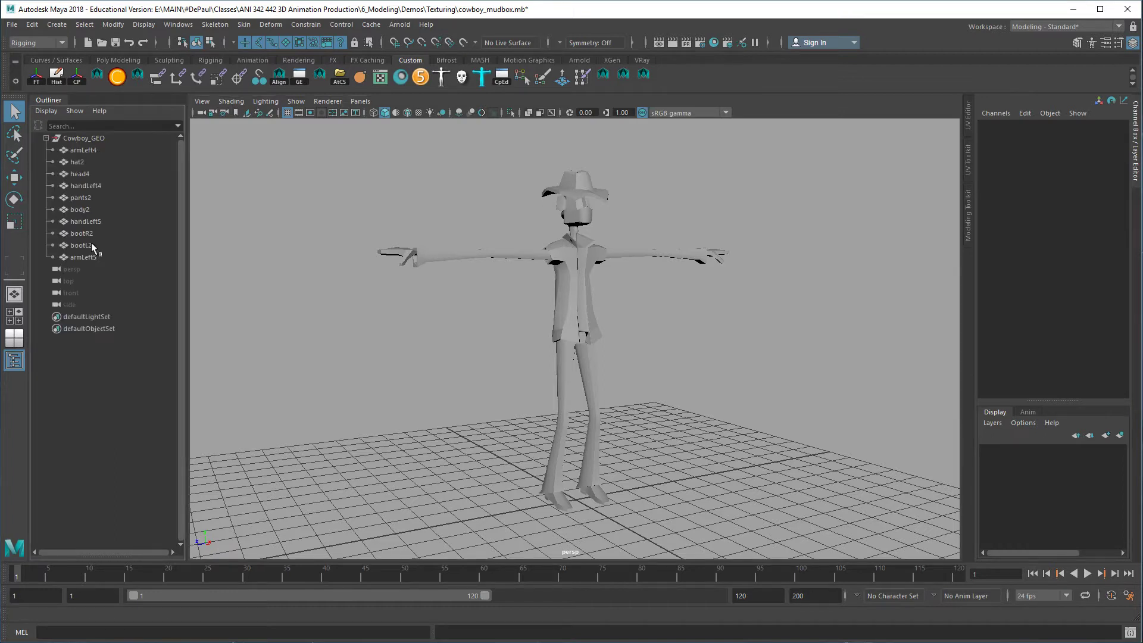
click(92, 151)
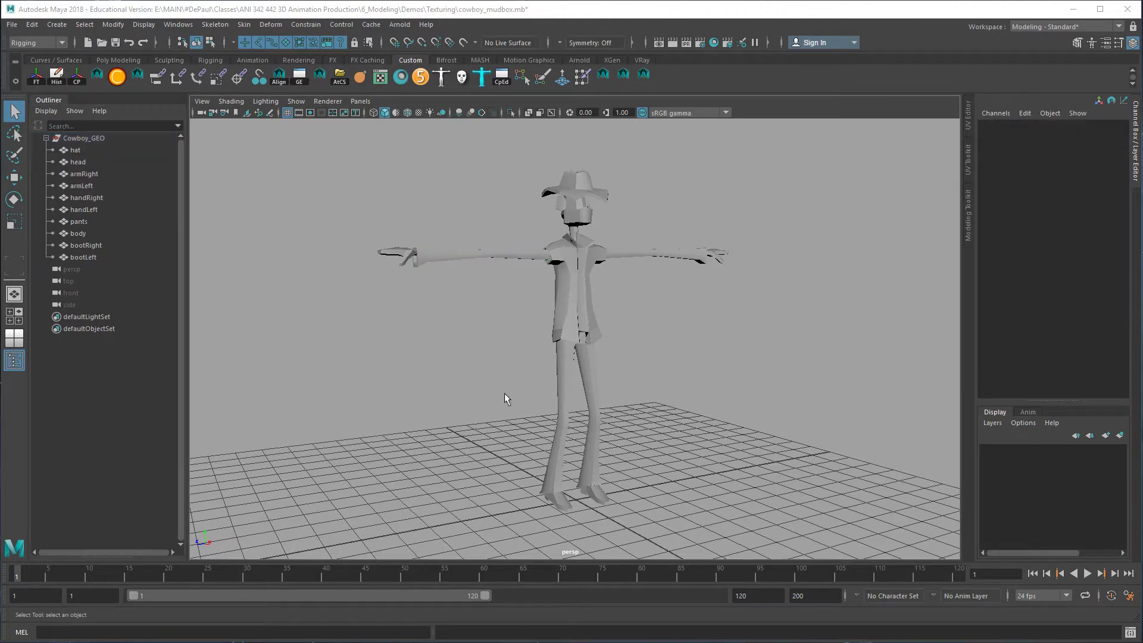
click(74, 150)
click(77, 162)
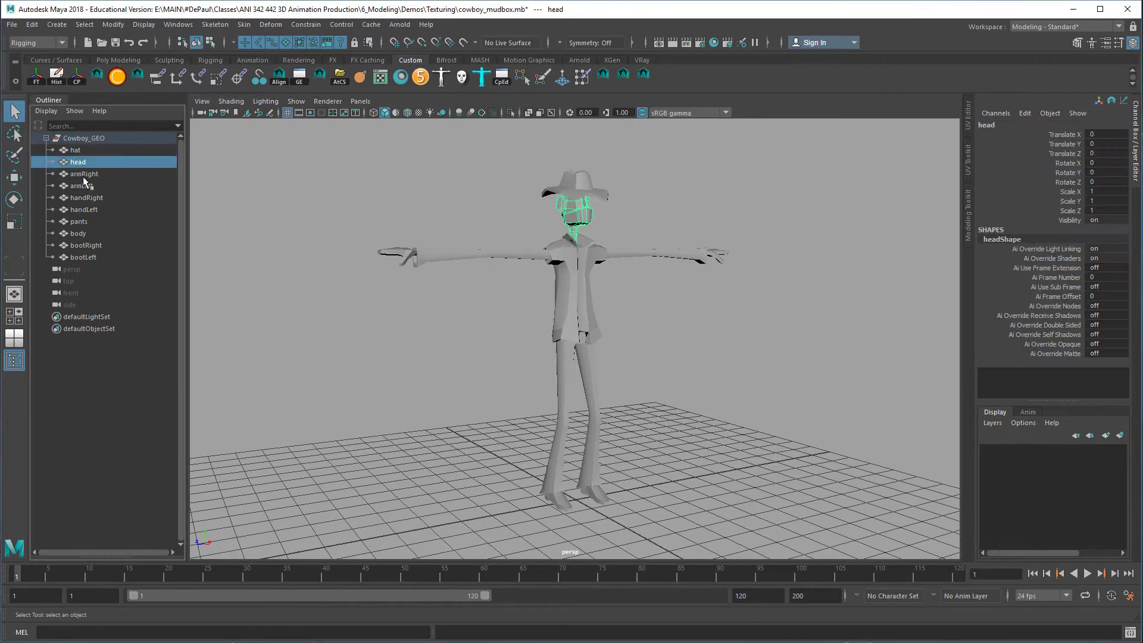
click(85, 209)
click(87, 234)
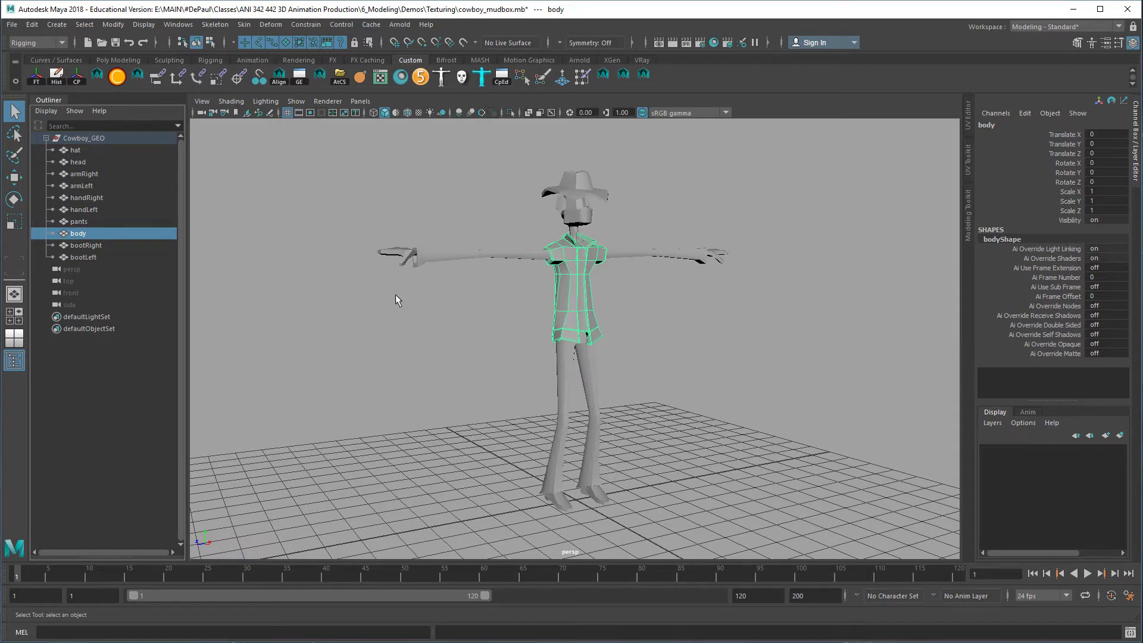
Freeze the transformations of all meshes from hat to bootLeft in Cowboy_GEO and delete their history
drag(80, 155, 84, 257)
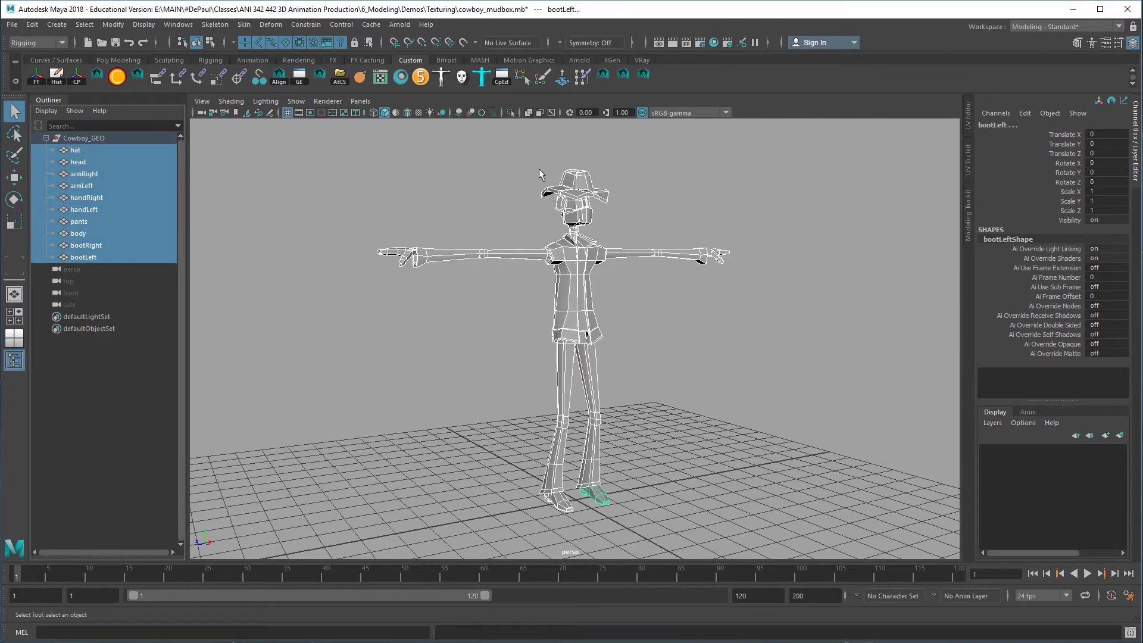
click(113, 25)
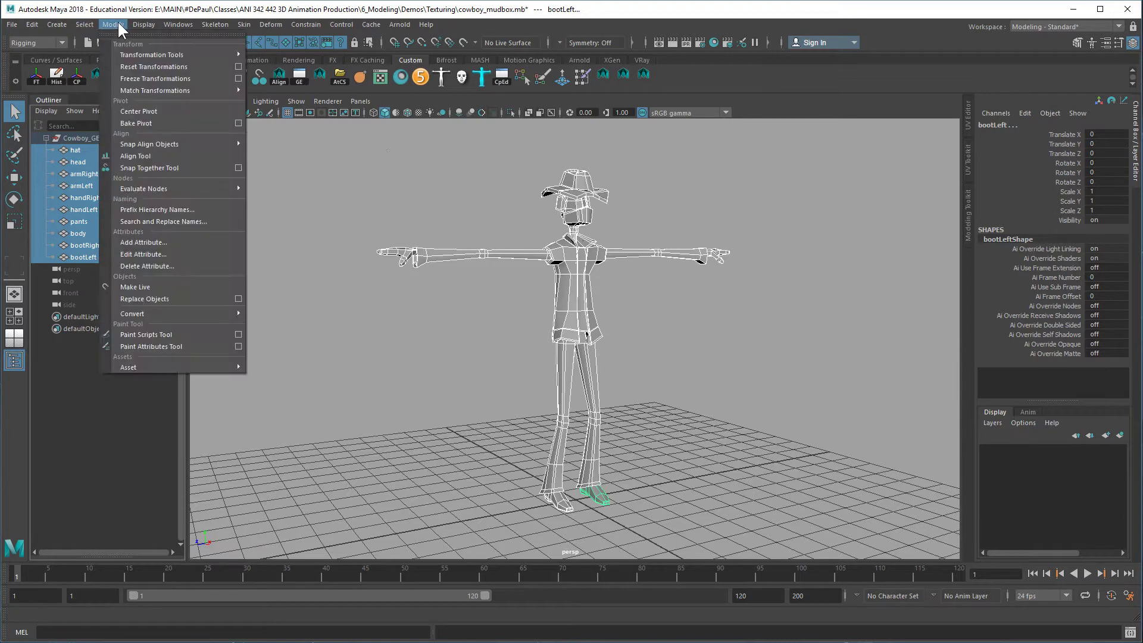
click(131, 82)
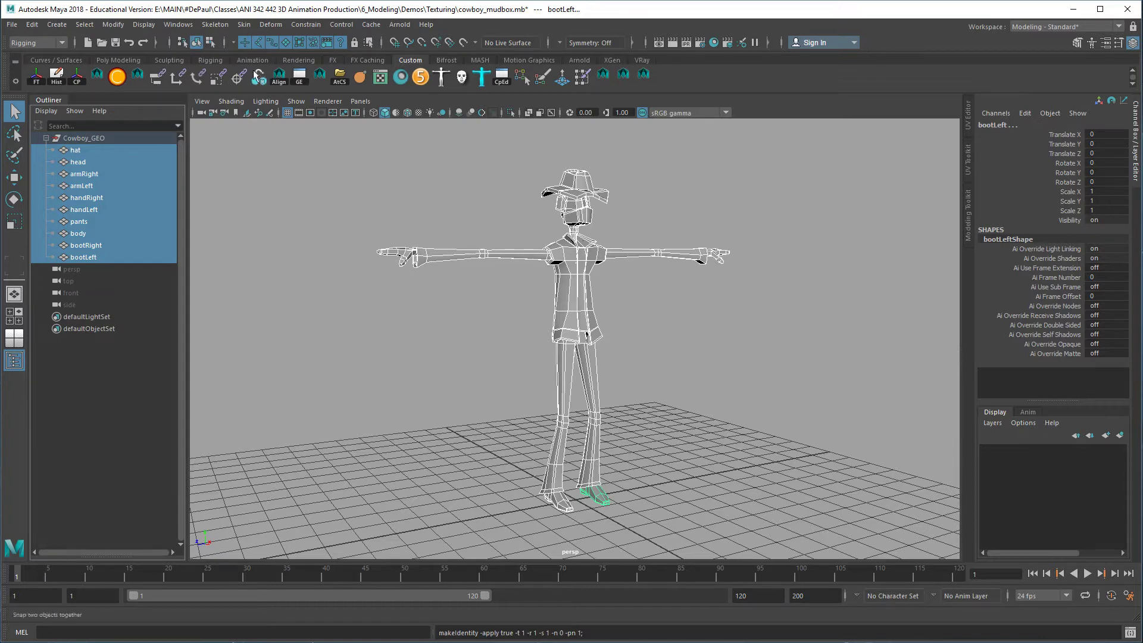
click(31, 24)
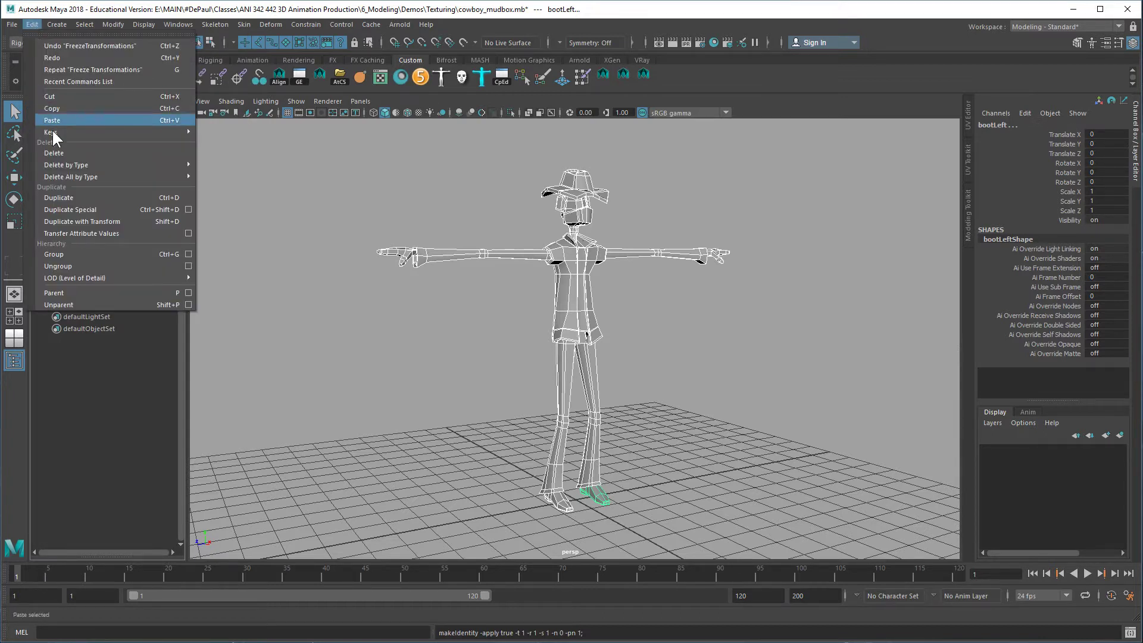
mouse_move(52, 164)
click(229, 174)
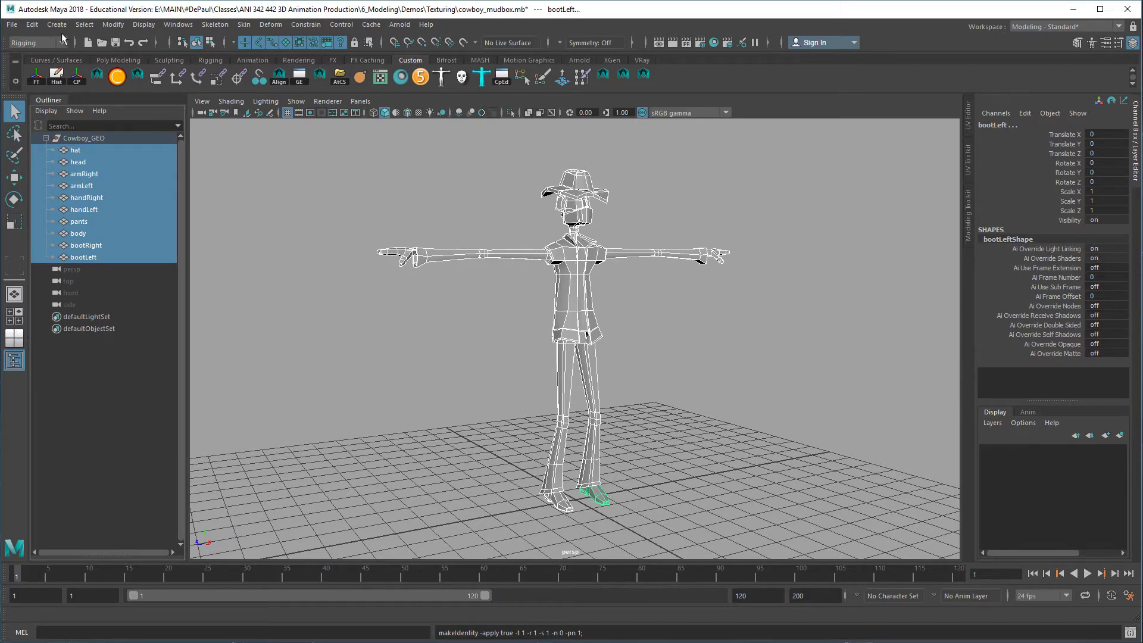
click(122, 25)
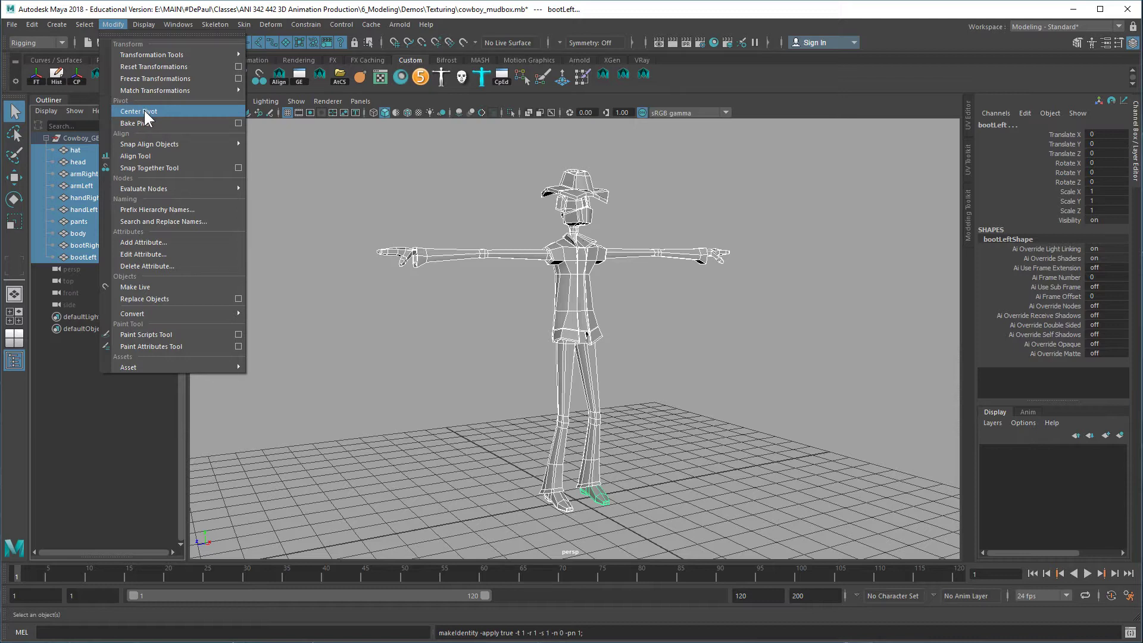
click(280, 20)
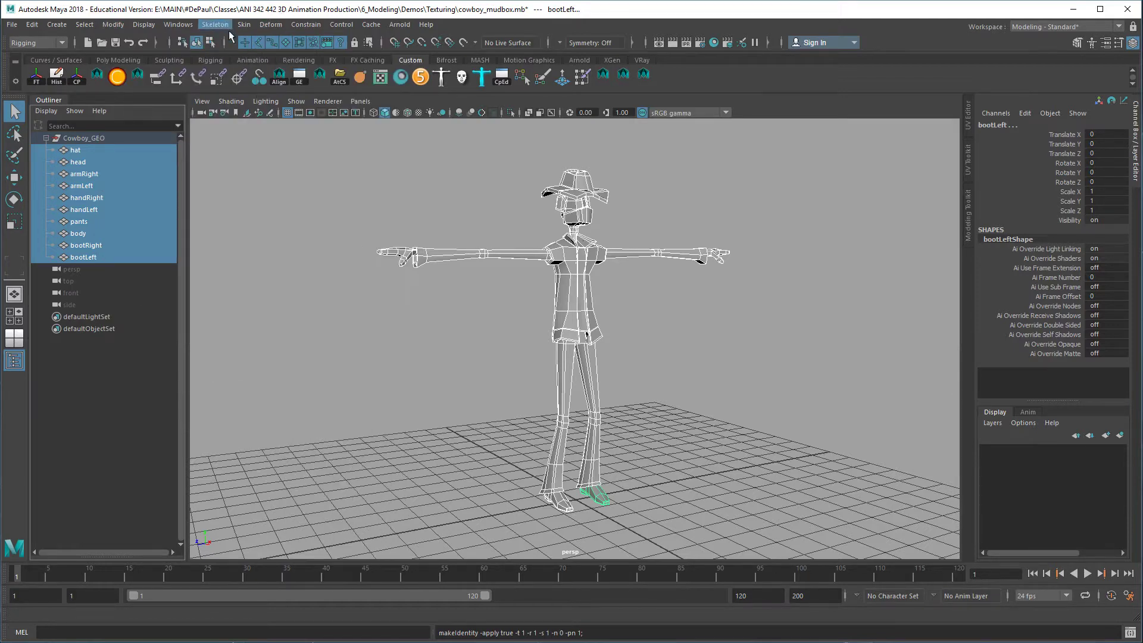
Save the scene as a new Maya Binary file named cowboy_mudbox2.mb in the Texturing folder and clear the selection
click(14, 25)
click(41, 81)
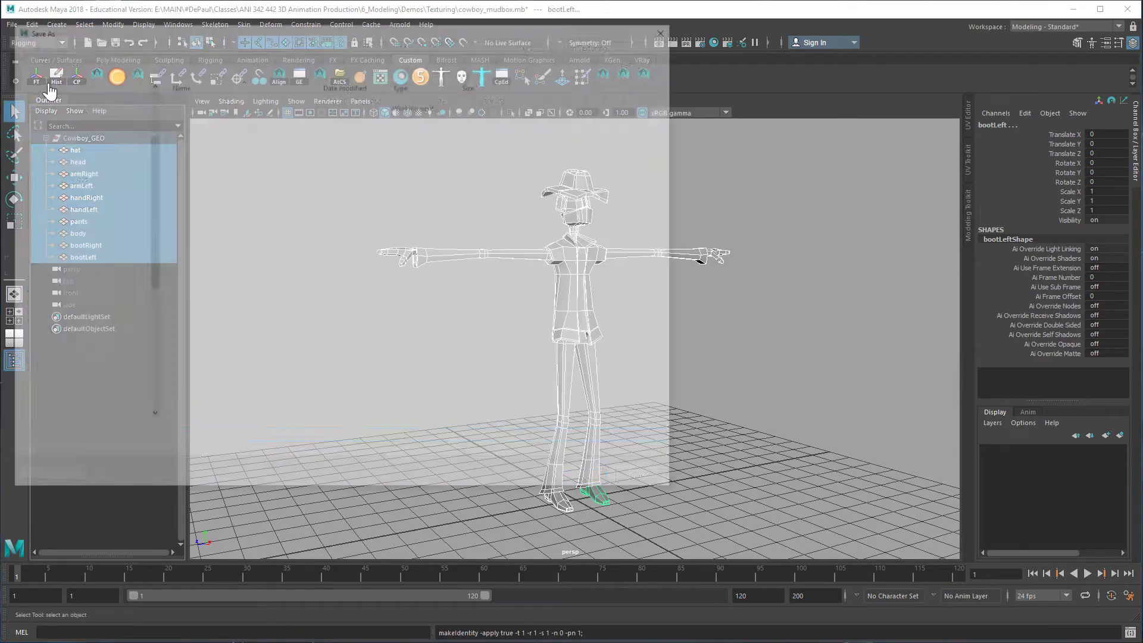
click(226, 99)
click(142, 439)
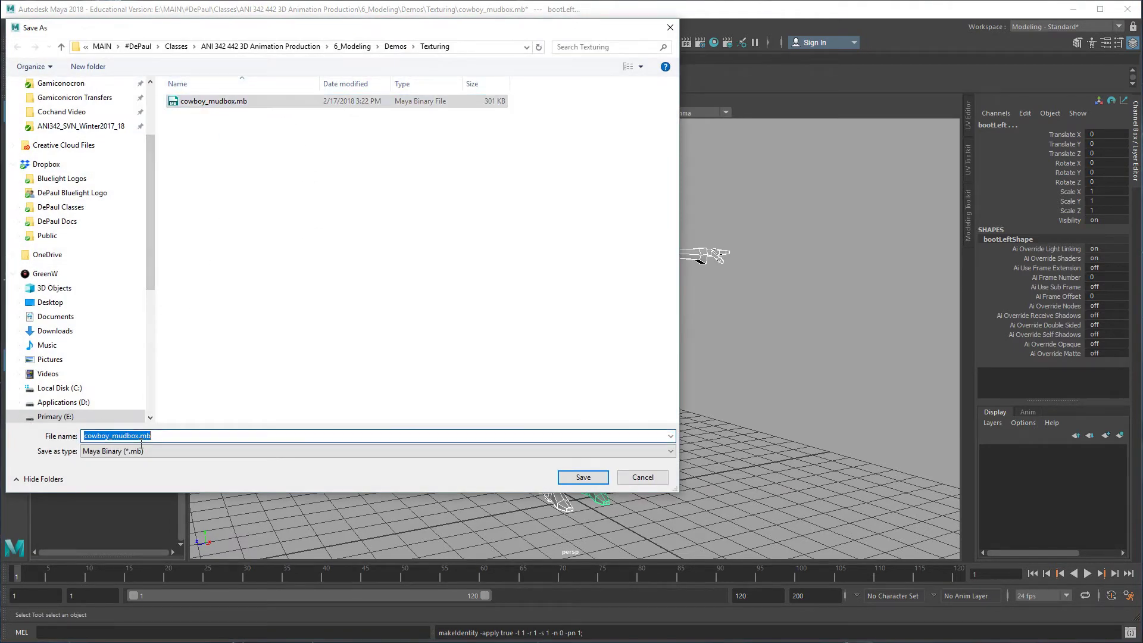
click(142, 440)
text(2)
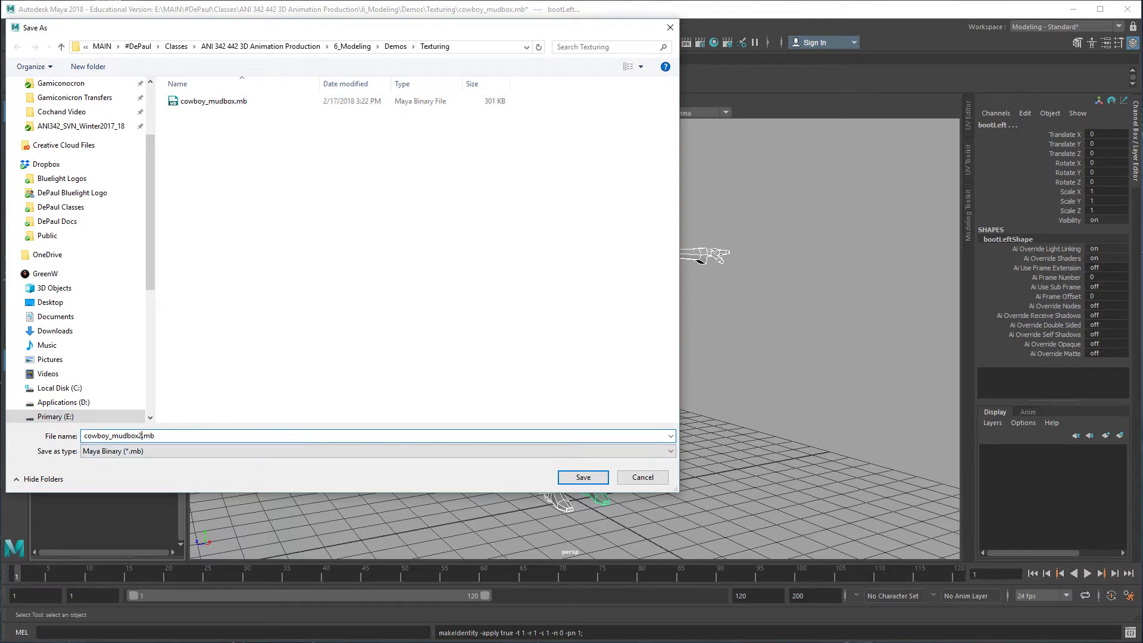
key(Return)
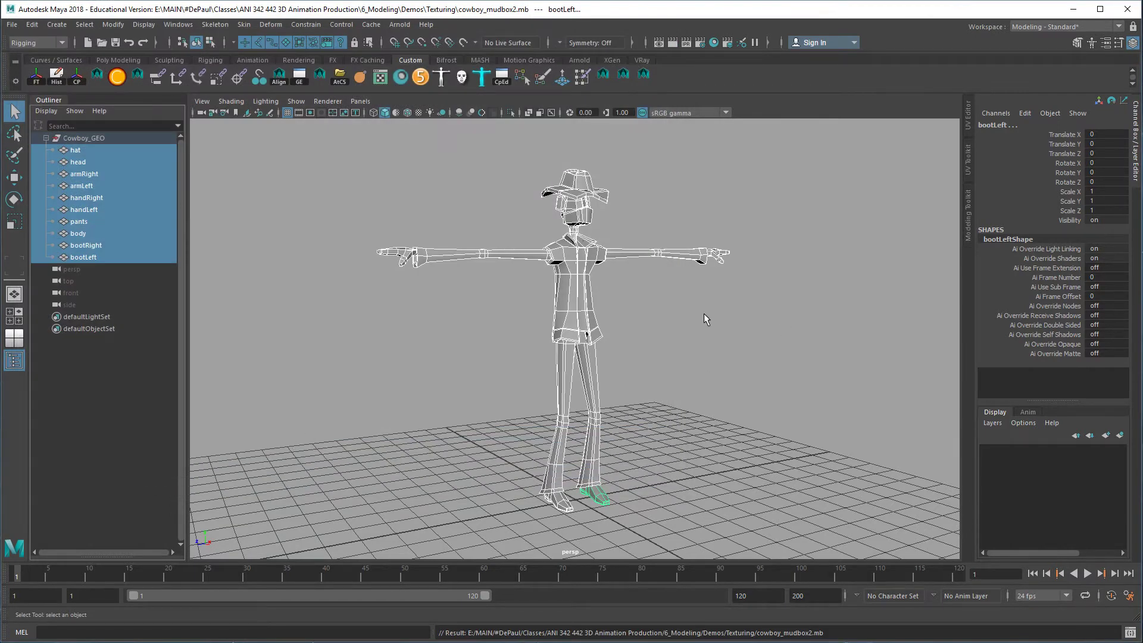
click(678, 374)
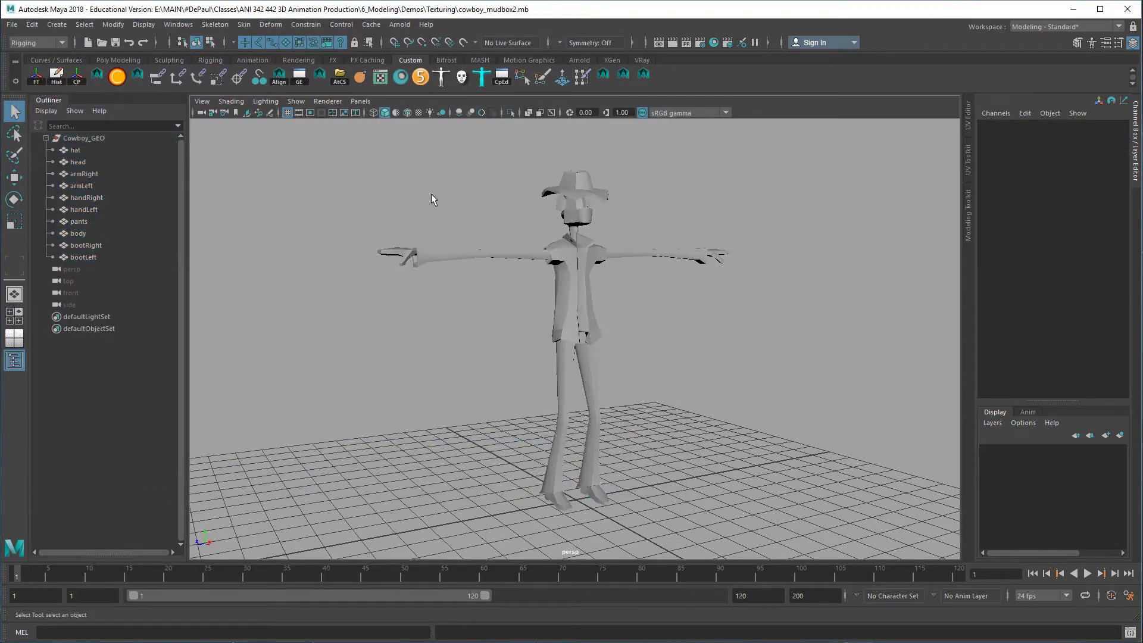
Open the UV Editor beside the viewport, display the UVs of all the cowboy's meshes, and widen the editor
drag(337, 143, 708, 534)
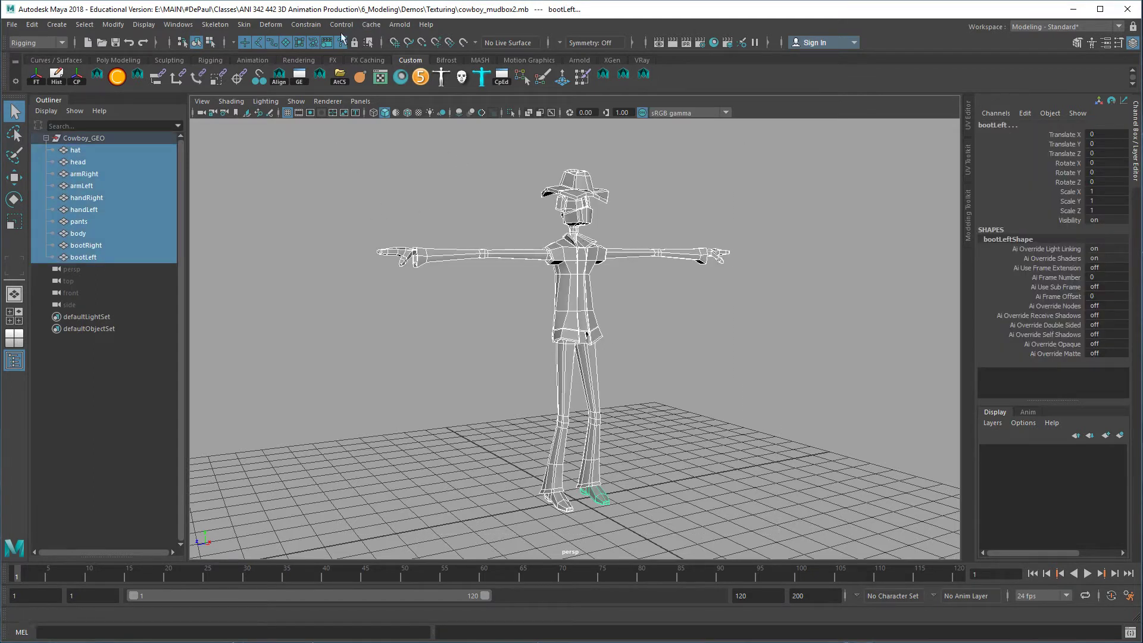
click(42, 44)
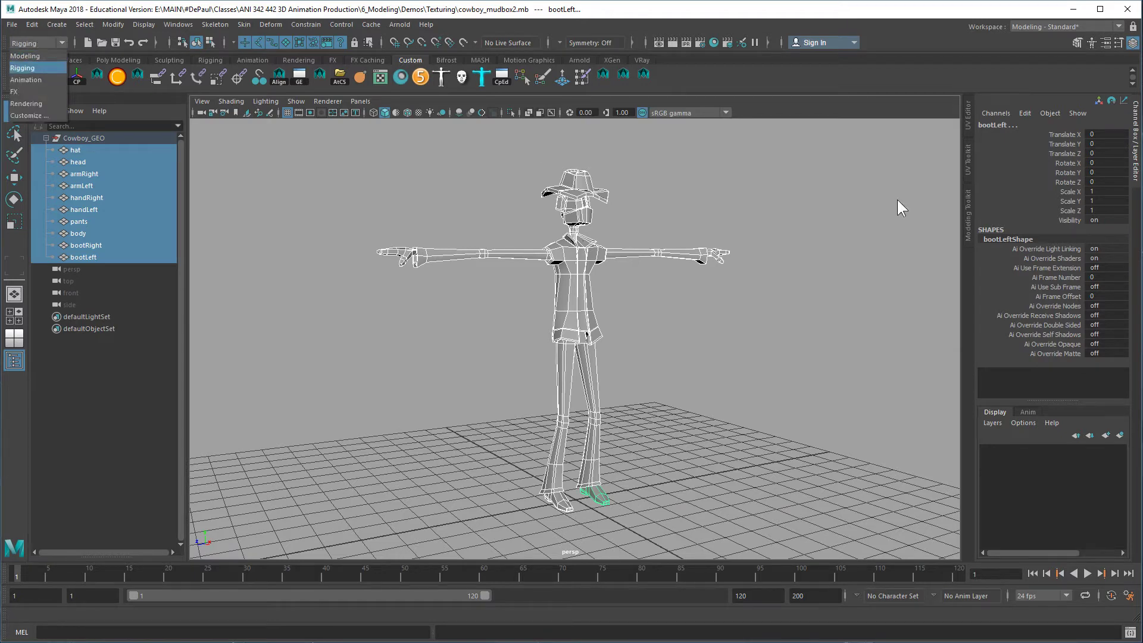
click(971, 123)
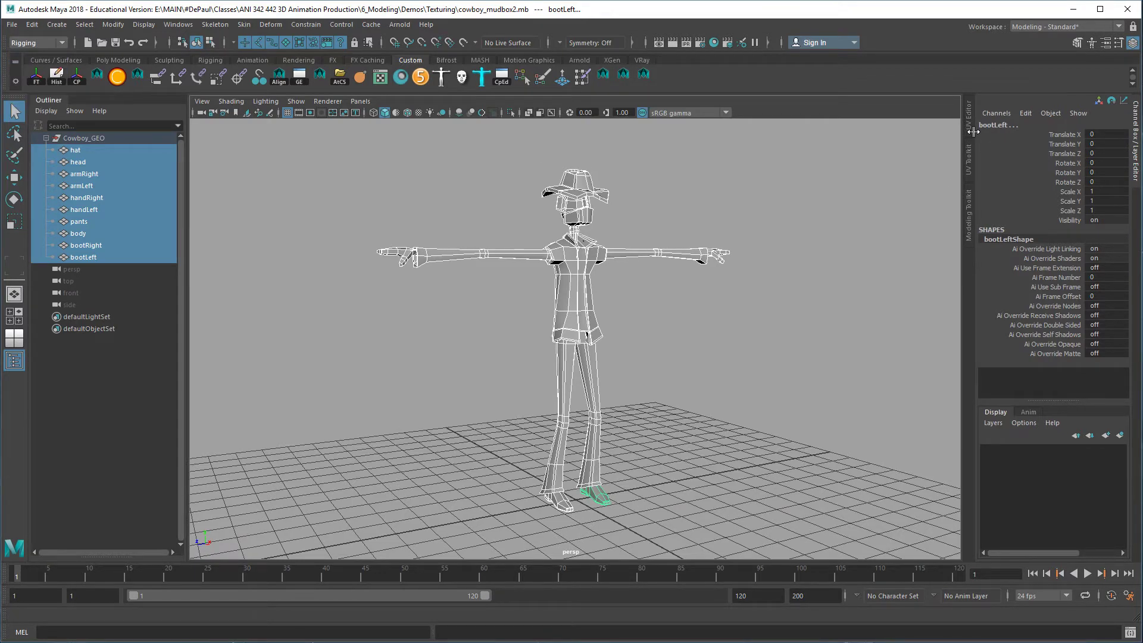
drag(973, 131, 978, 132)
click(505, 269)
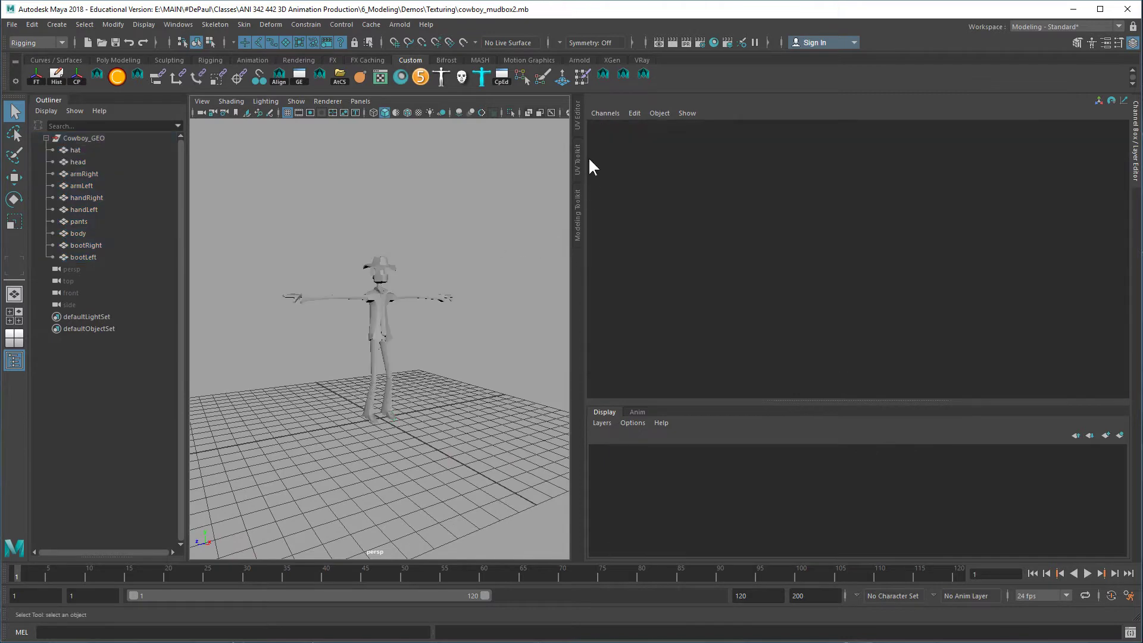
drag(589, 126, 1137, 130)
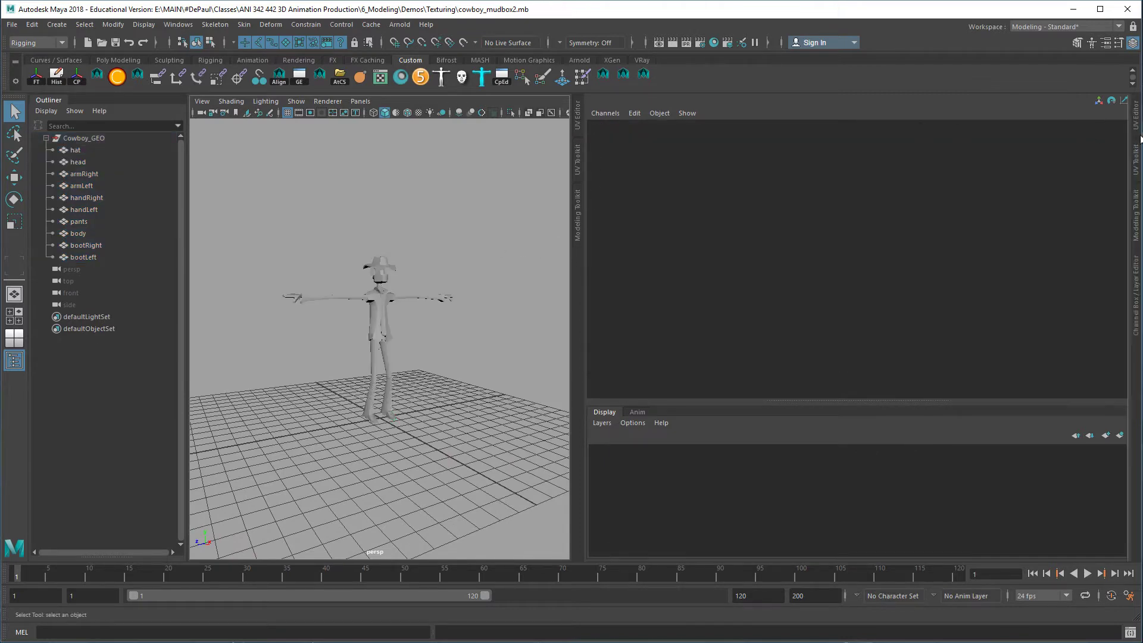
click(1136, 126)
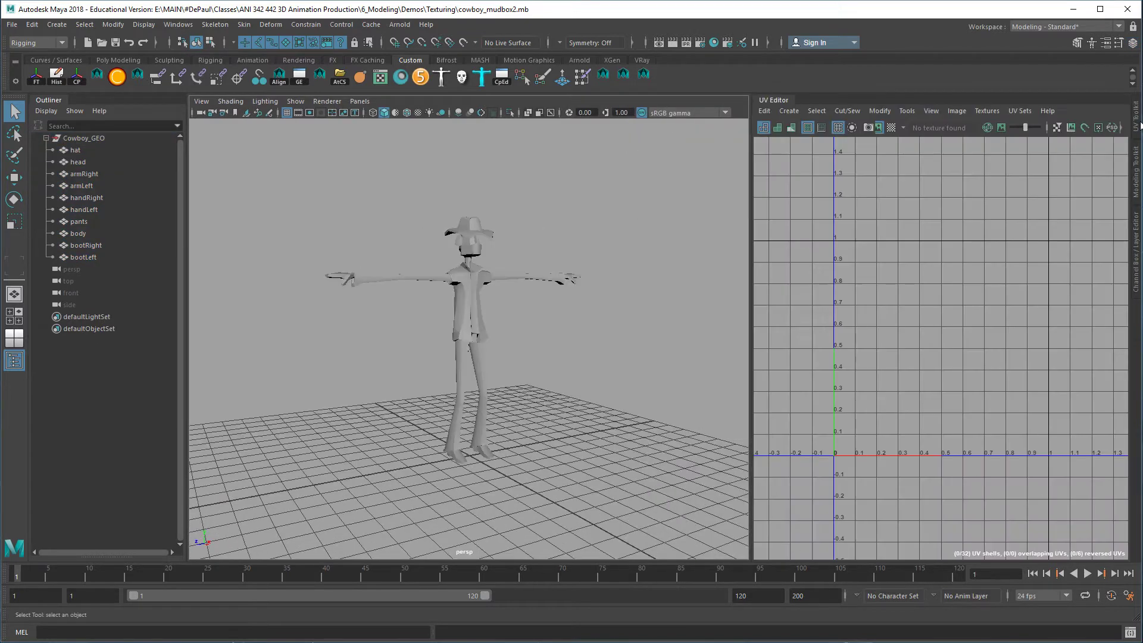
drag(343, 177, 709, 551)
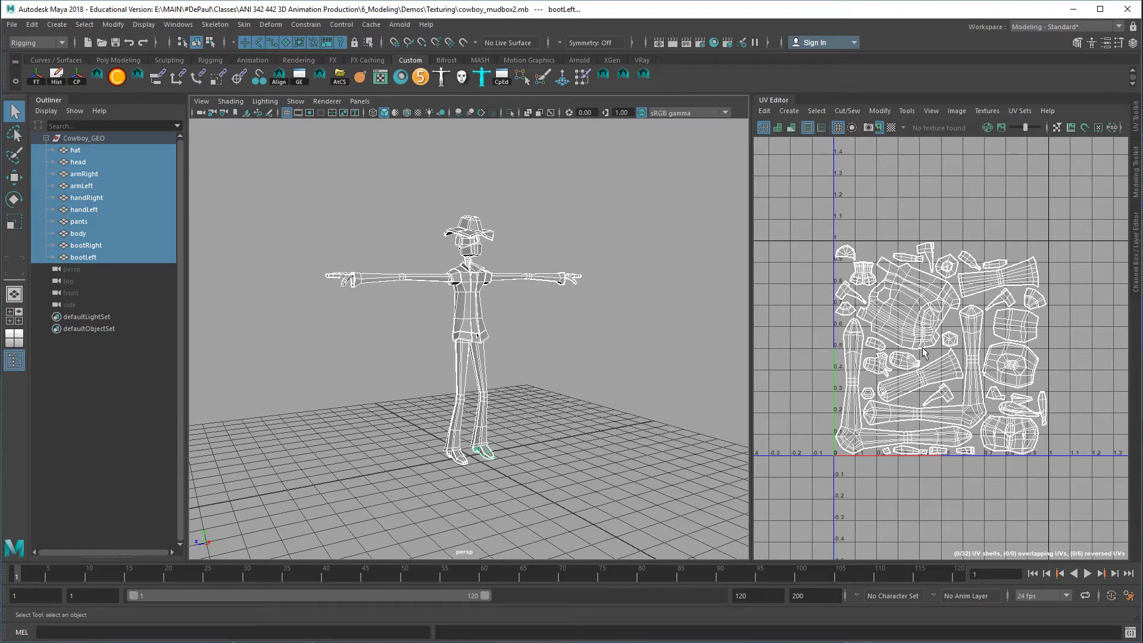
drag(751, 417, 641, 416)
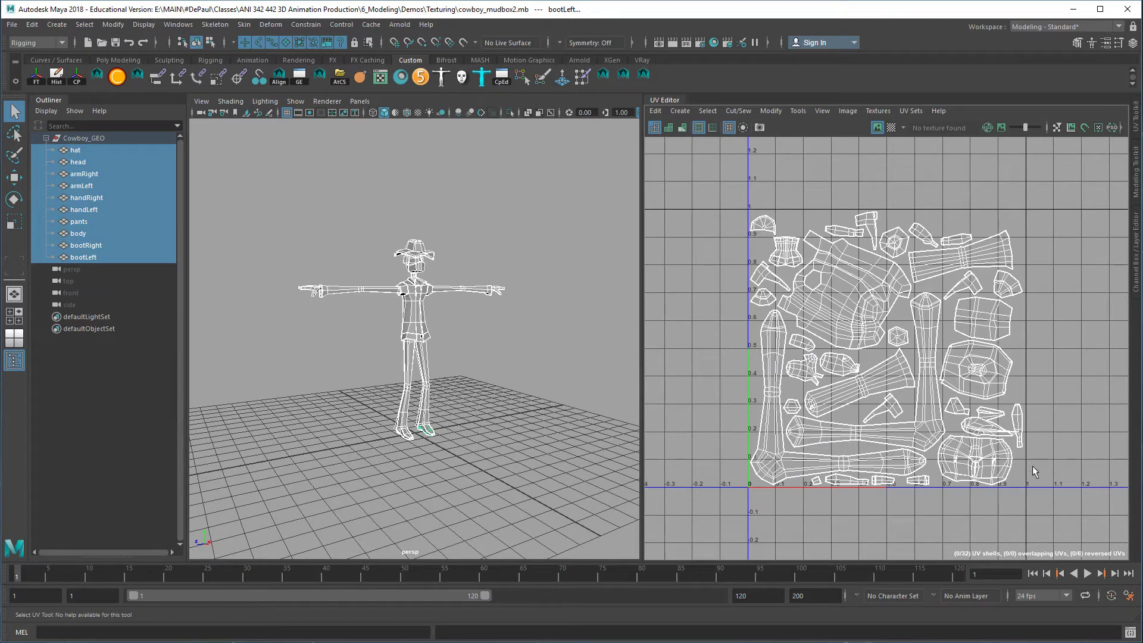
Examine the UV shells of the body, head, hat and both arms individually, then those of all meshes together
click(565, 396)
click(423, 325)
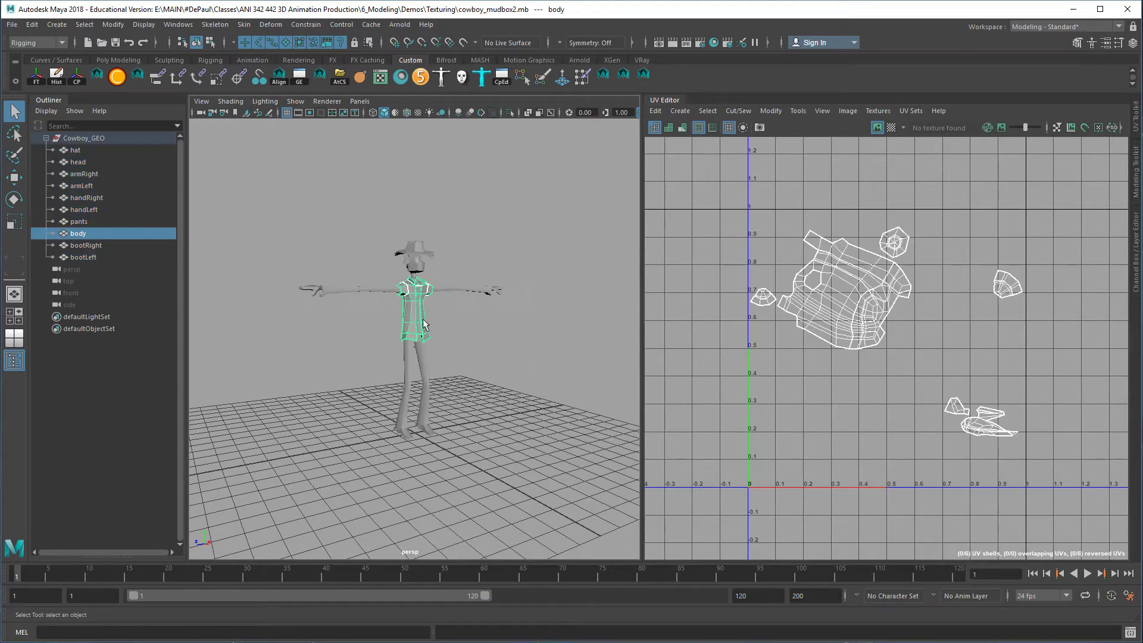
click(360, 291)
click(410, 269)
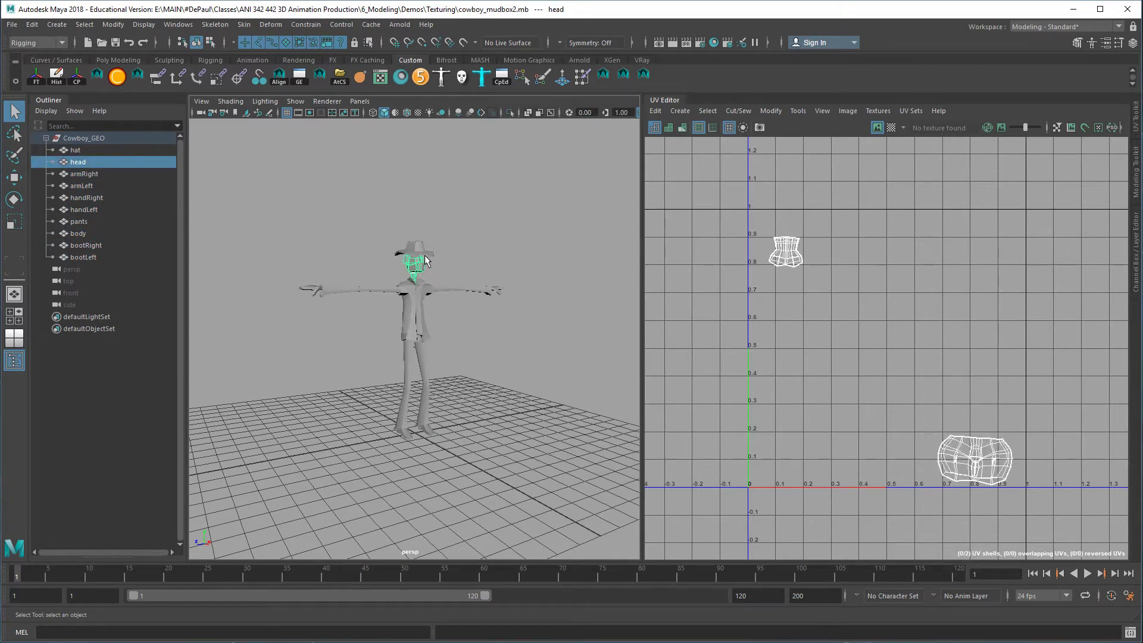
click(416, 249)
click(449, 290)
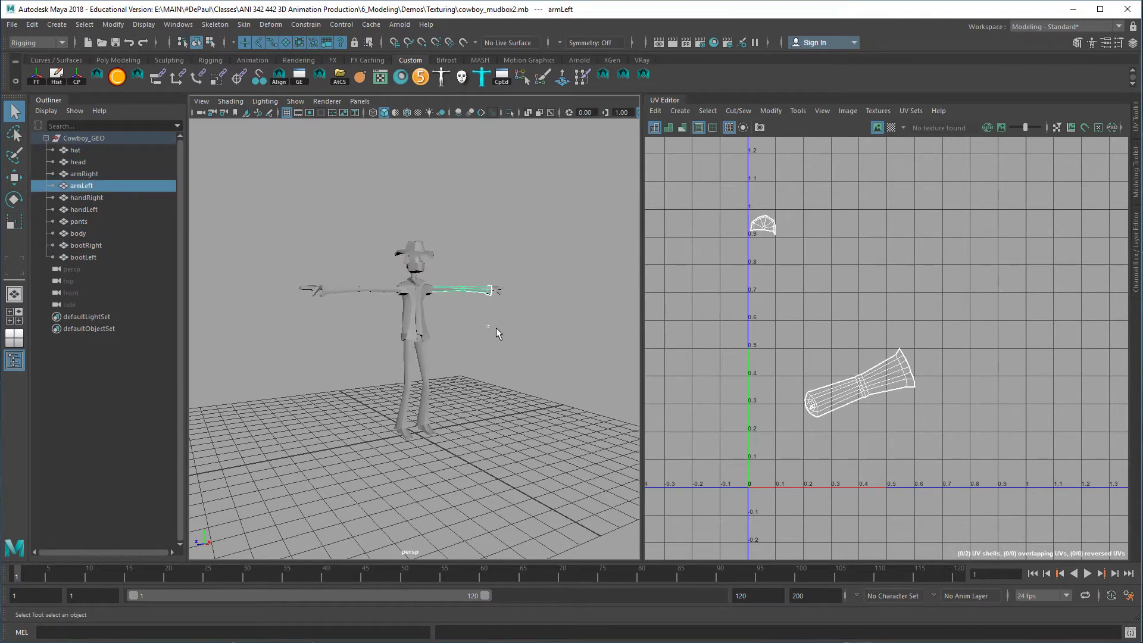
click(500, 312)
click(344, 291)
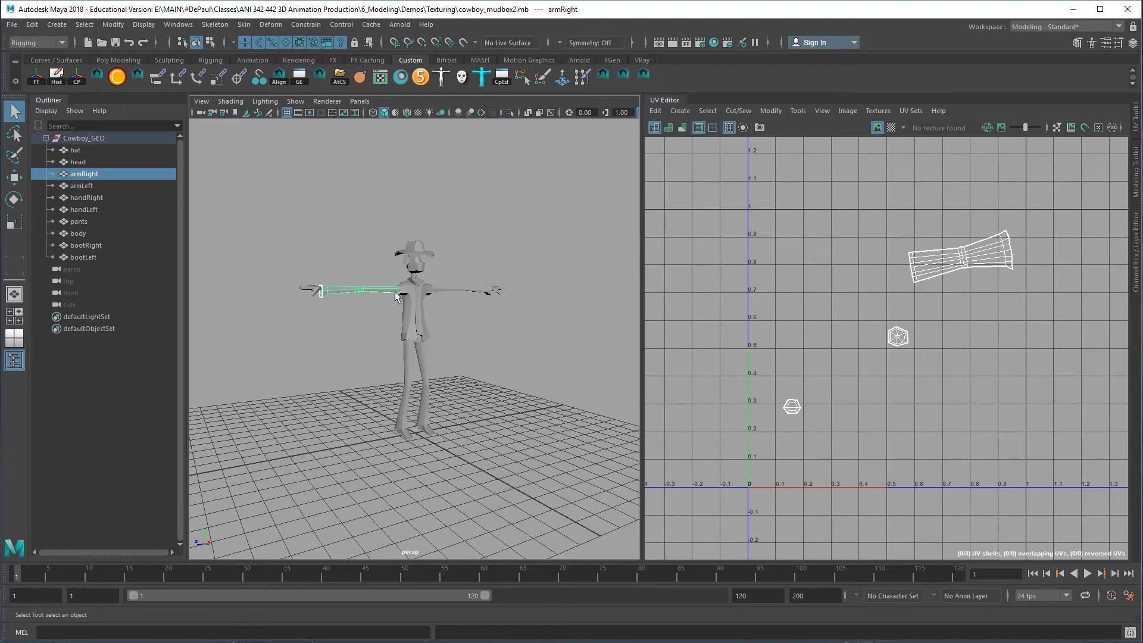
drag(263, 277, 539, 485)
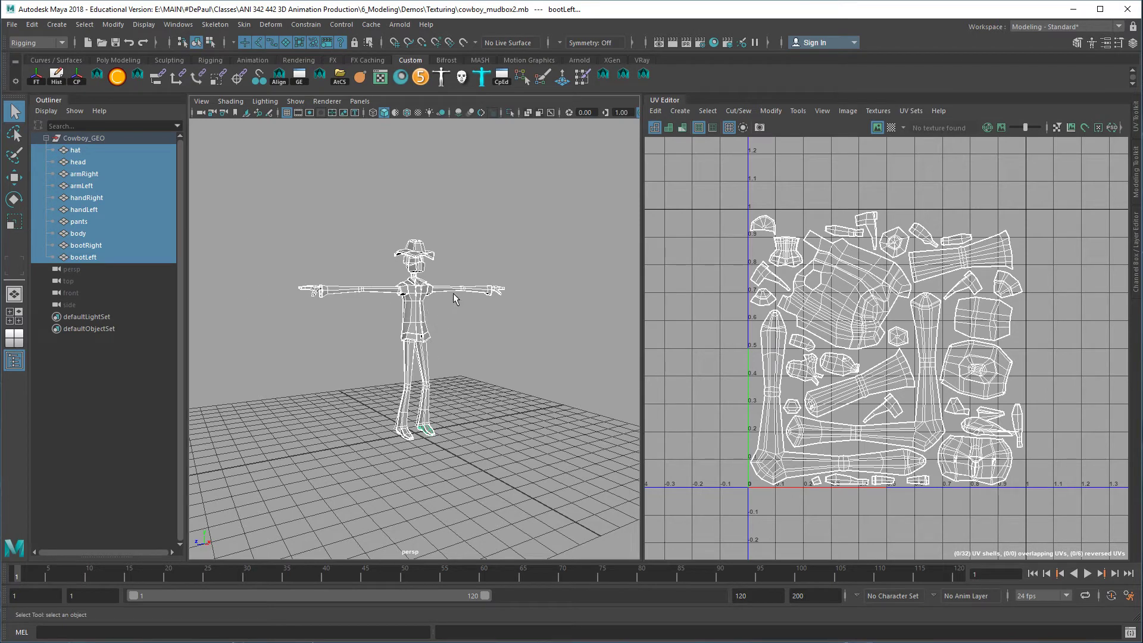
Examine the hat's UV shells on their own, then those of all the cowboy's meshes together
click(471, 354)
click(430, 255)
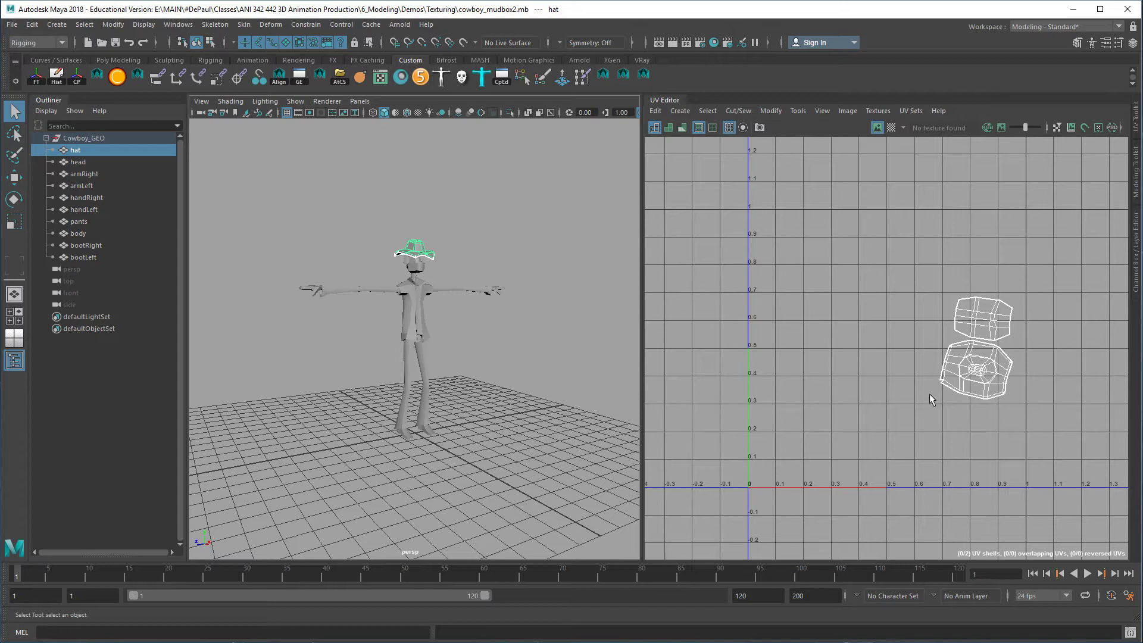
click(458, 333)
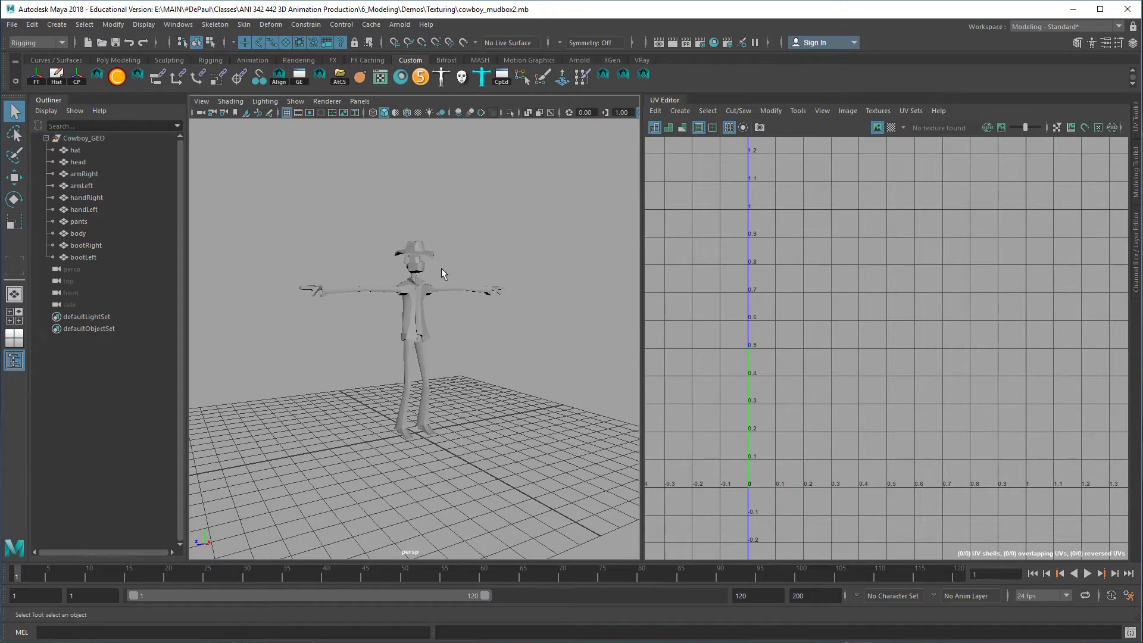
click(433, 259)
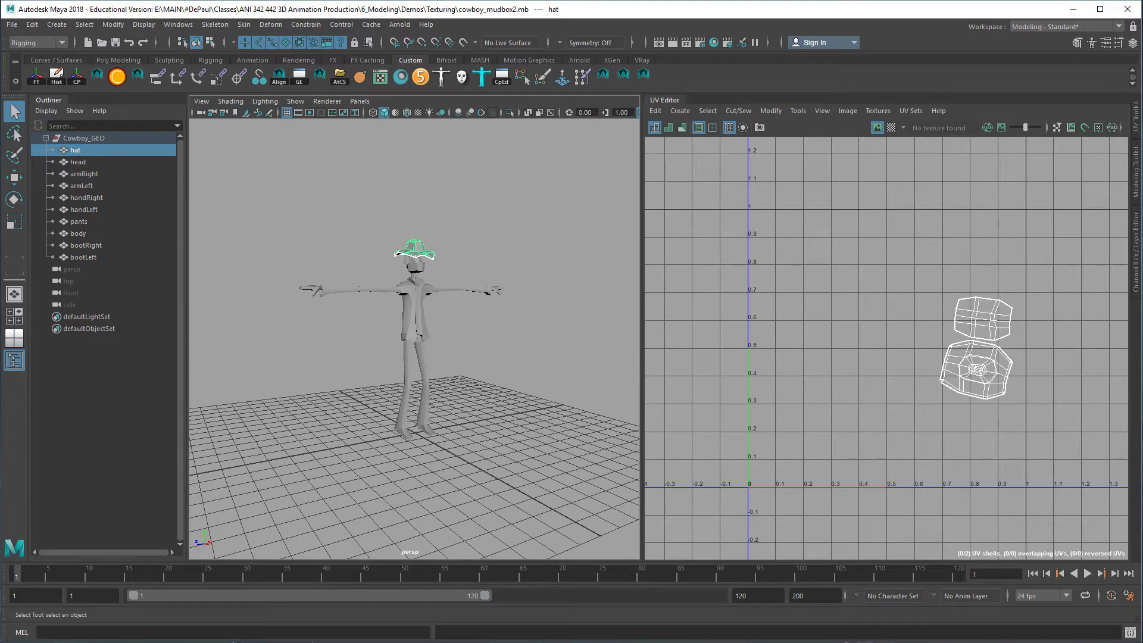
drag(252, 196, 543, 503)
click(574, 322)
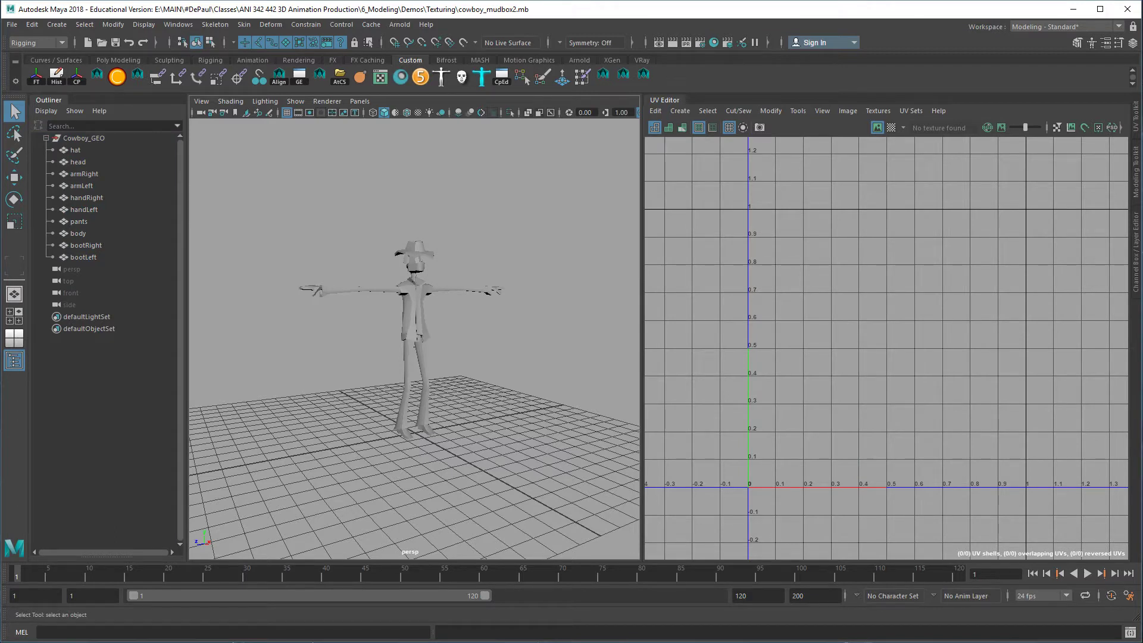
Enlarge the hat's UV shells to fill the 0 to 1 UV space and compare them with the other meshes' UVs
click(415, 254)
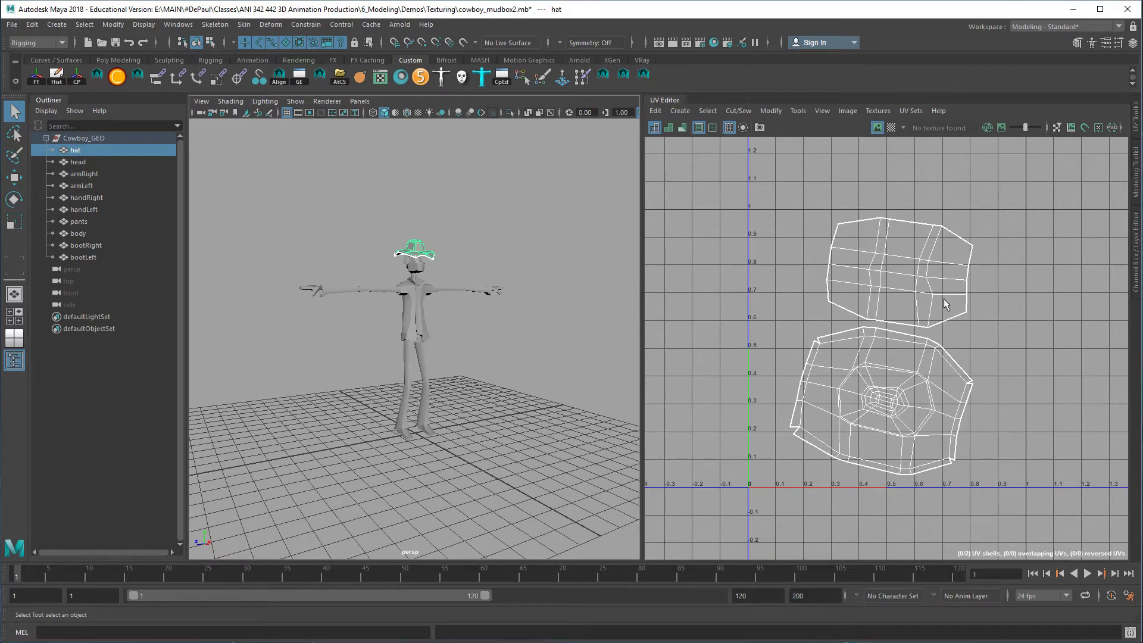
drag(244, 206, 575, 474)
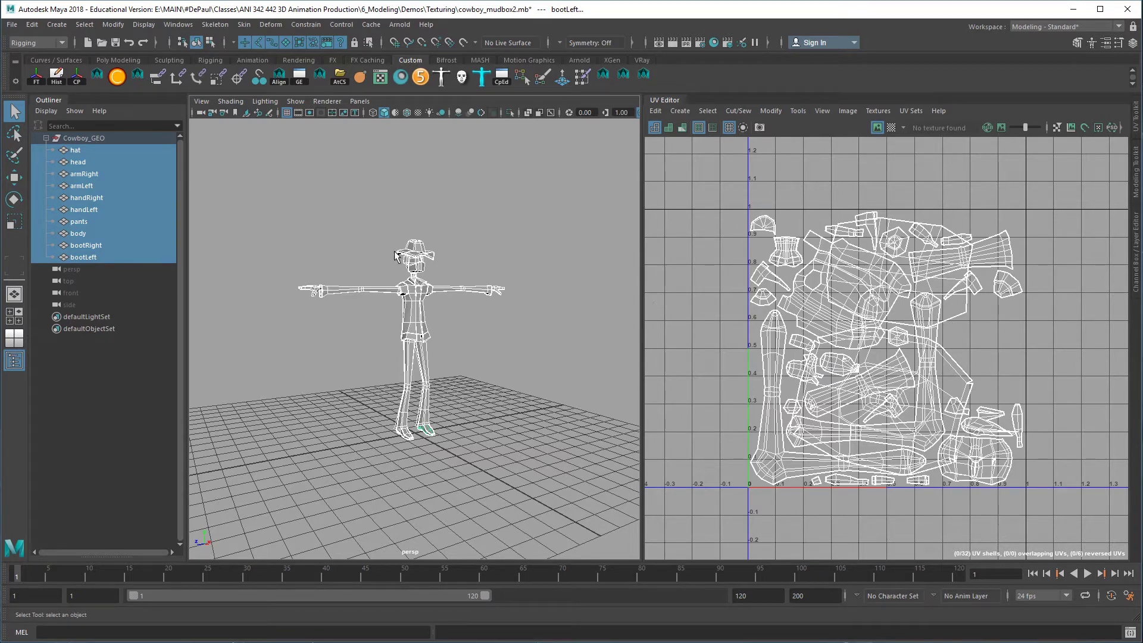
click(423, 261)
drag(262, 222, 586, 413)
scroll(904, 371, down, 4)
alt+middle_drag(885, 385, 800, 388)
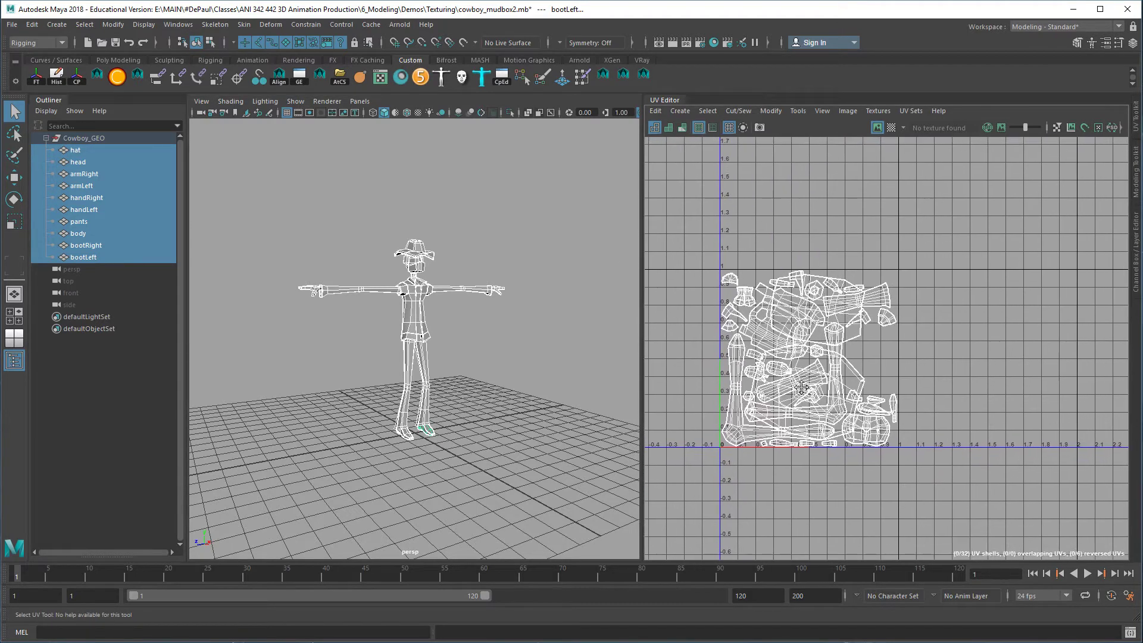
Move all the hat's UV shells about one unit along U, outside the 0 to 1 space, and redisplay all meshes' UVs
click(412, 252)
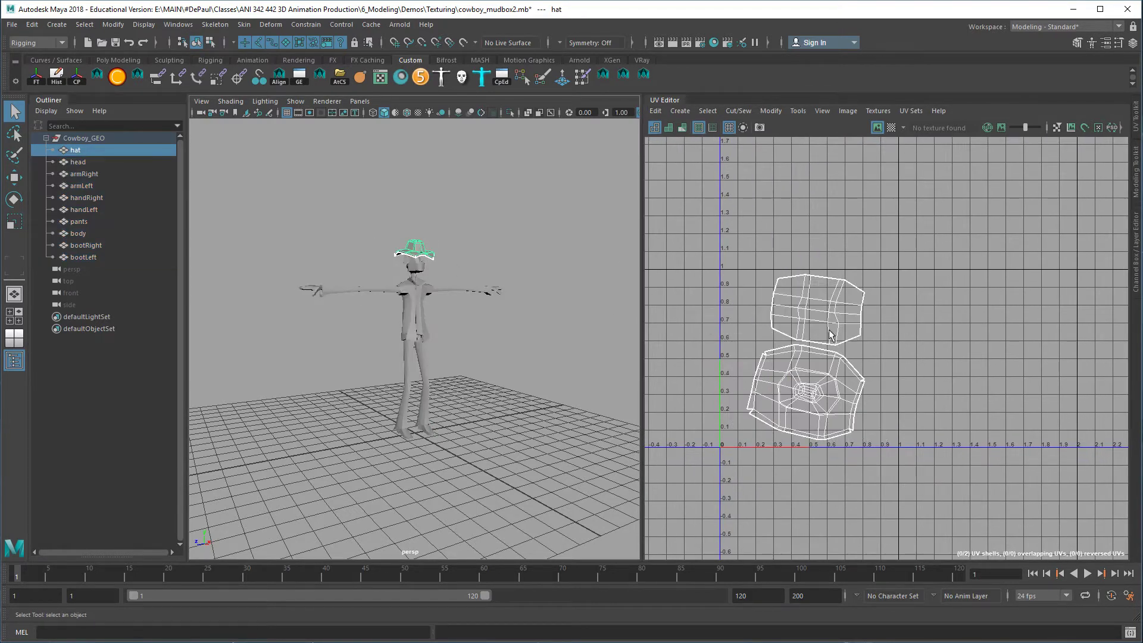
right_drag(824, 325, 780, 302)
drag(681, 231, 963, 493)
key(w)
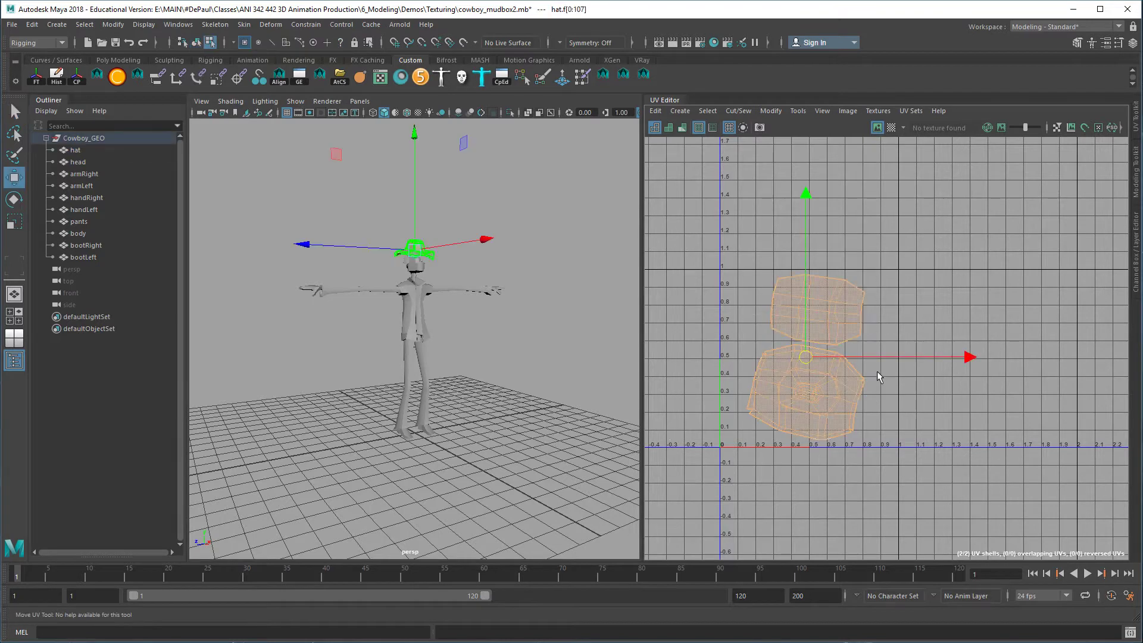
drag(880, 358, 1052, 365)
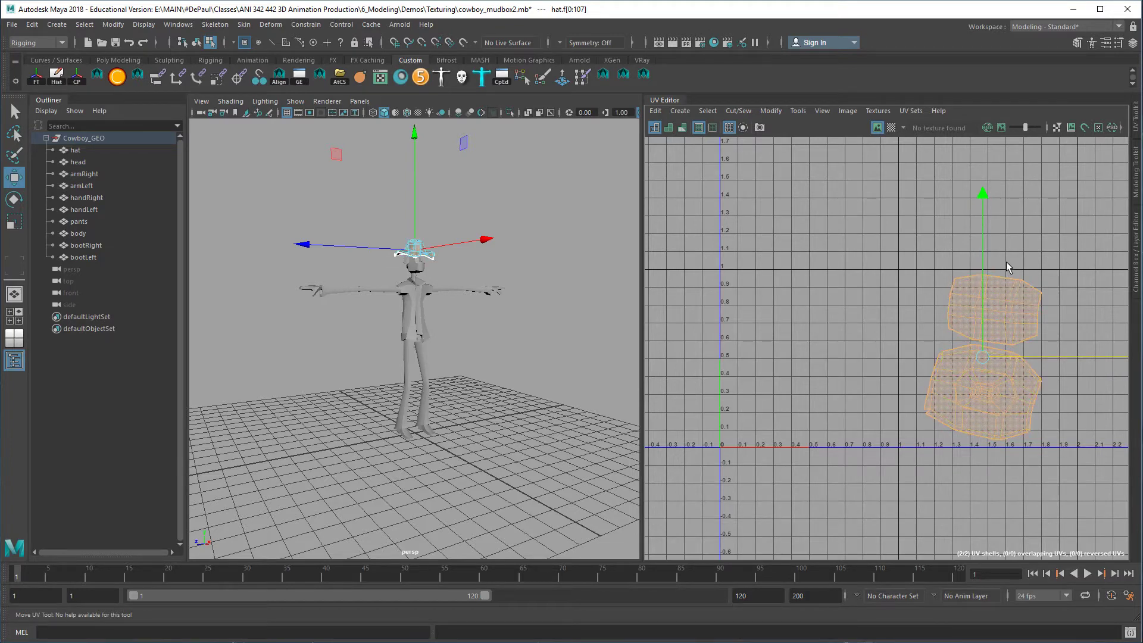
key(F8)
right_drag(416, 278, 477, 260)
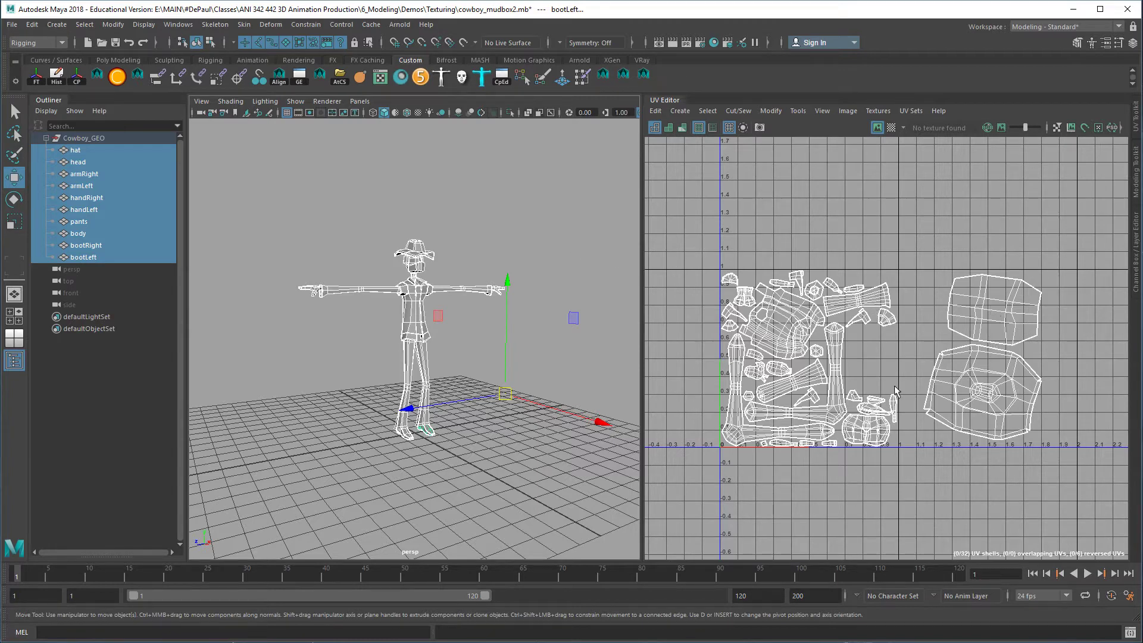
Undo the shift of the hat's UV shells along U
key(ctrl+z)
key(ctrl+z)
key(ctrl+z)
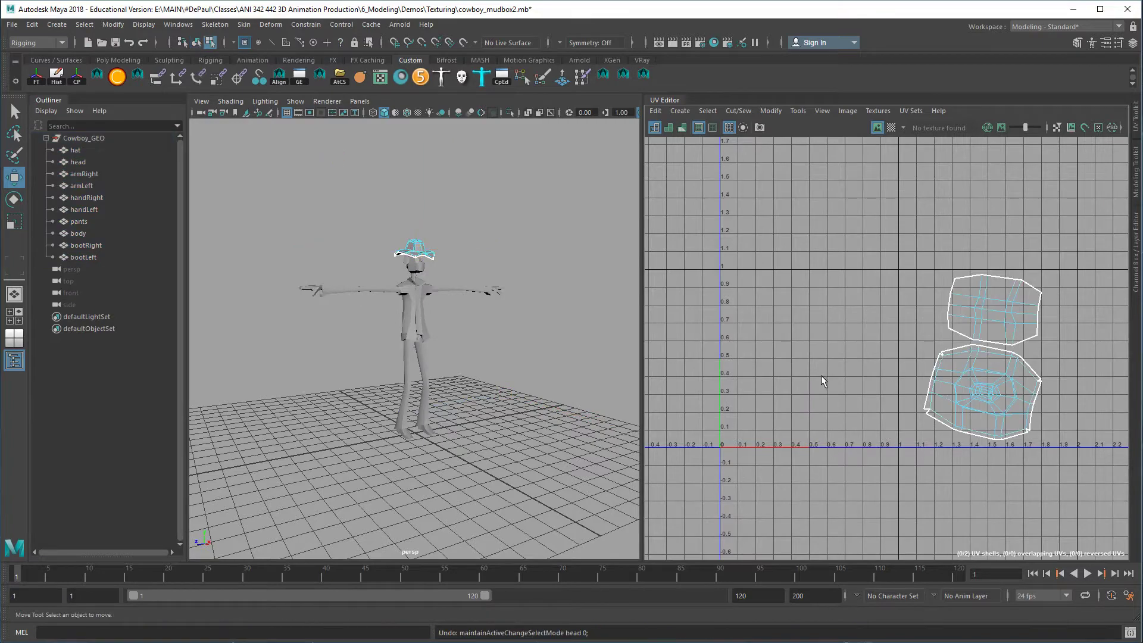
key(ctrl+z)
key(ctrl+z)
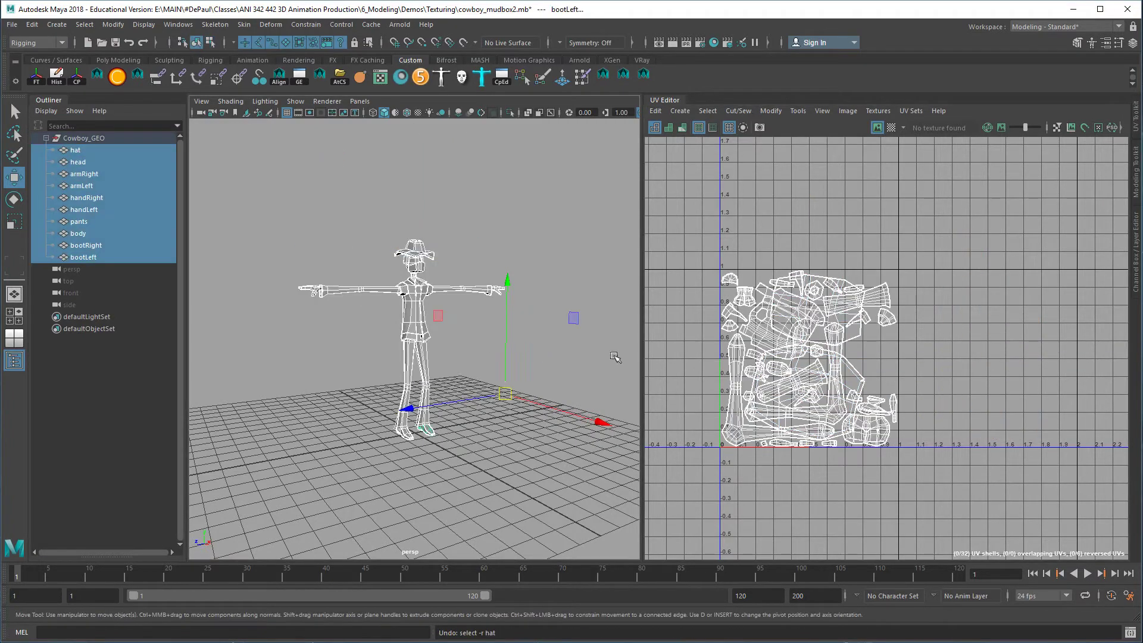
key(super)
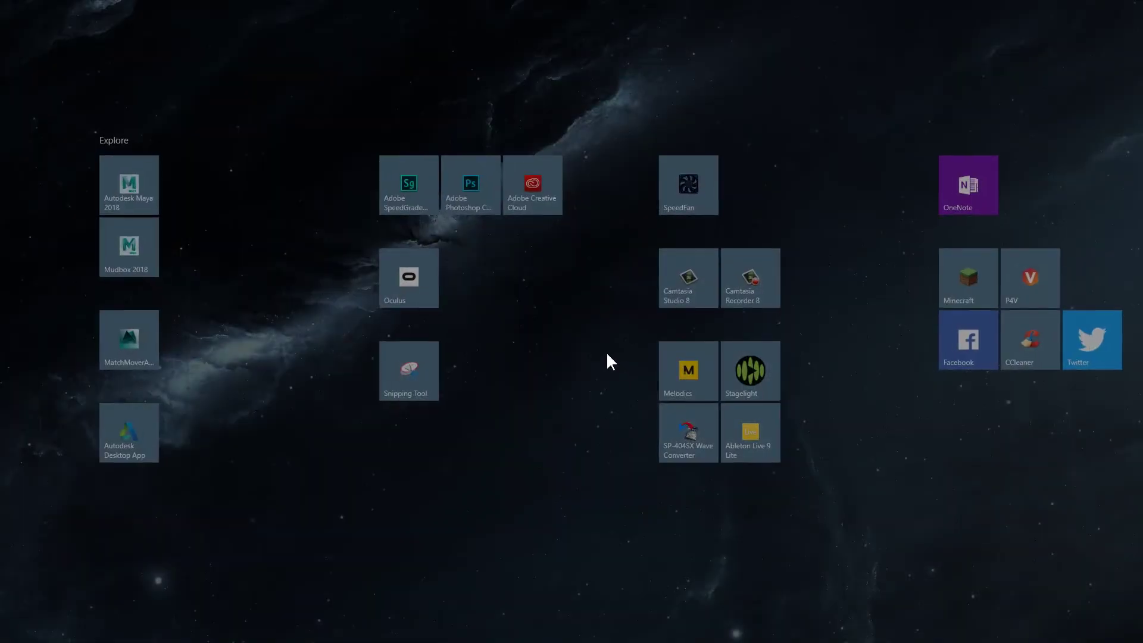
key(super)
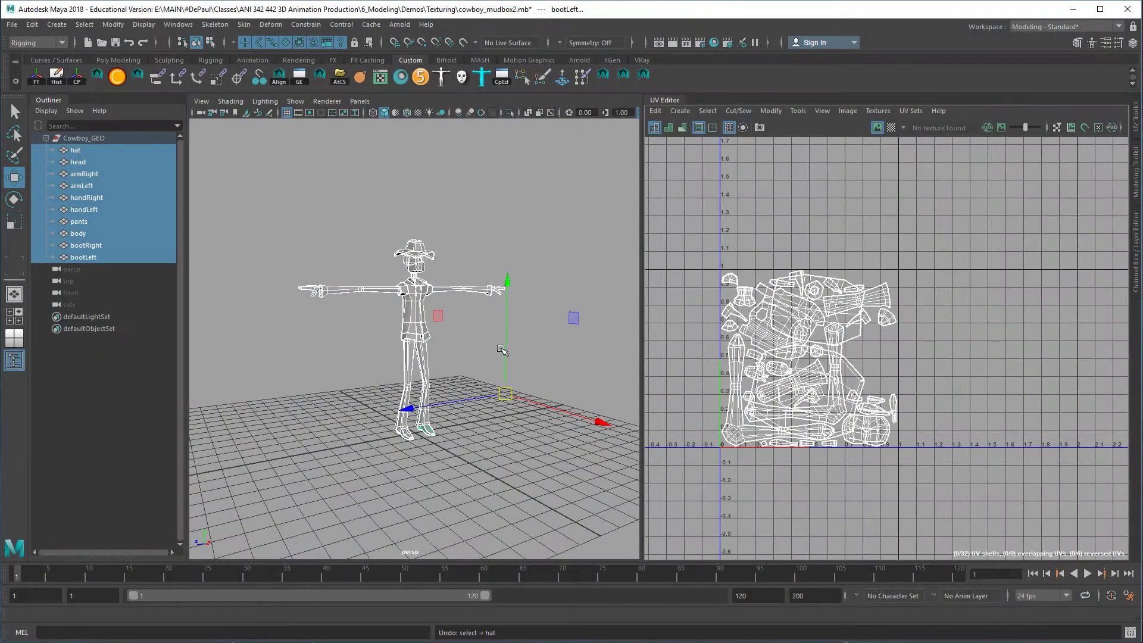
Undo the enlargement of the hat's UV shells to return to the original UV layout
key(shift+z)
key(ctrl+z)
key(ctrl+z)
key(ctrl+z)
key(ctrl+z)
key(ctrl+z)
key(ctrl+z)
key(ctrl+z)
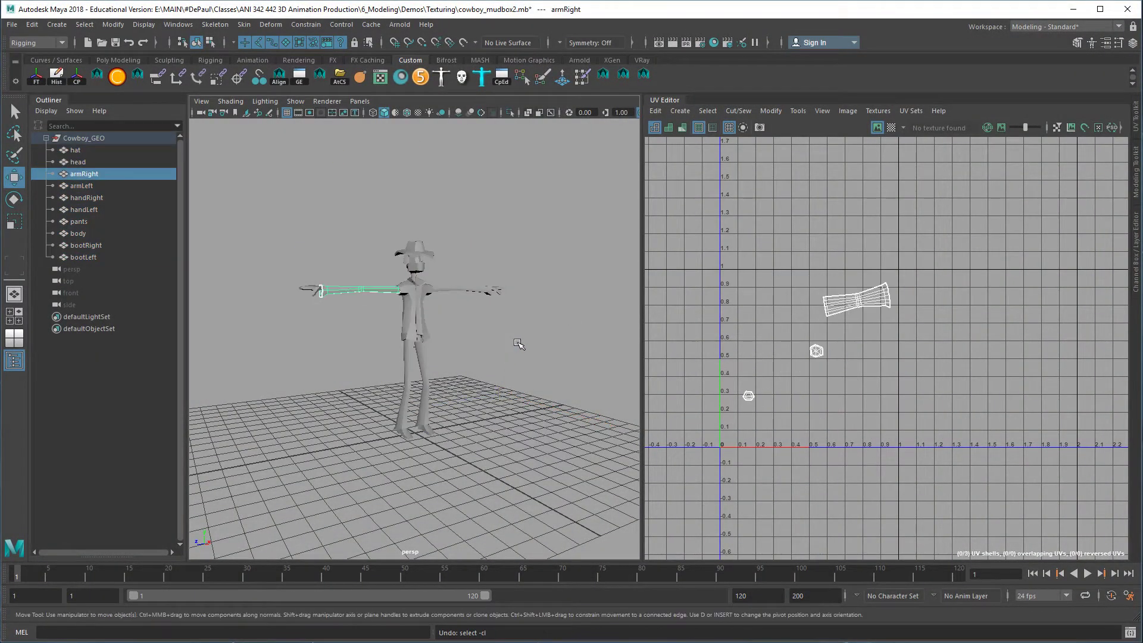
key(ctrl+z)
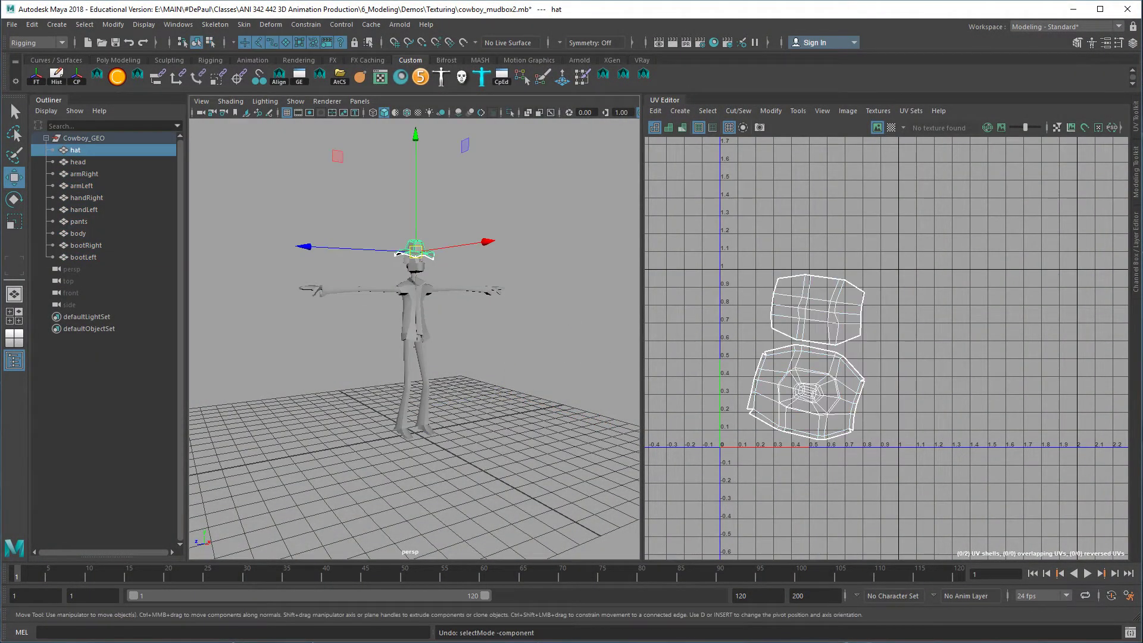
key(ctrl+z)
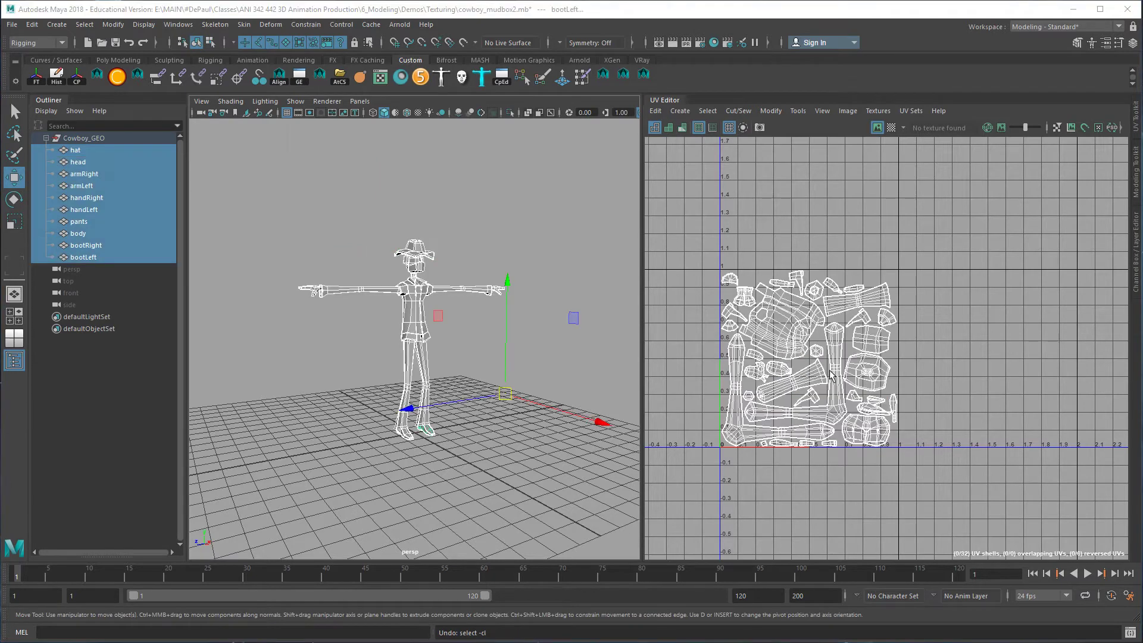
Switch to the Modeling menu set and apply Automatic UV mapping to all the cowboy's meshes from hat to bootLeft
click(564, 226)
mouse_move(241, 203)
mouse_down()
mouse_move(315, 284)
mouse_move(594, 446)
mouse_up()
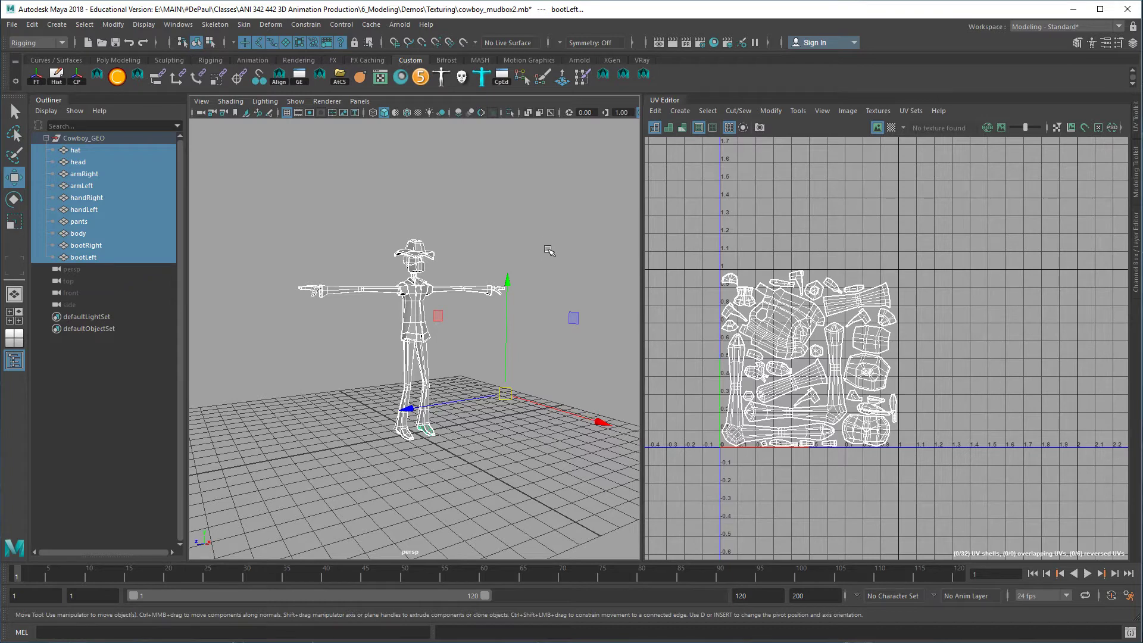
click(526, 247)
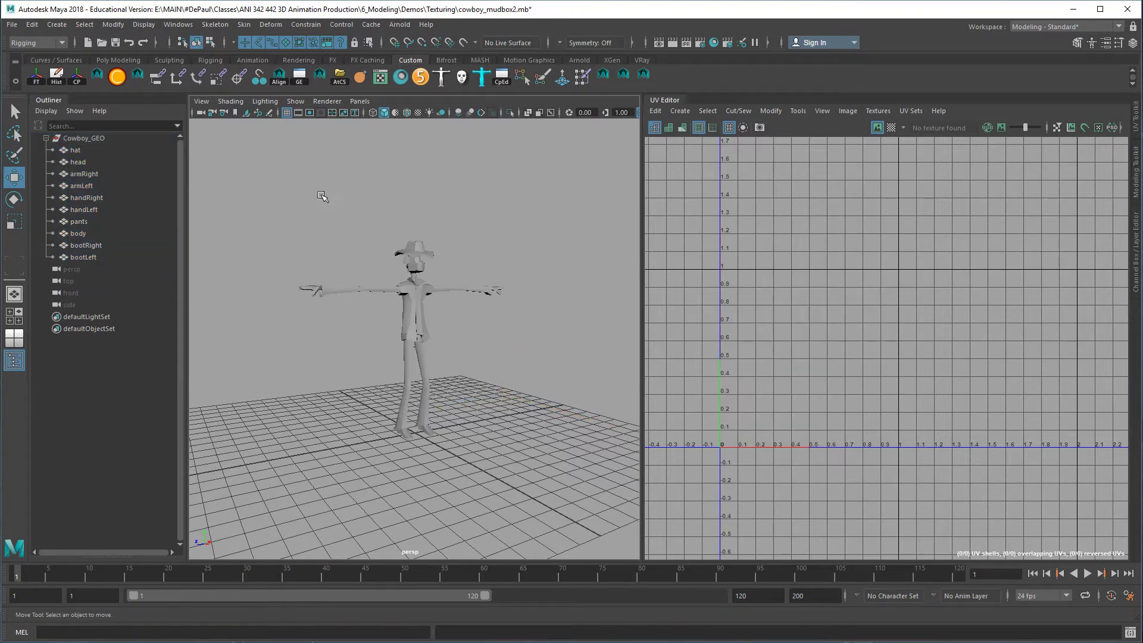
drag(327, 198, 580, 483)
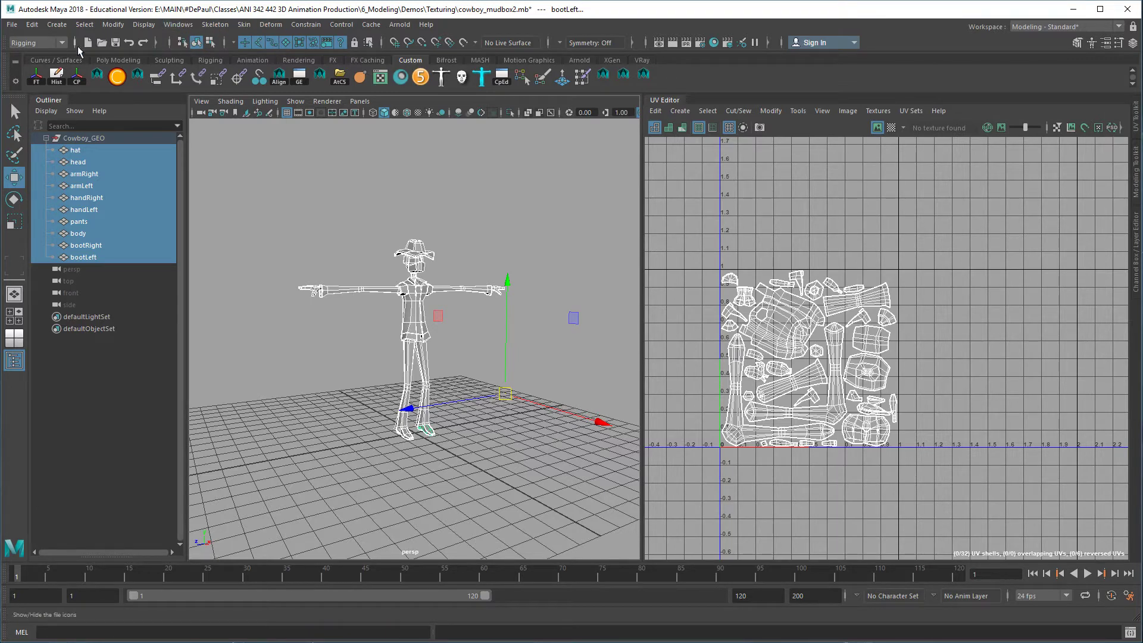
click(52, 44)
click(42, 57)
click(459, 25)
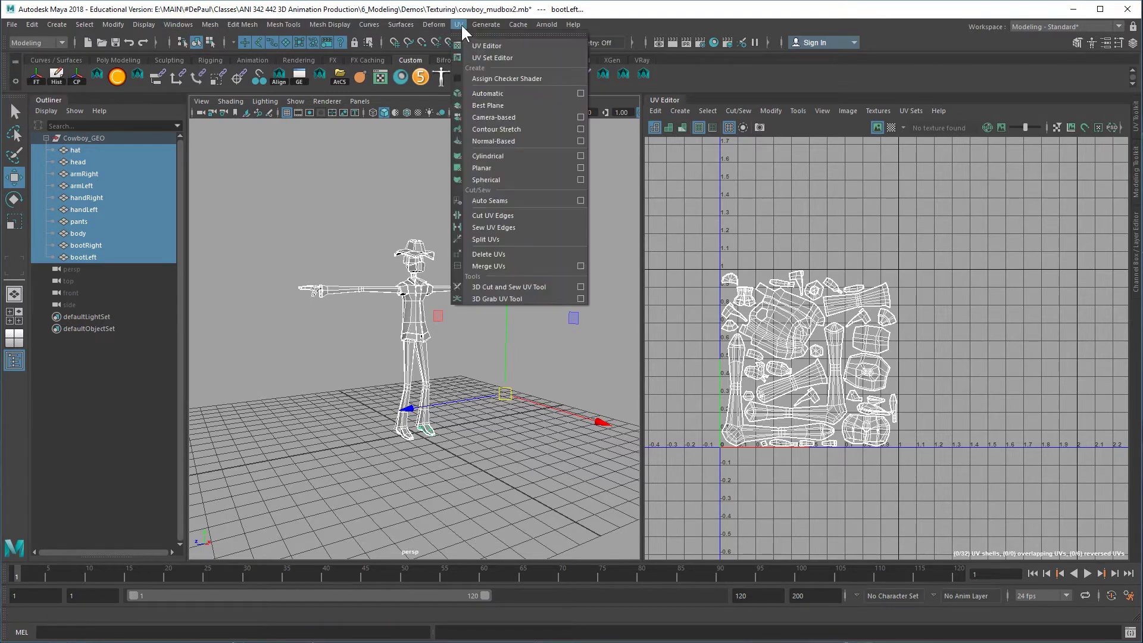
click(513, 93)
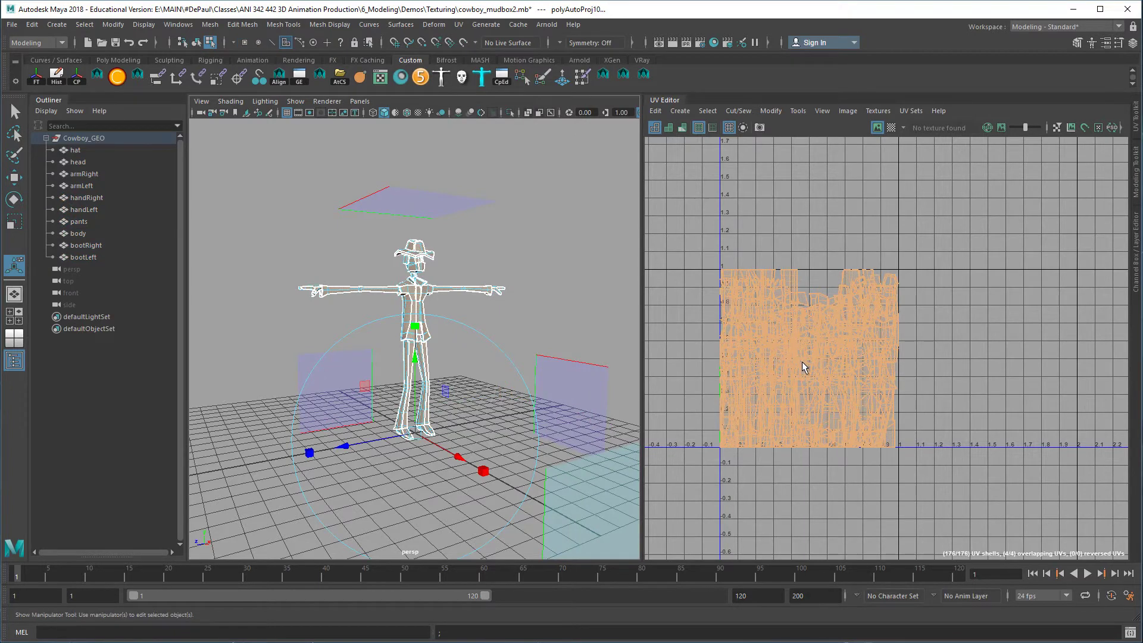
Examine the automatically mapped UV shells of the left arm and the body individually
click(548, 311)
right_drag(440, 290, 455, 292)
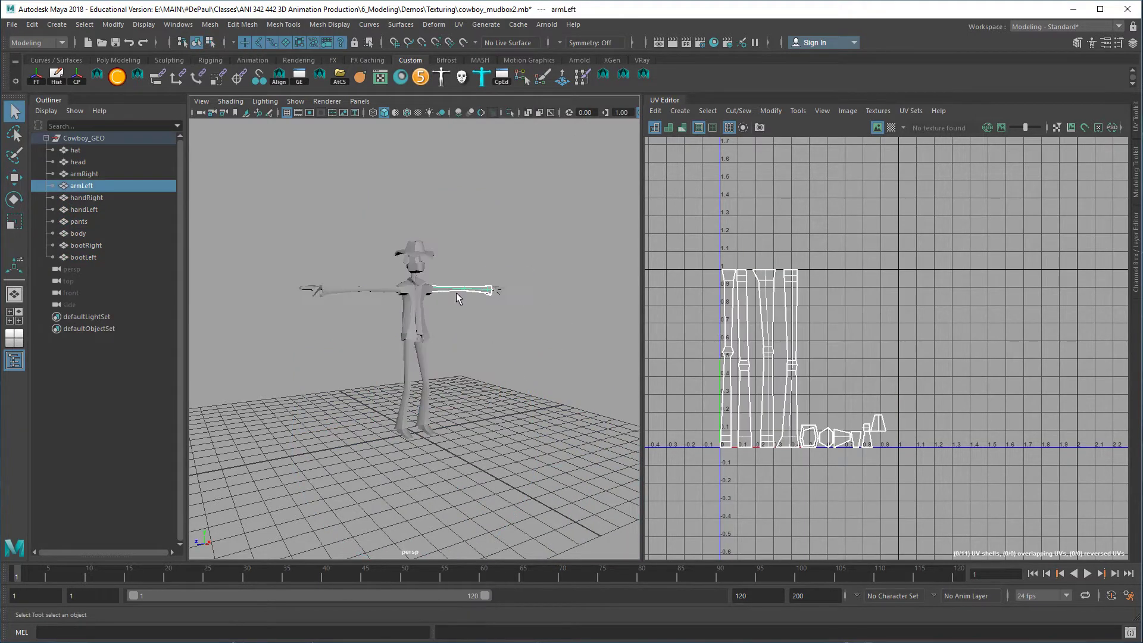
click(432, 324)
click(417, 329)
click(413, 381)
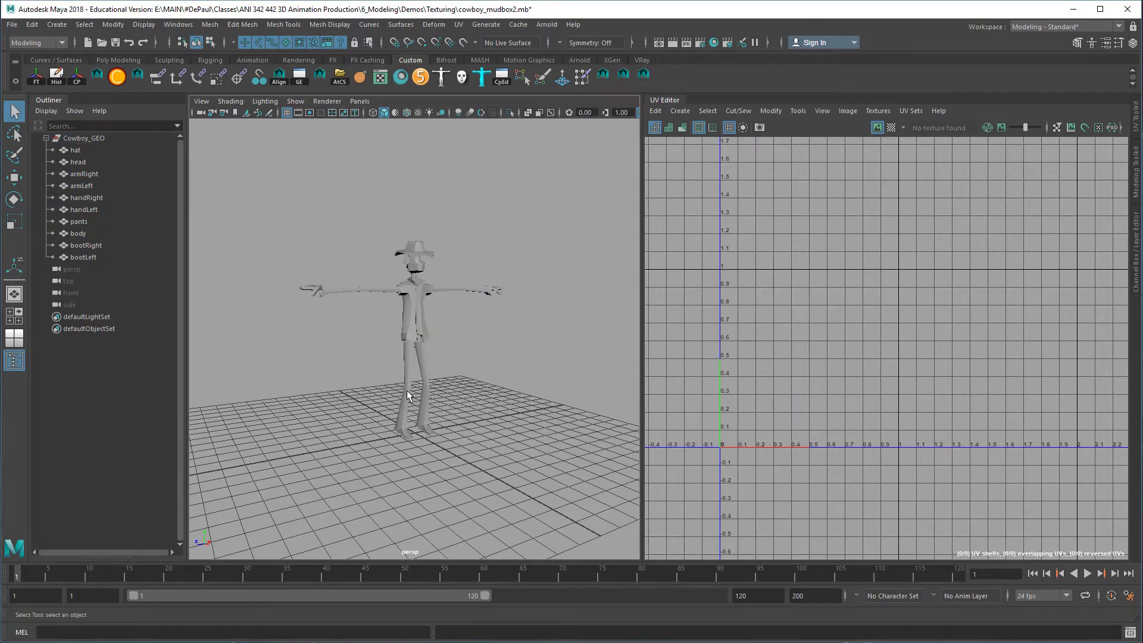
click(424, 393)
click(445, 376)
click(428, 323)
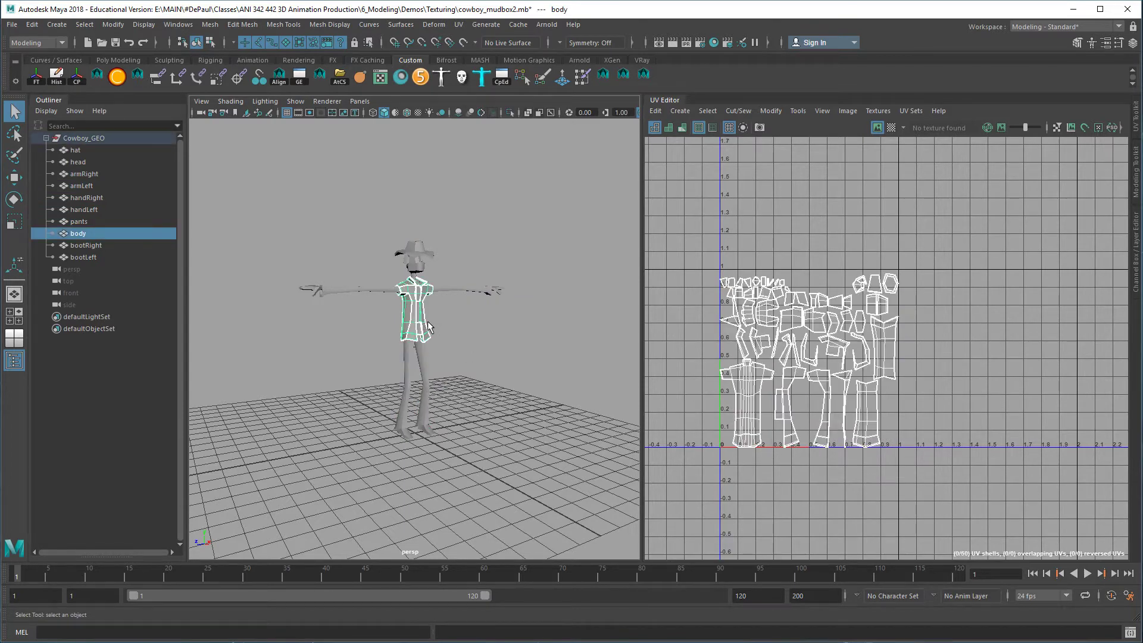
click(448, 265)
Open the Layout UVs options for all the cowboy's meshes and reset the settings to their defaults
drag(262, 209, 545, 459)
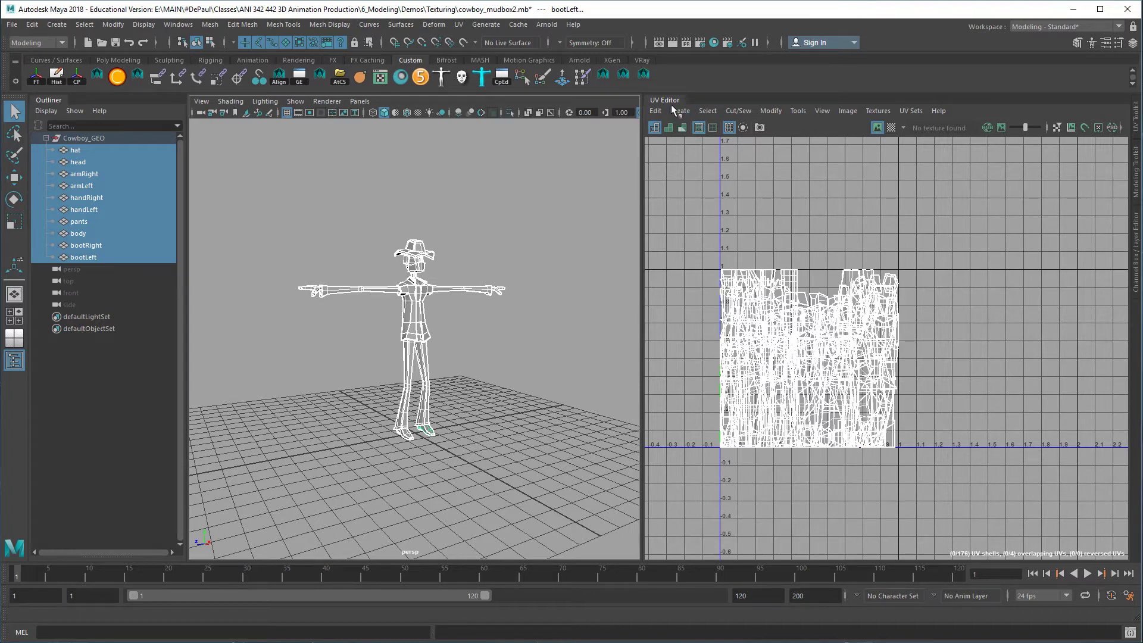
key(f)
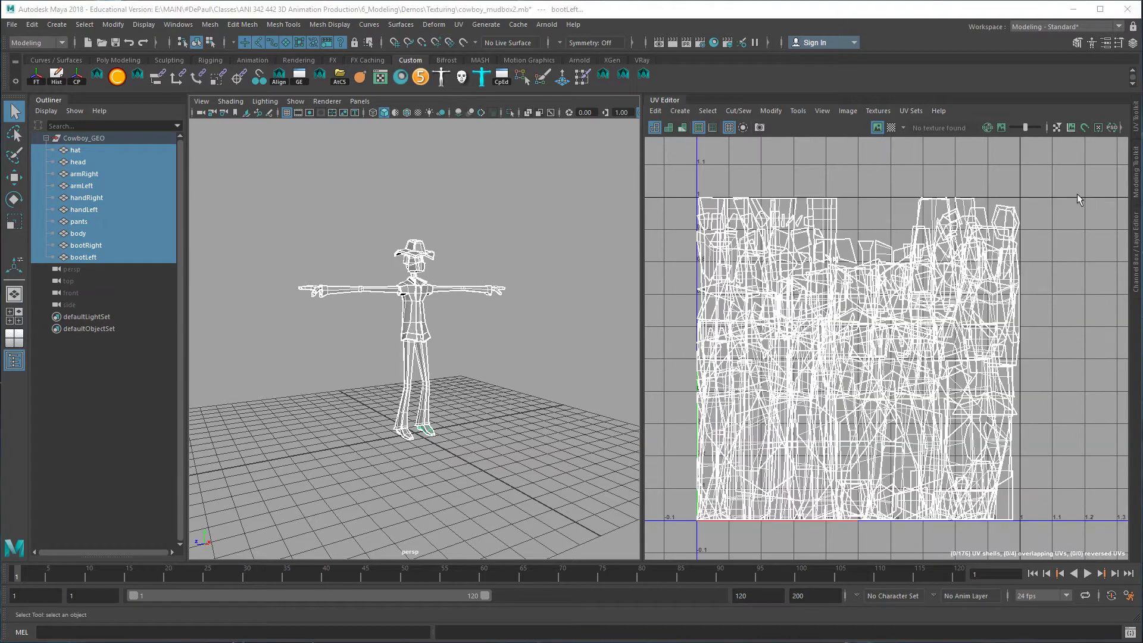
click(791, 111)
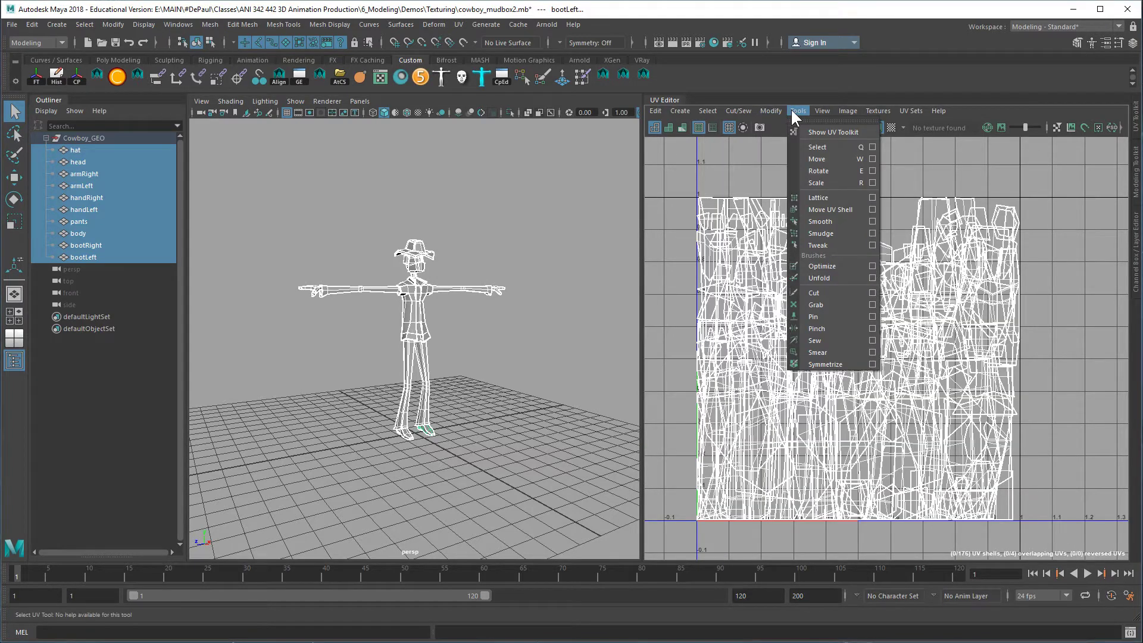
mouse_move(782, 113)
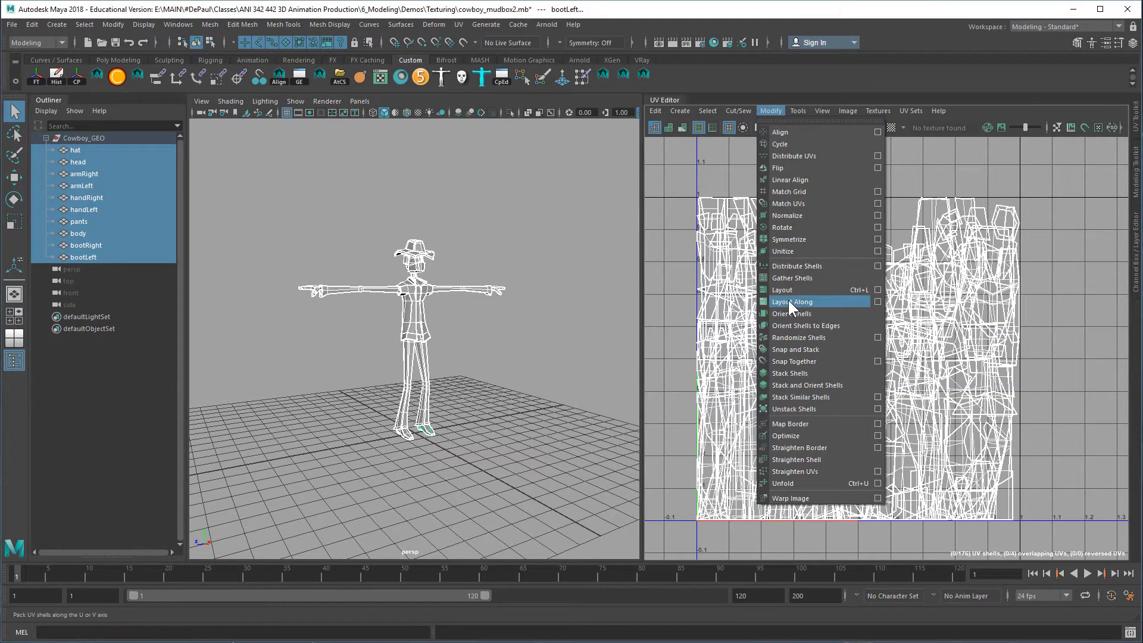
click(878, 290)
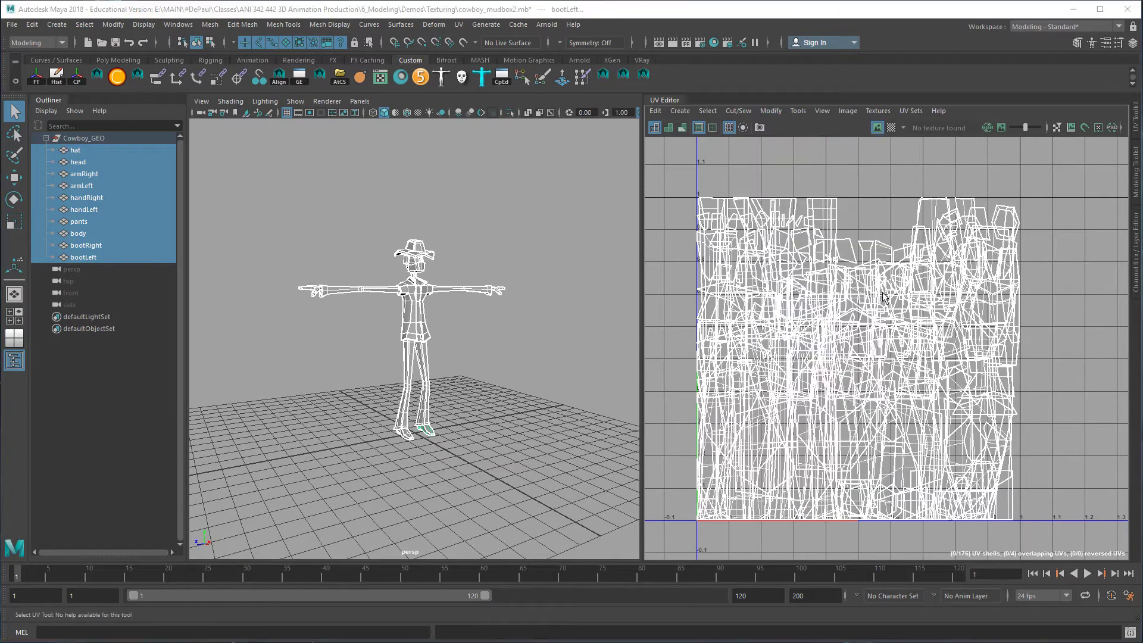
drag(499, 134, 508, 133)
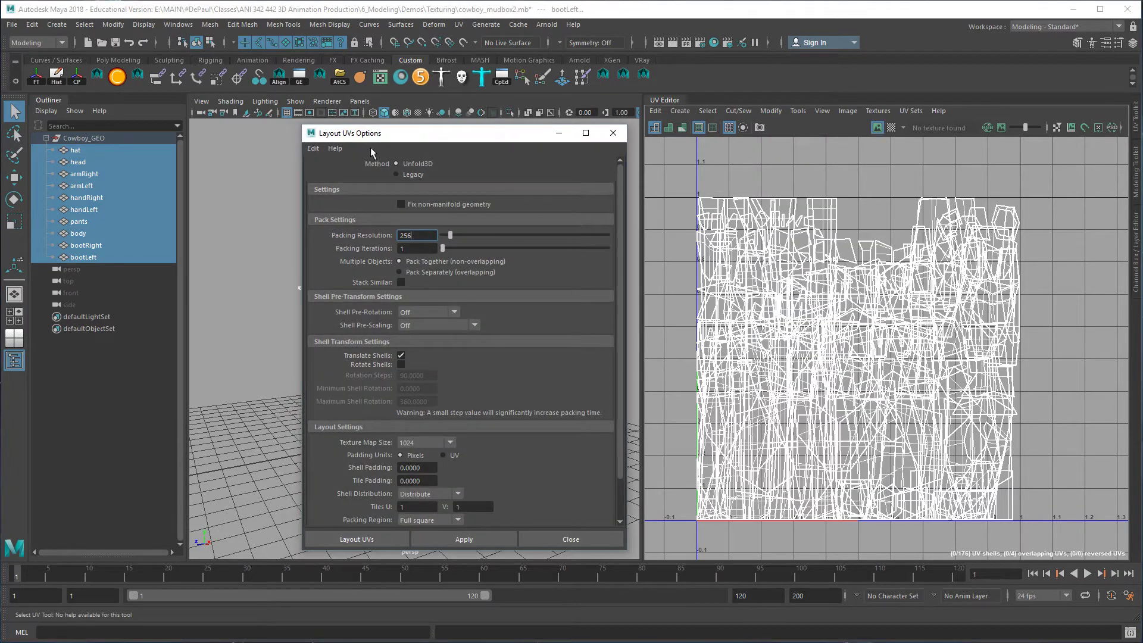
click(321, 150)
click(317, 172)
Enable Rotate Shells and set the Texture Map Size to 2048 for the UV layout
drag(367, 134, 367, 130)
click(400, 360)
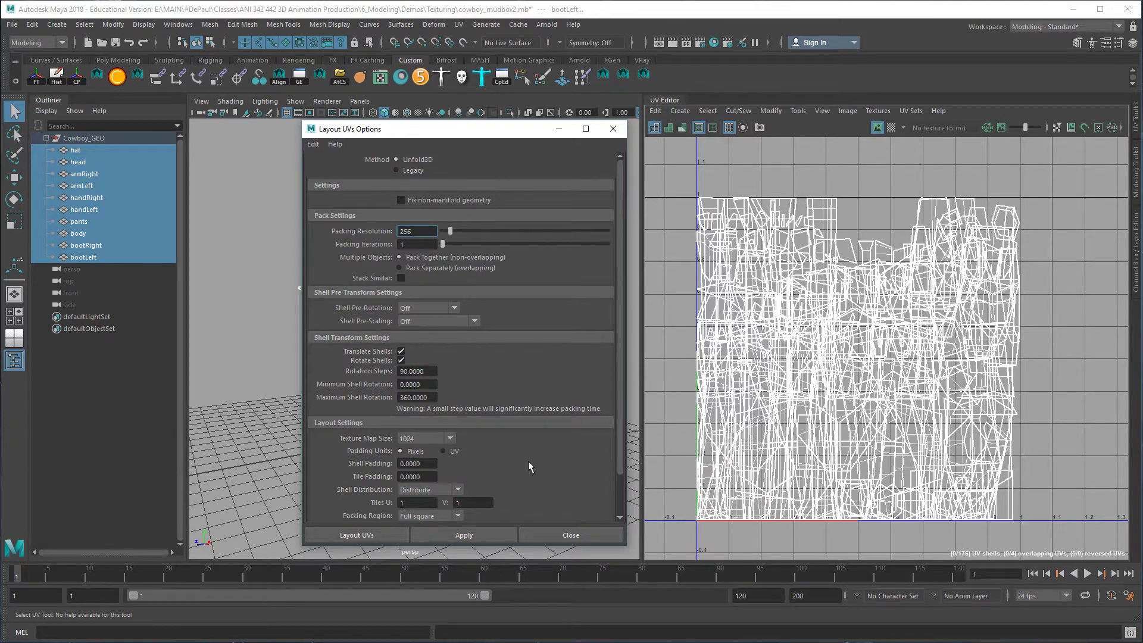
click(417, 440)
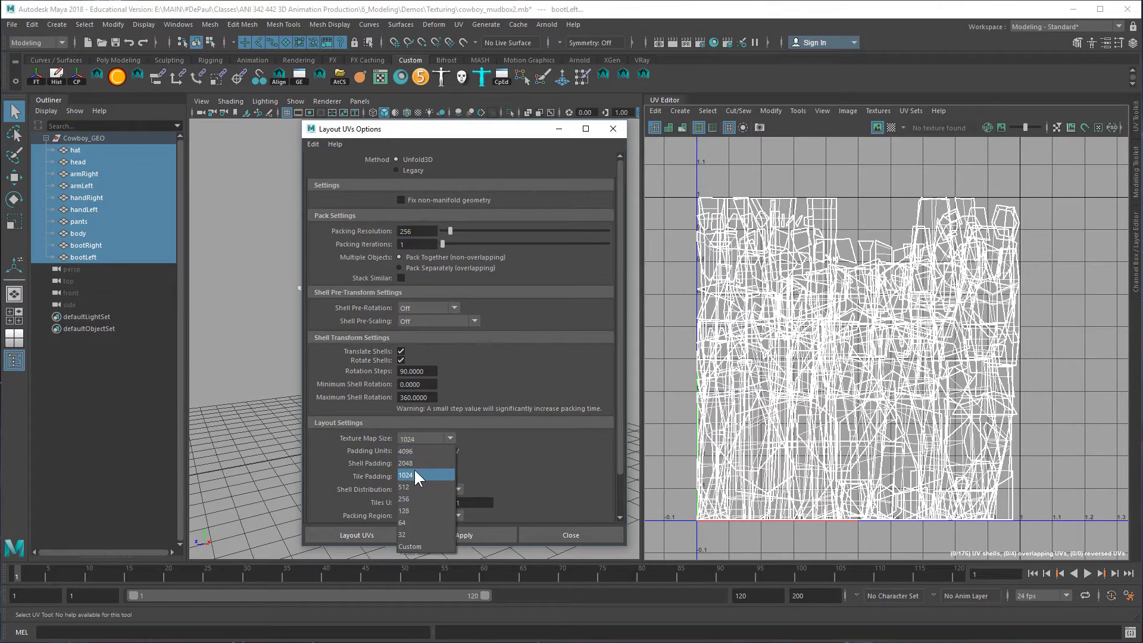
click(414, 463)
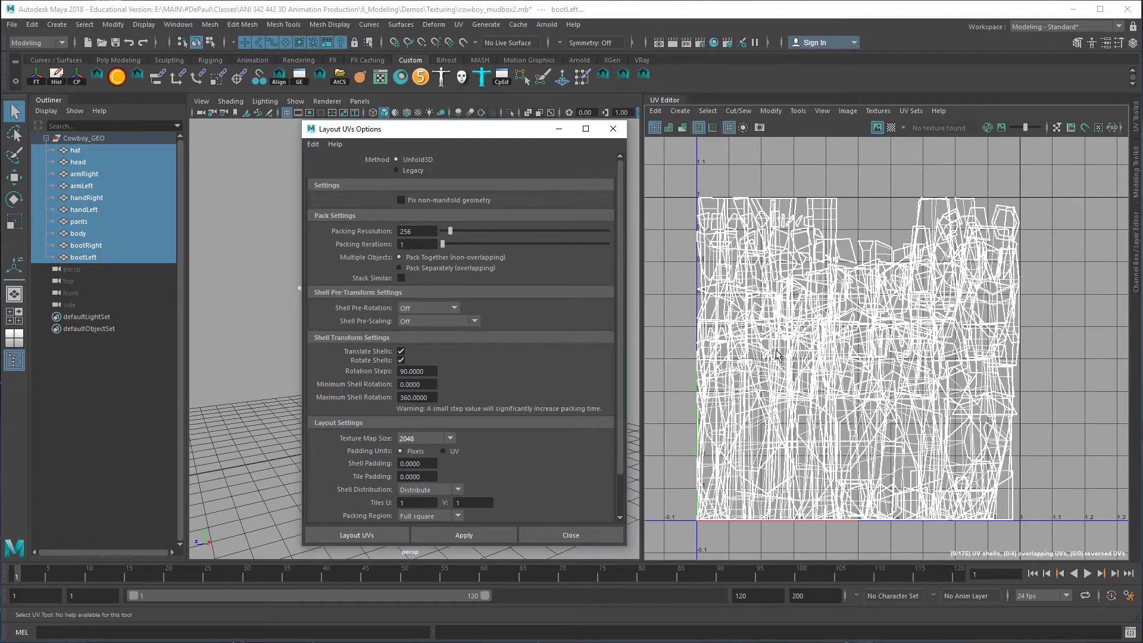
Set Shell Padding to 8 and Tile Padding to 4 pixels, and apply the UV layout to all the cowboy's meshes
click(436, 464)
text(4)
key(Tab)
text(4)
key(Tab)
click(463, 535)
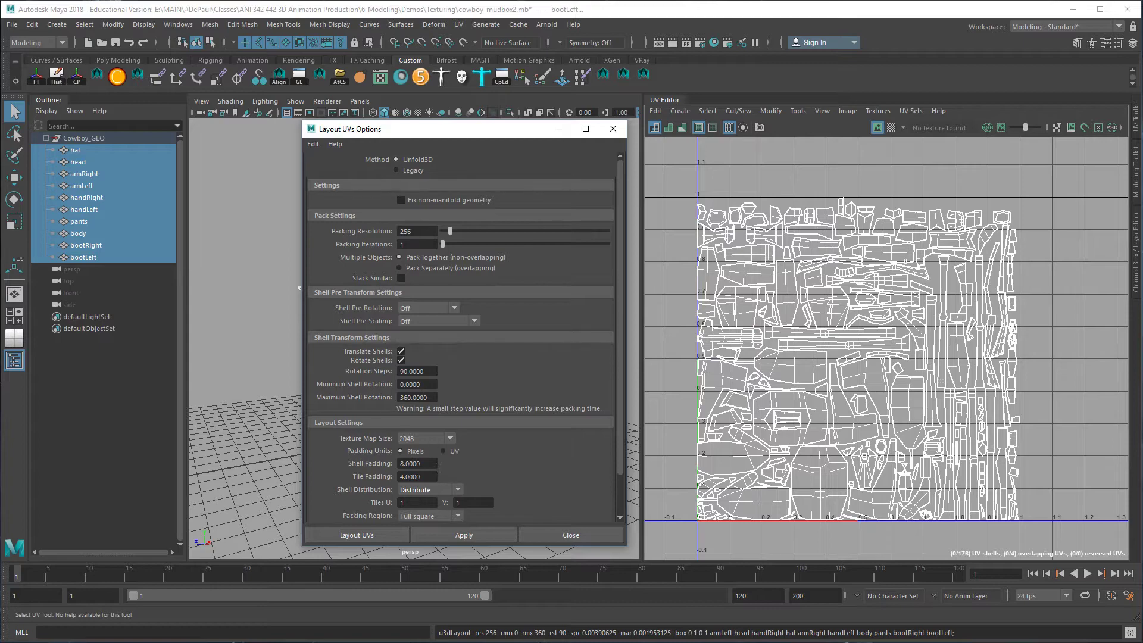
Examine the spacing between the packed UV shells up close, close the Layout UVs options and deselect the meshes
alt+right_drag(746, 291, 853, 401)
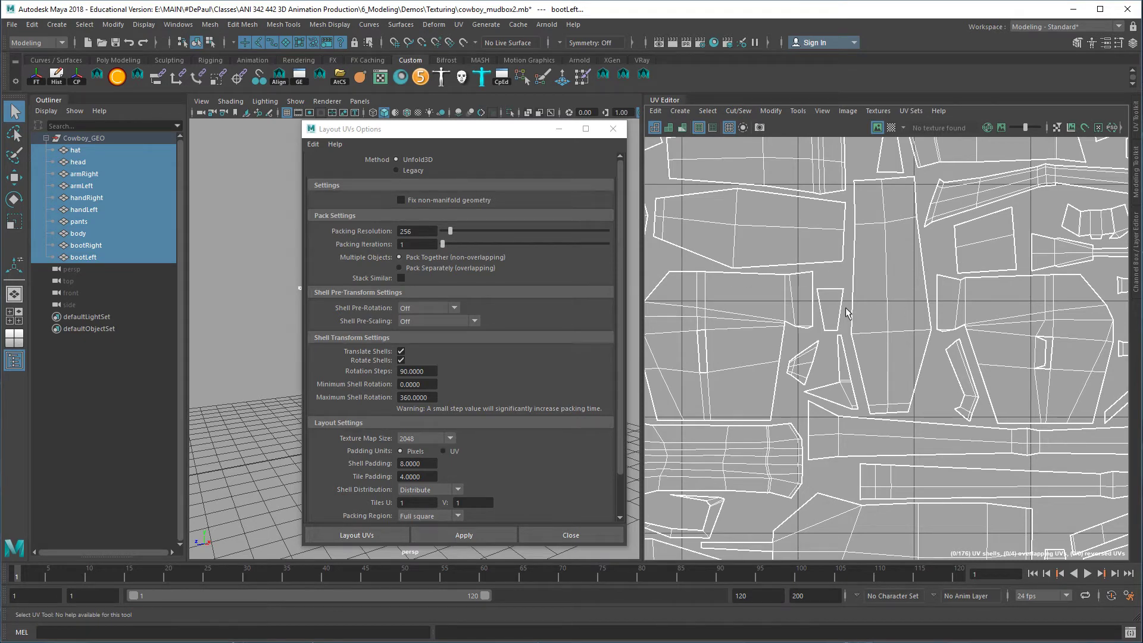
scroll(947, 321, down, 4)
scroll(1011, 357, down, 2)
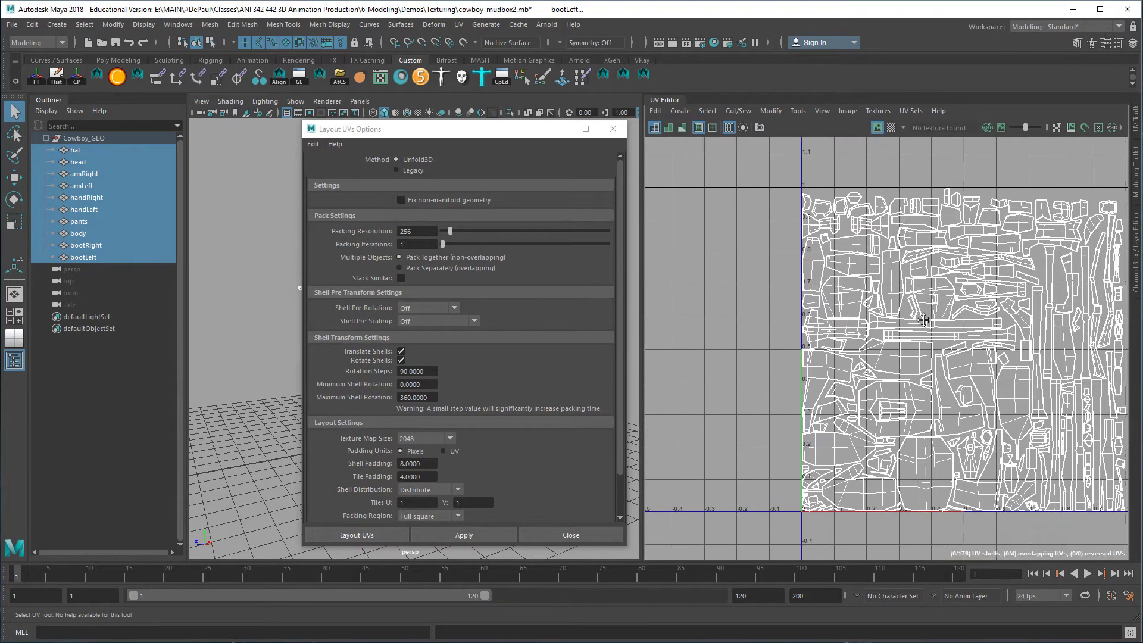
scroll(952, 381, down, 3)
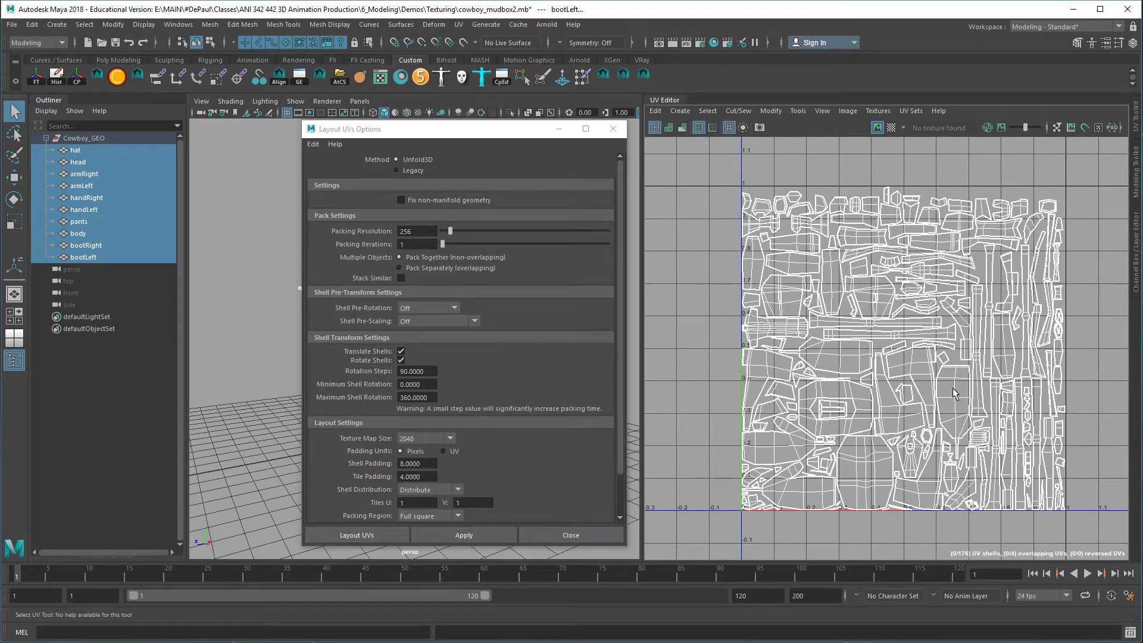
click(568, 535)
click(480, 339)
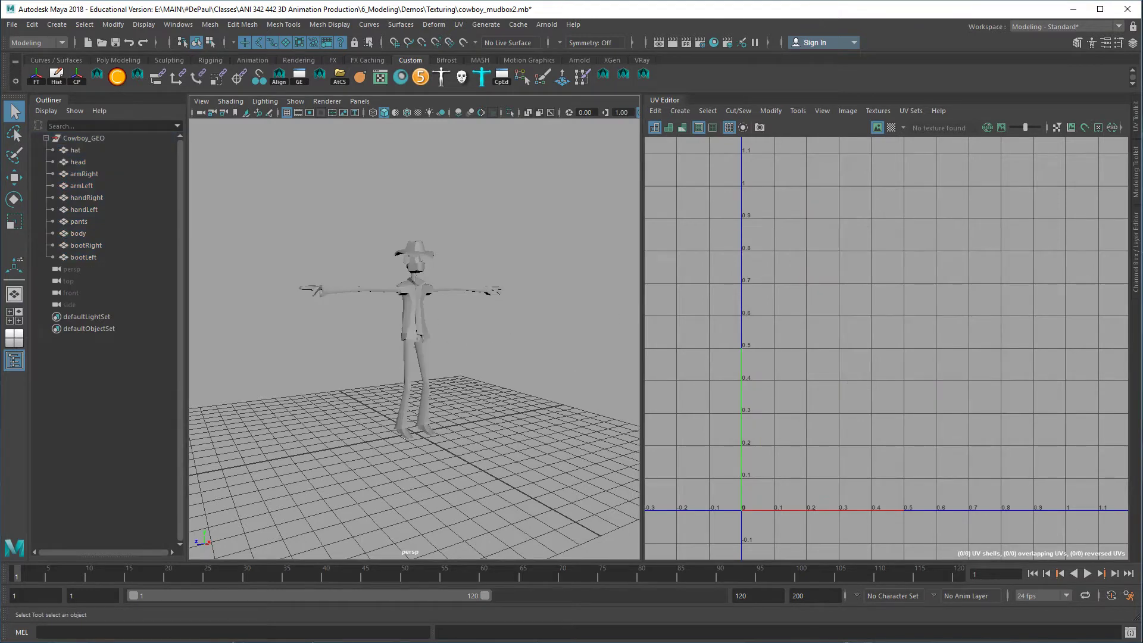
Select the whole cowboy to view its combined UV layout, check the open Mudbox scene, and return to Maya
drag(309, 233, 524, 458)
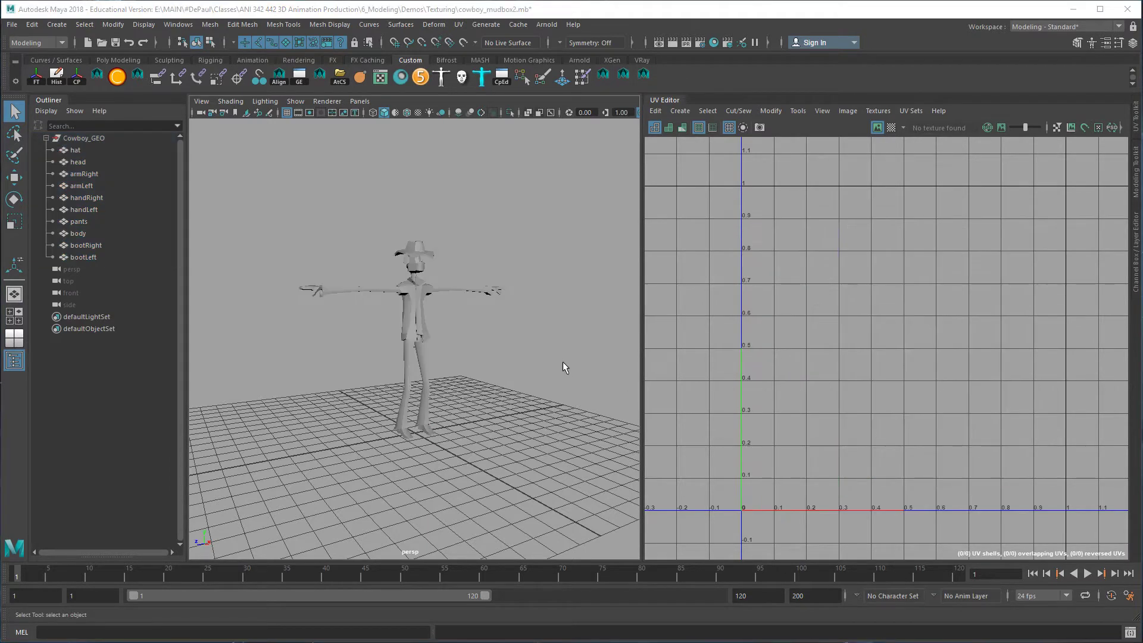
drag(255, 196, 597, 446)
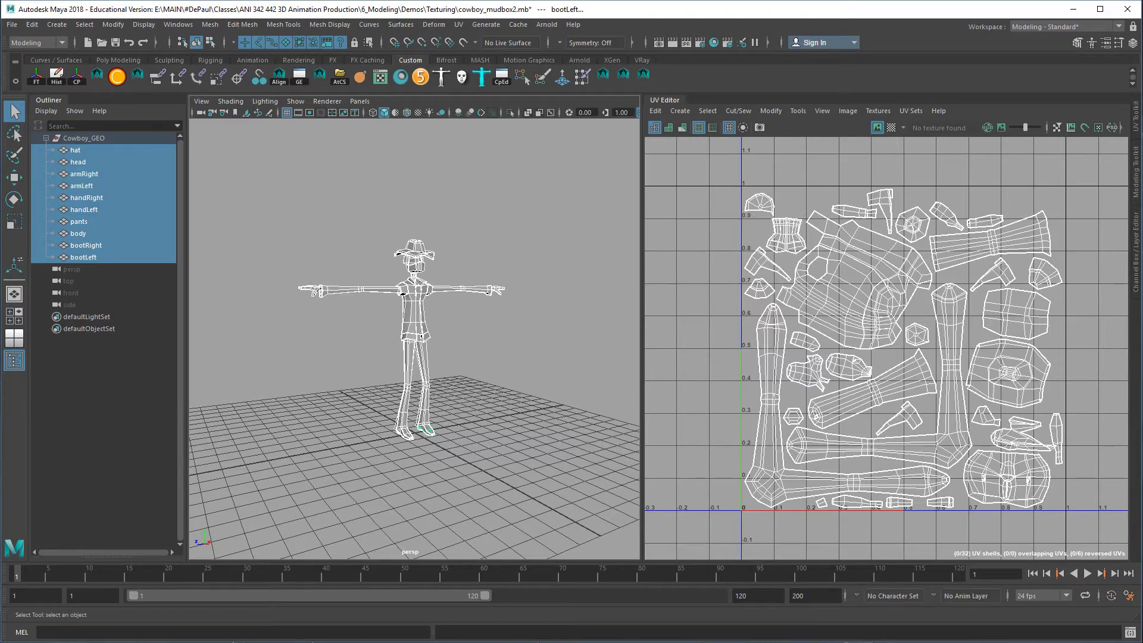
key(alt+Tab)
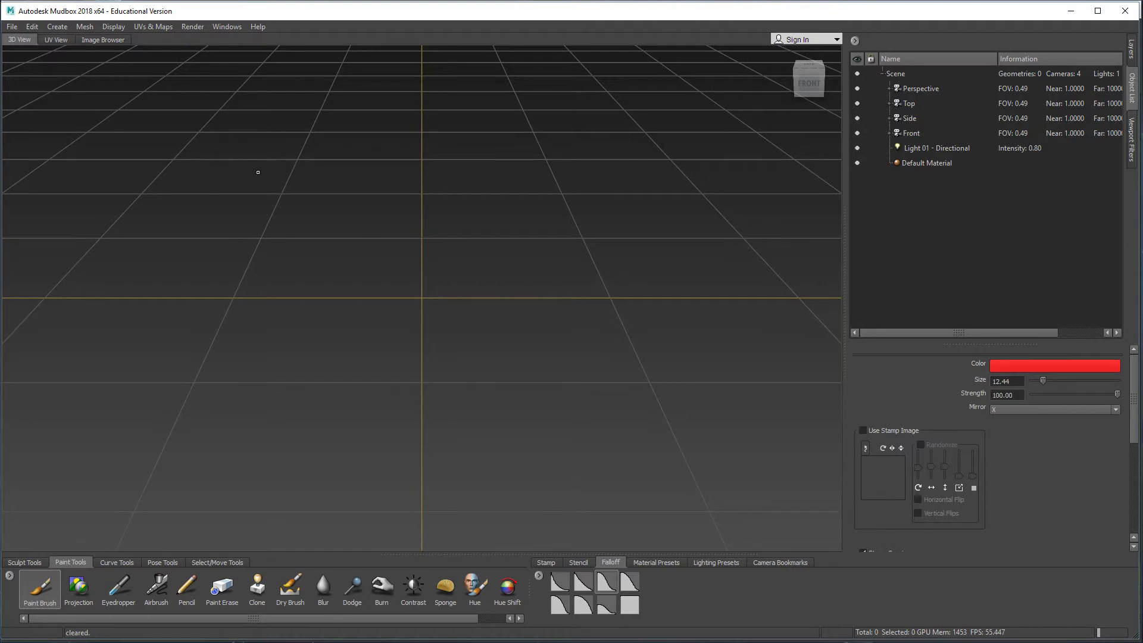
click(1068, 14)
click(333, 212)
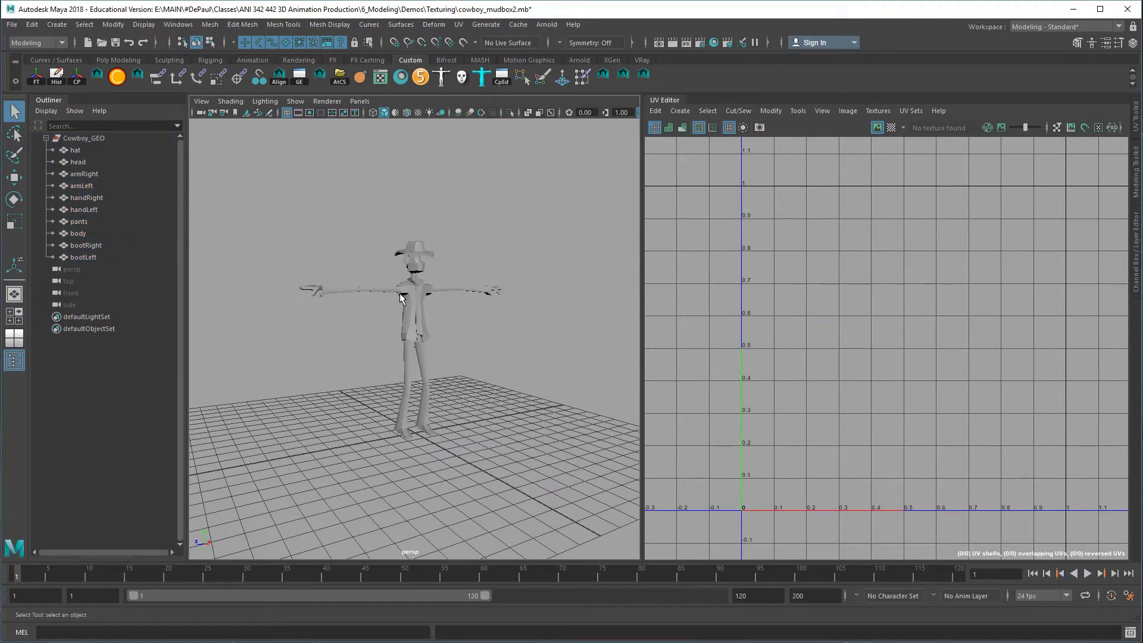
Select all the cowboy's meshes and send them to Mudbox as a new scene
drag(237, 231, 570, 479)
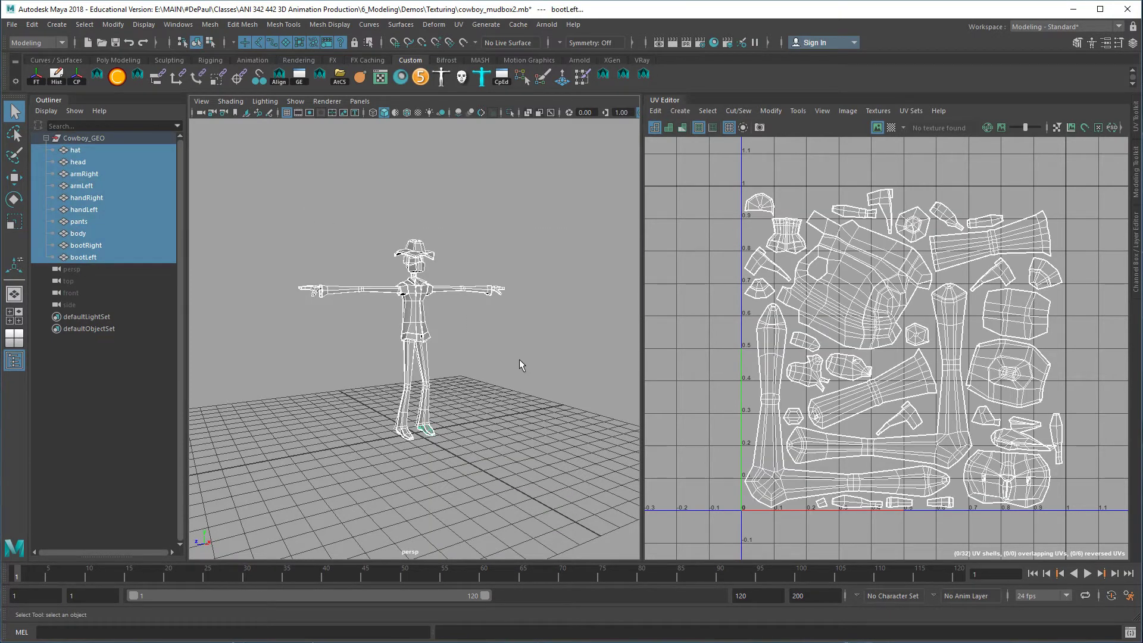
click(13, 25)
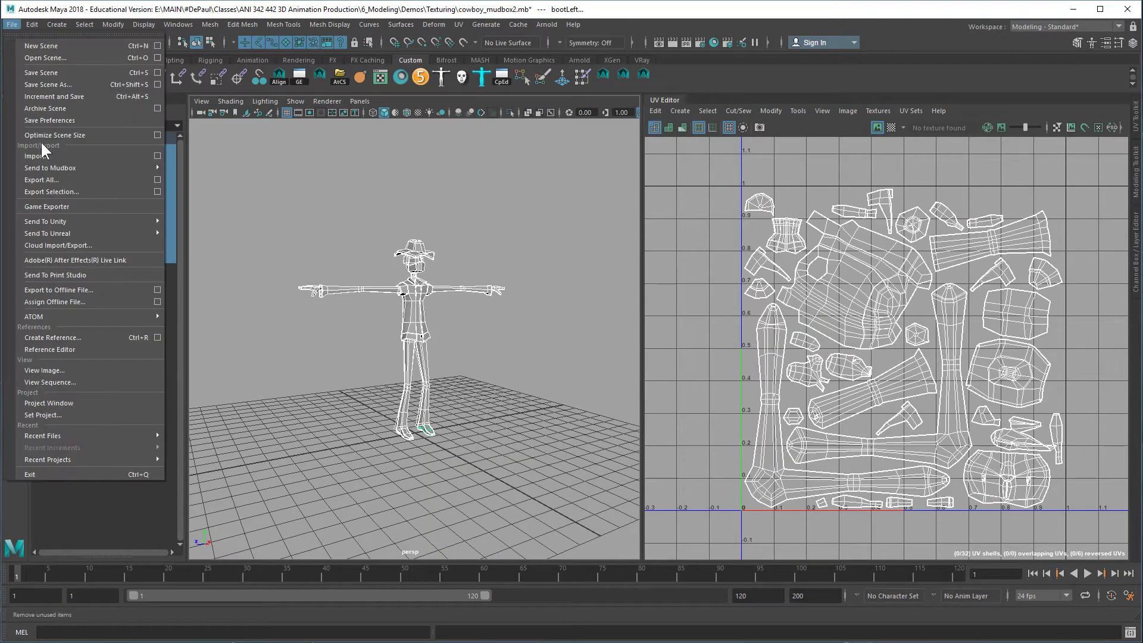
mouse_move(42, 167)
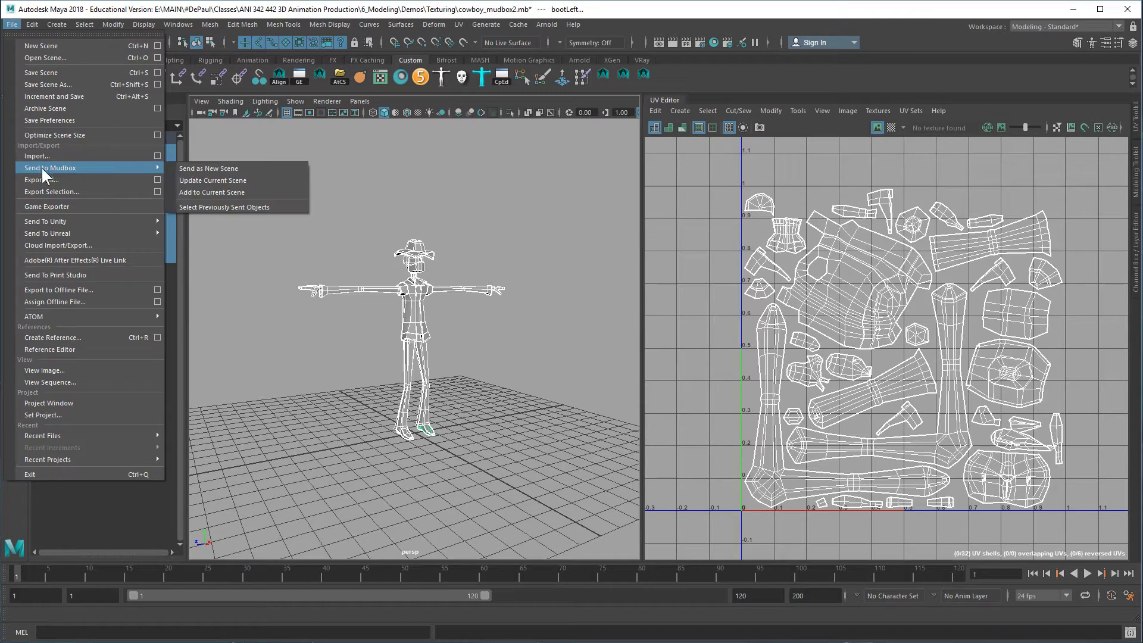
click(230, 169)
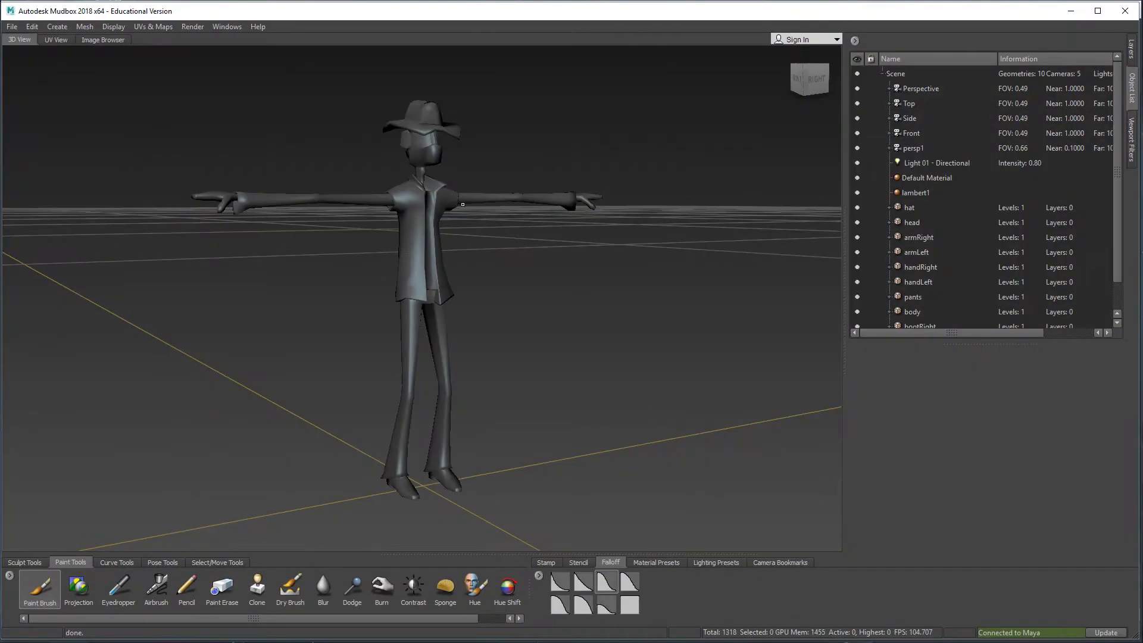
Examine the imported cowboy in Mudbox's 3D view from several angles and distances
alt+right_drag(638, 299, 416, 300)
alt+drag(417, 301, 378, 327)
alt+right_drag(378, 327, 100, 325)
alt+drag(101, 325, 105, 289)
alt+right_drag(104, 288, 622, 374)
alt+drag(622, 374, 625, 357)
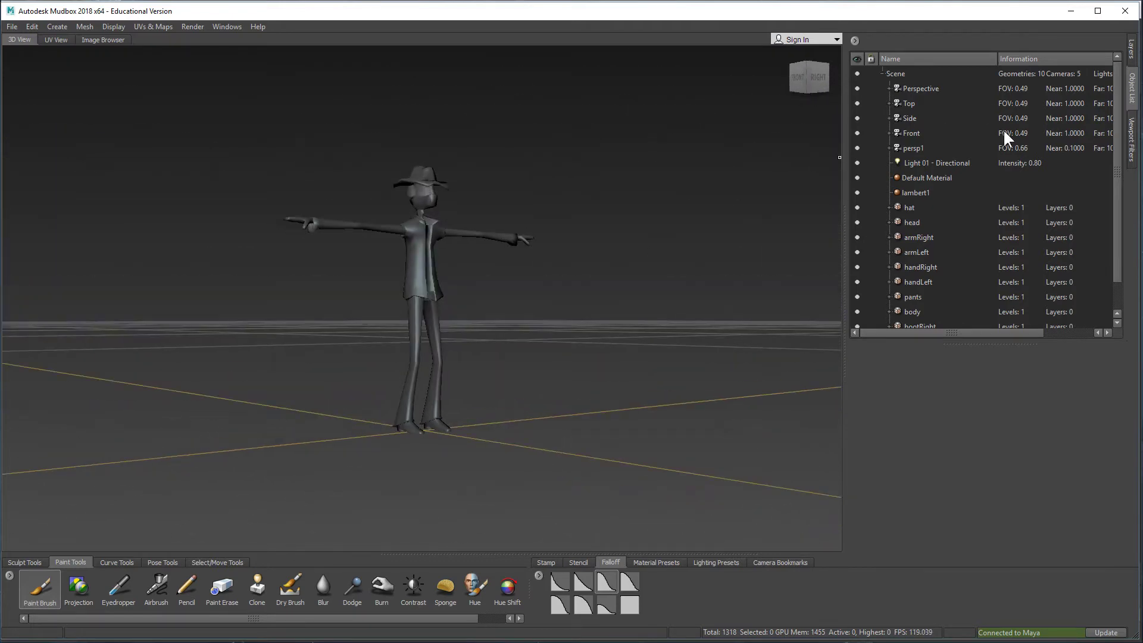
alt+drag(839, 157, 832, 355)
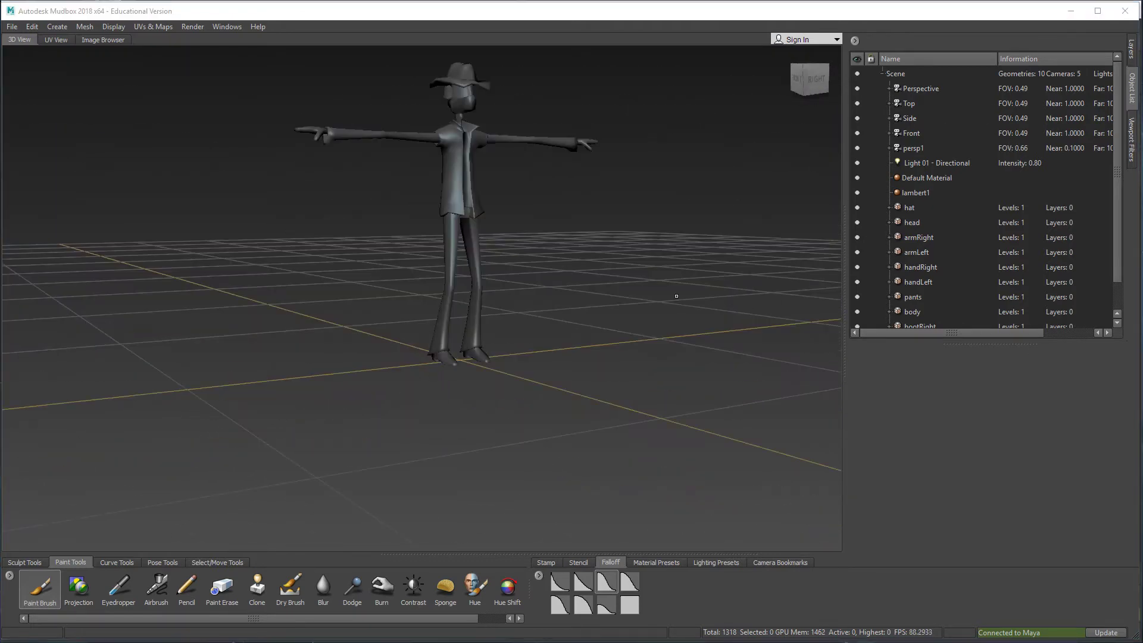
alt+drag(676, 296, 527, 285)
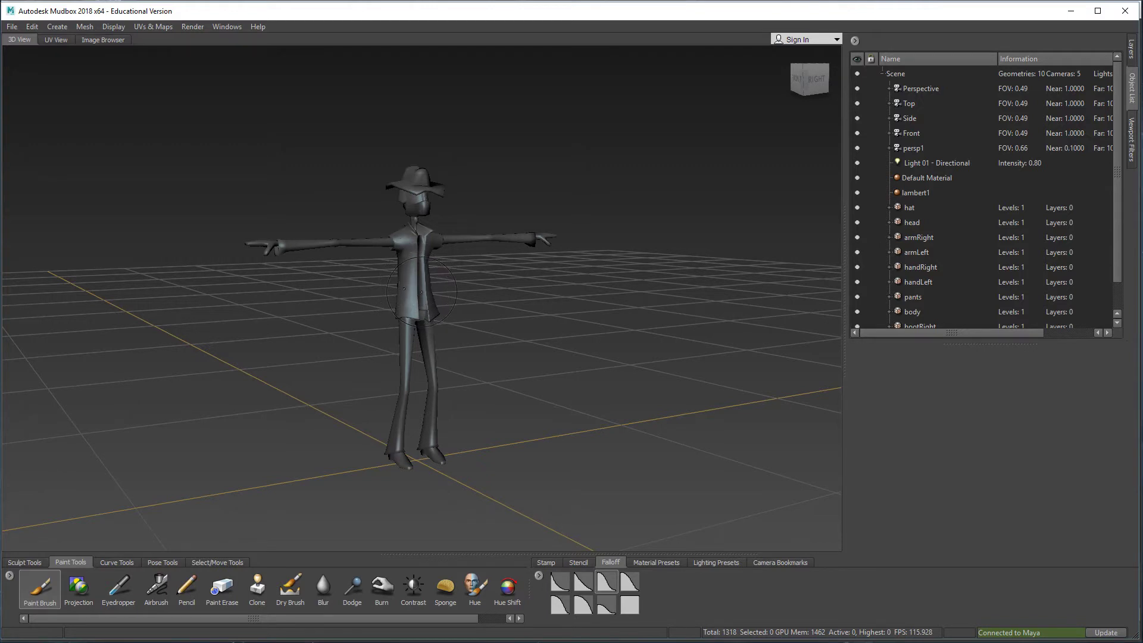
mouse_move(421, 291)
alt+mouse_down()
mouse_move(404, 290)
mouse_move(433, 294)
alt+mouse_up()
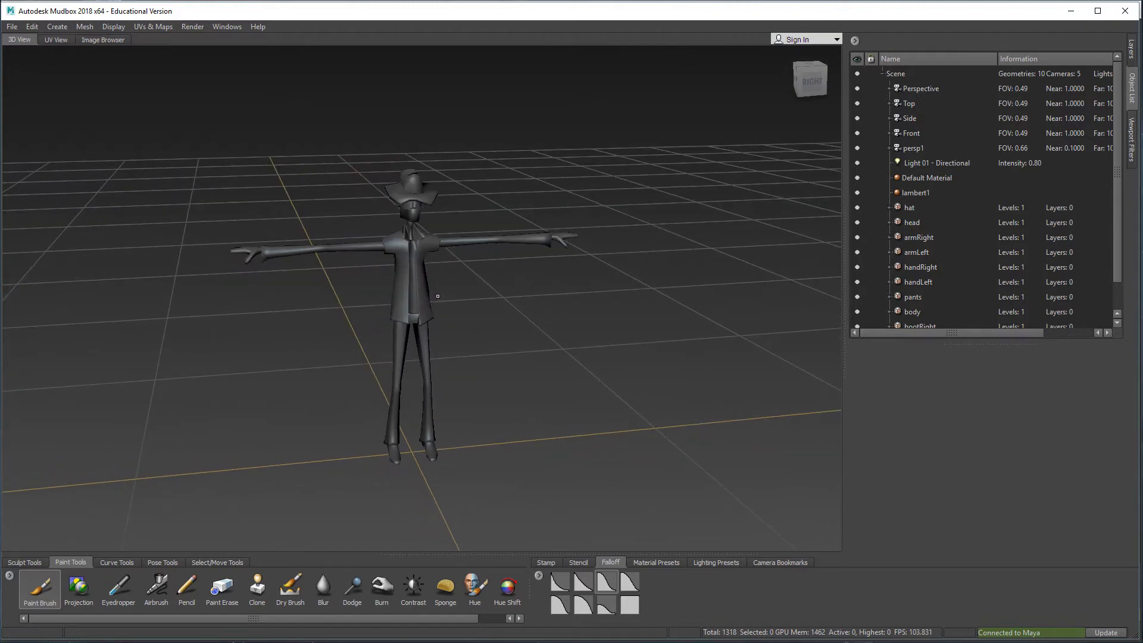
alt+drag(427, 354, 398, 188)
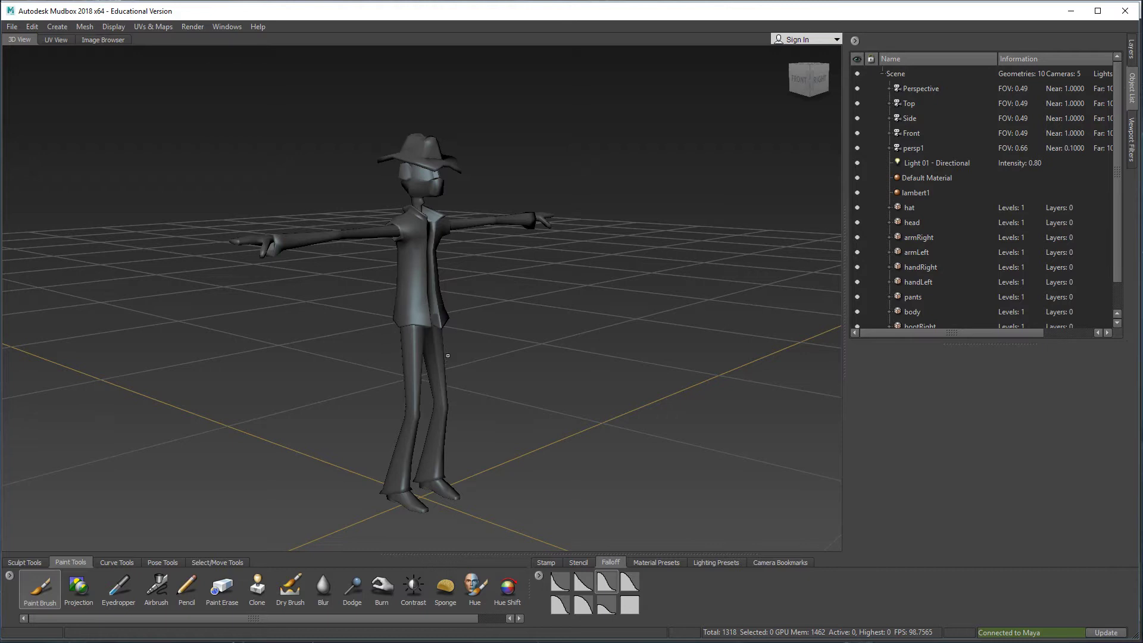
alt+drag(447, 356, 457, 358)
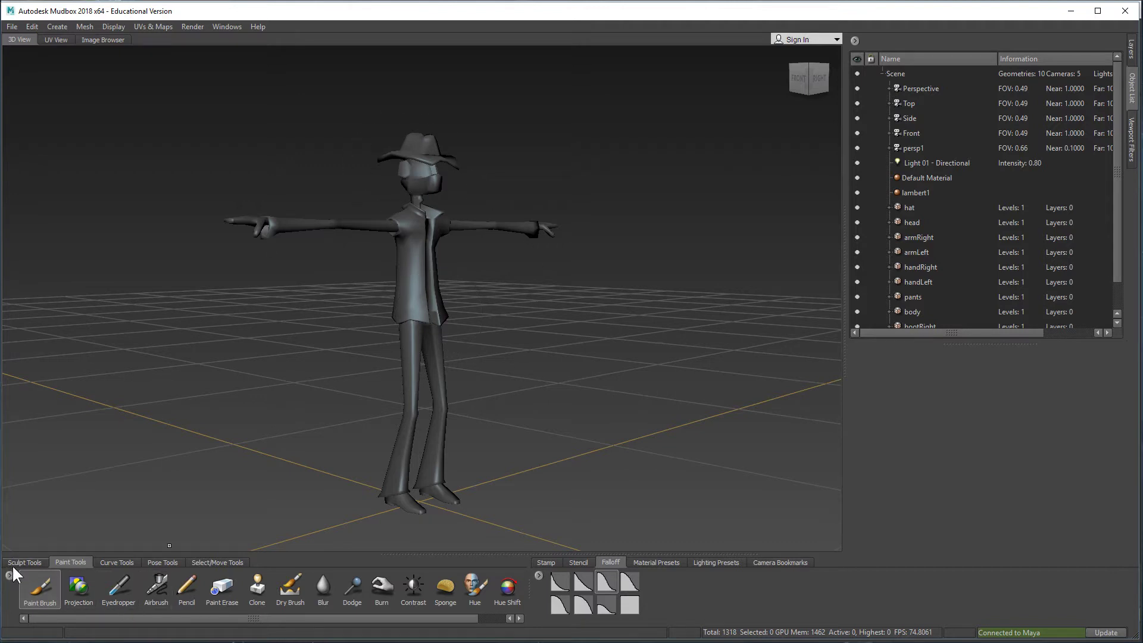
alt+drag(647, 361, 571, 366)
alt+right_drag(571, 366, 550, 358)
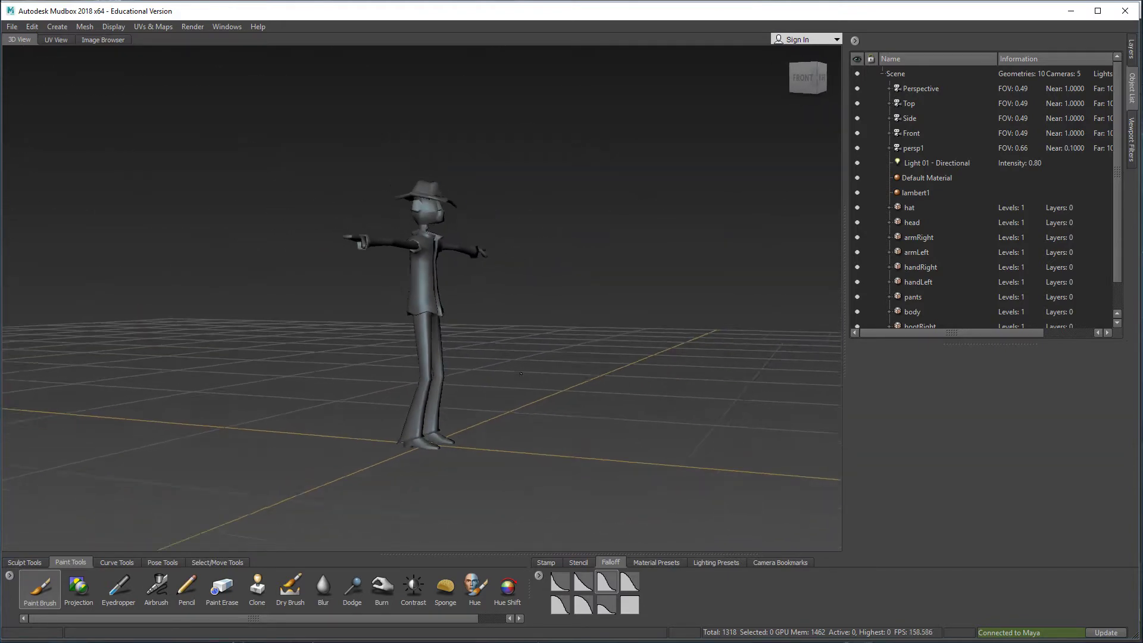
alt+drag(551, 358, 497, 354)
alt+right_drag(497, 354, 605, 399)
alt+drag(604, 399, 580, 379)
alt+middle_drag(443, 415, 443, 390)
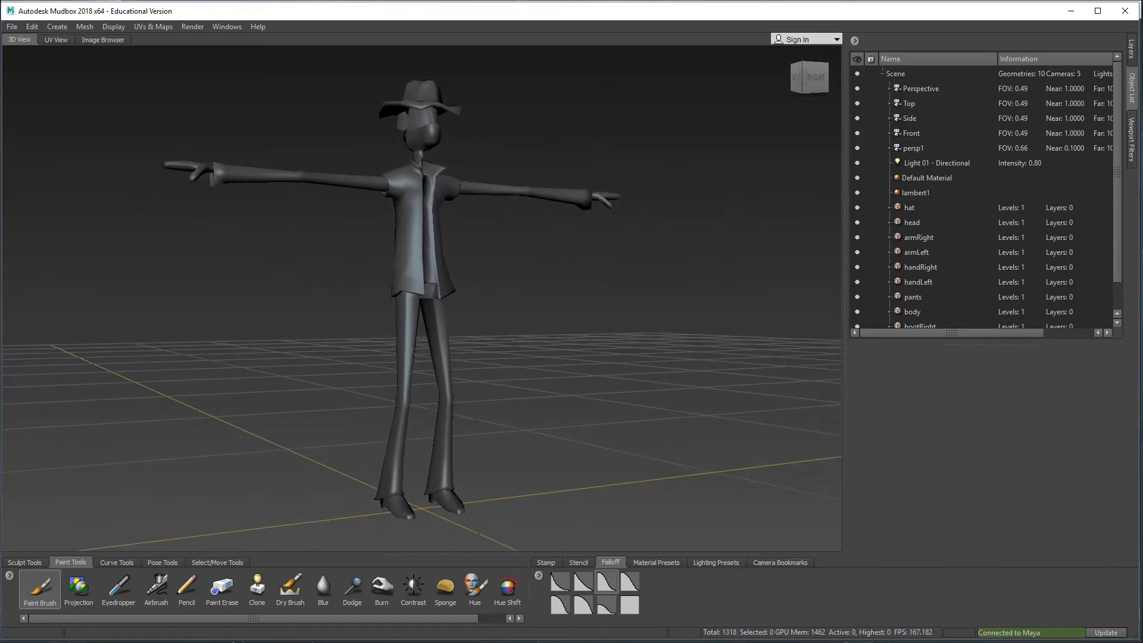
alt+right_drag(536, 401, 505, 391)
mouse_move(505, 390)
alt+mouse_down()
mouse_move(503, 401)
mouse_move(520, 395)
alt+mouse_up()
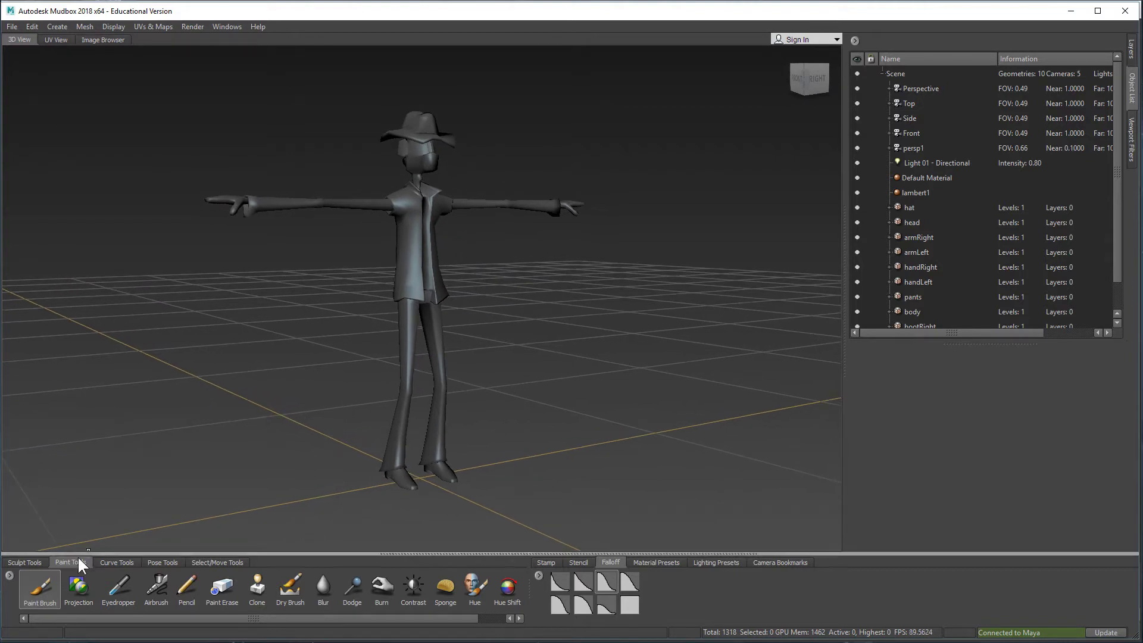
Compare the available sculpting and painting tool sets, ending with the paint tools shown
click(21, 562)
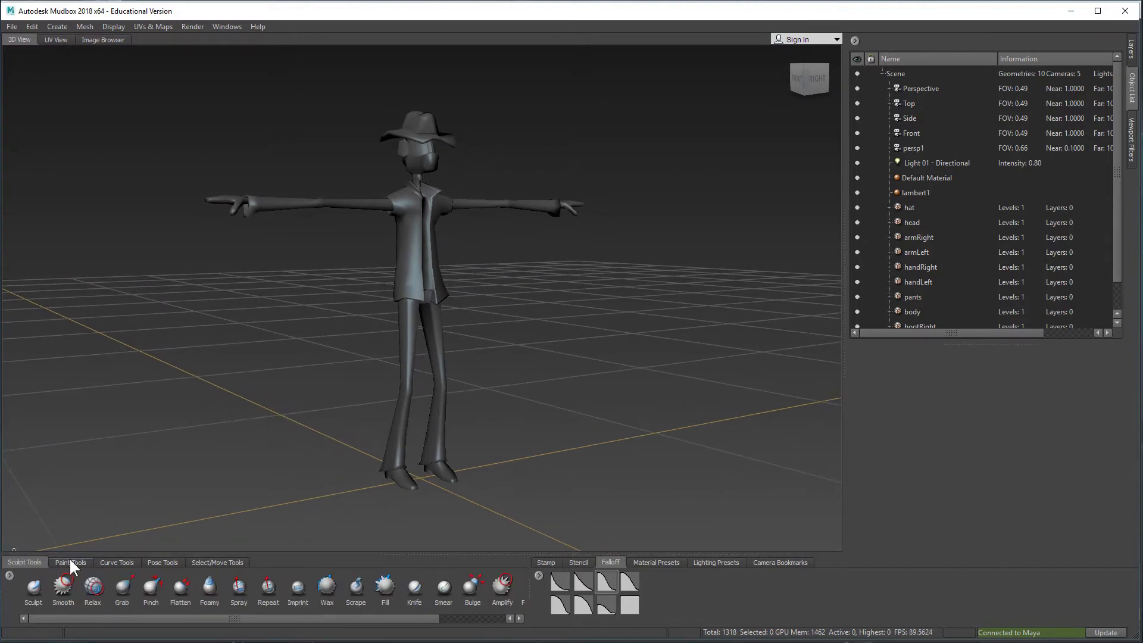
click(69, 560)
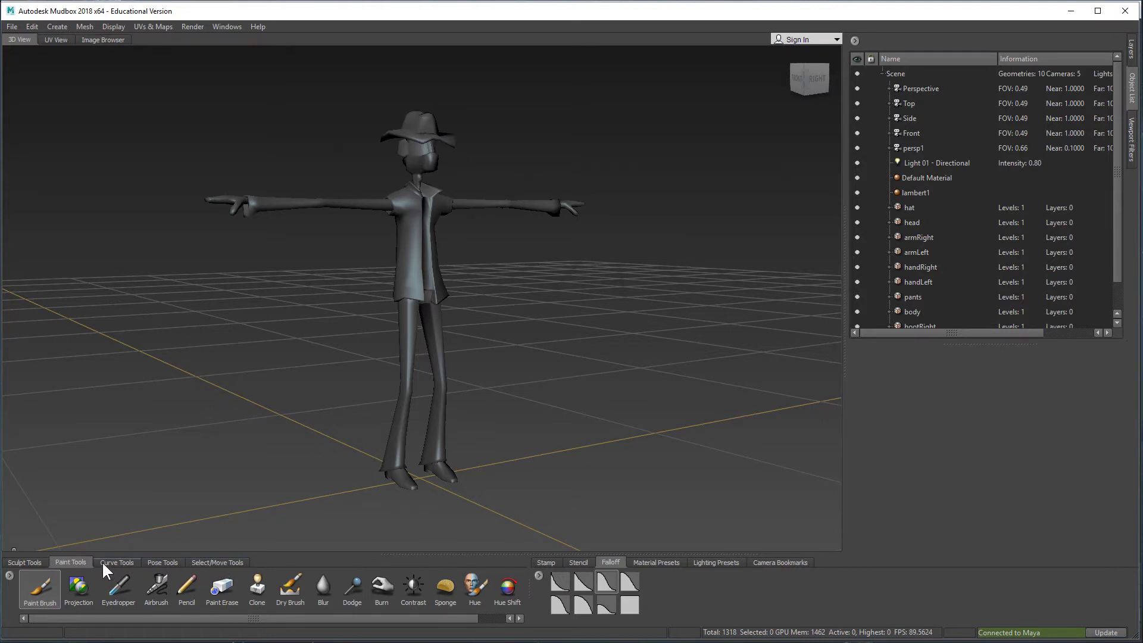
click(32, 559)
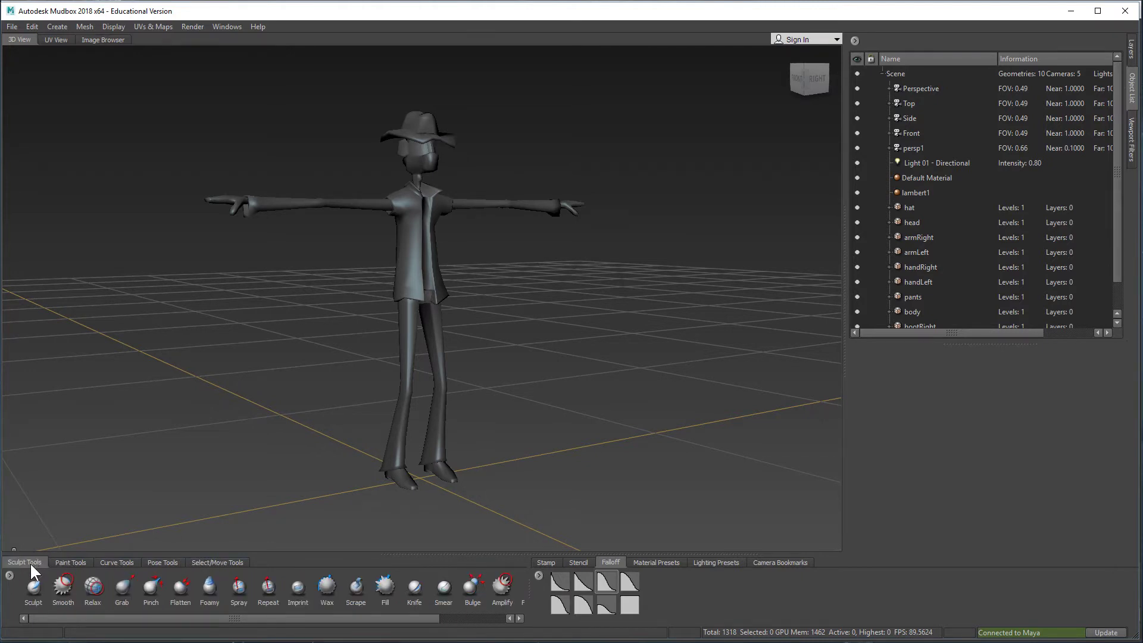
click(59, 559)
click(38, 559)
click(61, 559)
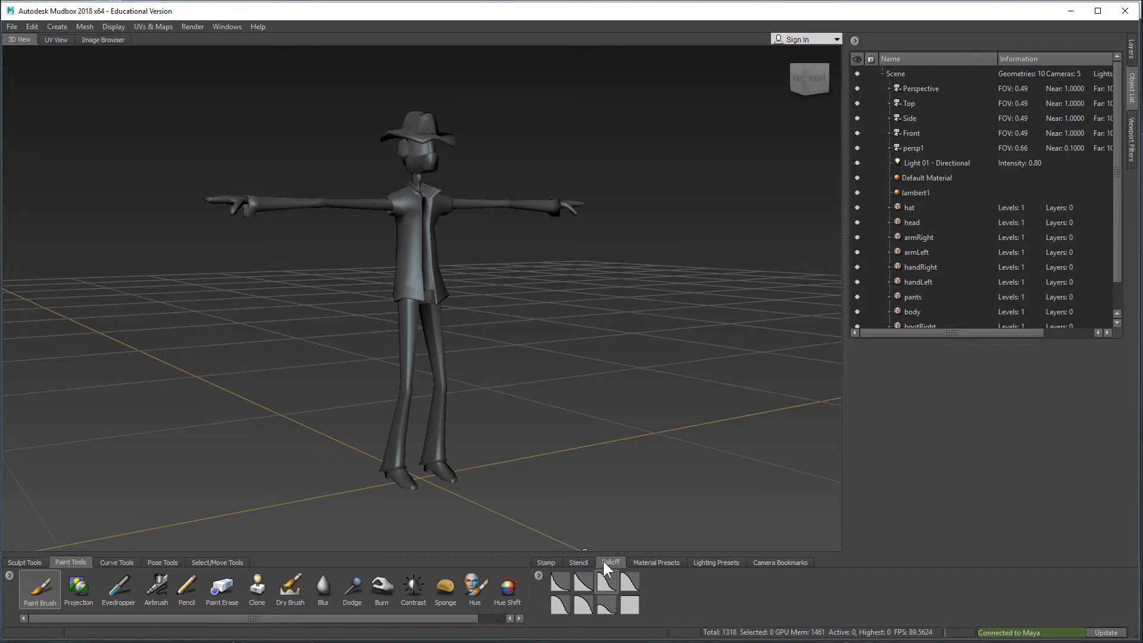
Look through the stencil, falloff, material and lighting presets, and finish with the stamps displayed
click(546, 562)
click(579, 563)
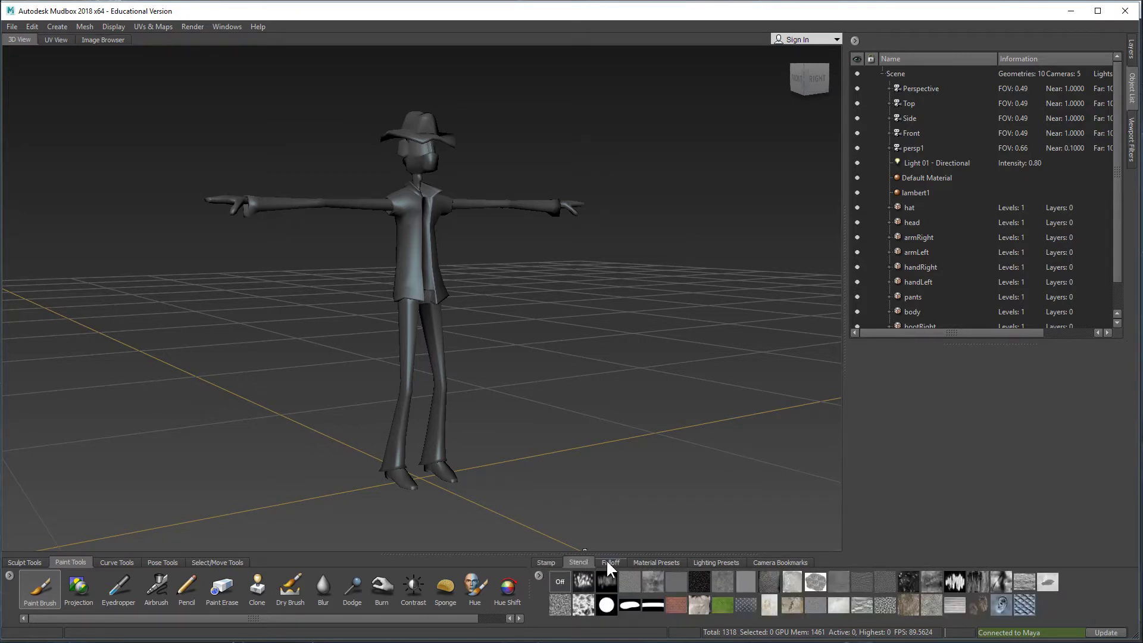
click(609, 563)
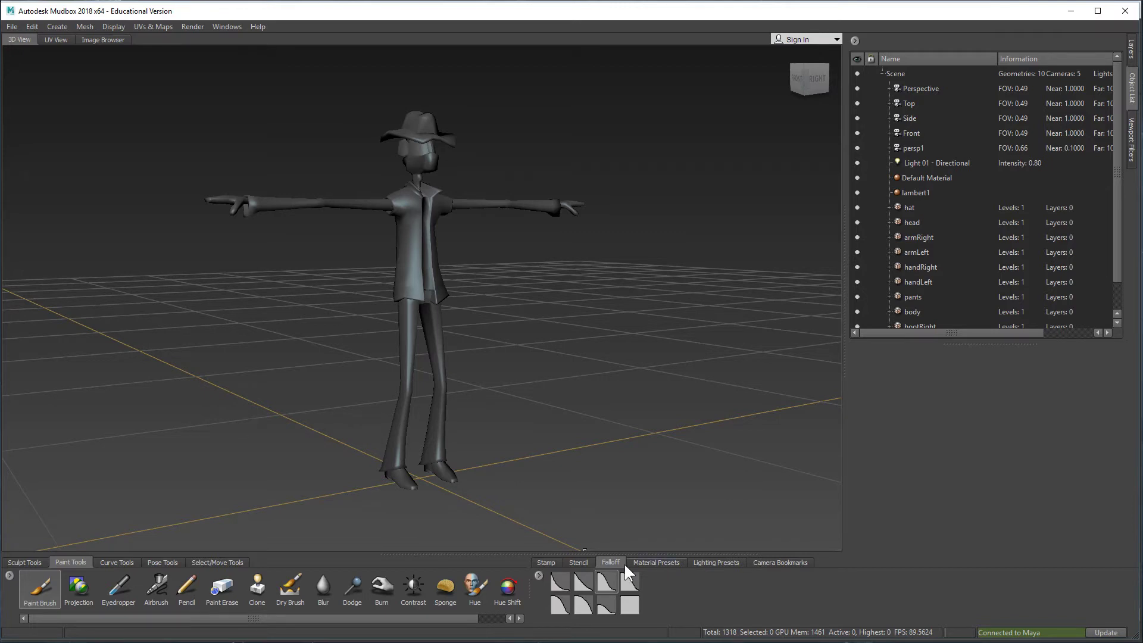
click(660, 563)
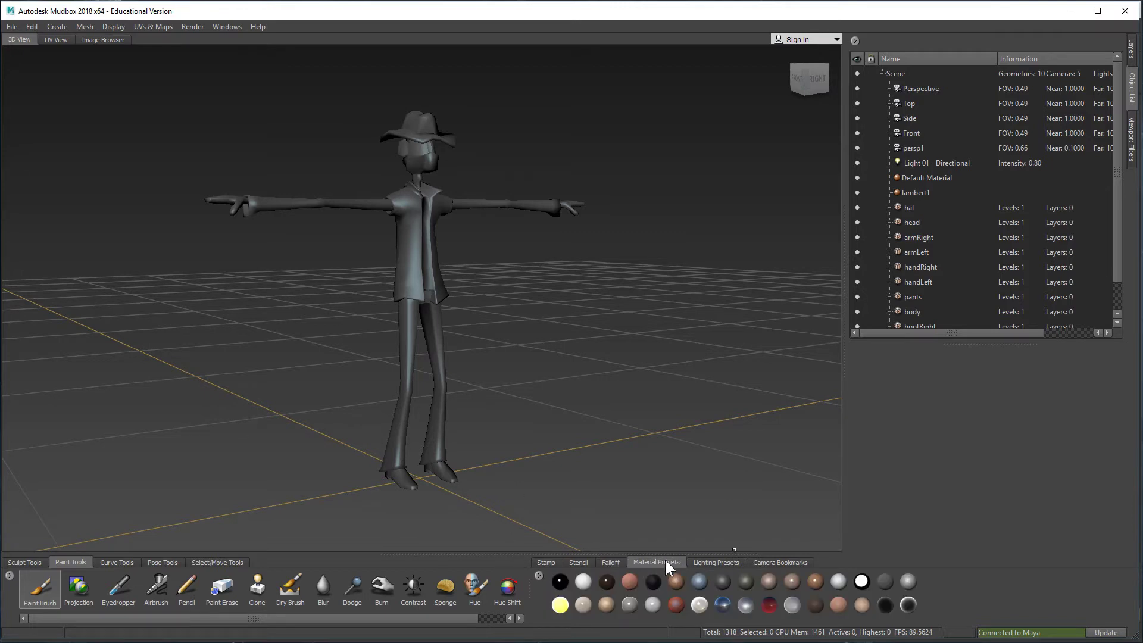
click(700, 561)
click(546, 562)
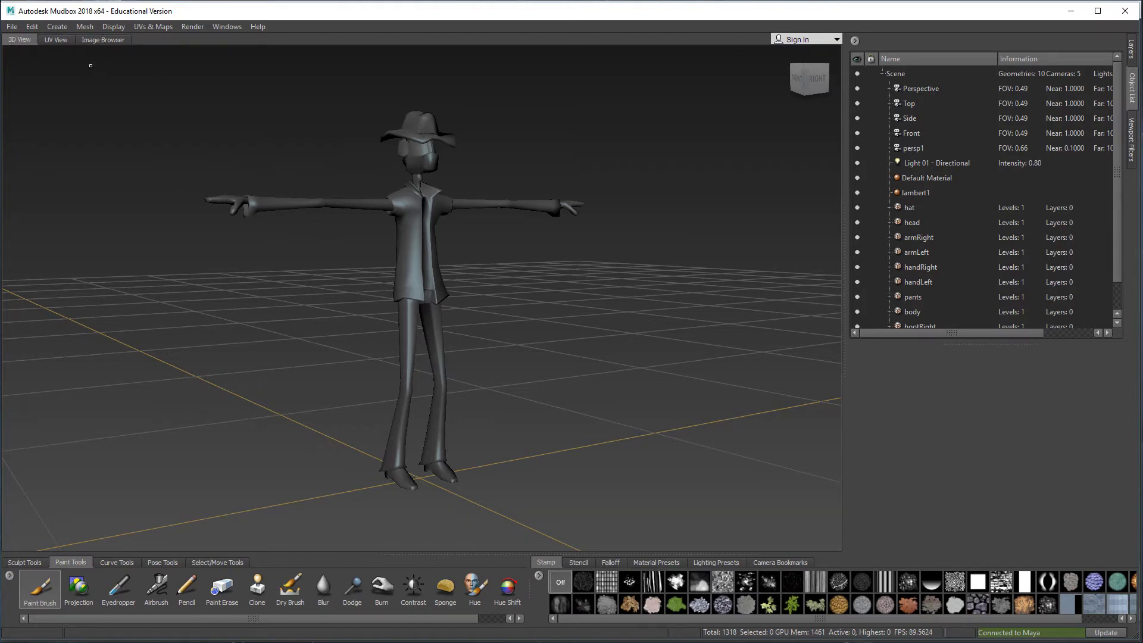
View the model's UVs and the image browser, and return to the 3D view
click(55, 40)
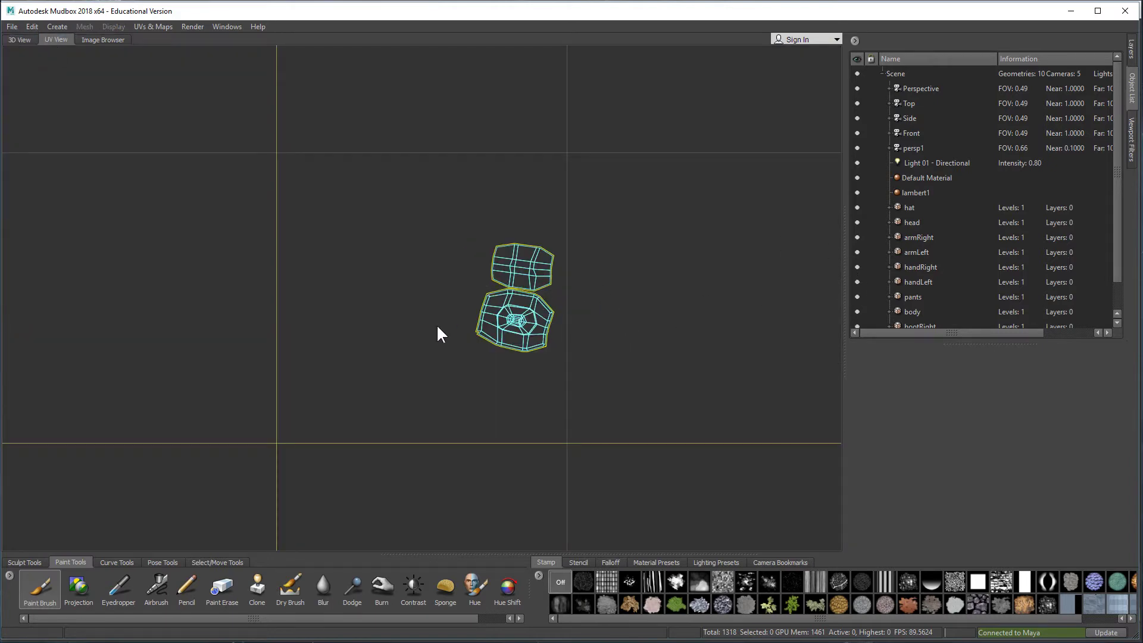
click(100, 41)
click(24, 40)
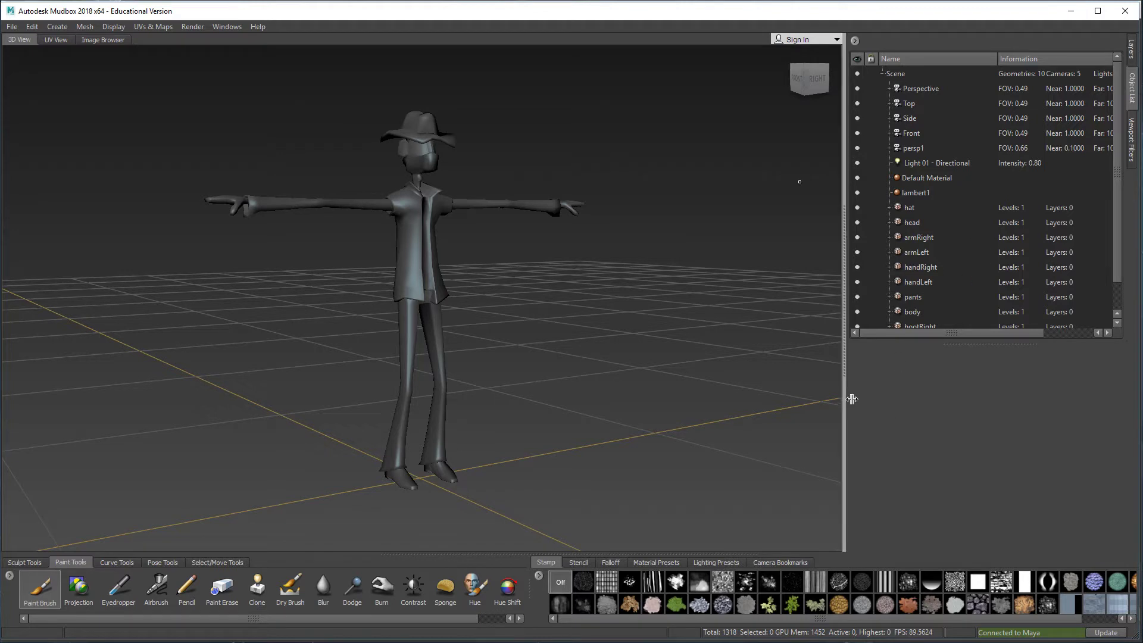
Widen the 3D viewport, examine the sculpt and paint layer lists, and return to the object list
drag(851, 399, 920, 392)
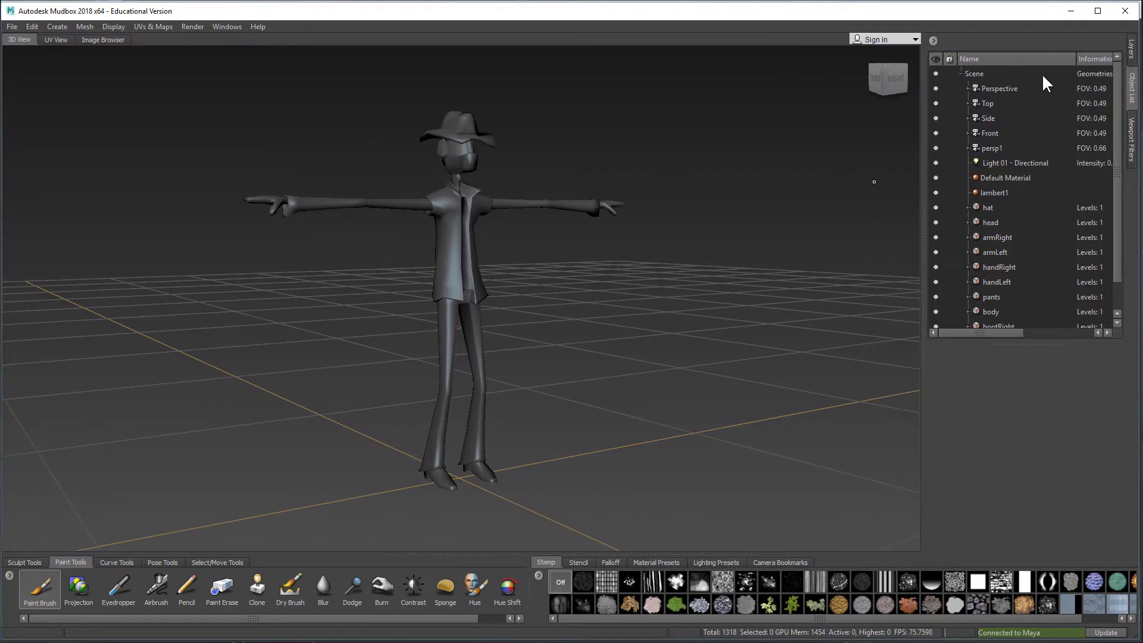
click(1133, 54)
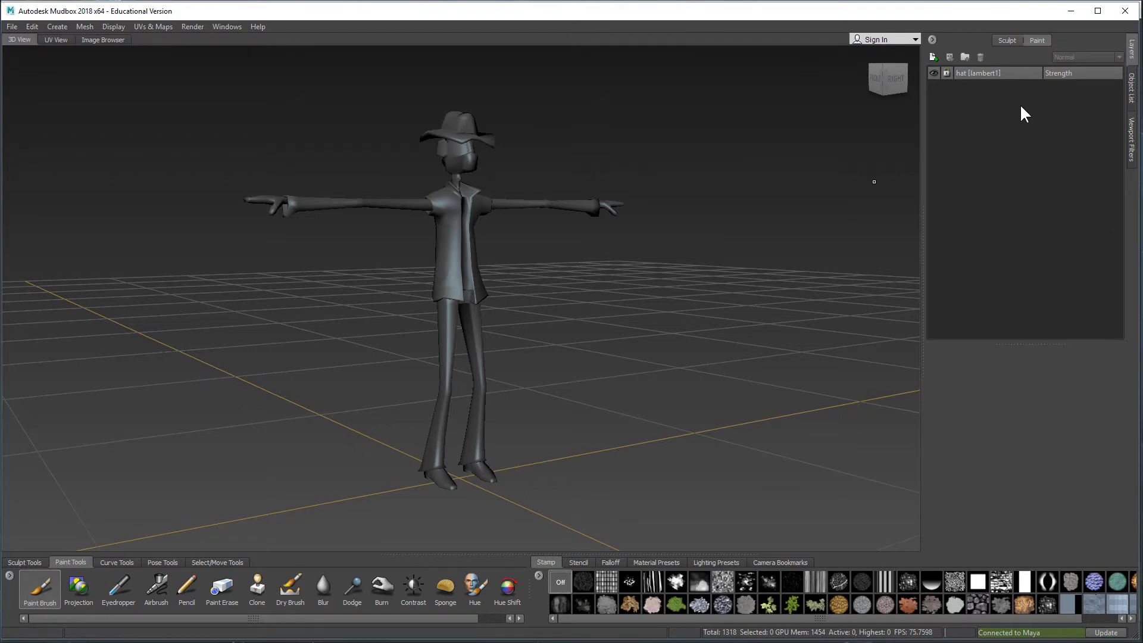
click(1006, 38)
click(1029, 39)
click(1133, 89)
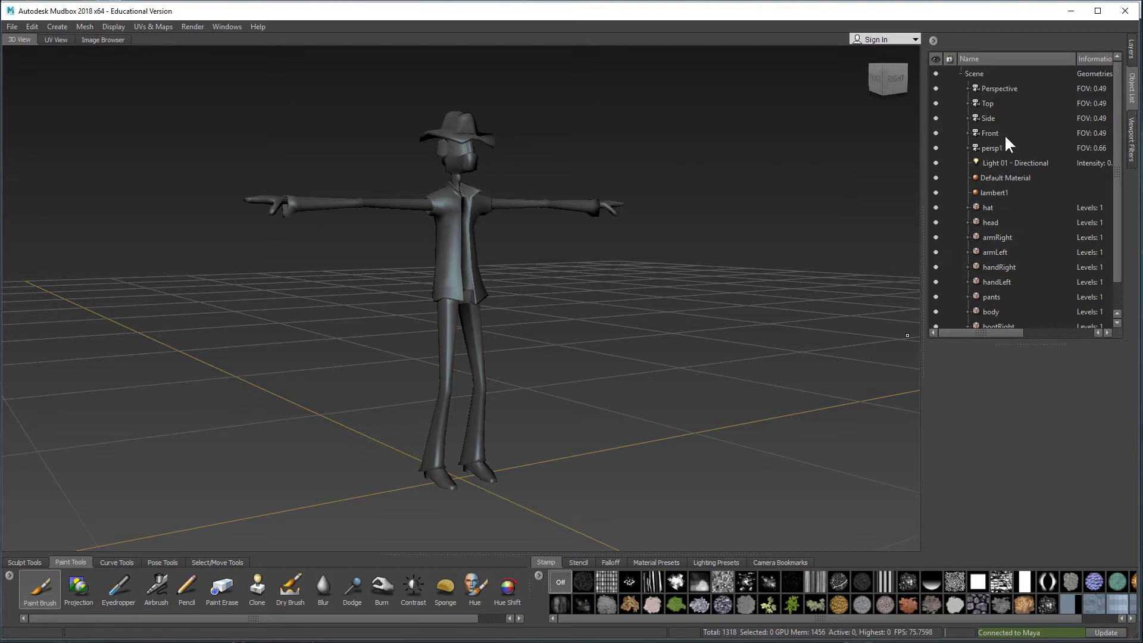
Examine the default material and identify the cowboy's separate meshes by selecting them one by one in the object list
click(991, 178)
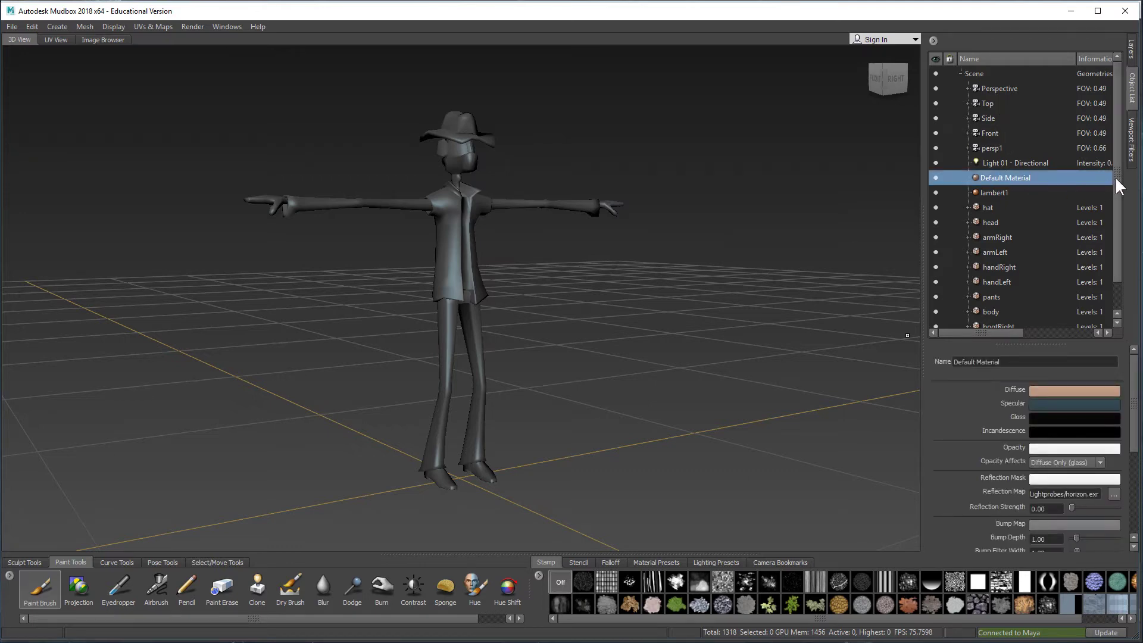
scroll(1117, 186, down, 1)
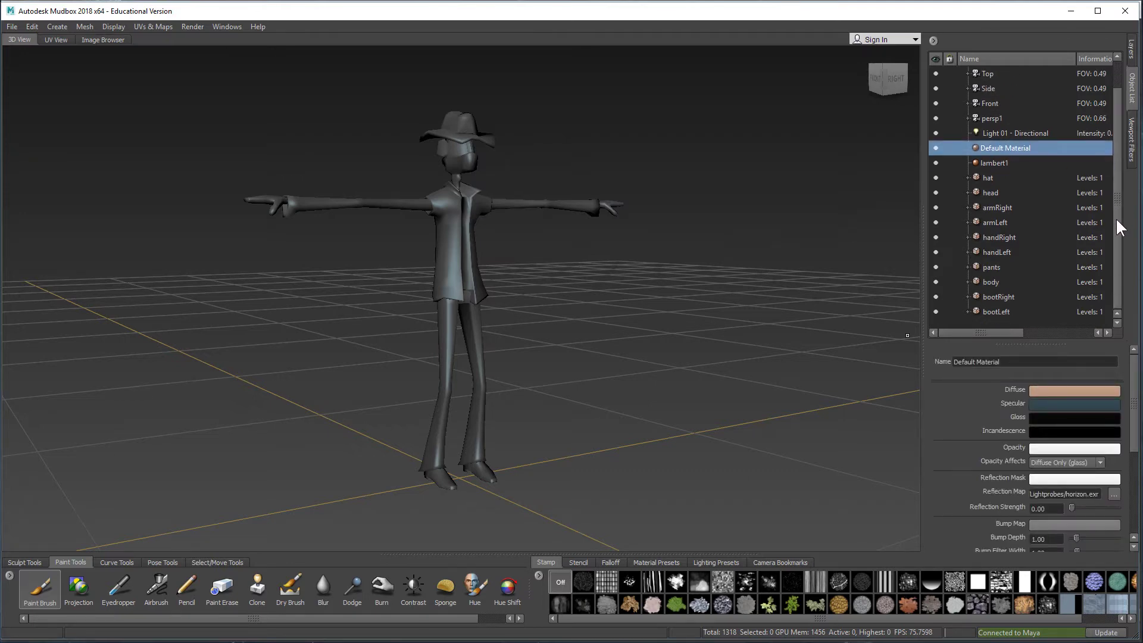
click(986, 178)
click(989, 190)
click(994, 207)
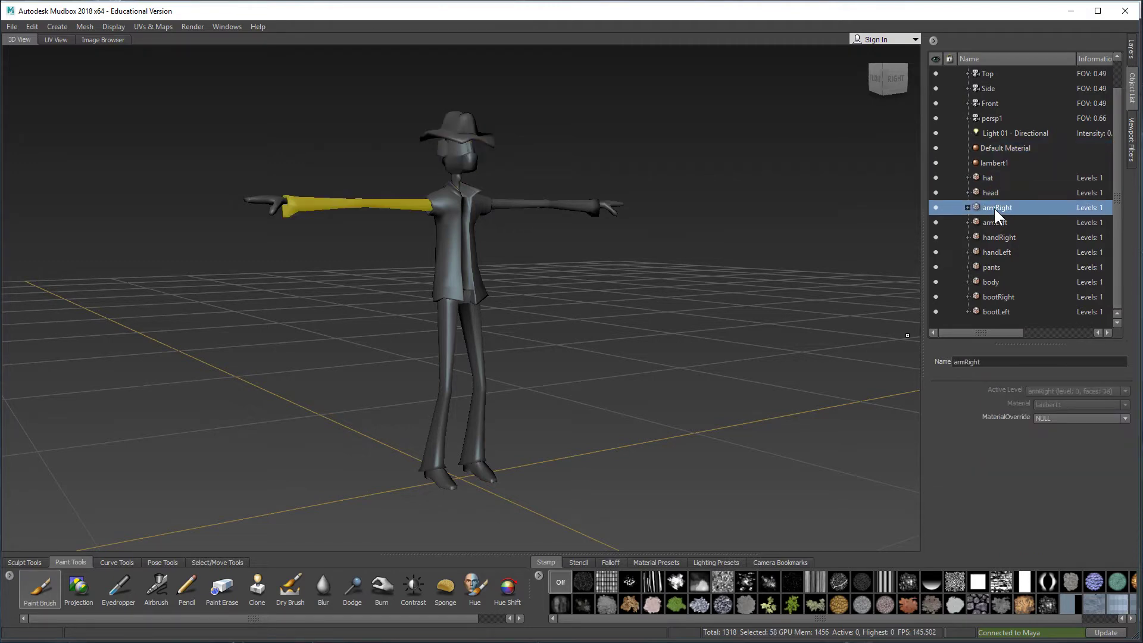
click(995, 237)
click(992, 266)
click(995, 297)
click(994, 312)
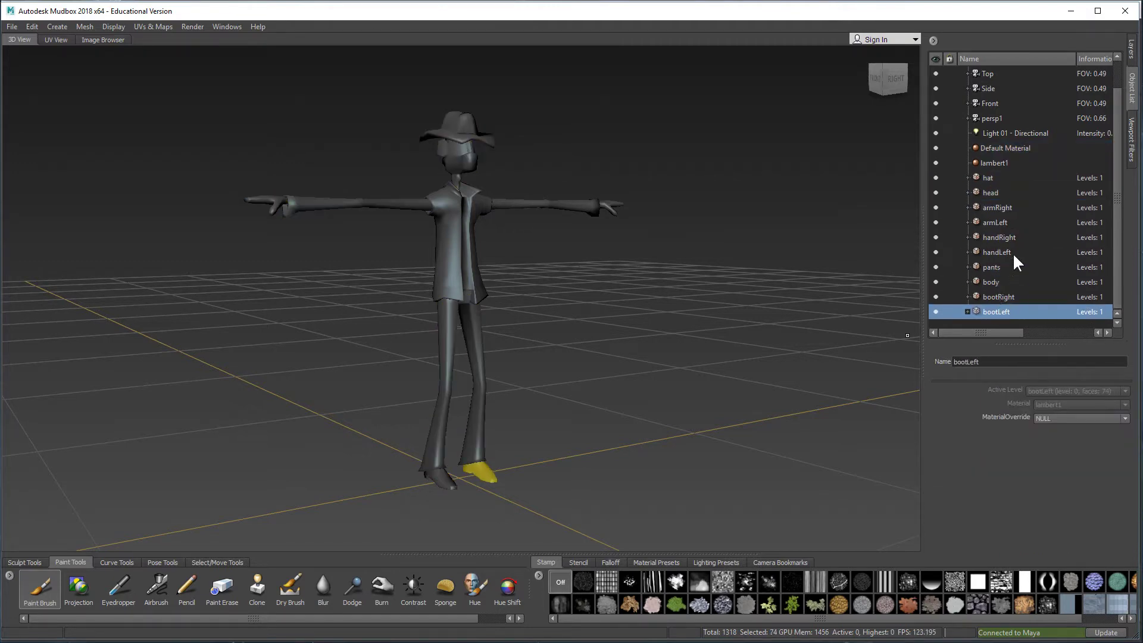
click(1006, 222)
click(1006, 207)
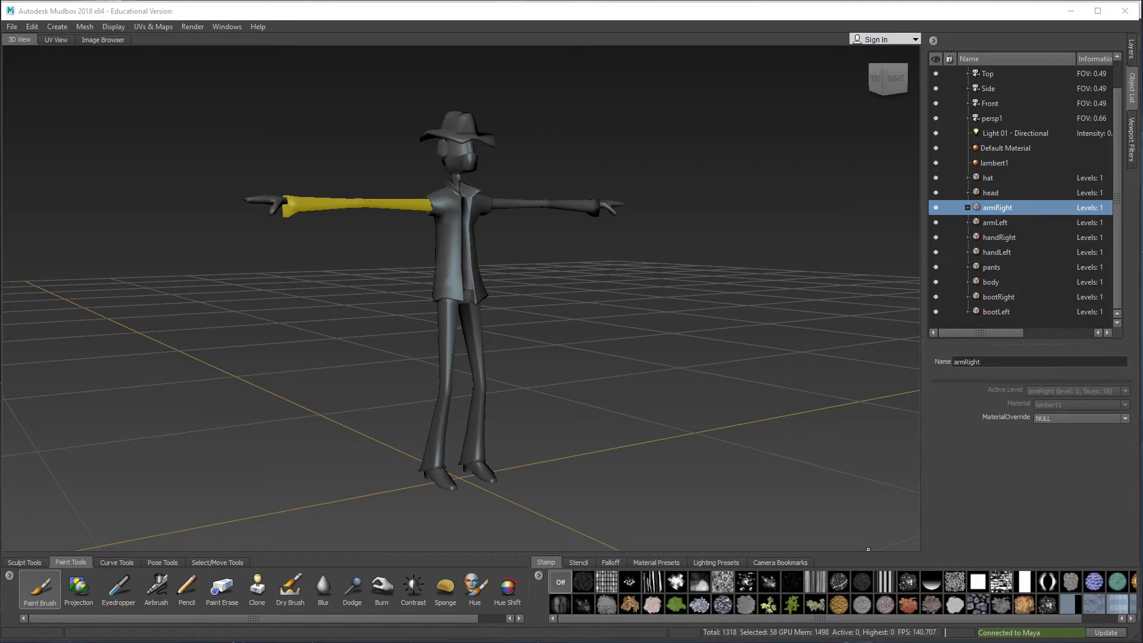
Switch to Maya to view the cowboy's mesh names, return to Mudbox, and check the left and right arm meshes
key(alt+Tab)
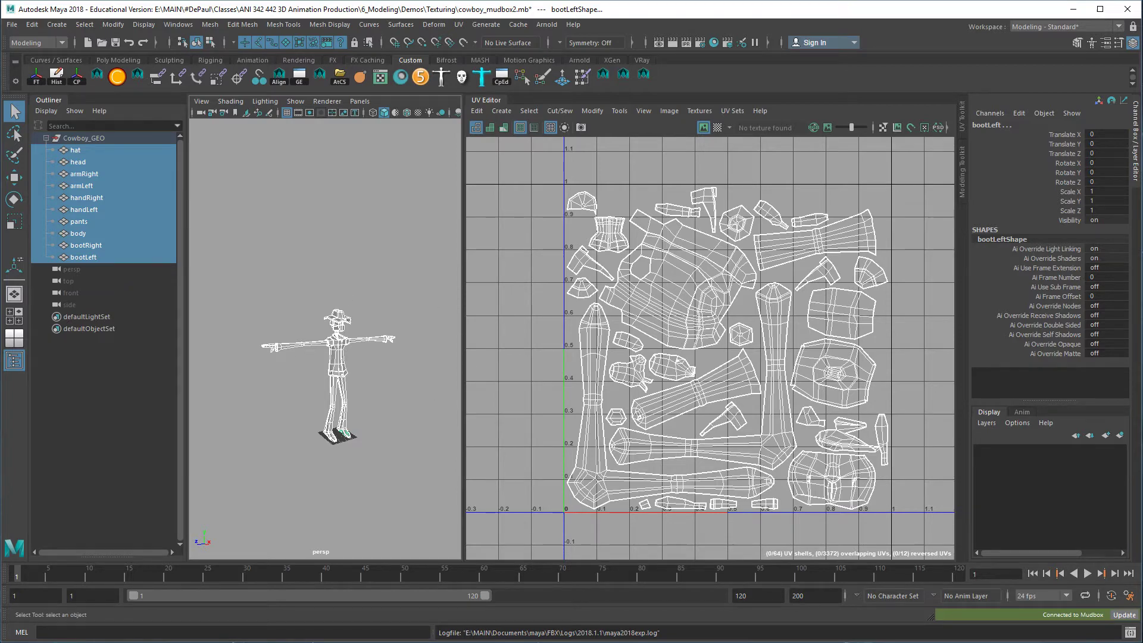
click(1075, 9)
click(987, 217)
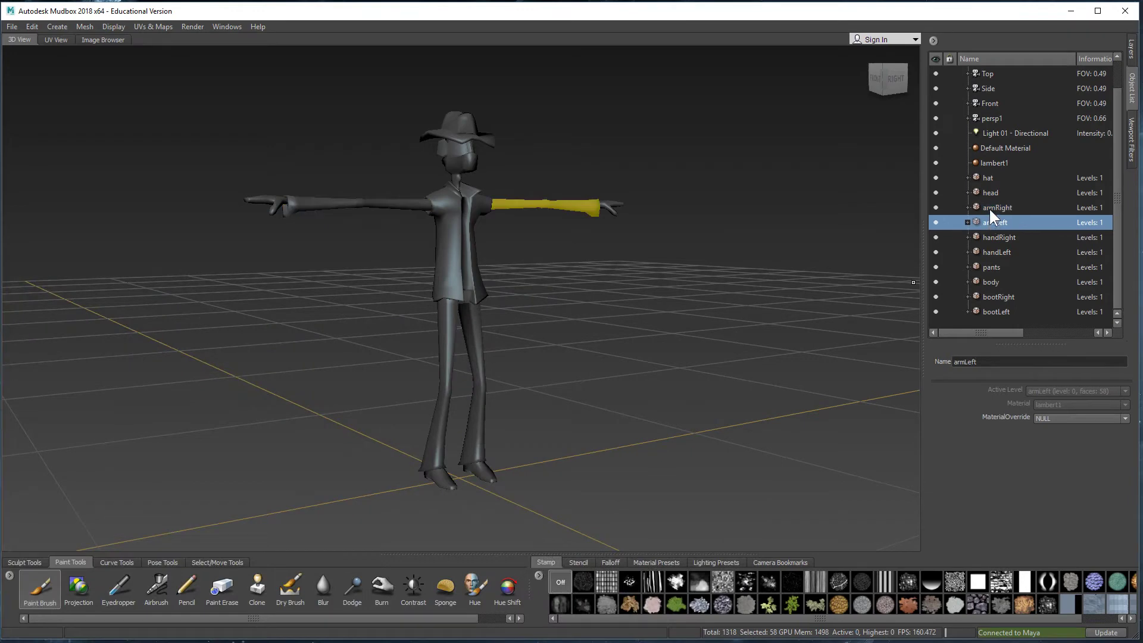
click(988, 207)
Select every cowboy mesh from hat through bootLeft and look through the material presets
click(990, 180)
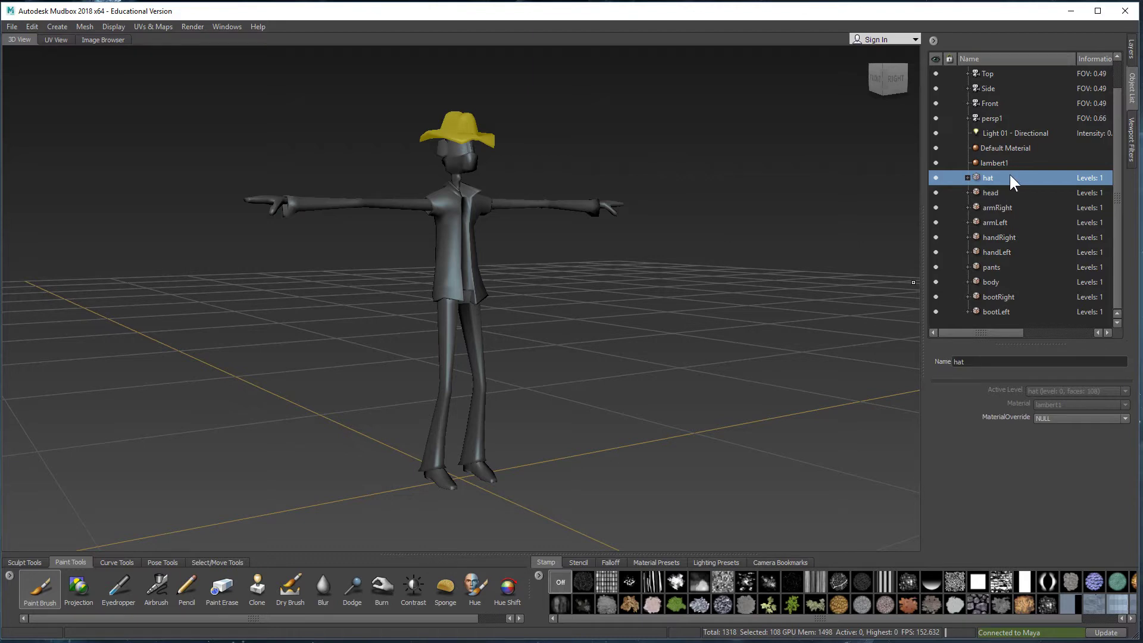
alt+drag(601, 303, 648, 339)
alt+drag(762, 229, 712, 225)
alt+middle_drag(711, 224, 801, 295)
shift+click(1013, 311)
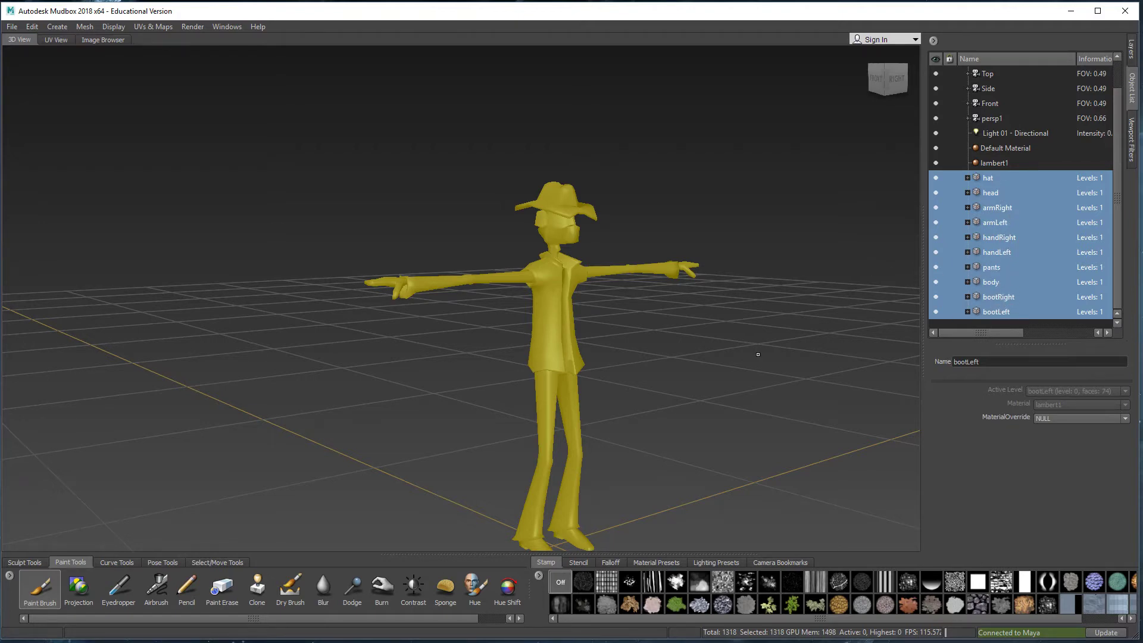
alt+drag(763, 361, 669, 541)
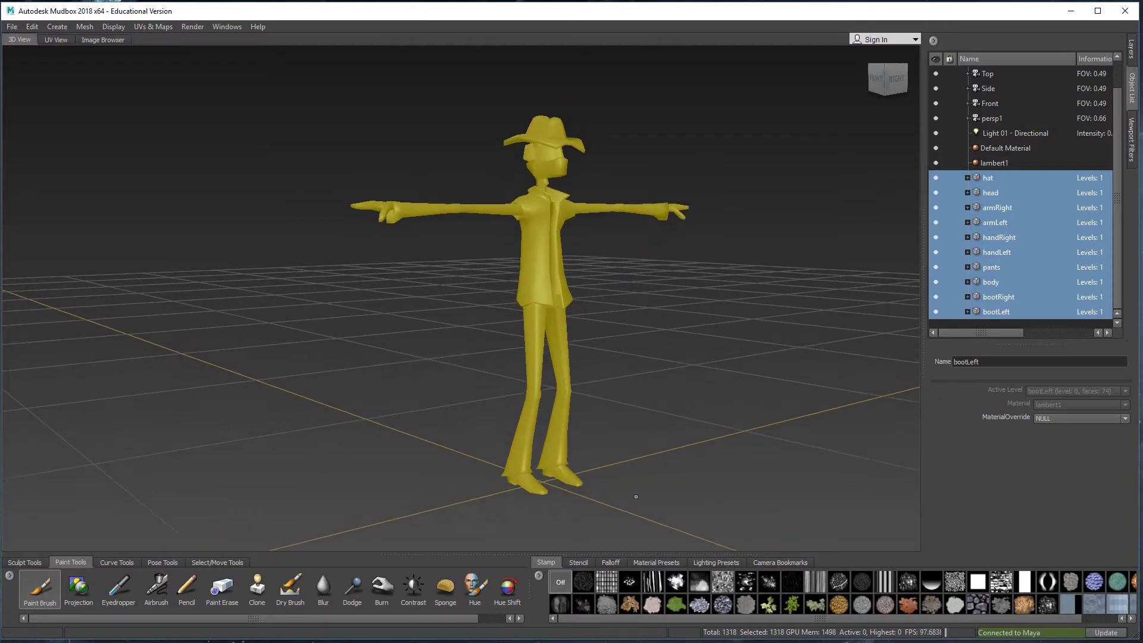
click(665, 562)
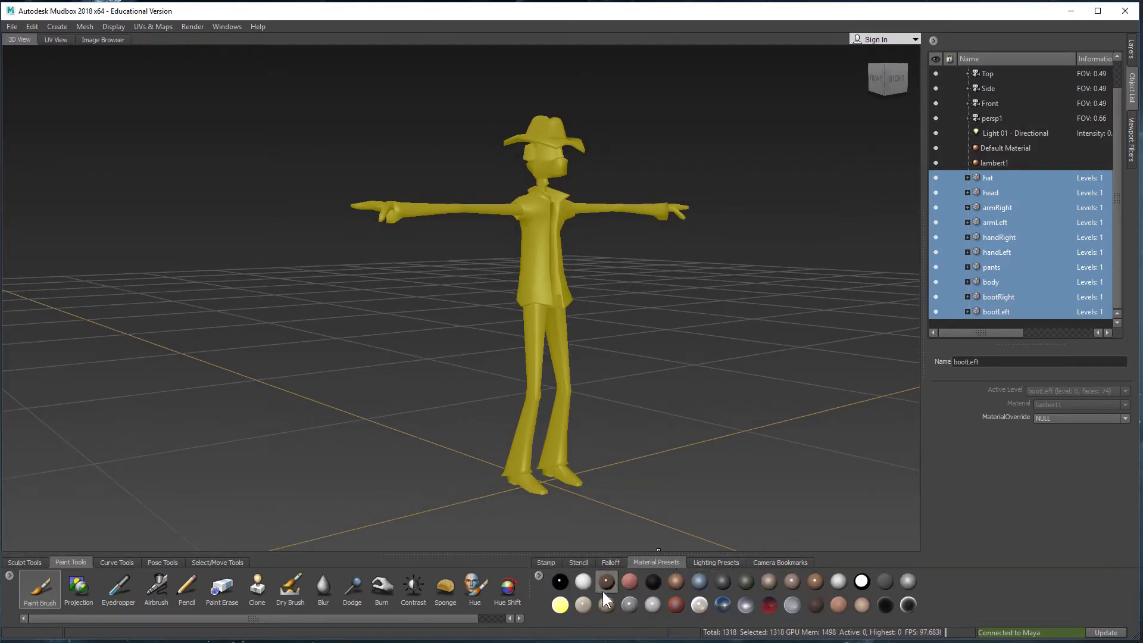
mouse_move(628, 591)
mouse_move(884, 584)
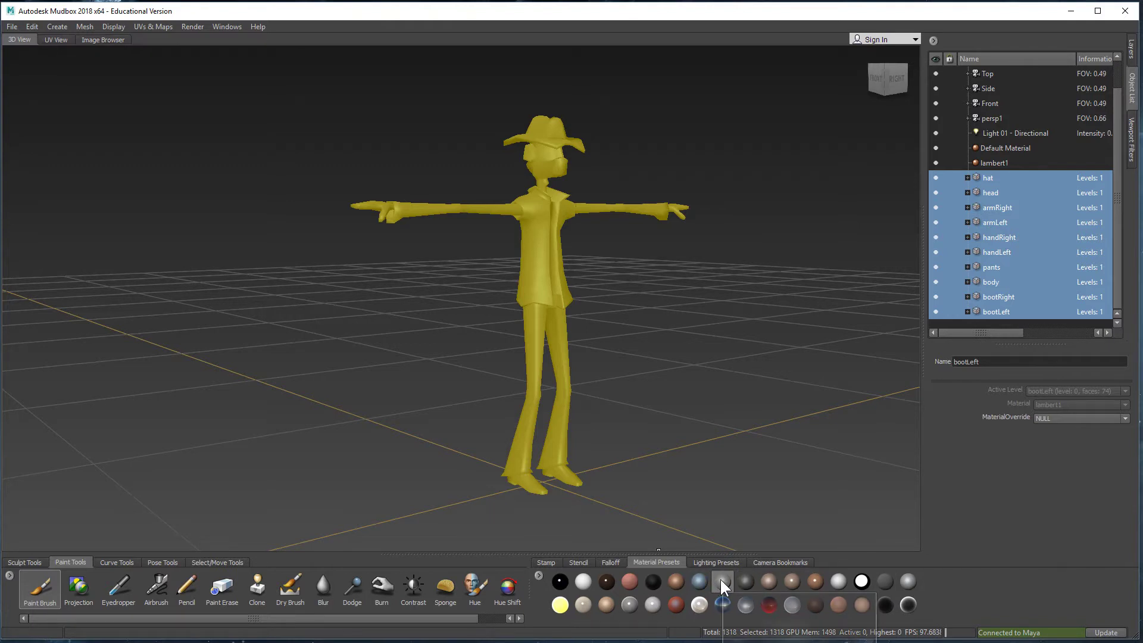
mouse_move(720, 579)
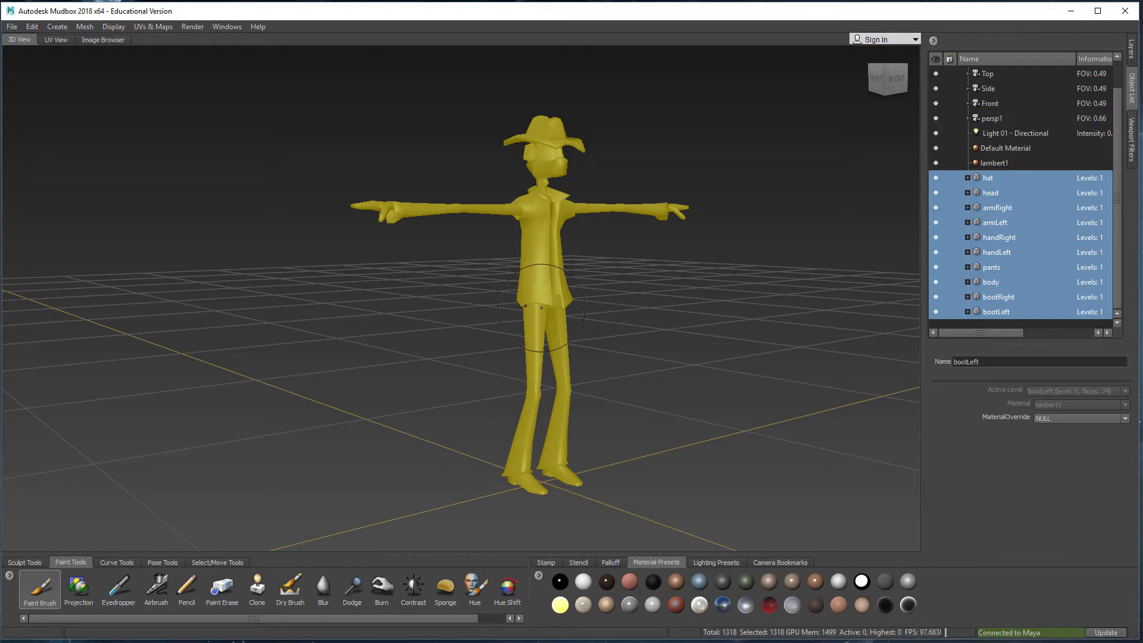
Select only the hat mesh, with the whole cowboy in view
click(1002, 177)
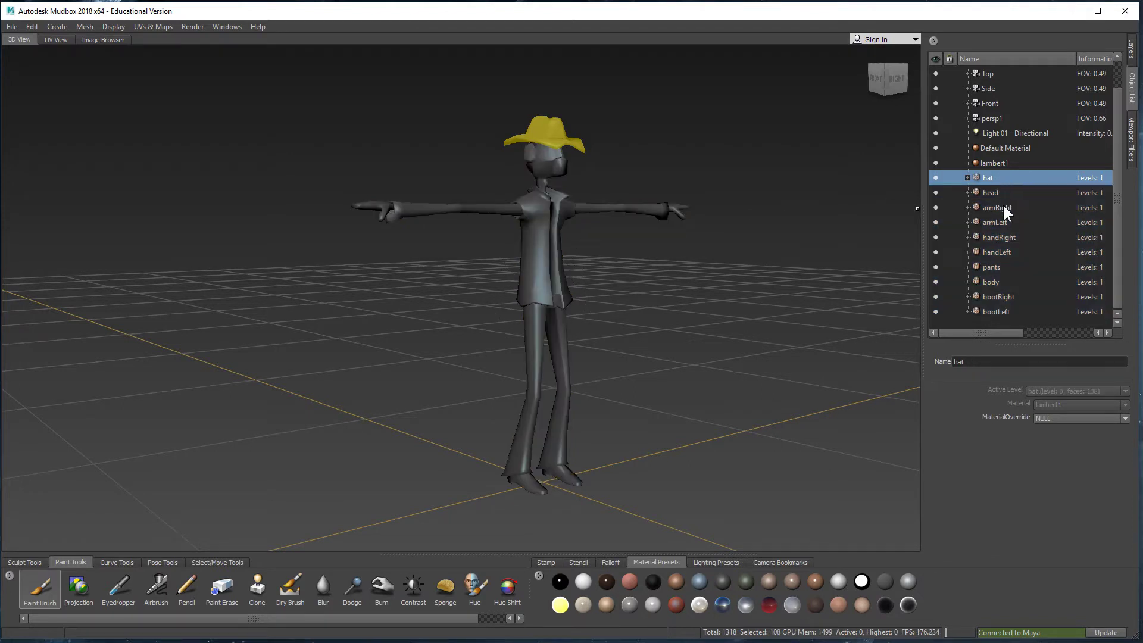
scroll(589, 316, up, 2)
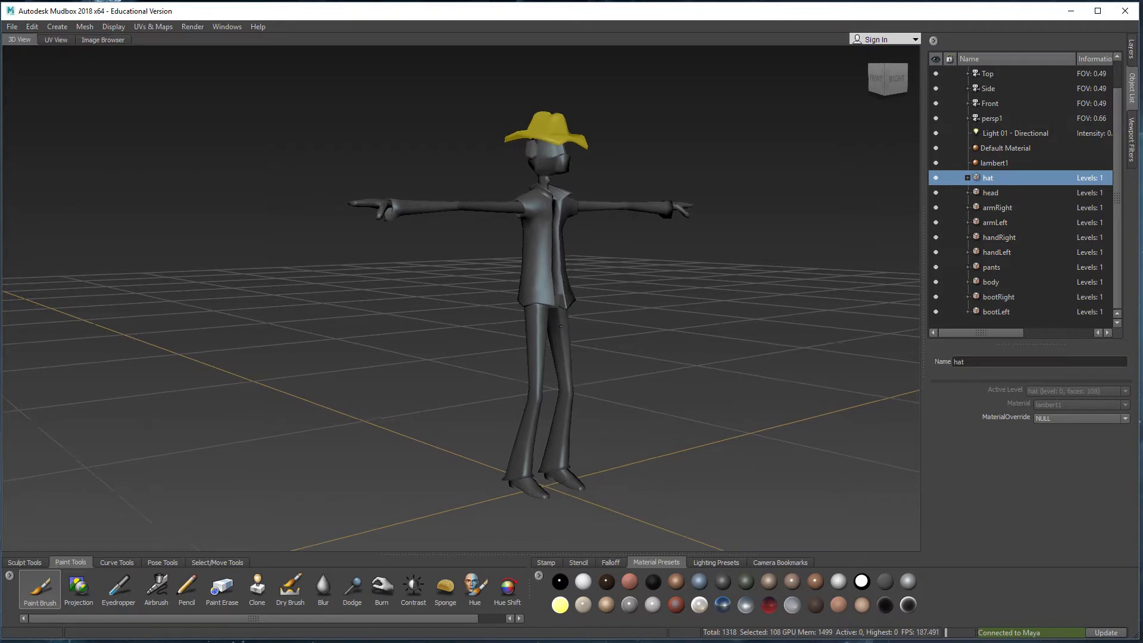
alt+middle_drag(590, 316, 600, 380)
alt+drag(601, 379, 528, 360)
alt+middle_drag(528, 359, 528, 328)
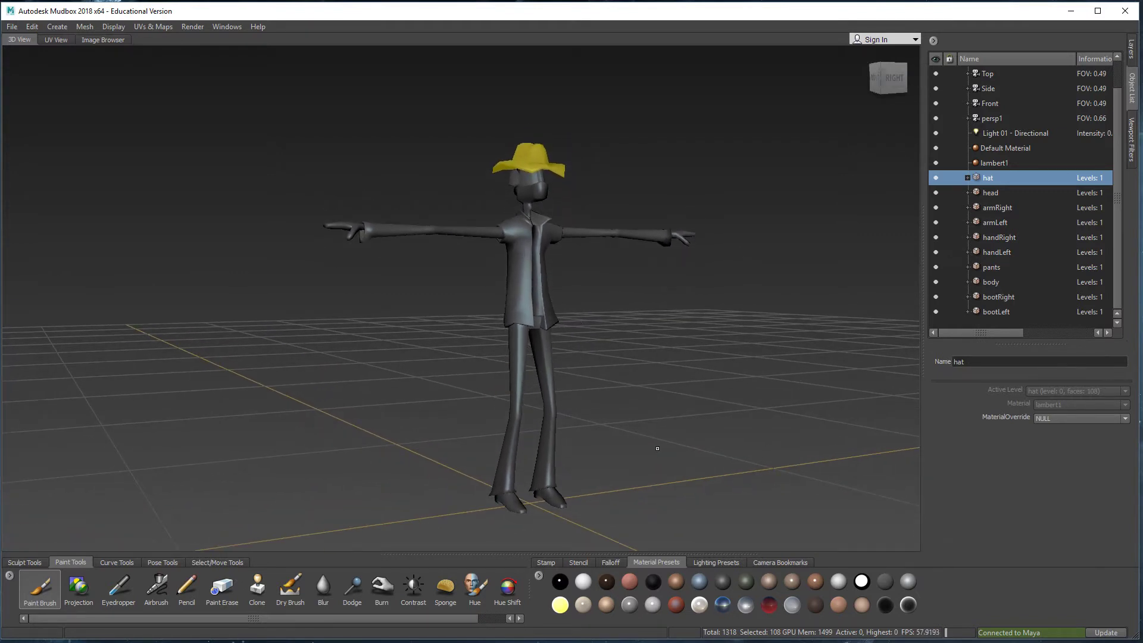
Look at the lighting presets, and finish with the falloff presets displayed and the cowboy in view
click(708, 562)
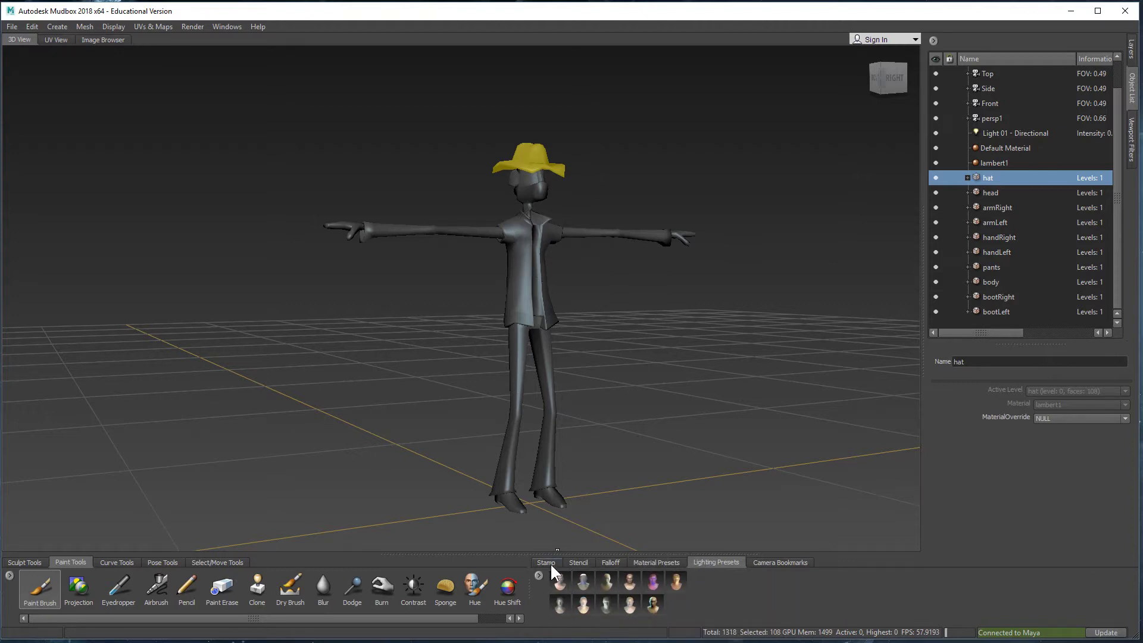
click(600, 561)
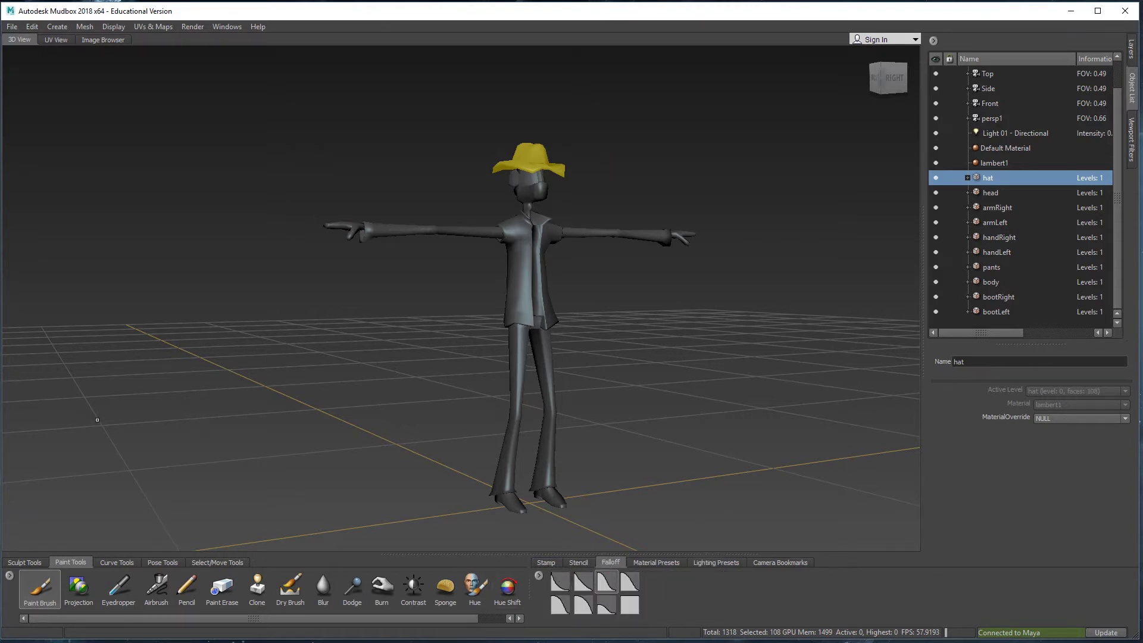
alt+right_drag(577, 332, 615, 331)
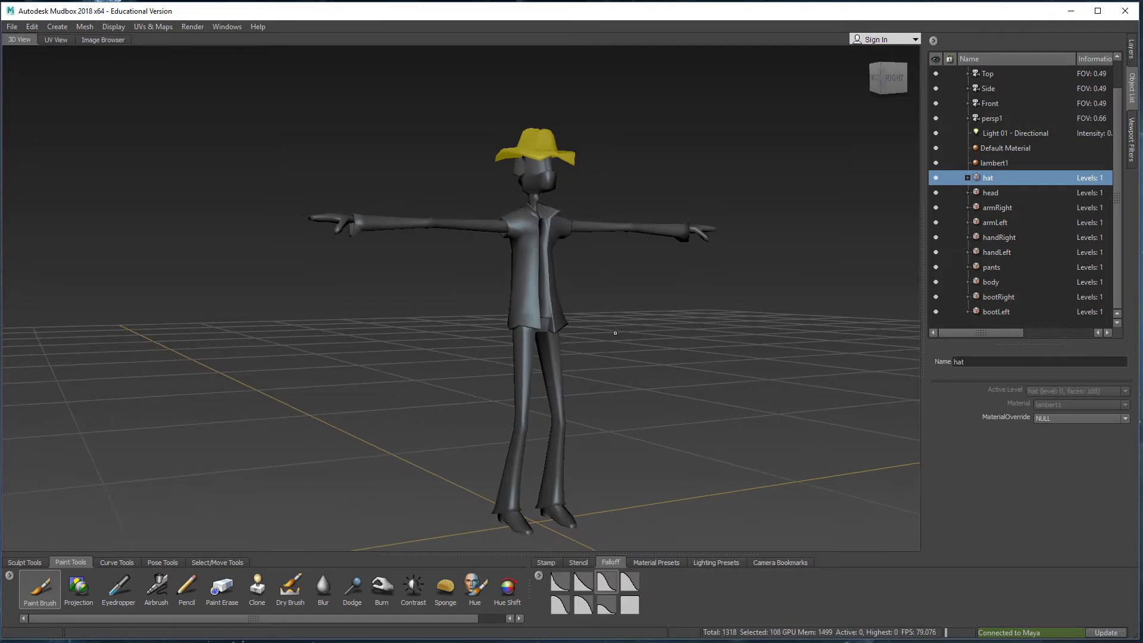
alt+middle_drag(615, 332, 612, 329)
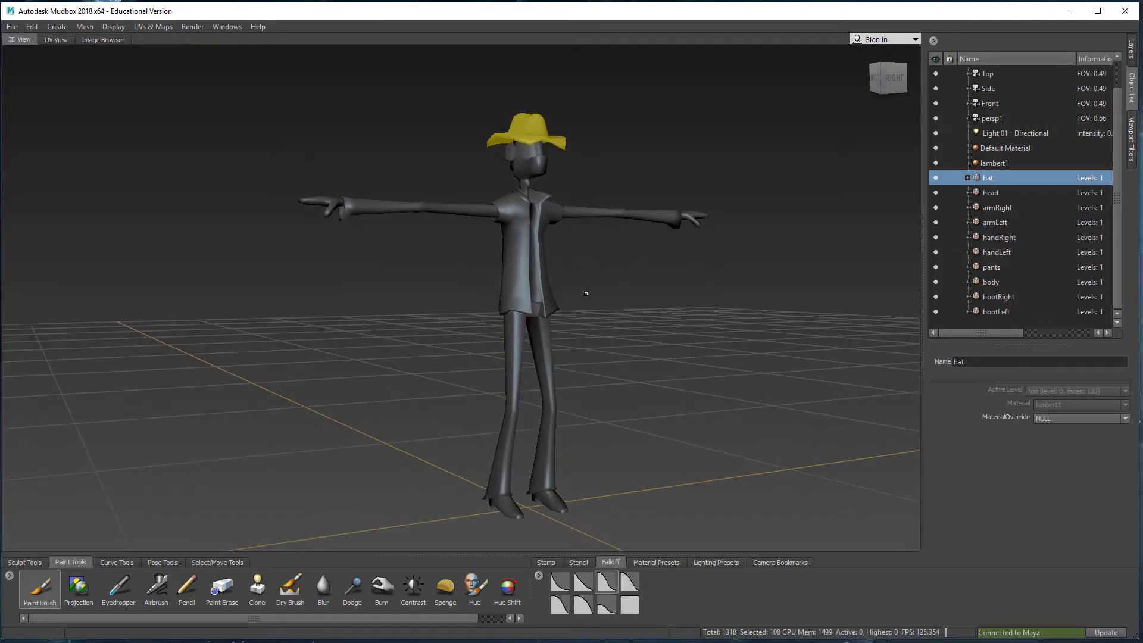
alt+drag(522, 284, 517, 265)
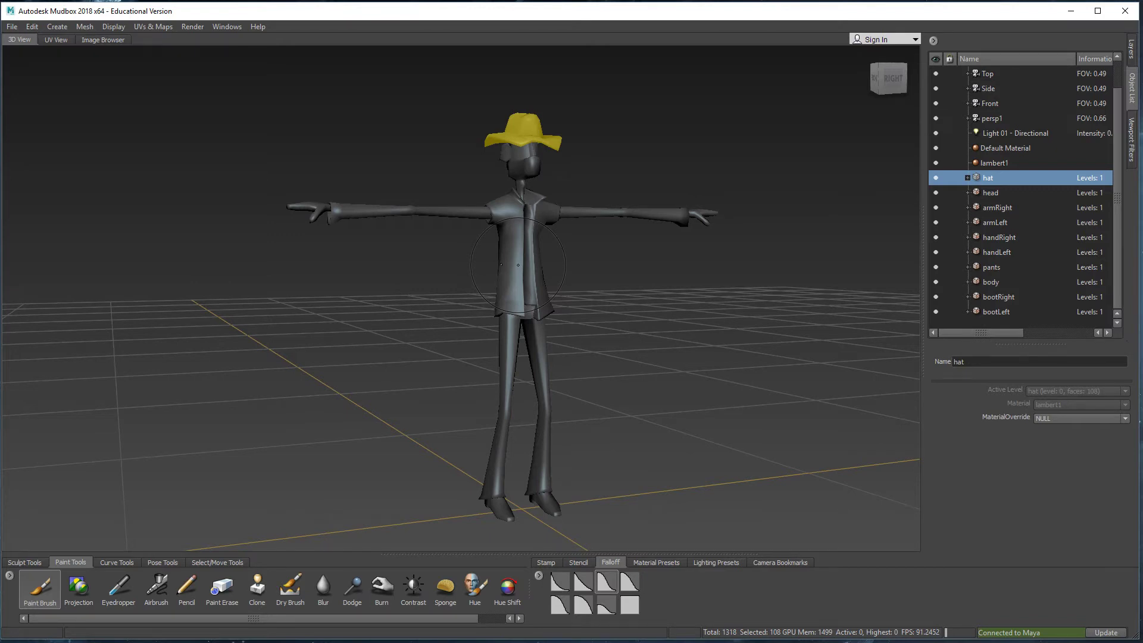
Start a new paint layer by painting on the cowboy's shirt, and name the layer CowboyColors
click(518, 265)
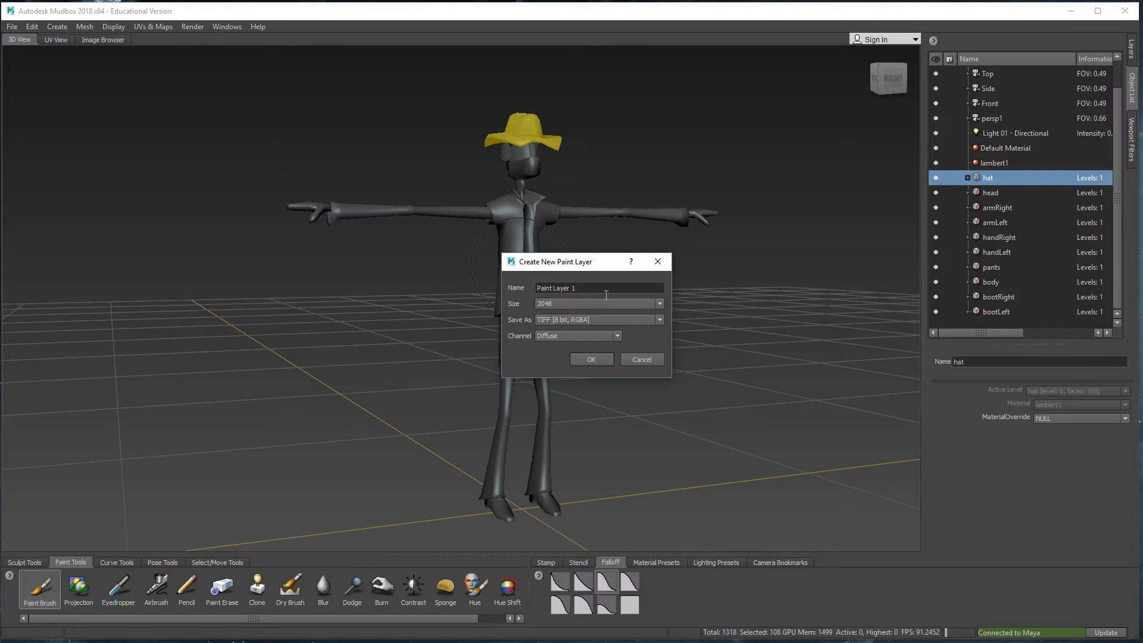
drag(605, 294, 470, 293)
text(Cowbo)
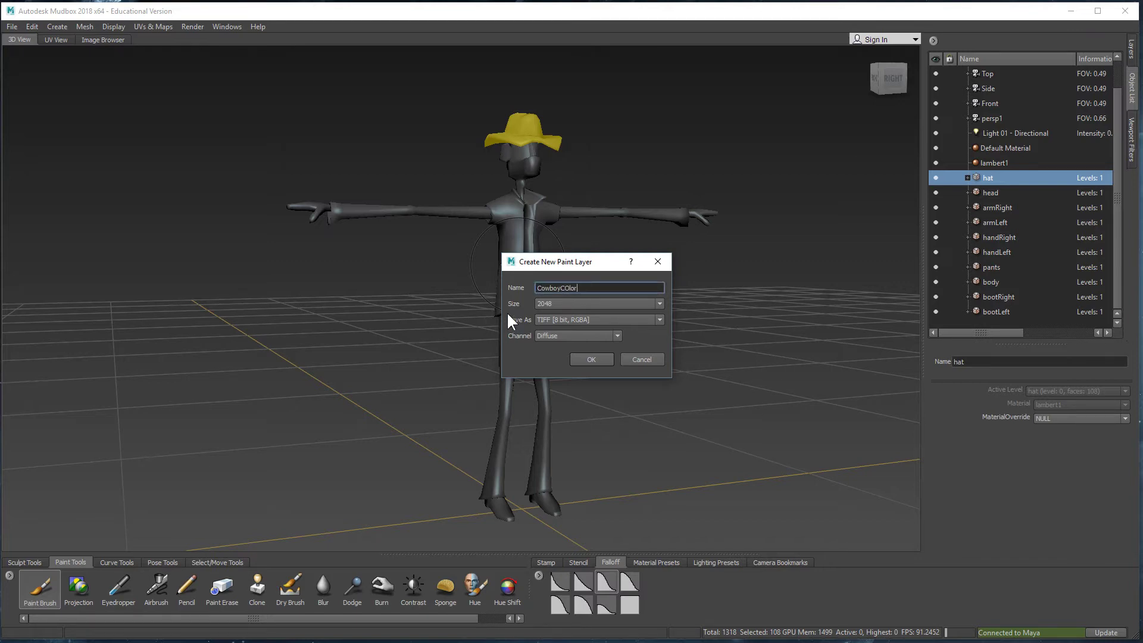
text(yColors)
key(Tab)
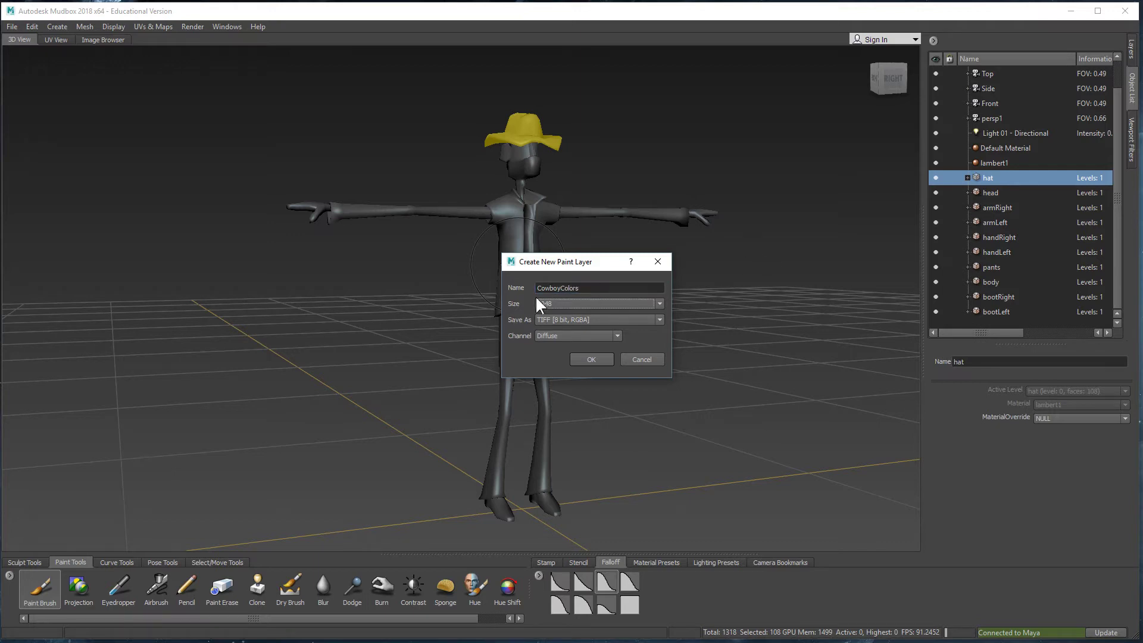
Create the paint layer with size 2048 and the Diffuse channel
click(551, 303)
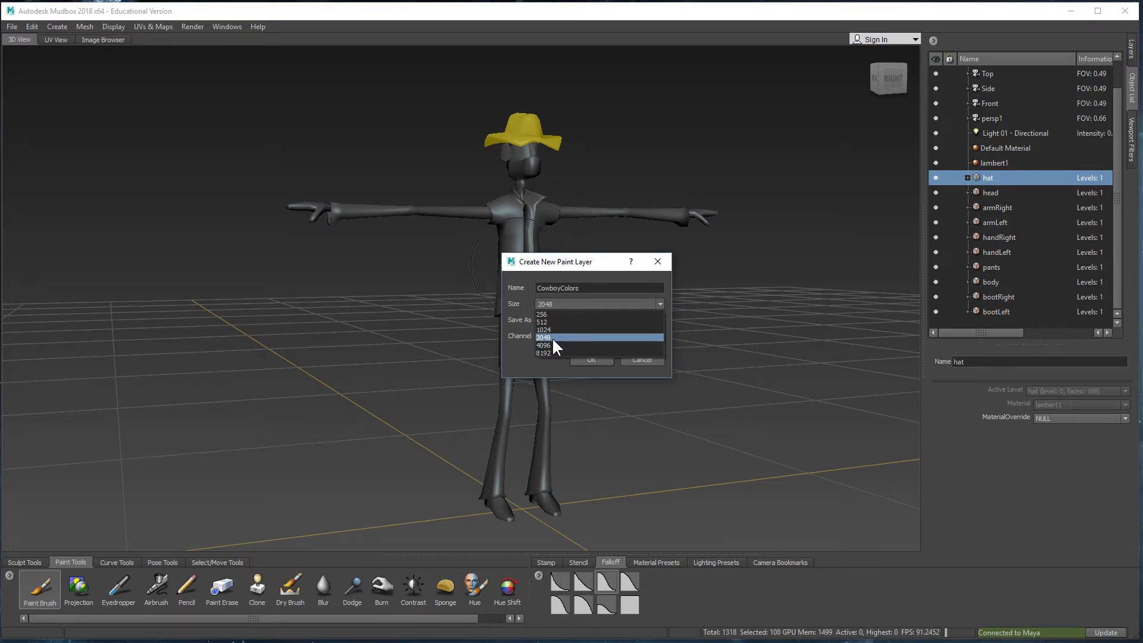
click(552, 337)
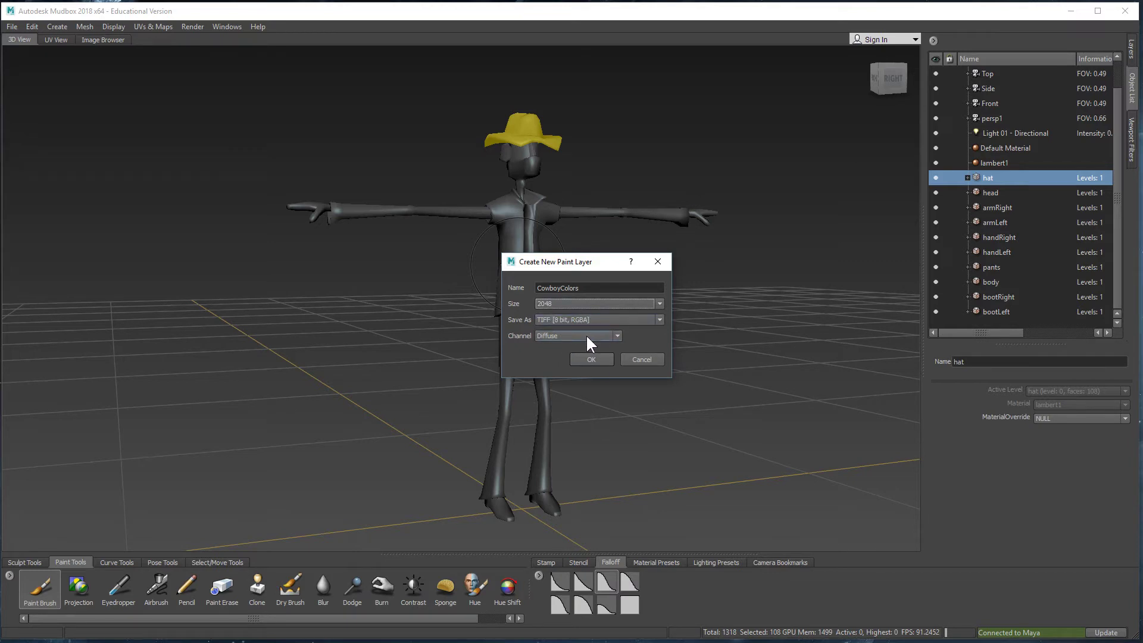
click(549, 337)
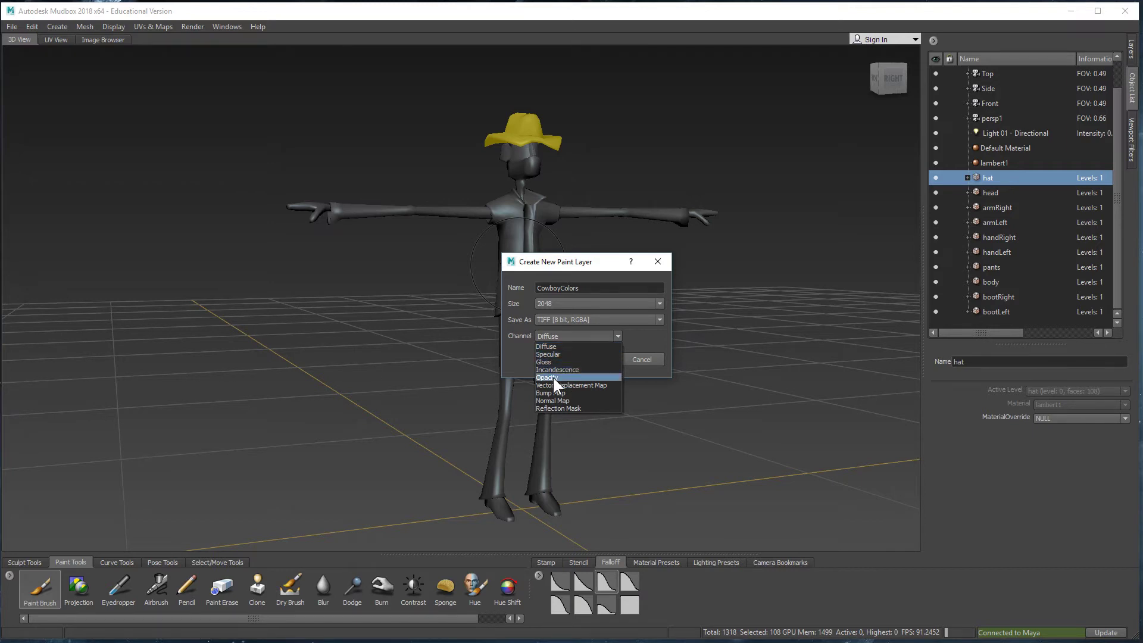
click(547, 347)
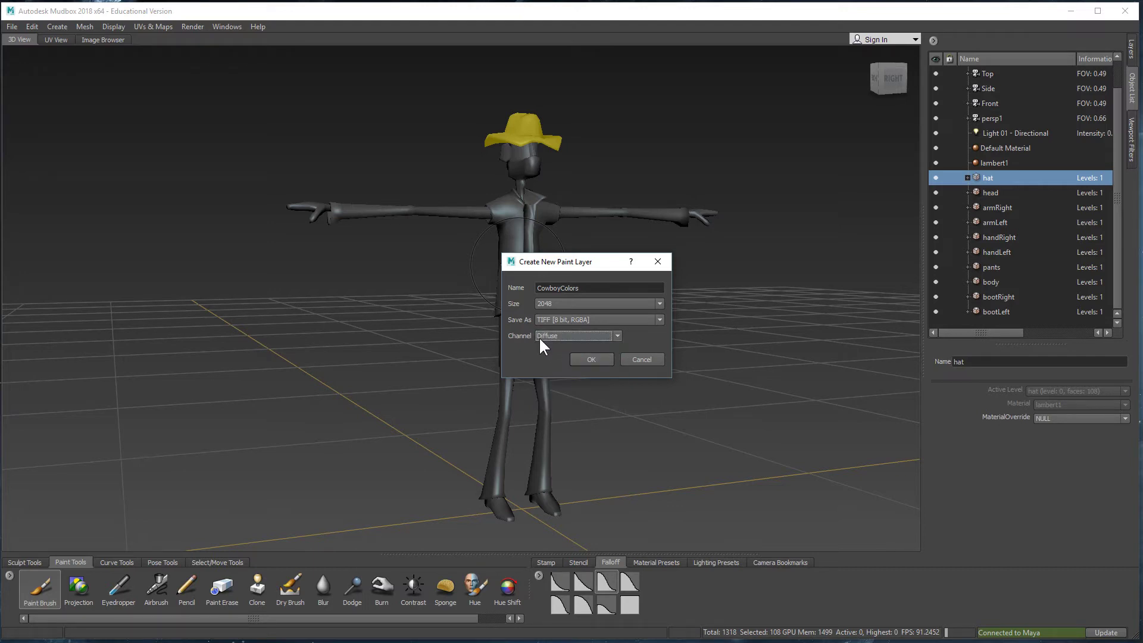
click(590, 359)
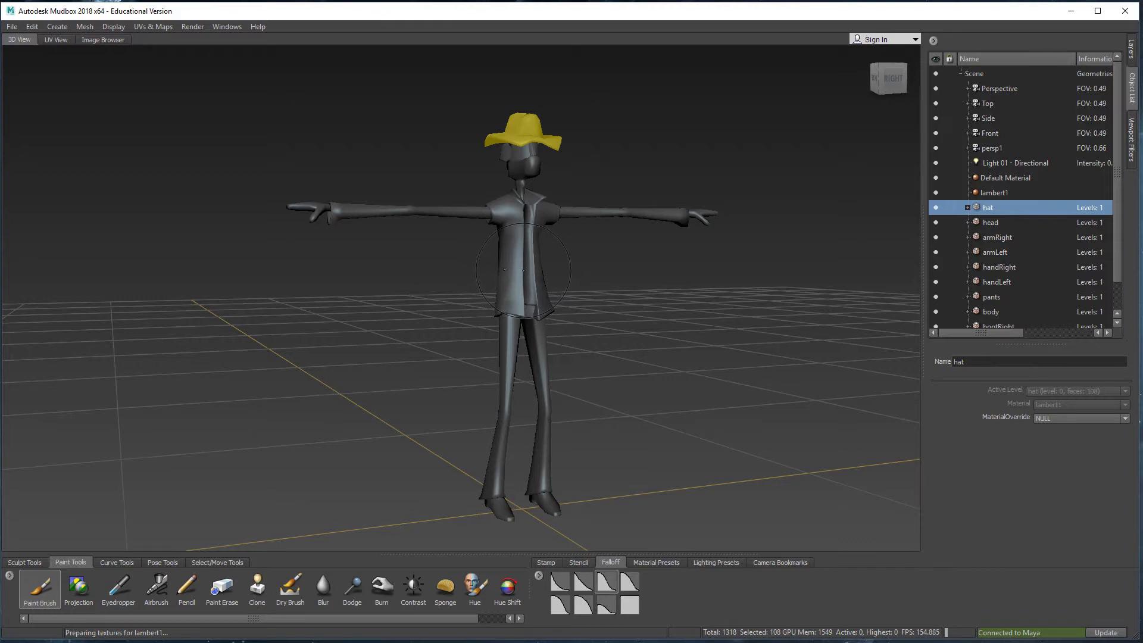
Choose the Paint Brush and set its color to a muted orange
click(41, 589)
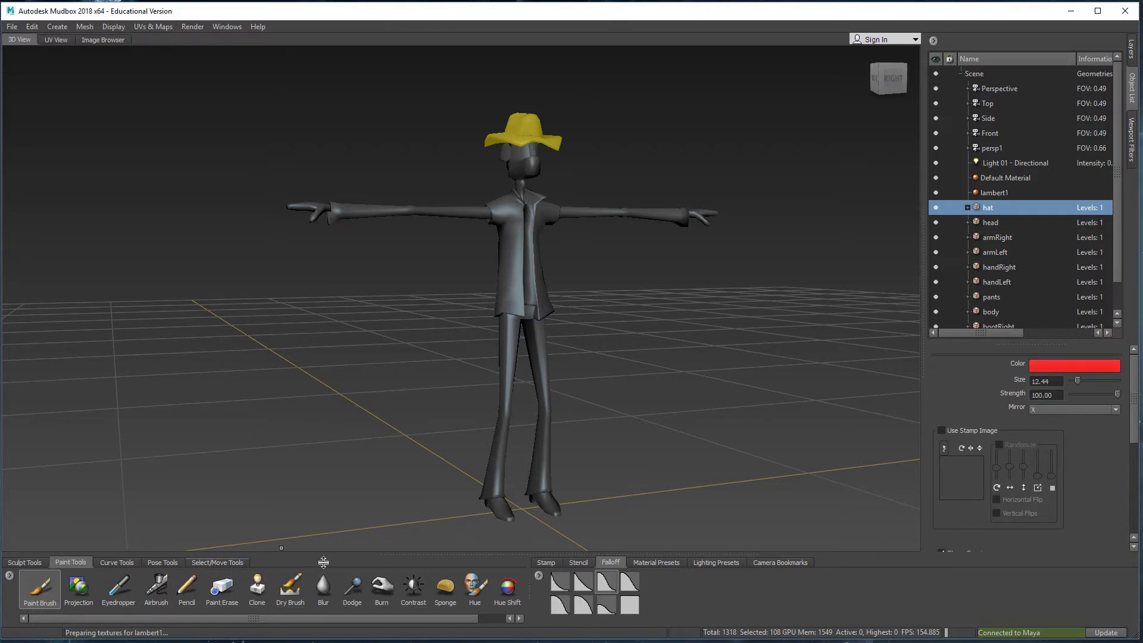
click(1063, 364)
drag(843, 331, 821, 287)
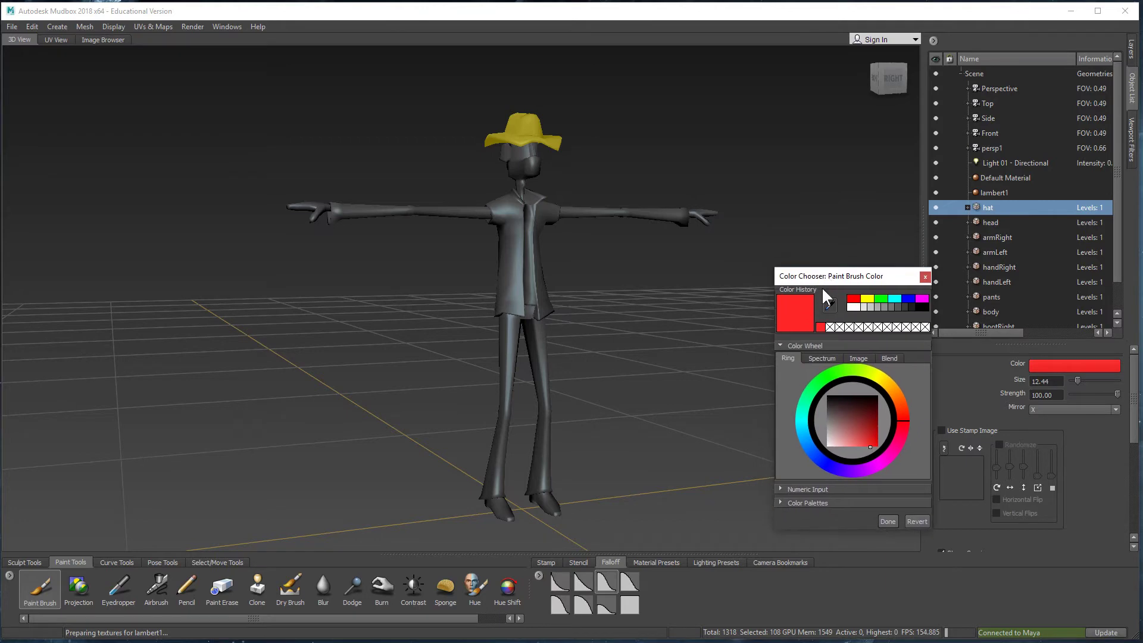
click(780, 487)
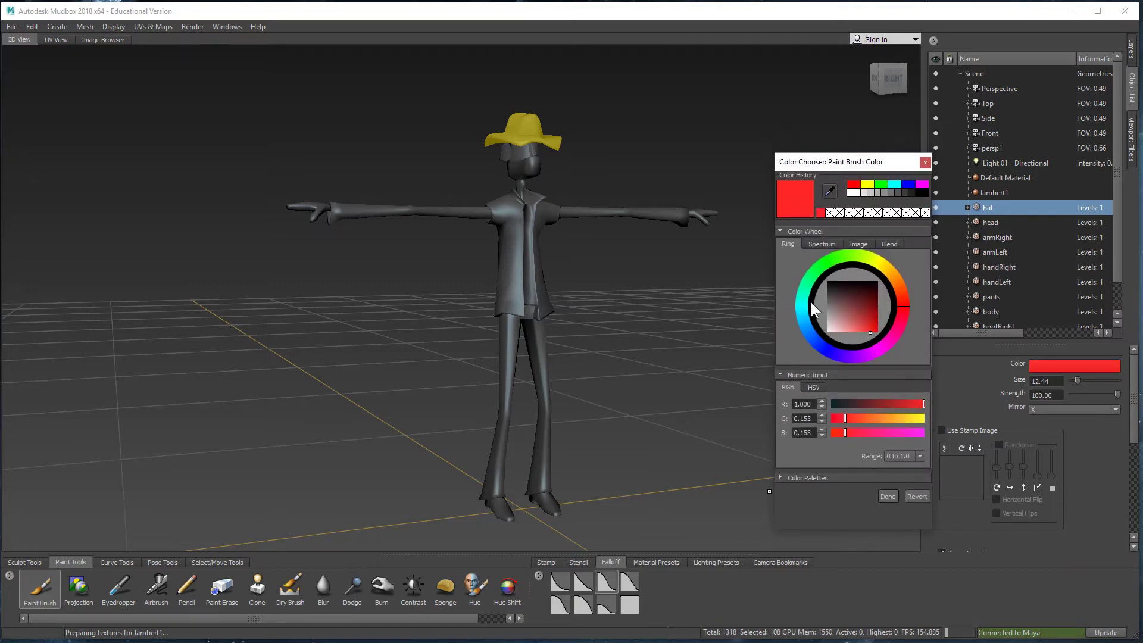
drag(884, 271, 894, 282)
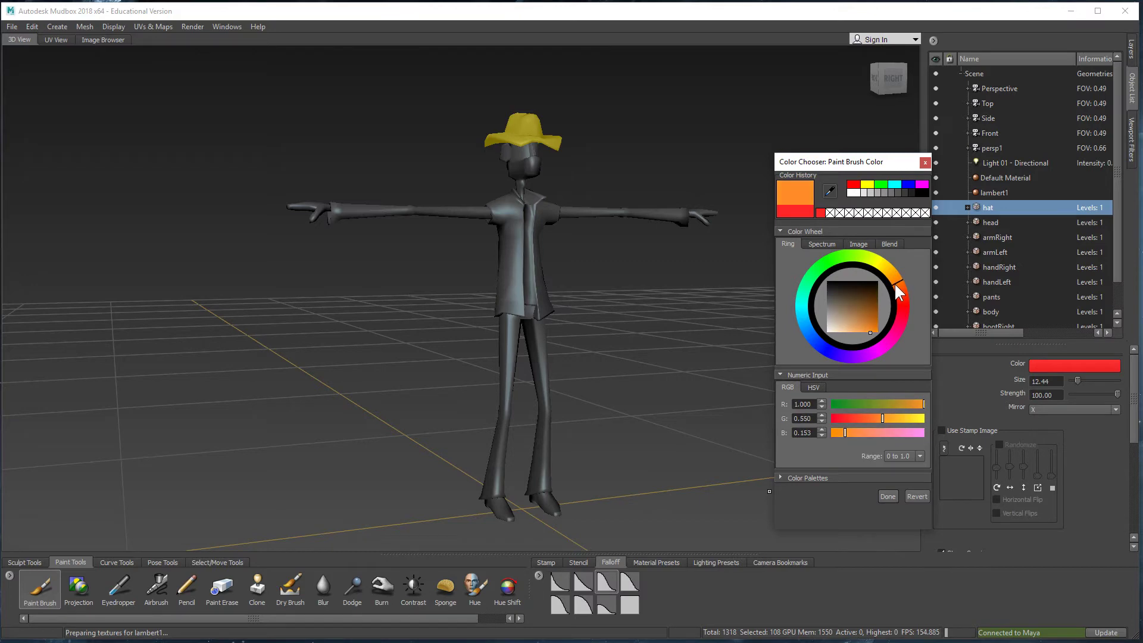
drag(863, 320, 857, 322)
click(887, 496)
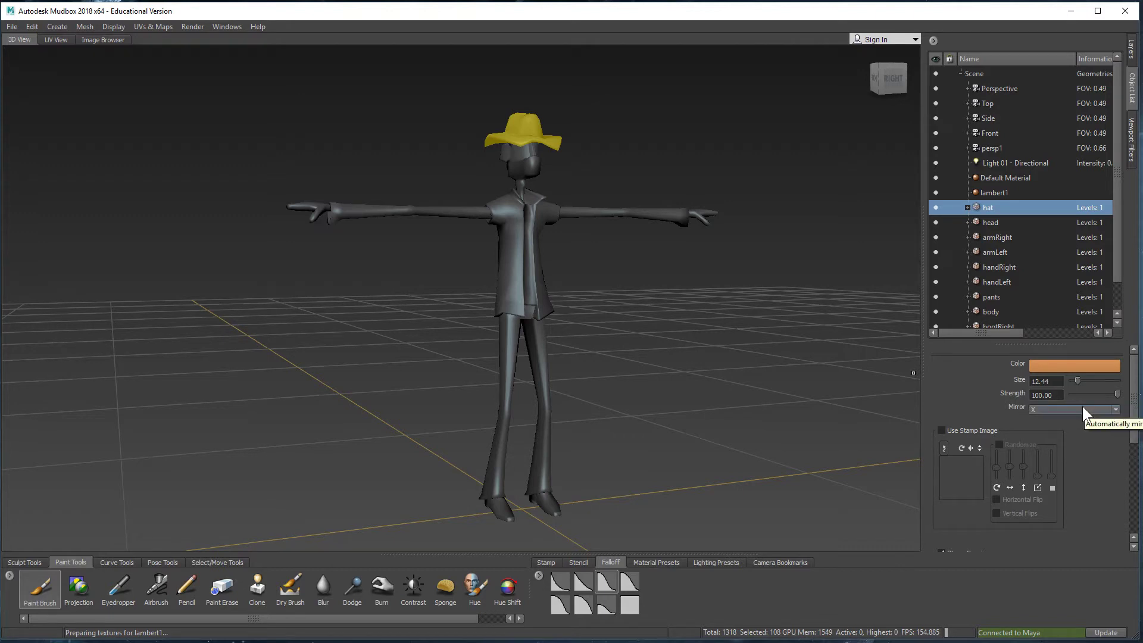
Turn off mirroring and Snap to Curve for the Paint Brush
click(1062, 410)
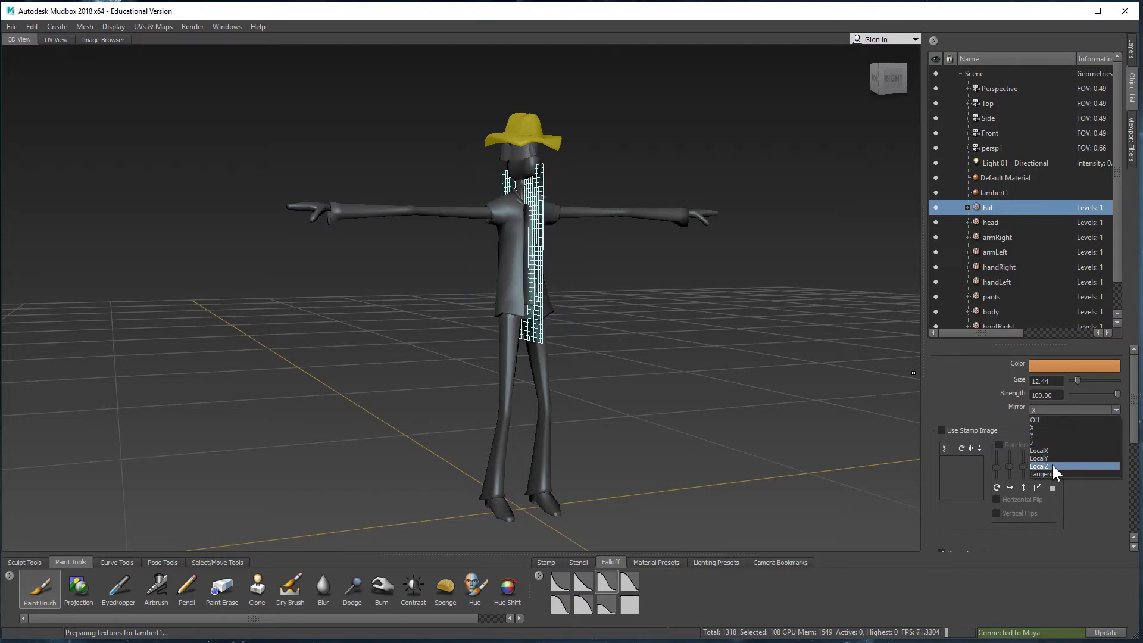
click(1051, 420)
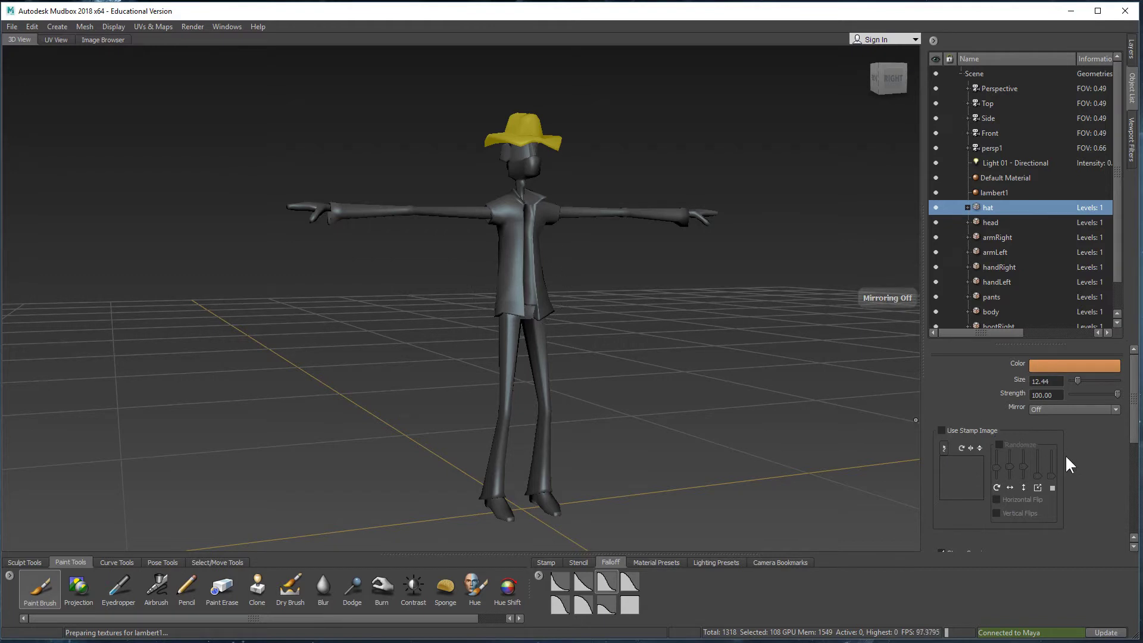
scroll(1076, 455, down, 1)
scroll(1076, 464, down, 1)
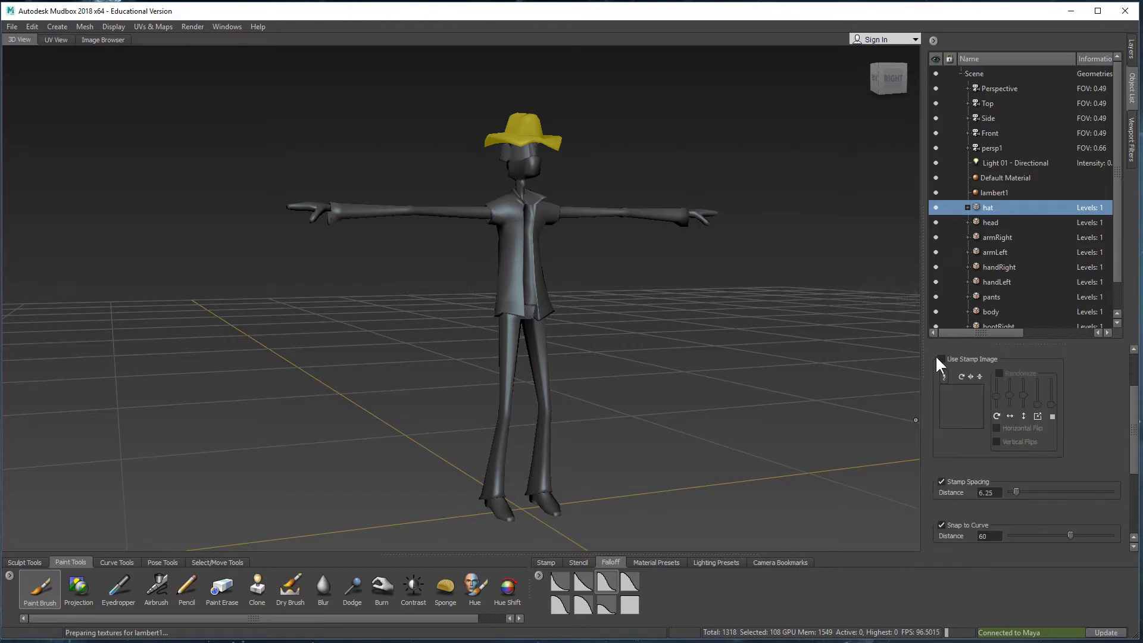
scroll(1074, 459, down, 1)
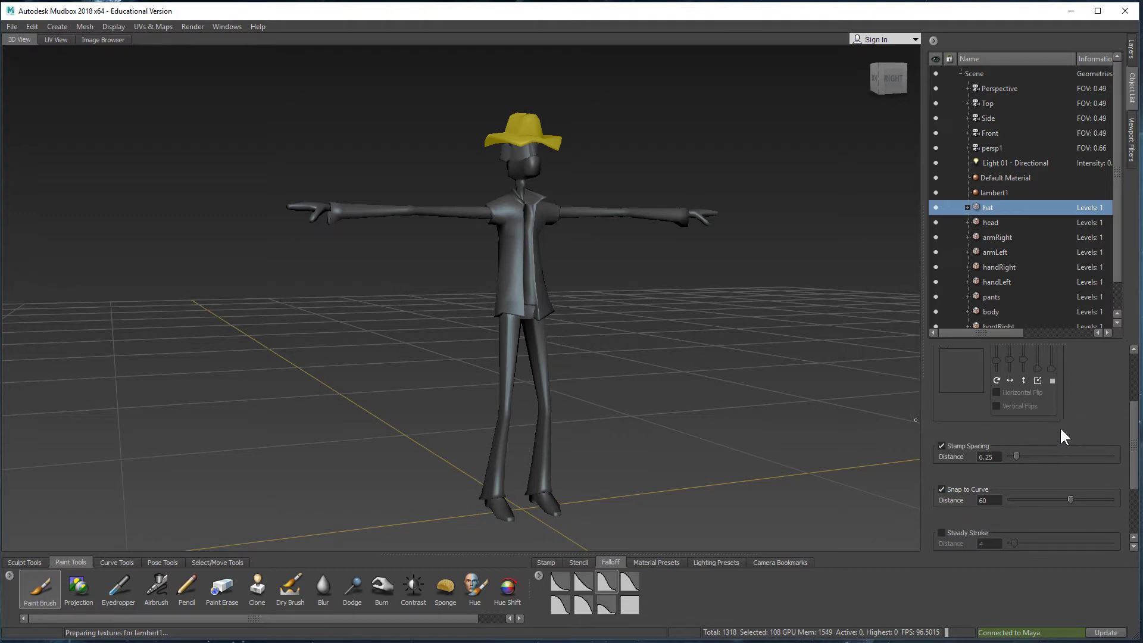
scroll(1011, 461, down, 1)
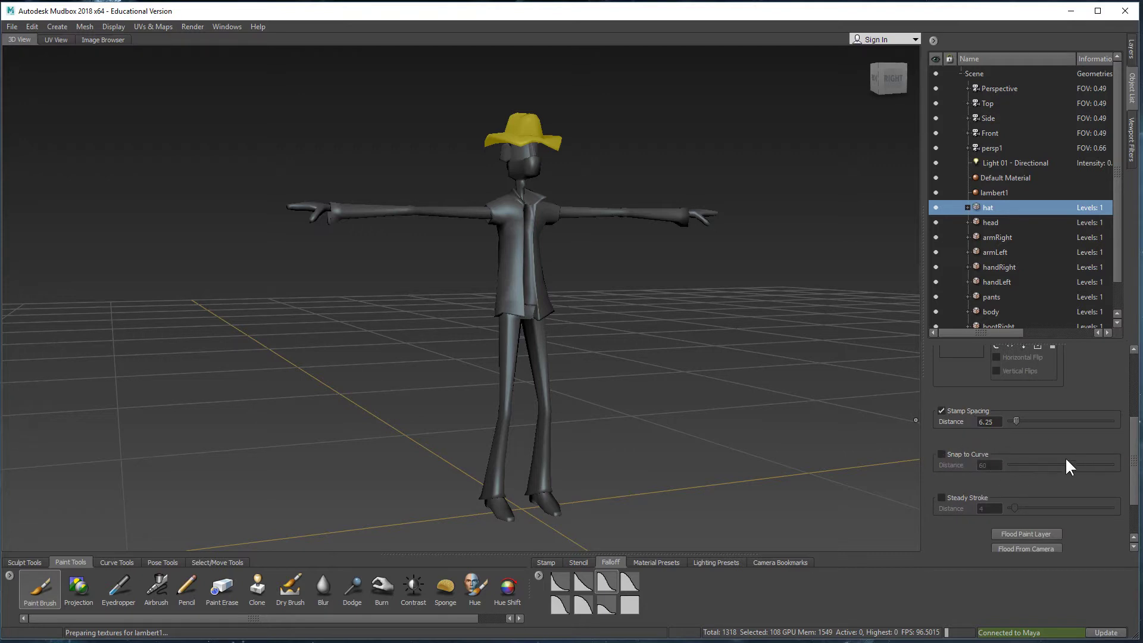
drag(1133, 485, 1136, 349)
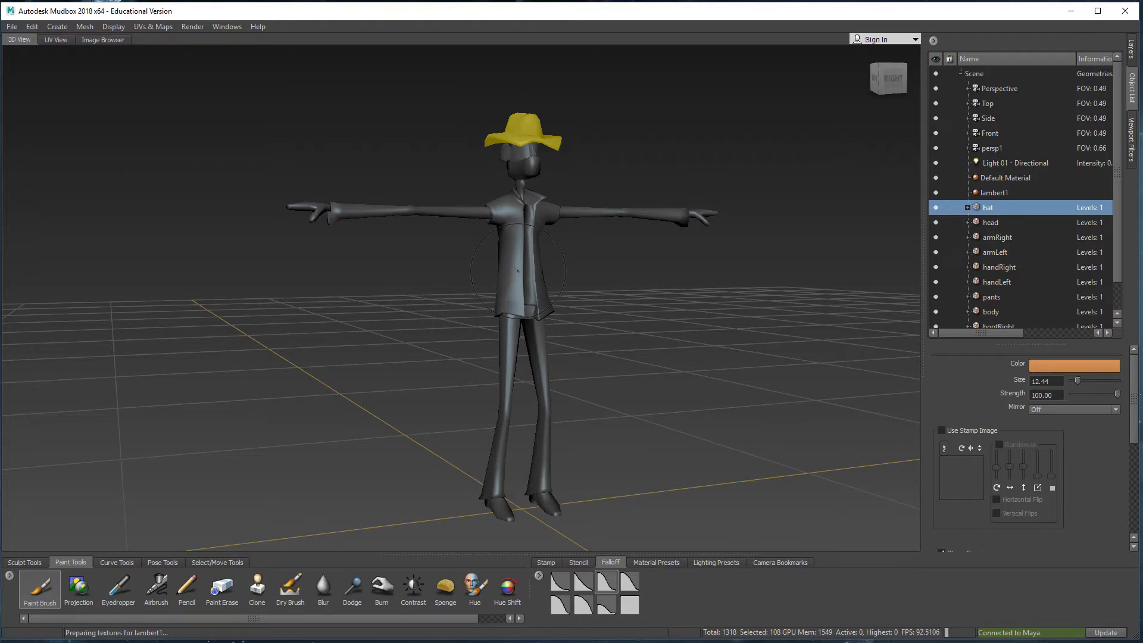
Try a brush stroke on the shirt, undo it, and deselect the hat model
mouse_move(509, 244)
mouse_down()
mouse_move(520, 316)
mouse_move(522, 292)
mouse_up()
key(ctrl+z)
right_click(526, 127)
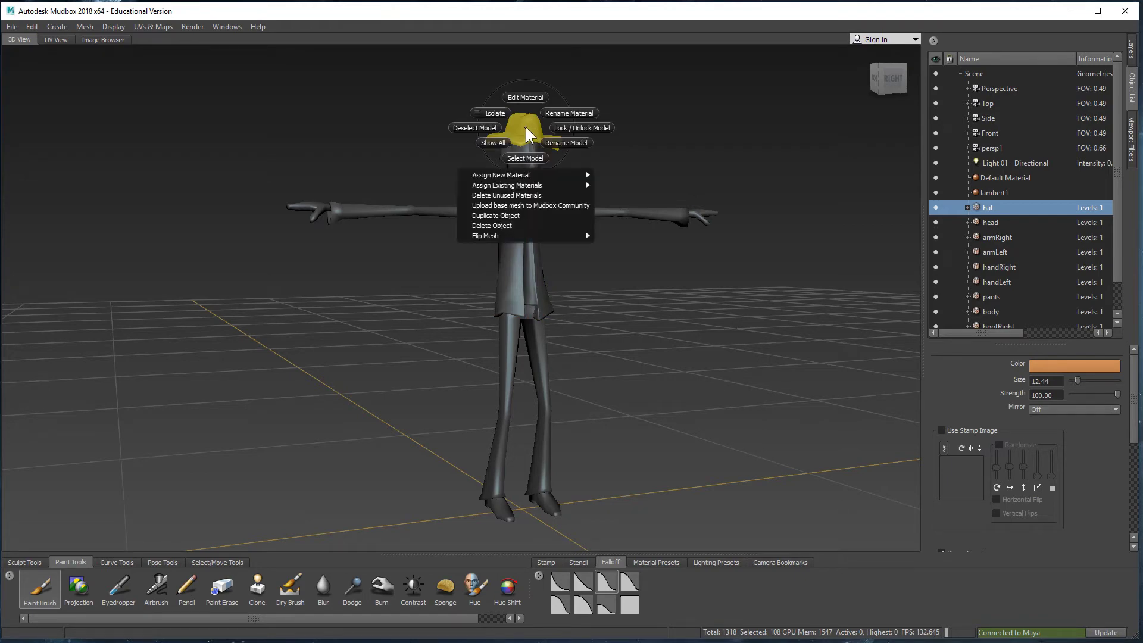
click(490, 127)
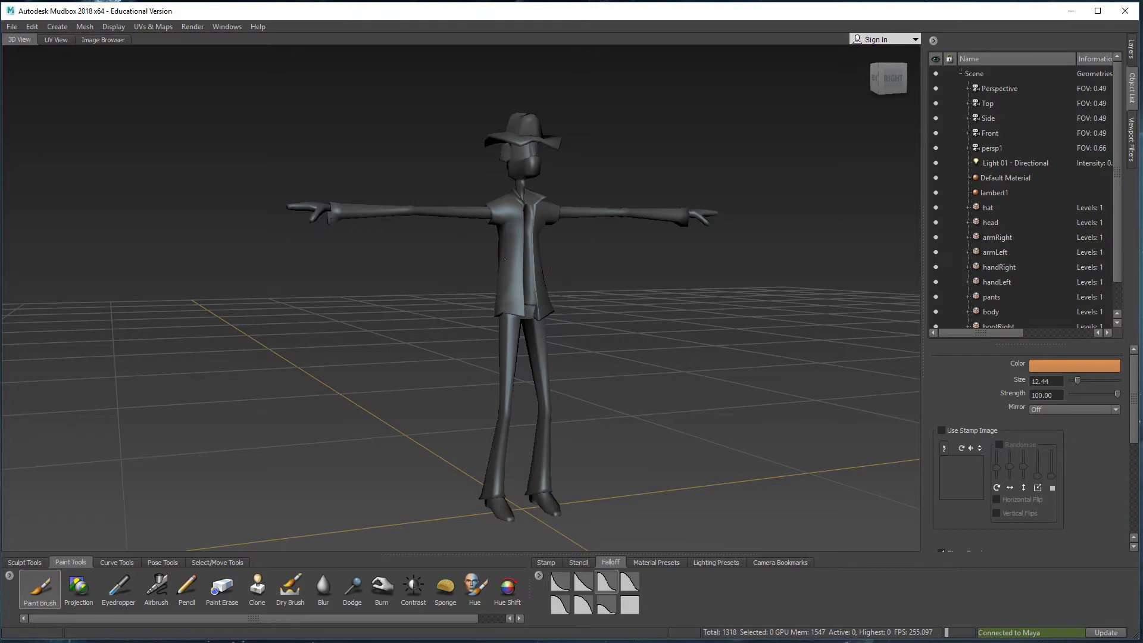
Paint the cowboy's shirt, pants, boots, head and hat muted orange on the front and back
drag(504, 259, 532, 285)
mouse_move(533, 285)
alt+mouse_down()
mouse_move(495, 291)
mouse_move(468, 206)
mouse_move(511, 351)
mouse_move(475, 410)
mouse_move(522, 448)
mouse_move(522, 500)
mouse_move(470, 488)
mouse_move(467, 521)
alt+mouse_up()
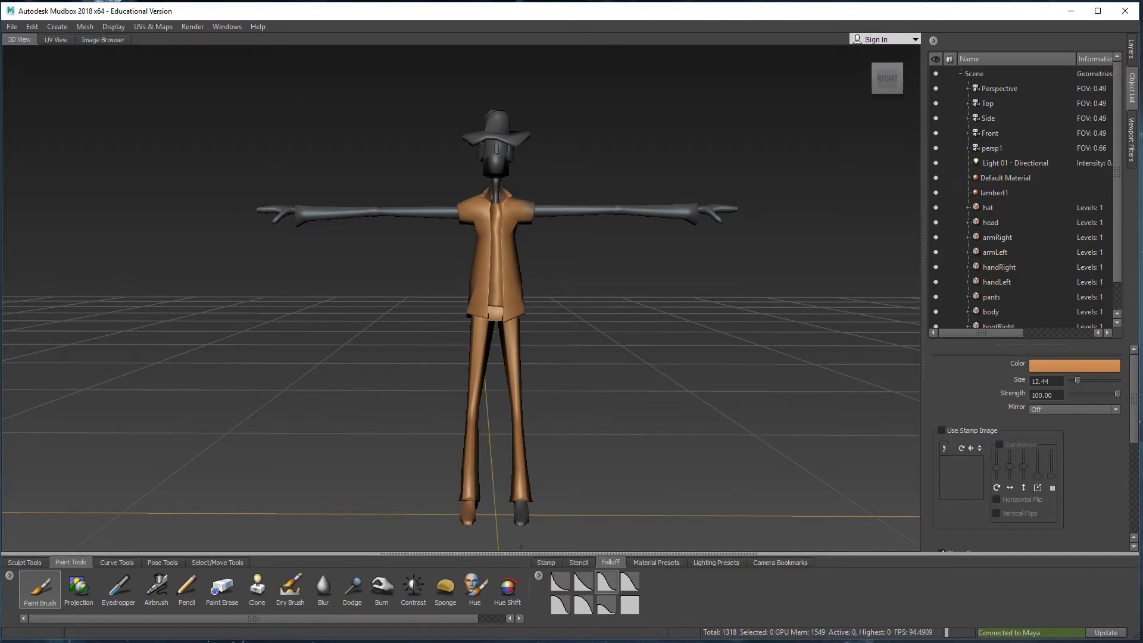
drag(521, 546, 522, 507)
mouse_move(490, 172)
alt+mouse_down()
mouse_move(529, 208)
mouse_move(518, 151)
mouse_move(550, 160)
mouse_move(551, 145)
mouse_move(492, 158)
mouse_move(634, 153)
alt+mouse_up()
mouse_move(505, 144)
mouse_down()
mouse_move(486, 188)
mouse_move(452, 190)
mouse_up()
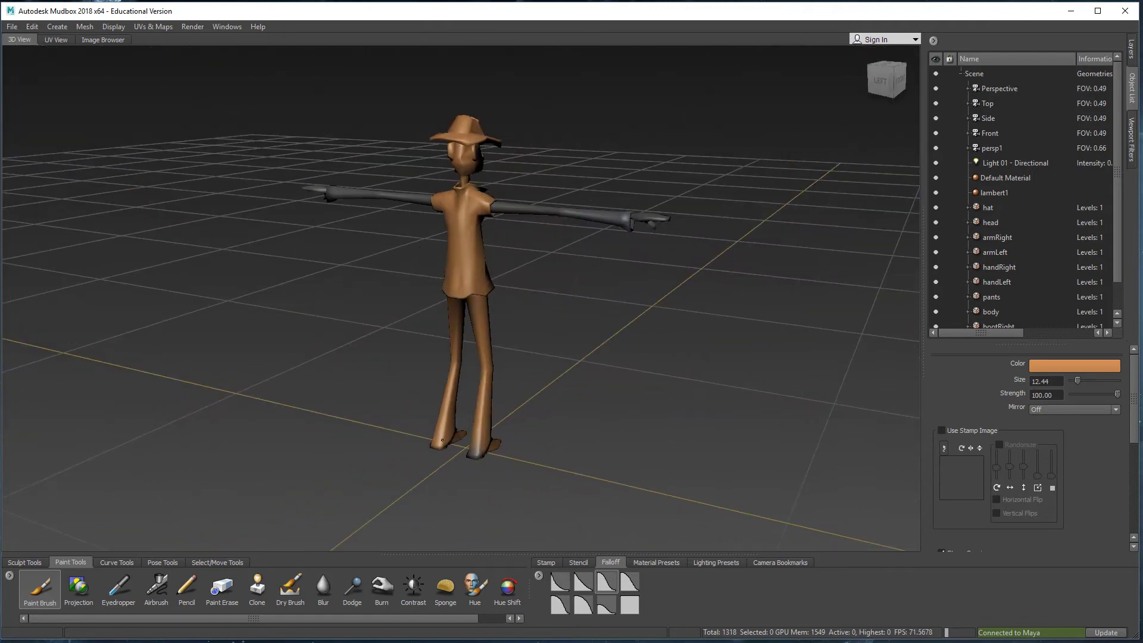
alt+drag(442, 440, 411, 444)
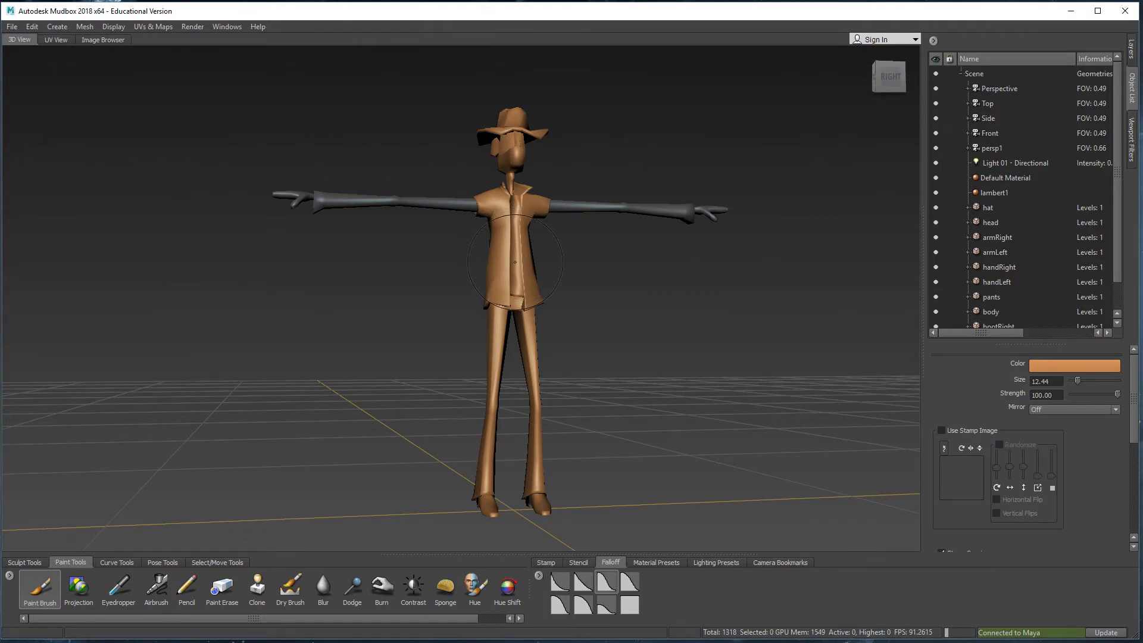
Reduce the Paint Brush size to 10.54
key(b)
mouse_move(512, 263)
mouse_down()
mouse_move(586, 264)
mouse_move(505, 263)
mouse_up()
drag(506, 262, 507, 47)
mouse_move(582, 360)
alt+mouse_down()
mouse_move(594, 412)
mouse_move(600, 371)
alt+mouse_up()
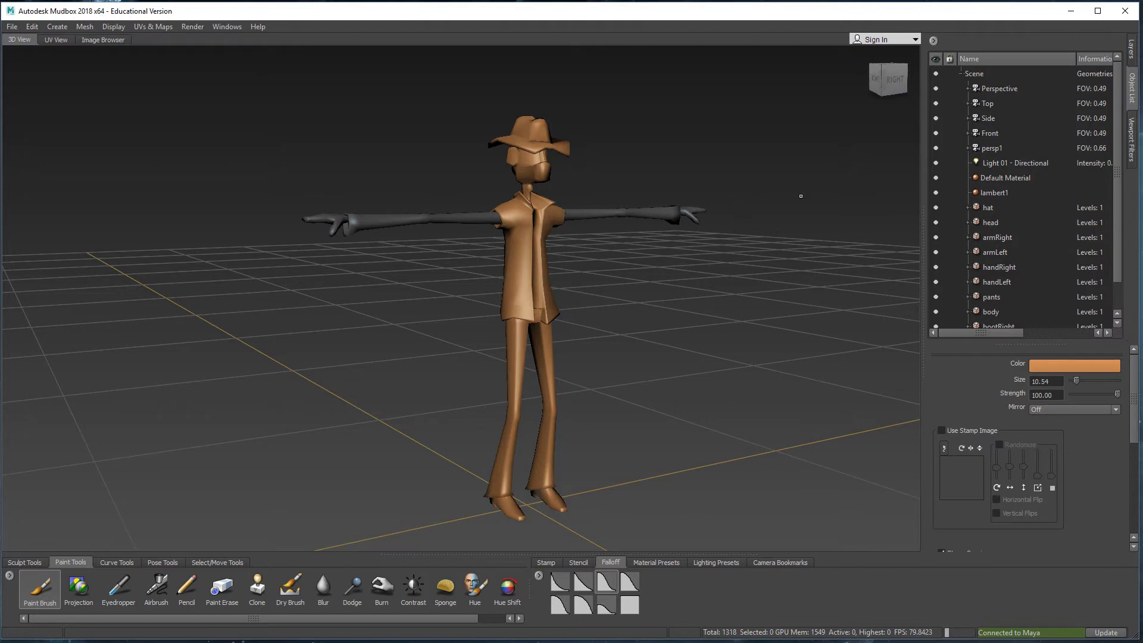
Hide the body, hat, armLeft and armRight meshes to expose the head, hands and pants
click(935, 311)
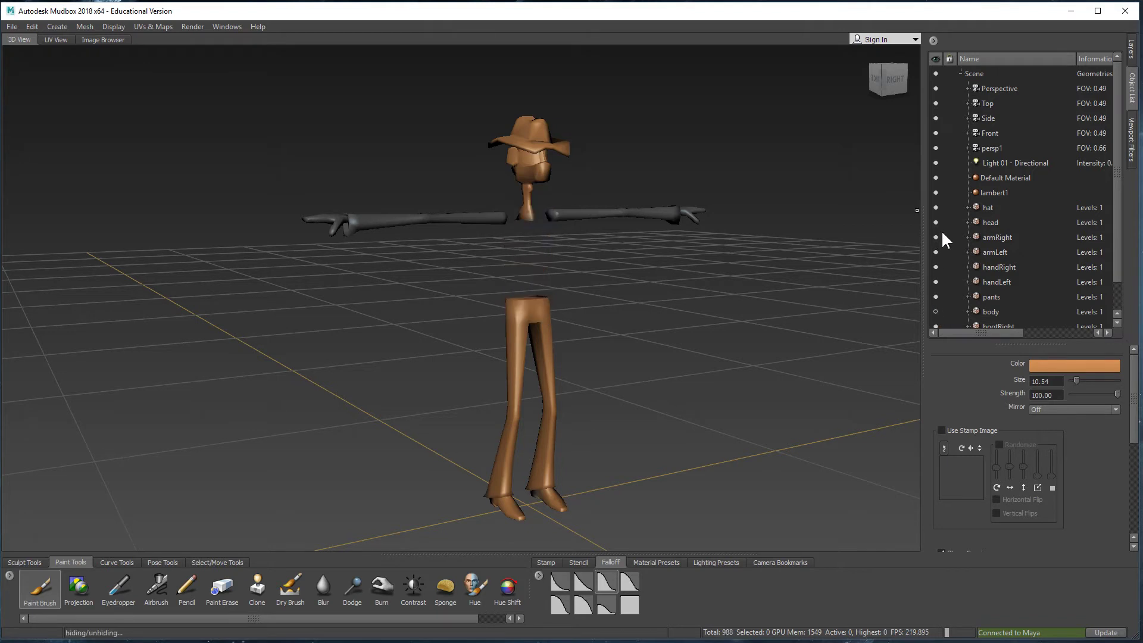
click(936, 207)
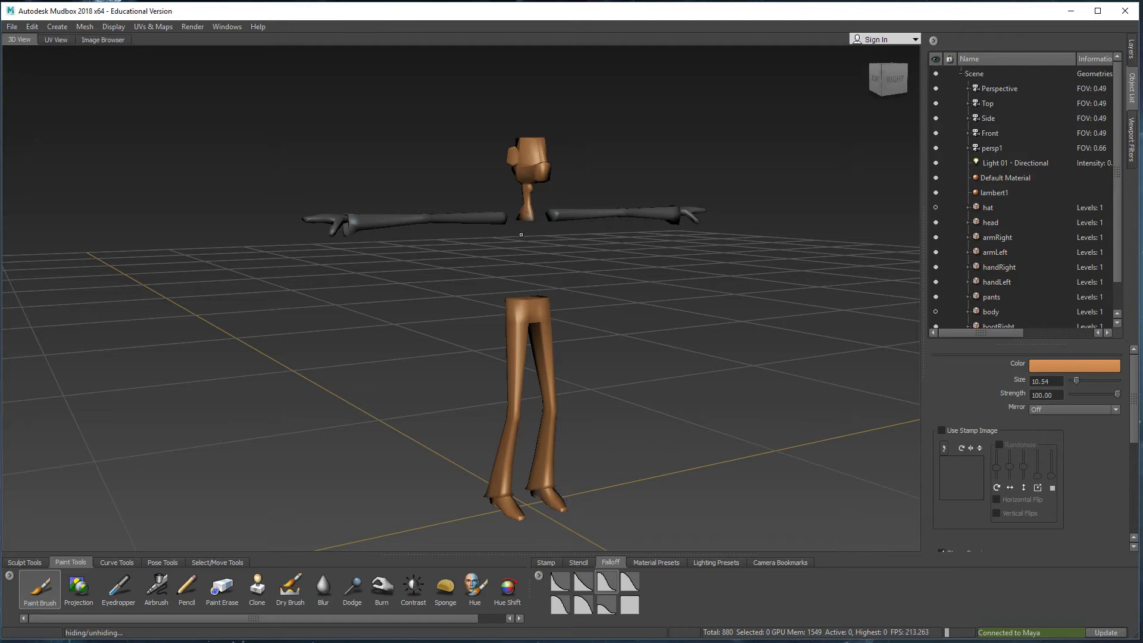
alt+drag(520, 235, 478, 203)
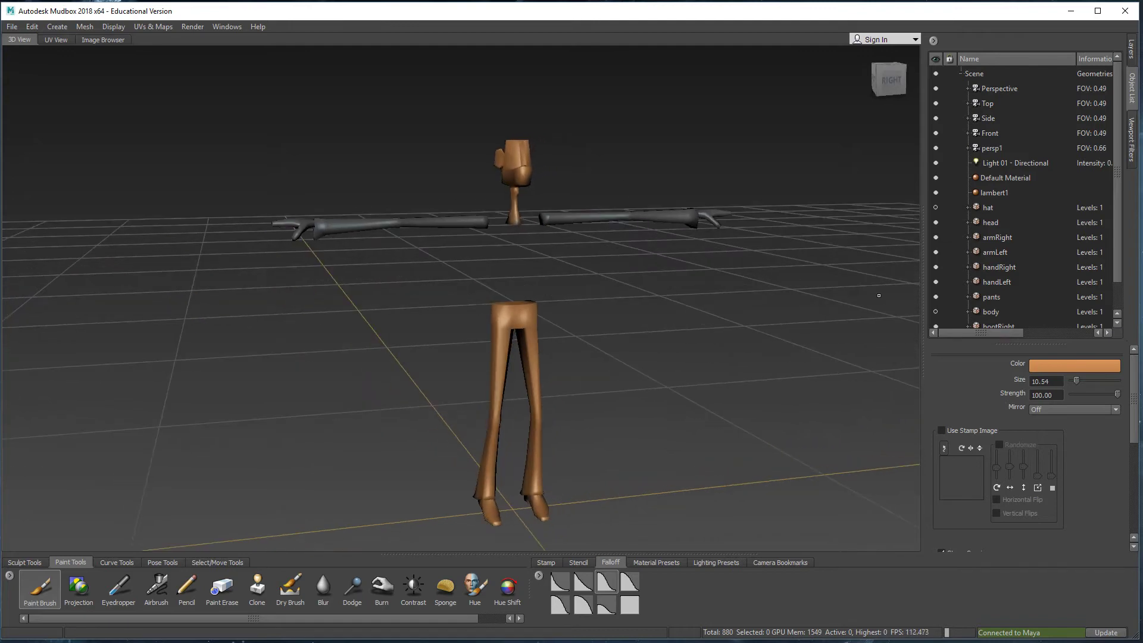
scroll(988, 302, down, 1)
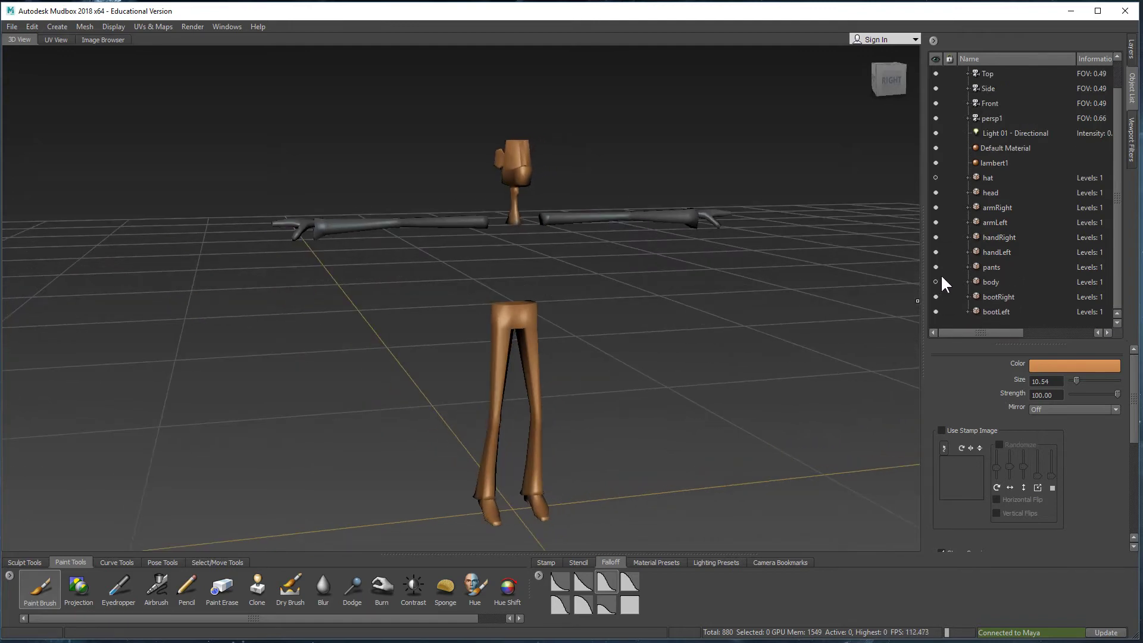
click(936, 222)
click(935, 207)
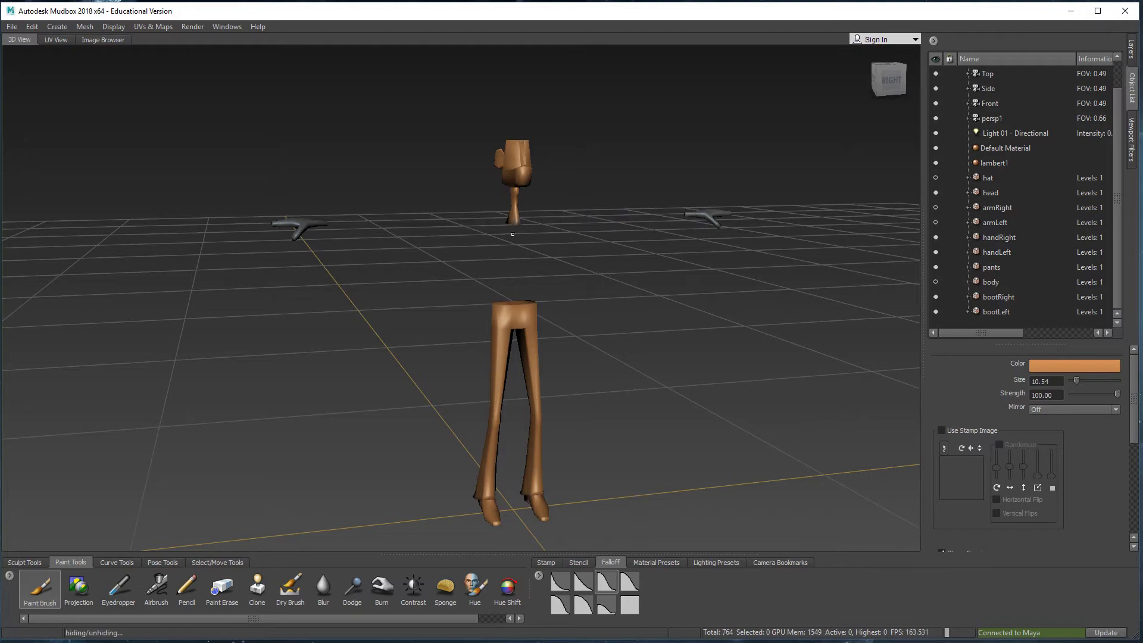
alt+drag(691, 205, 658, 196)
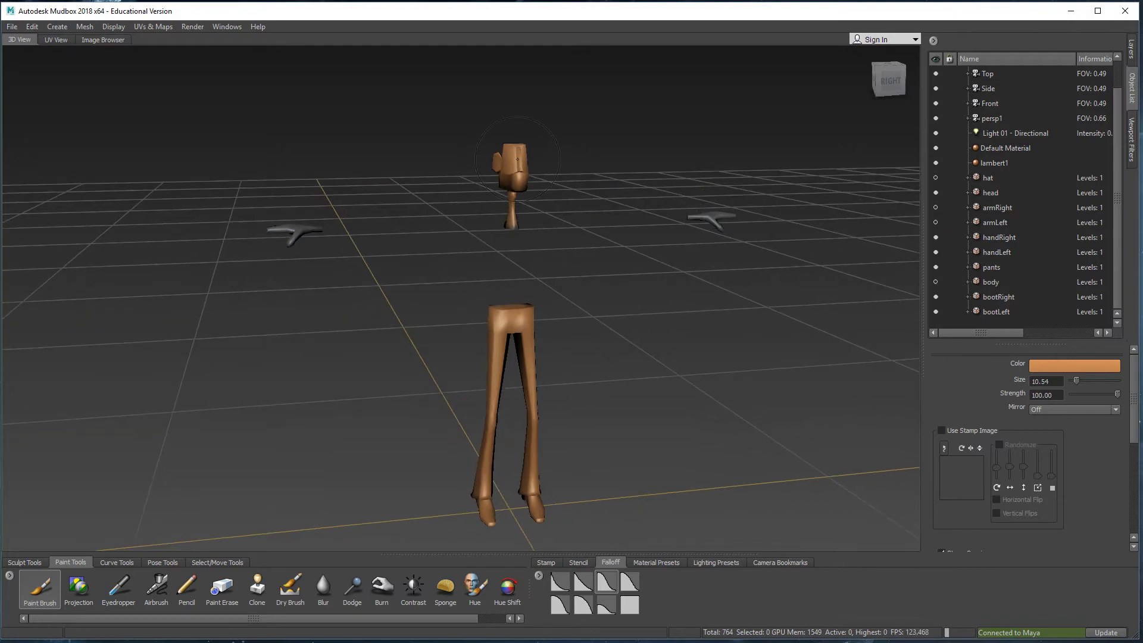
alt+drag(519, 183, 572, 194)
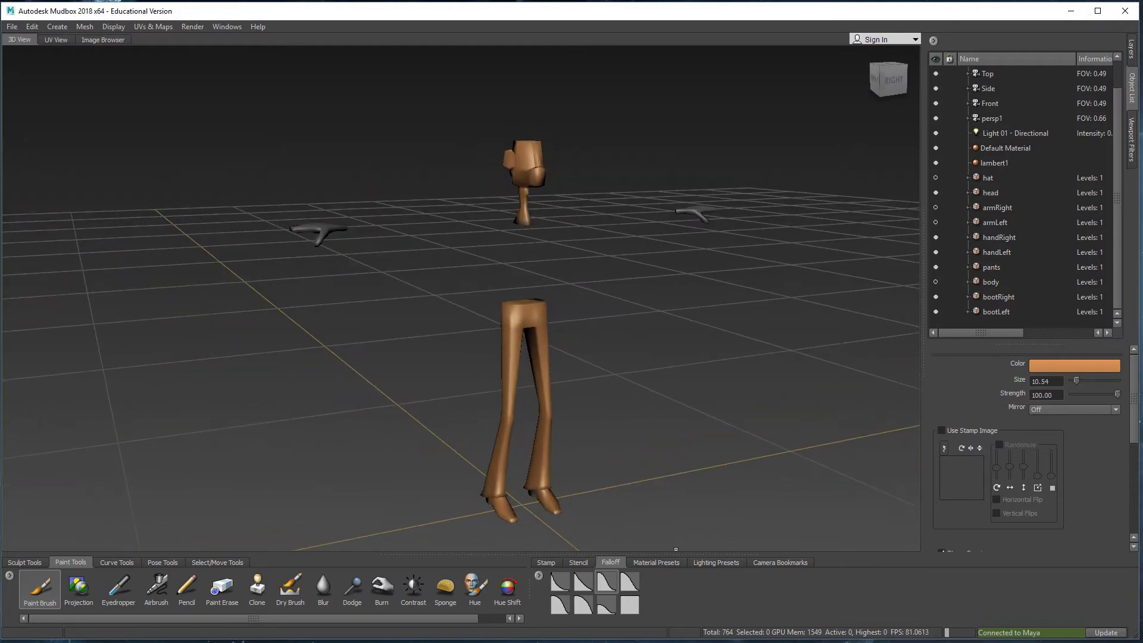
Change the Paint Brush color to a muted teal with RGB 0.424, 0.690, 0.706
click(1055, 363)
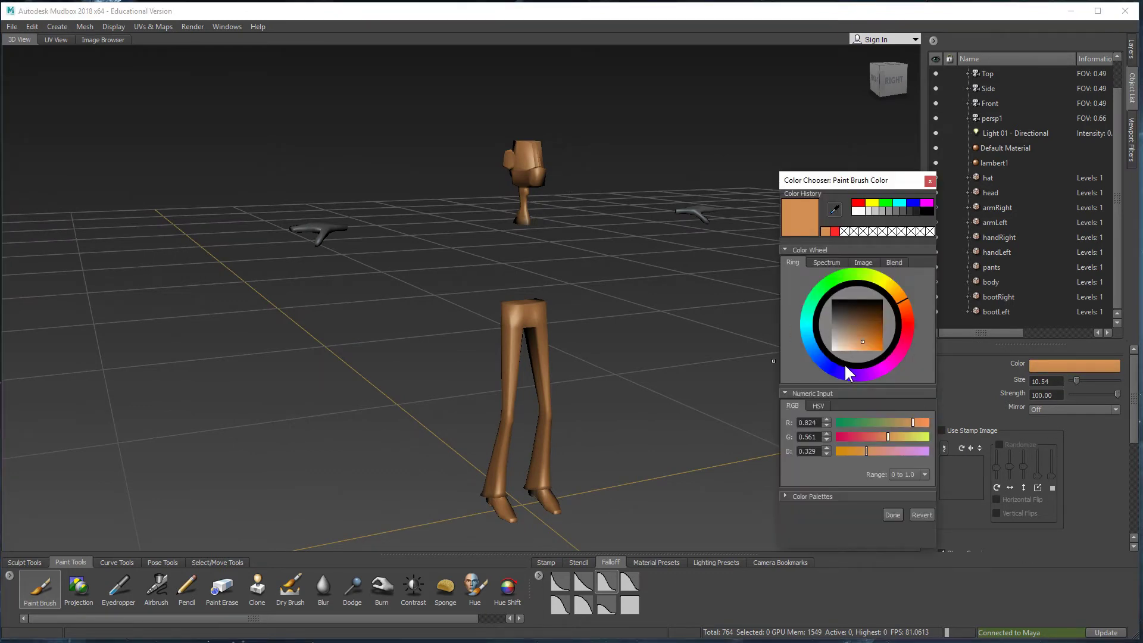
click(809, 324)
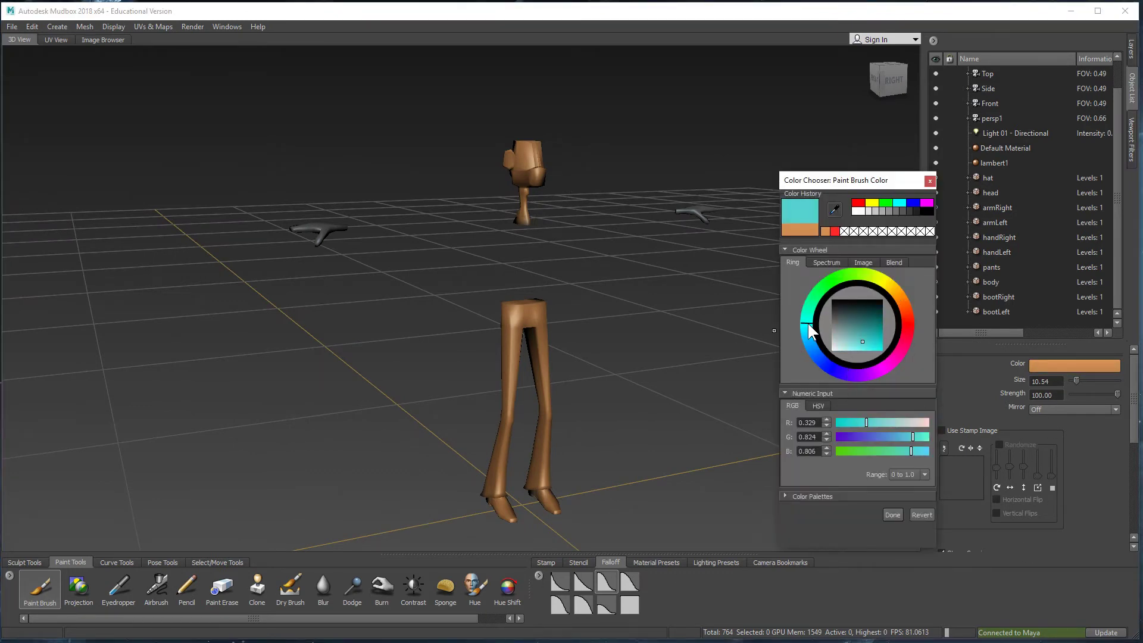
click(852, 335)
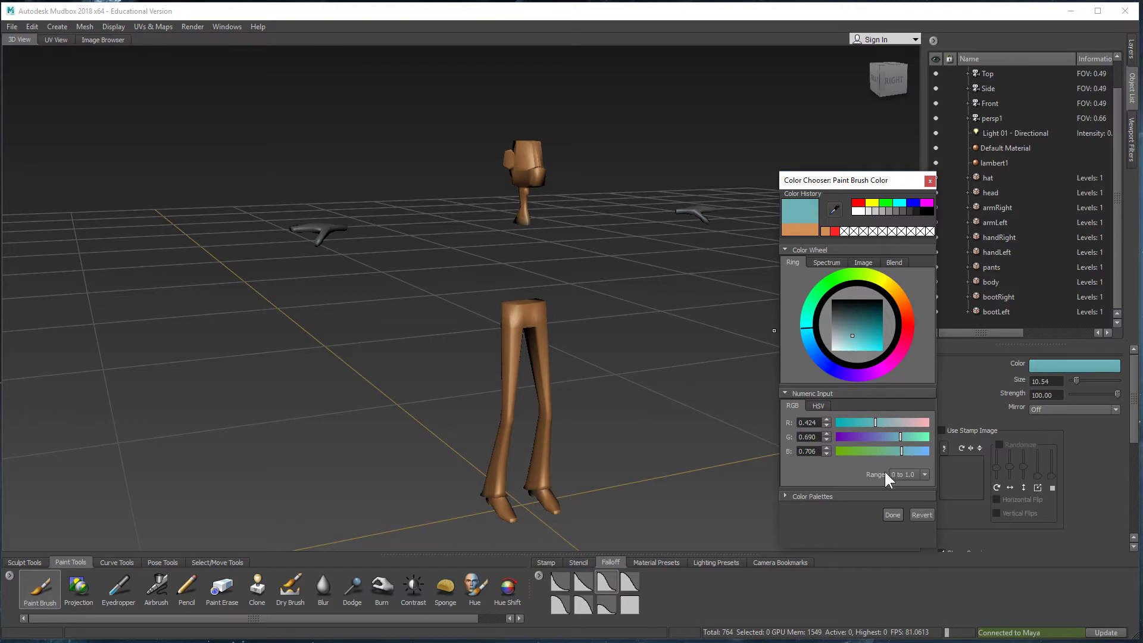
click(891, 515)
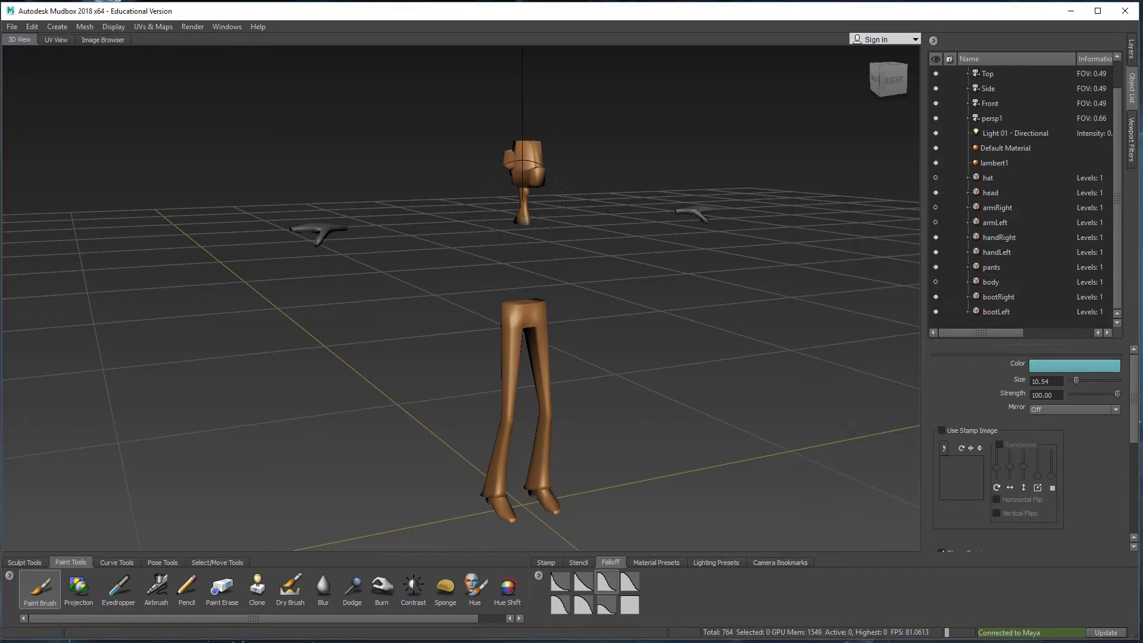
Enlarge the brush to size 16.74 and paint the head, neck and both hands teal
mouse_move(523, 161)
mouse_down()
mouse_move(536, 161)
mouse_move(528, 178)
mouse_move(542, 186)
mouse_up()
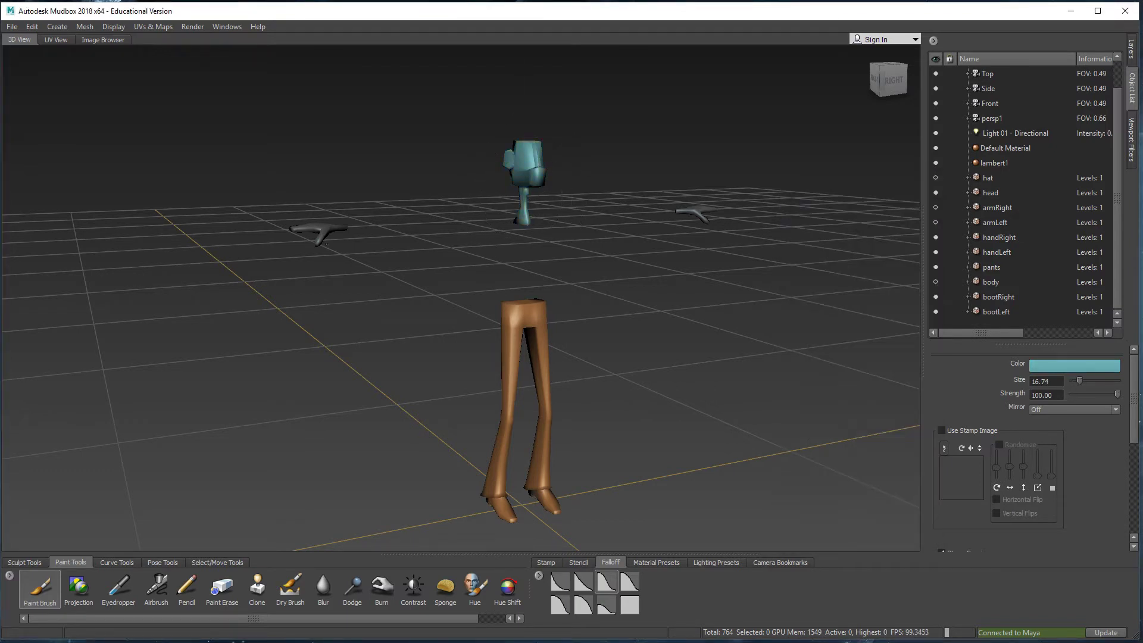
drag(330, 228, 311, 236)
drag(690, 202, 705, 216)
mouse_move(571, 286)
alt+mouse_down()
mouse_move(685, 304)
mouse_move(811, 263)
alt+mouse_up()
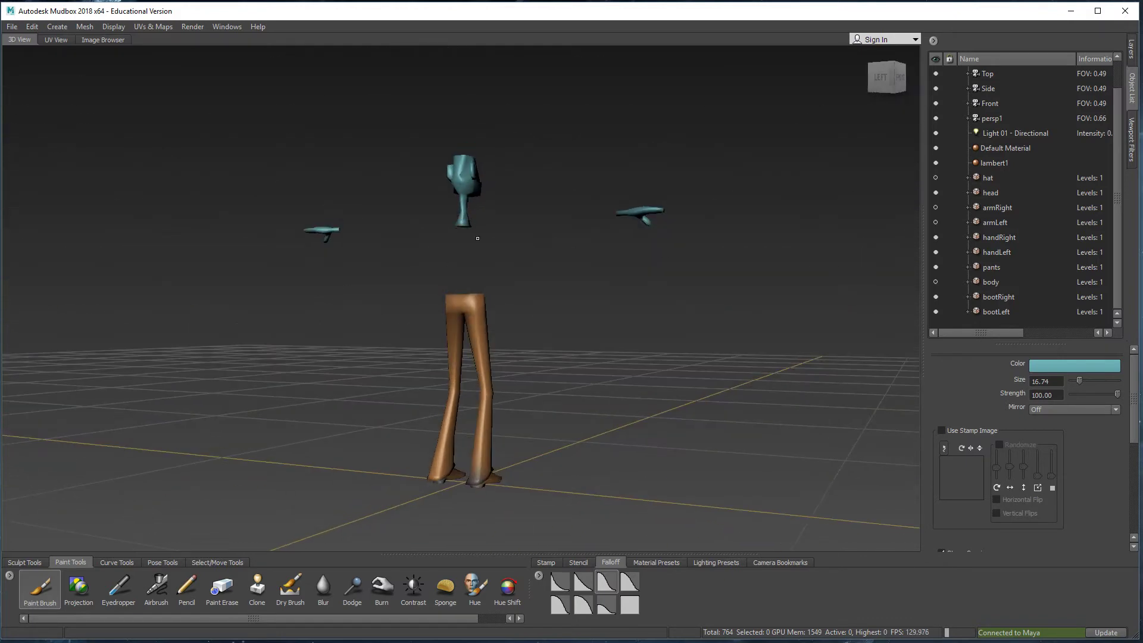
alt+drag(477, 238, 326, 291)
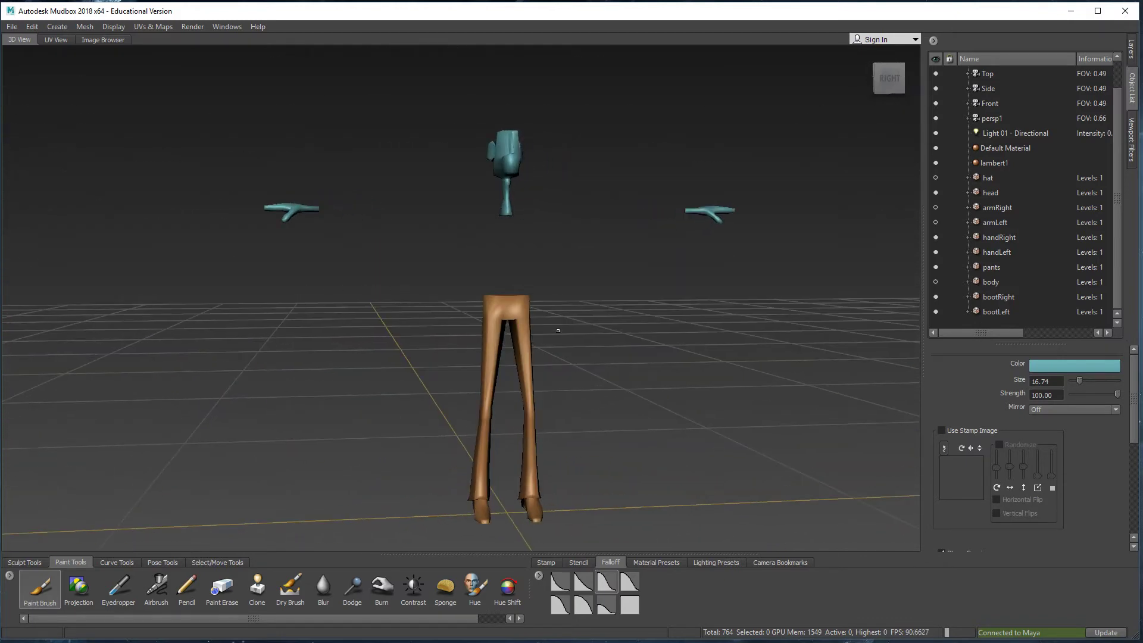
Select the head mesh and center the view on it
scroll(557, 329, down, 3)
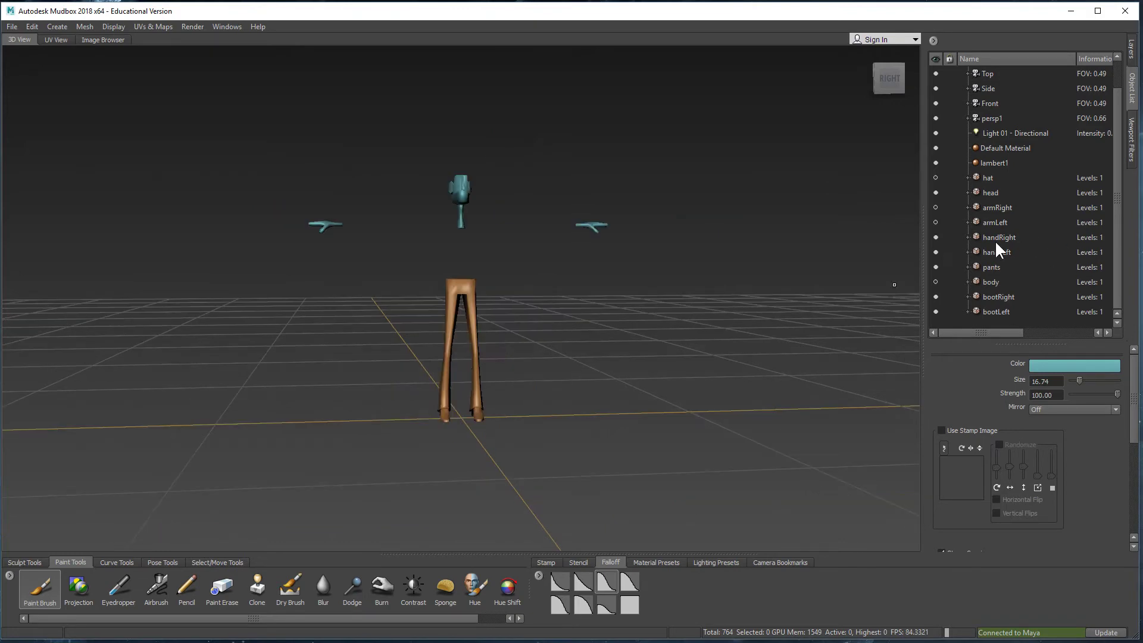
click(991, 193)
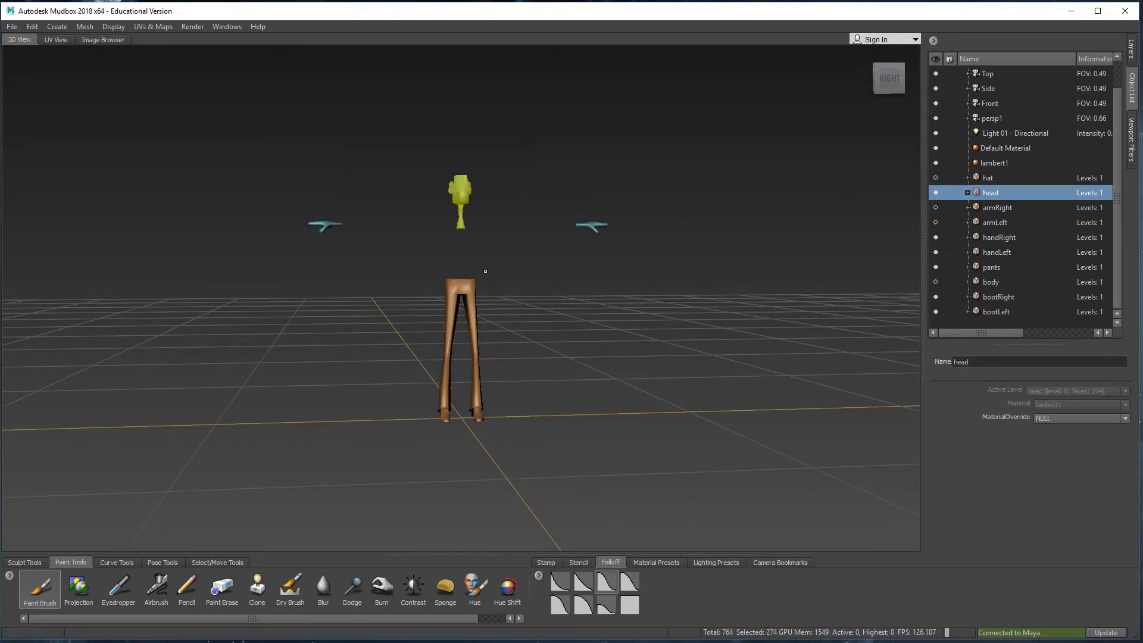
key(f)
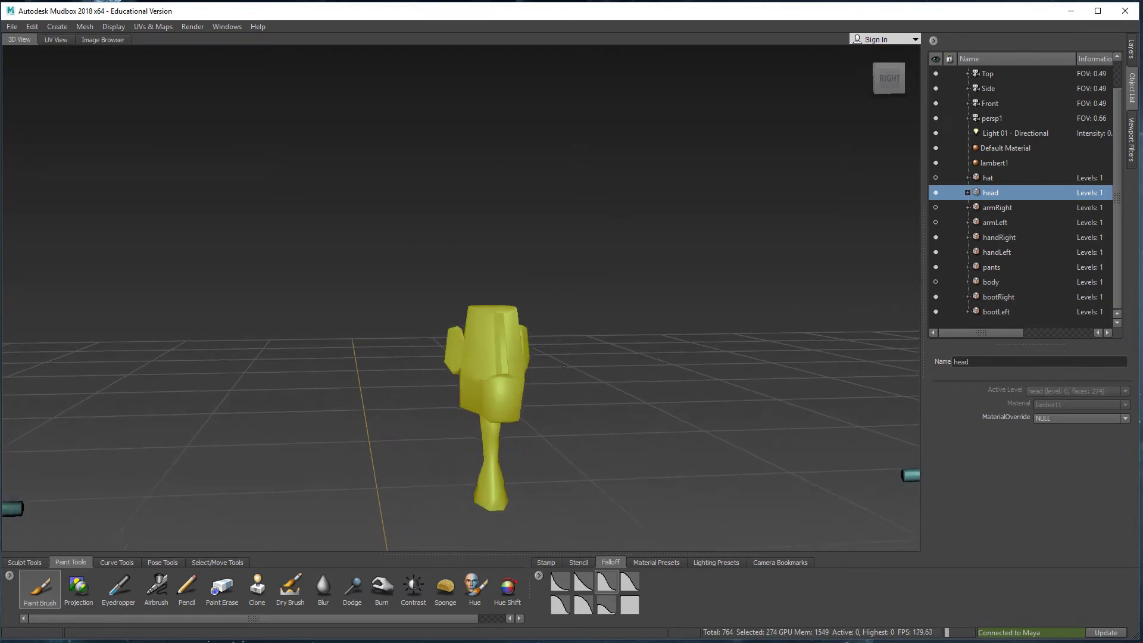
scroll(501, 381, down, 3)
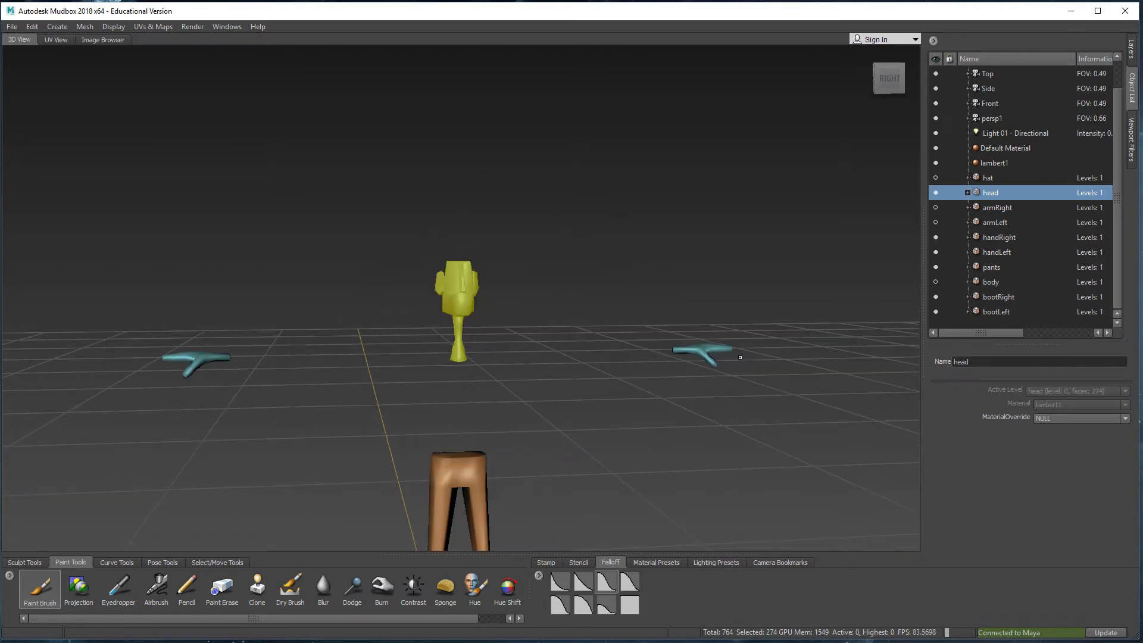
alt+drag(740, 358, 693, 354)
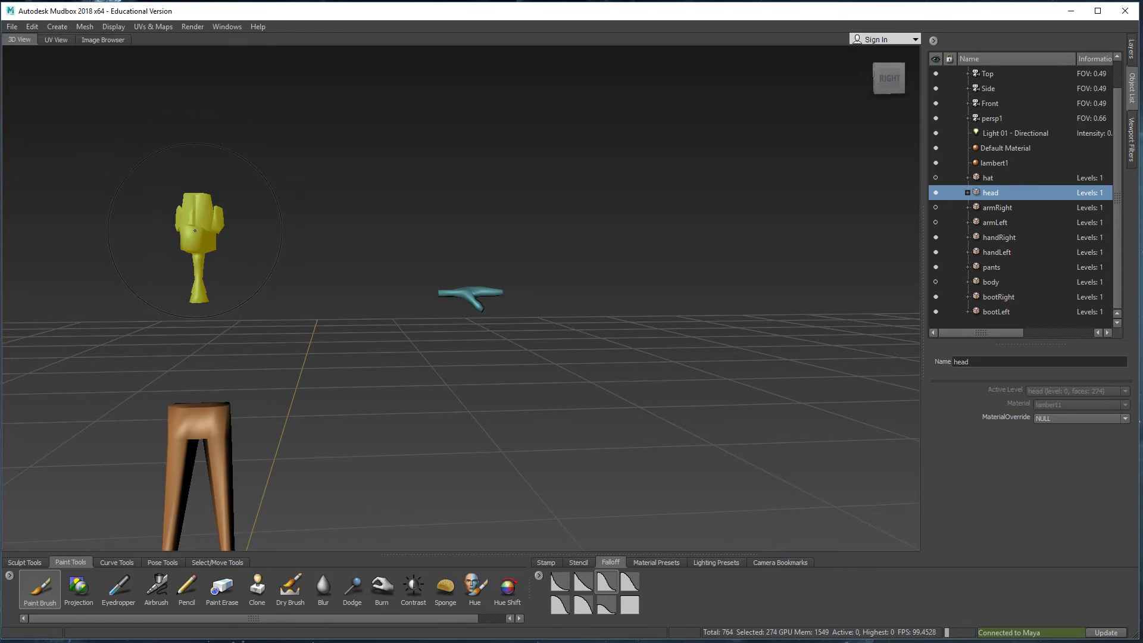
key(f)
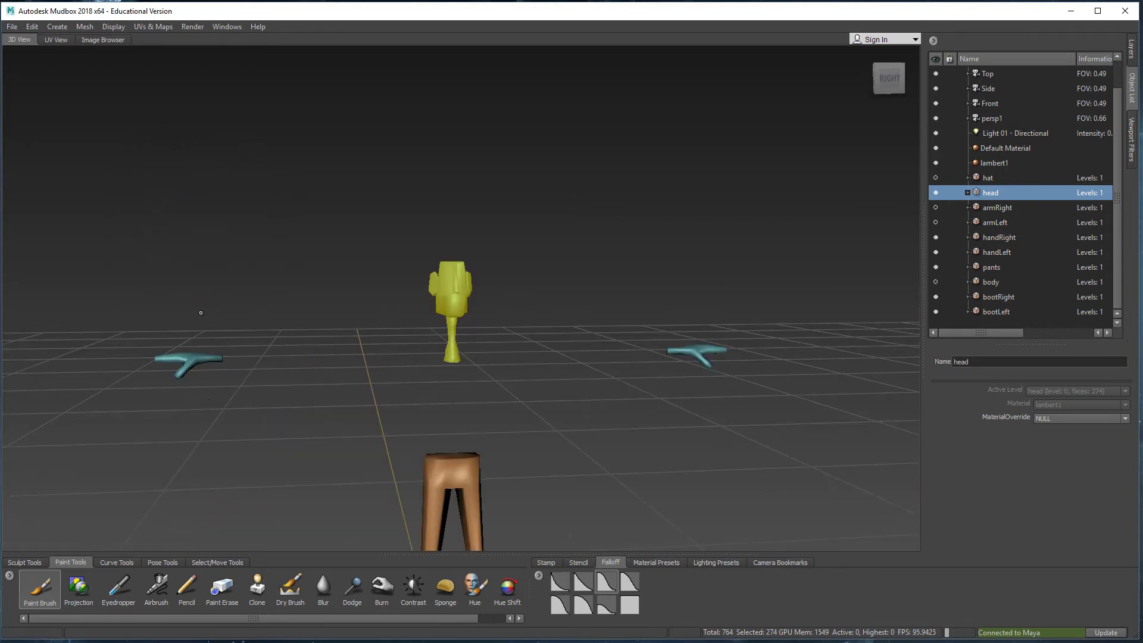
Examine the painted head and hands from several angles, including a close view of one hand
alt+right_drag(200, 312, 369, 334)
alt+drag(369, 333, 66, 355)
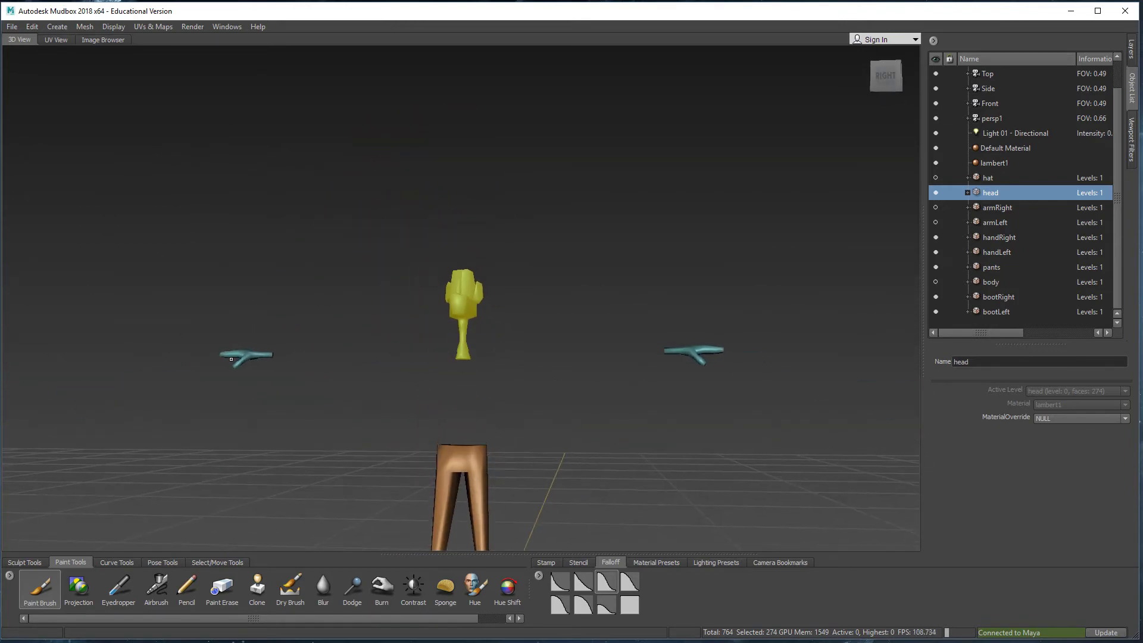
alt+drag(279, 357, 535, 381)
alt+right_drag(536, 381, 744, 387)
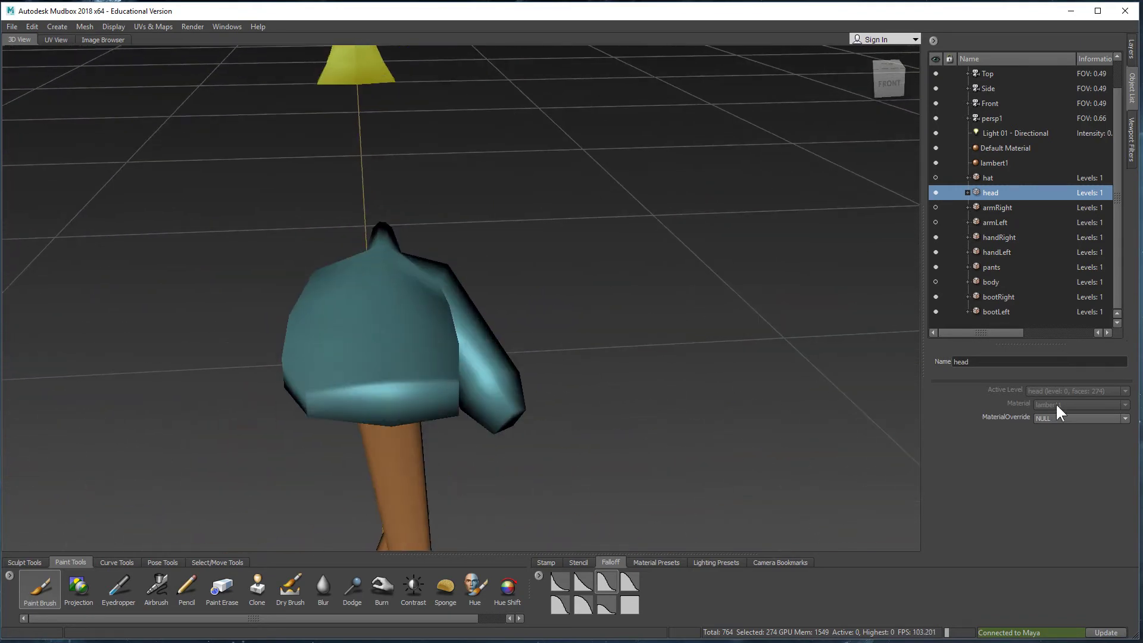
alt+drag(744, 387, 623, 392)
alt+right_drag(623, 391, 416, 357)
alt+drag(416, 357, 366, 269)
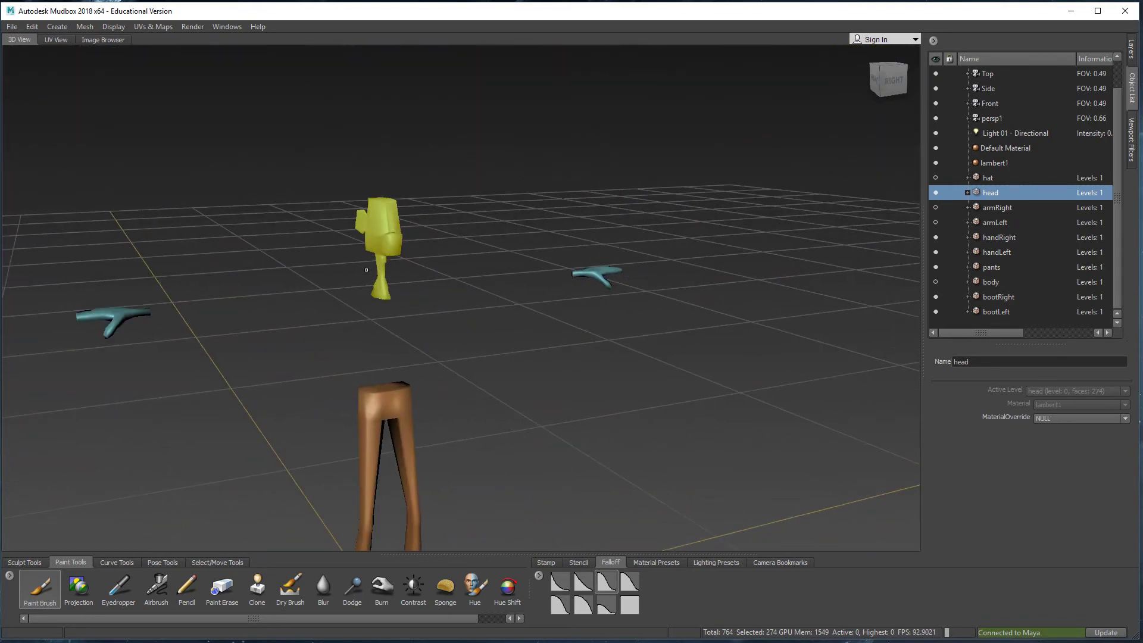
Deselect the head and unhide the armRight, armLeft, hat and body meshes
right_drag(384, 219, 345, 217)
alt+drag(462, 322, 485, 278)
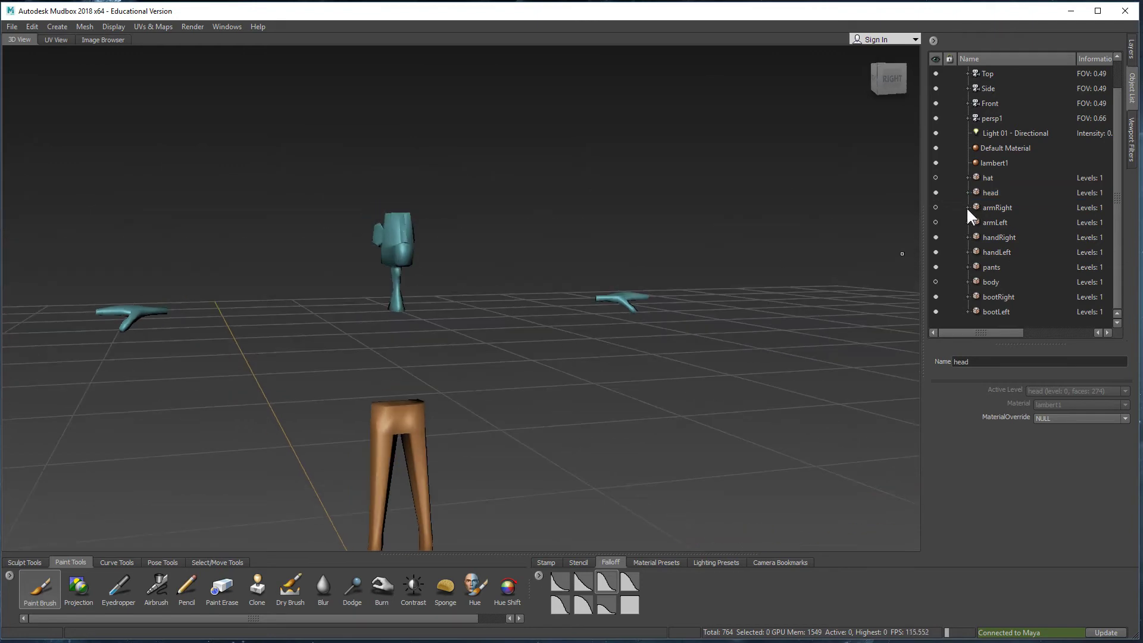
click(938, 219)
click(935, 208)
click(936, 222)
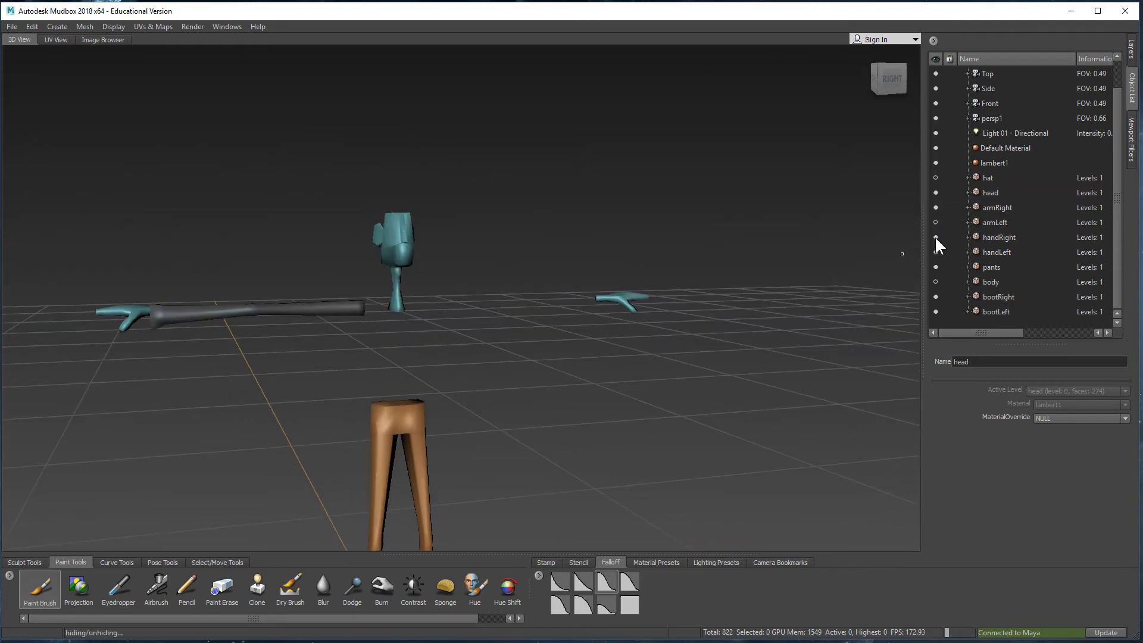
click(936, 222)
click(935, 177)
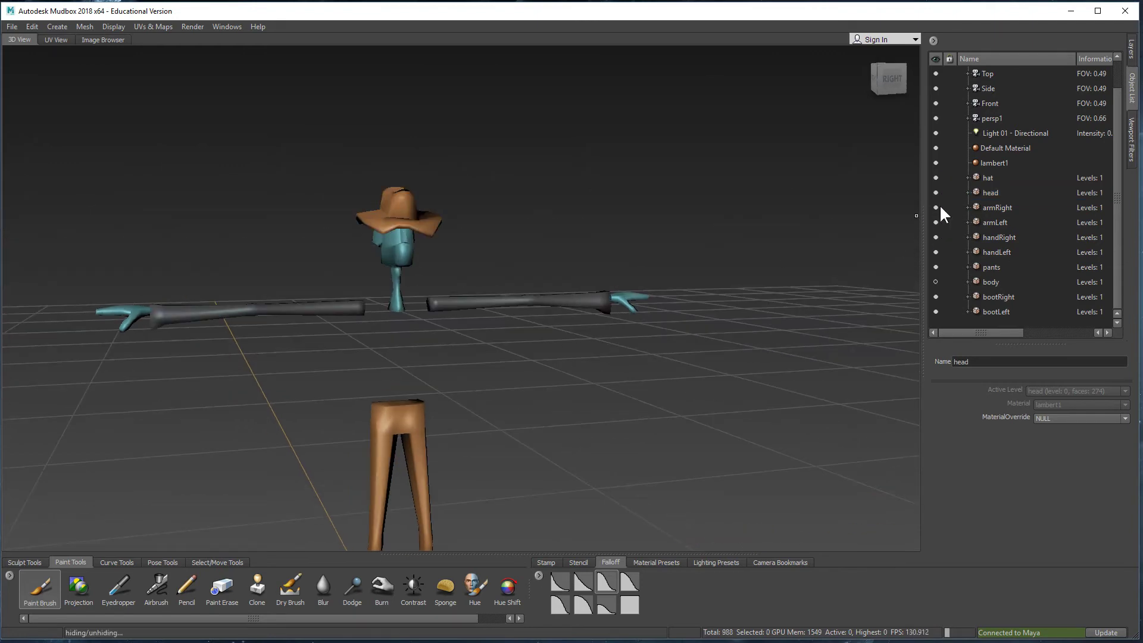
click(935, 282)
click(936, 281)
click(936, 281)
Examine the complete painted cowboy from several angles and distances
alt+drag(411, 339, 434, 327)
alt+middle_drag(435, 327, 490, 262)
alt+drag(490, 261, 562, 276)
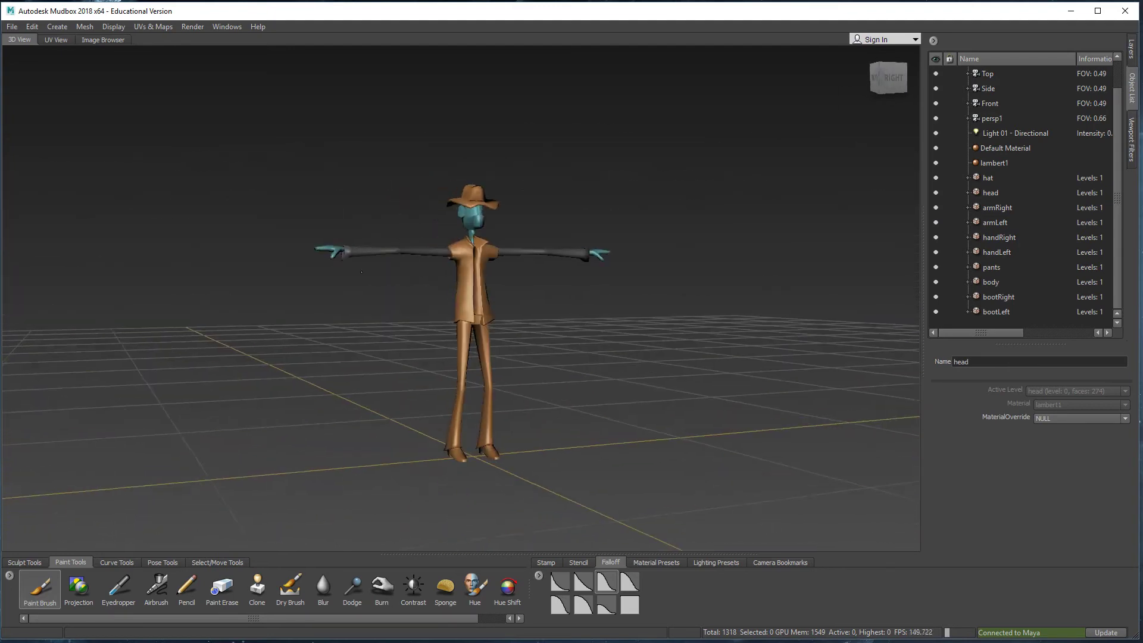
alt+right_drag(563, 277, 594, 292)
alt+drag(594, 292, 626, 342)
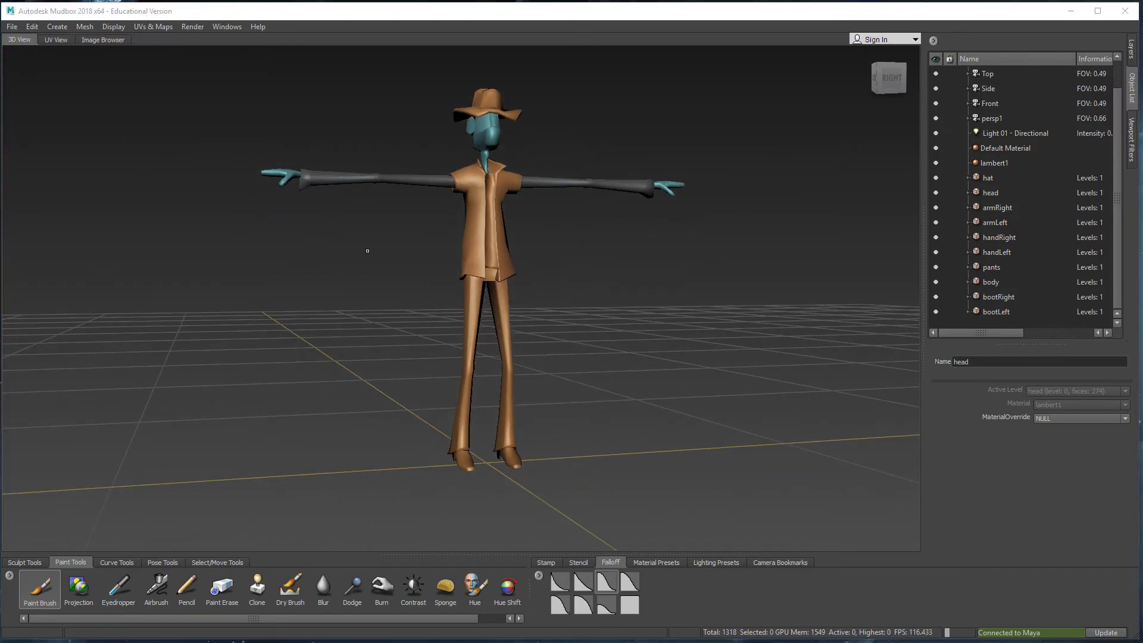
alt+drag(367, 250, 596, 291)
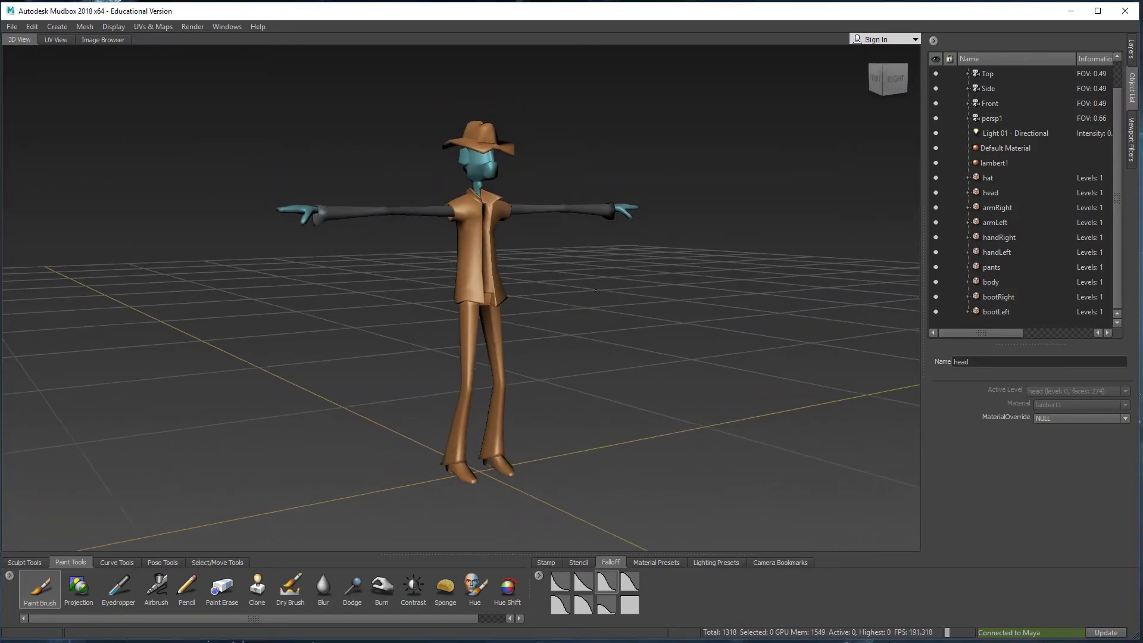
scroll(596, 290, down, 1)
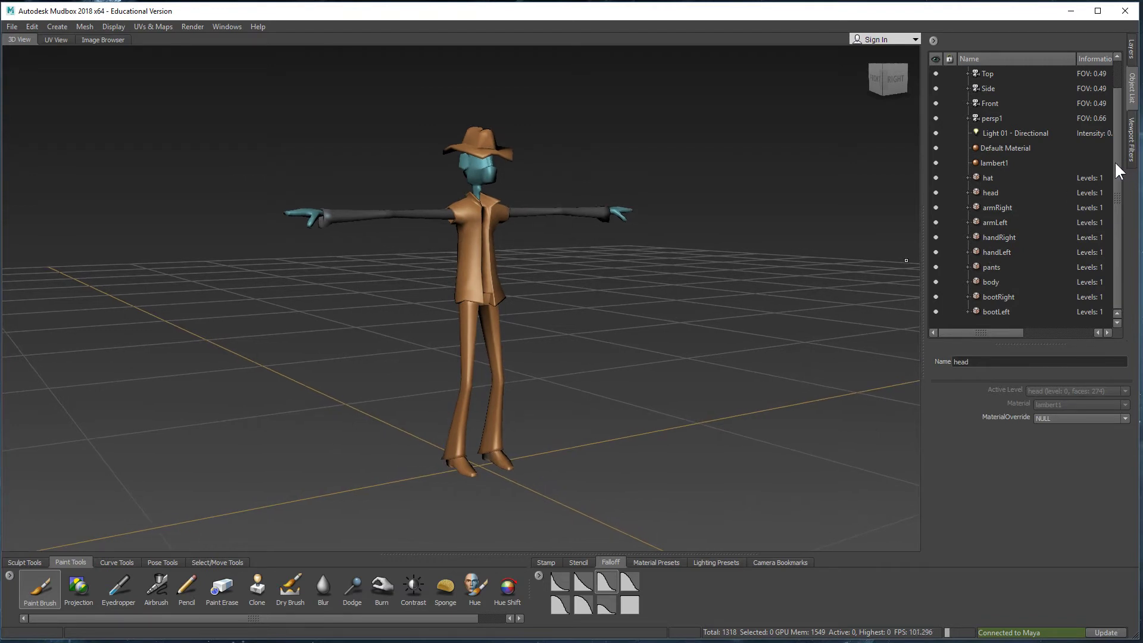
Select all cowboy meshes from hat to bootLeft and send them to Maya as an update of the current scene
click(982, 179)
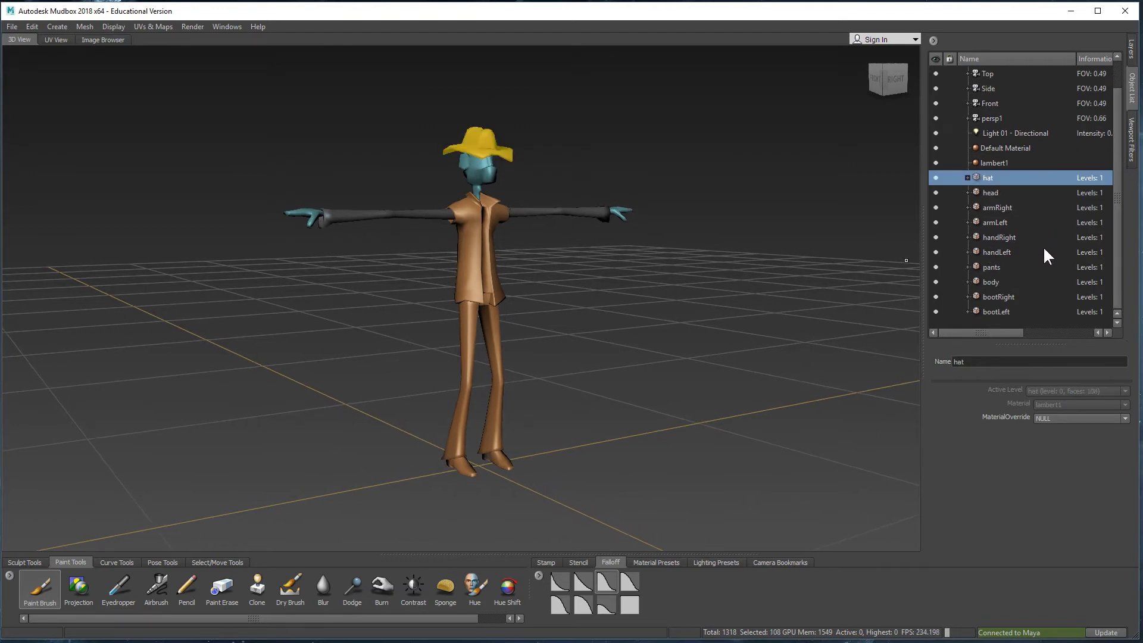
shift+click(1008, 311)
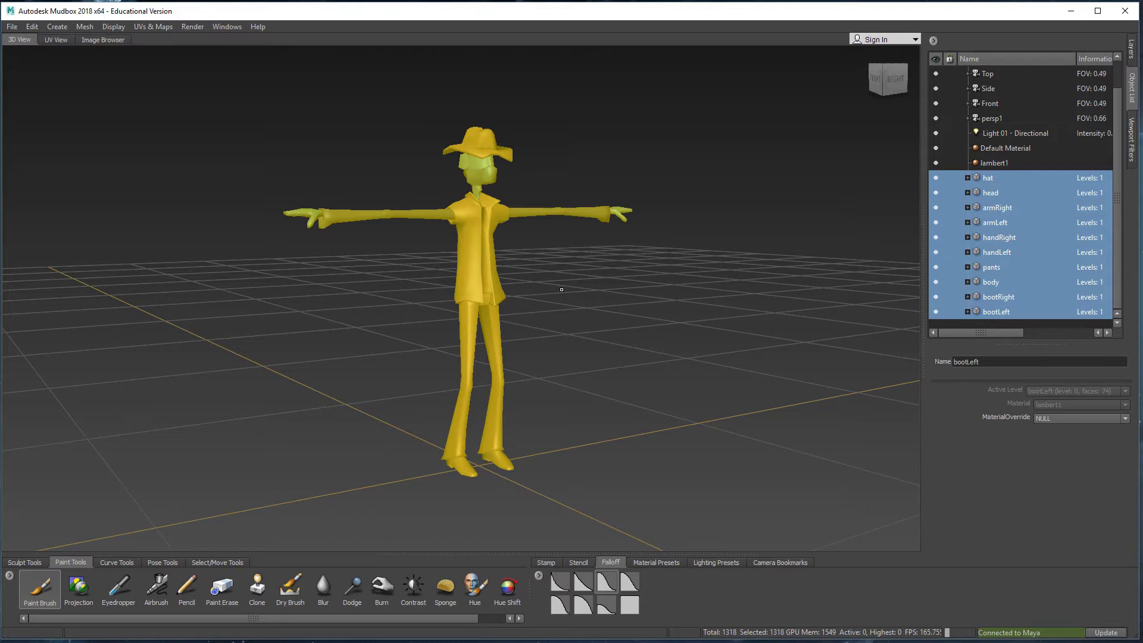
click(10, 27)
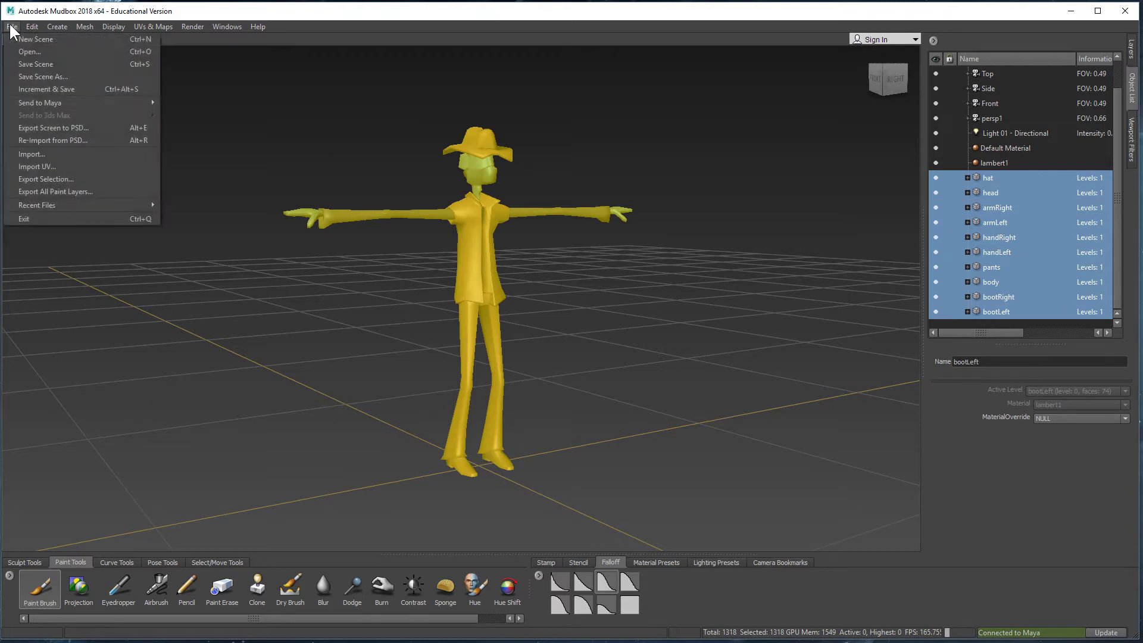
mouse_move(24, 102)
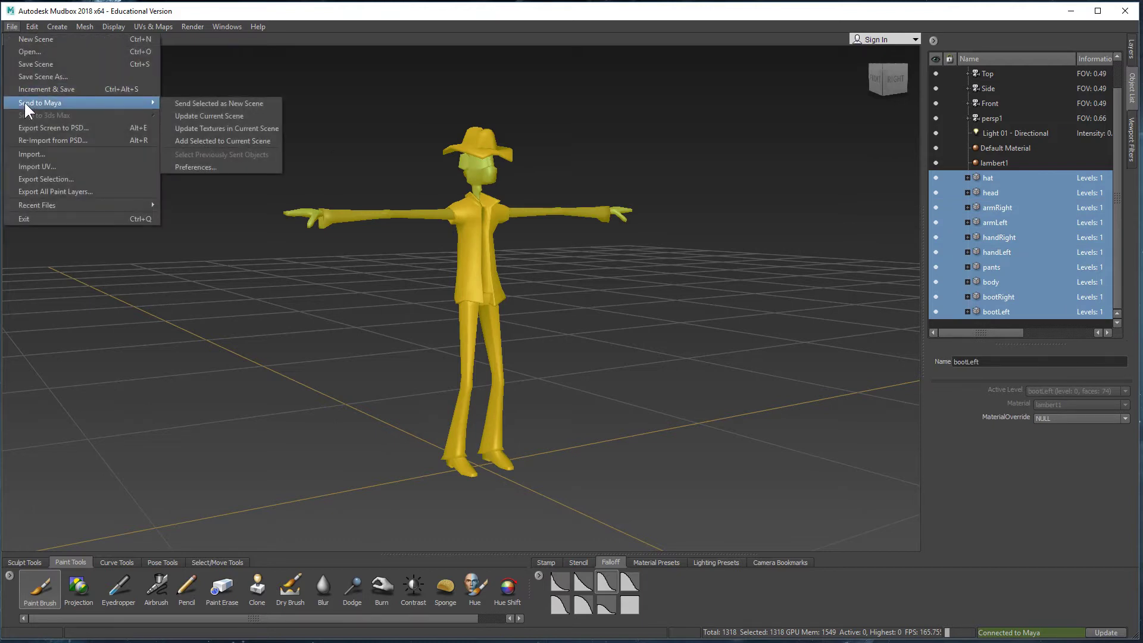
click(242, 117)
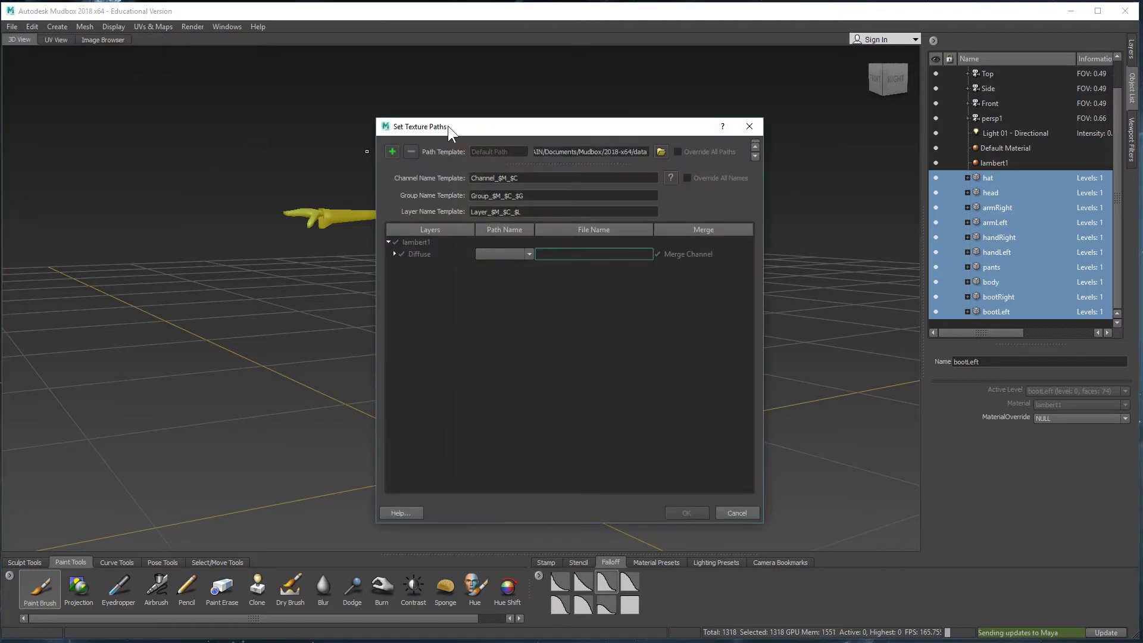
Set the texture path template to the project's 6_Modeling/Demos/Texturing folder
drag(449, 121, 352, 96)
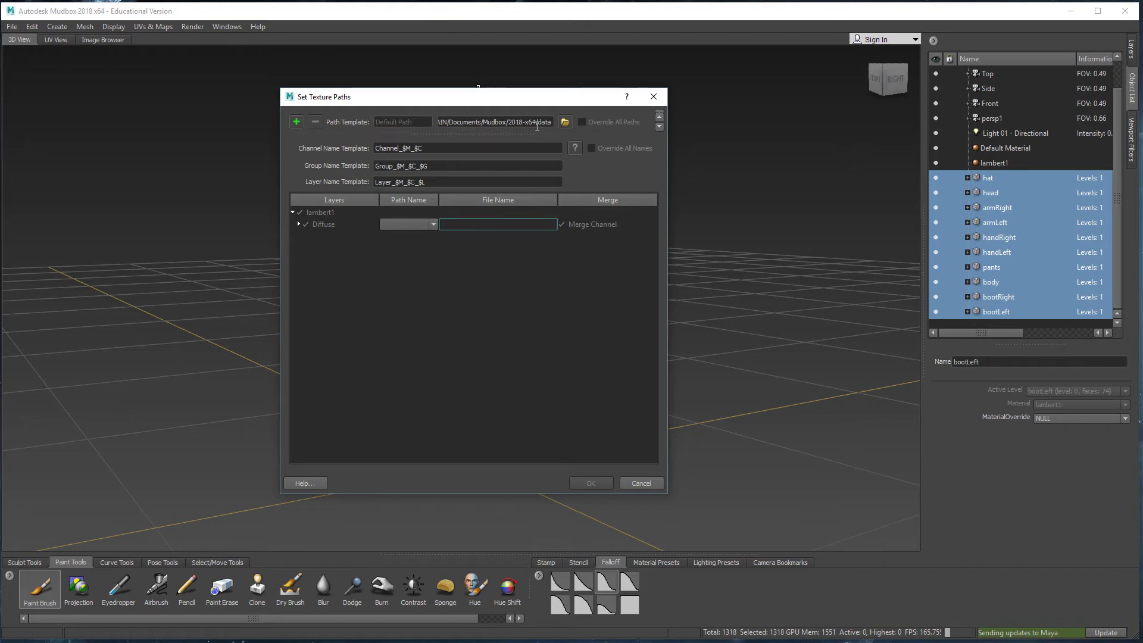
click(563, 122)
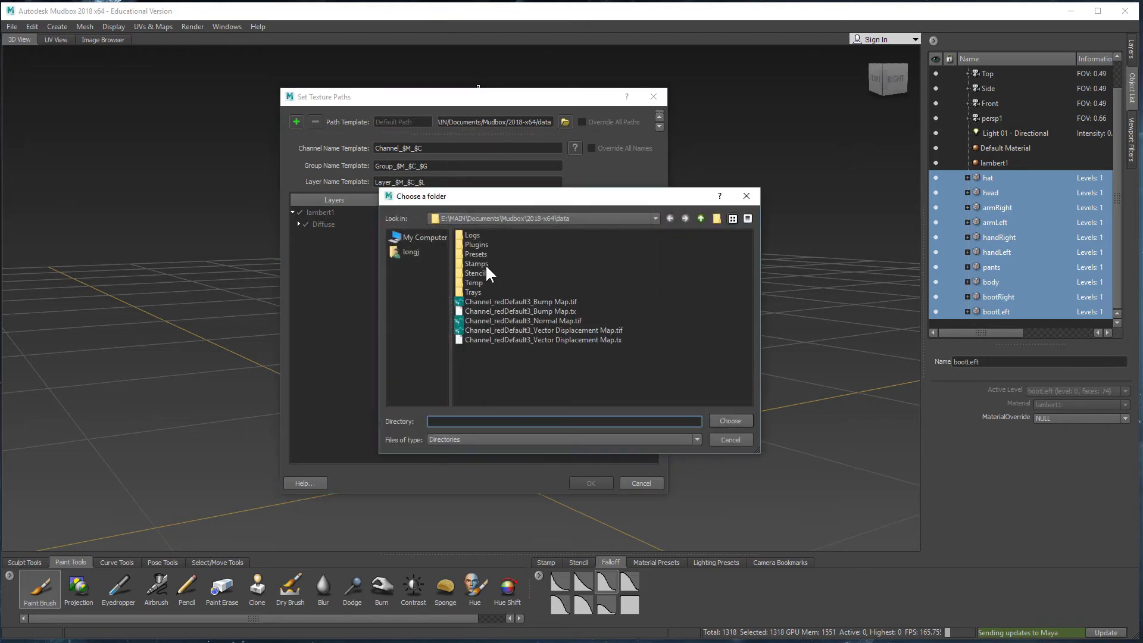
click(424, 237)
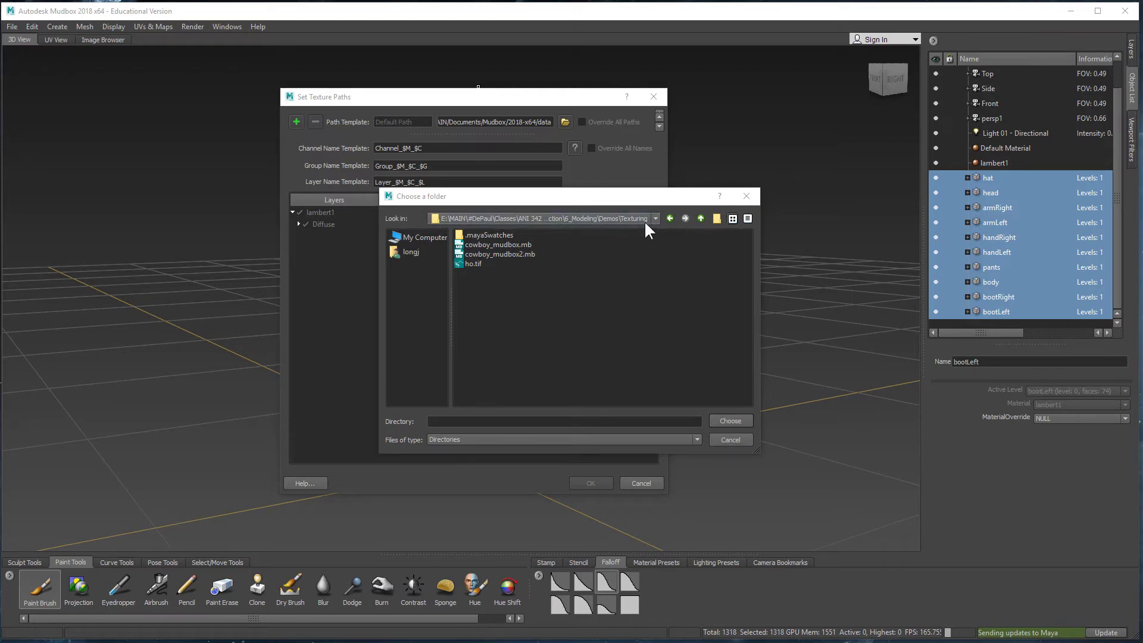
click(728, 420)
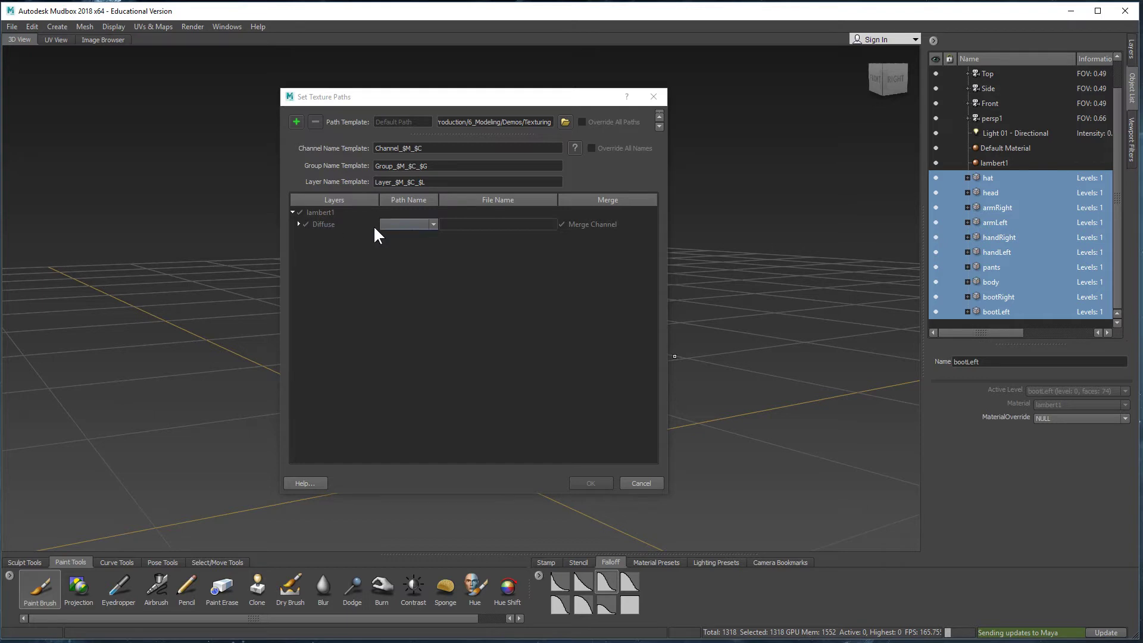
Assign Default Path and the file name CowbowTex to lambert1's merged Diffuse channel, and confirm the texture paths
click(421, 225)
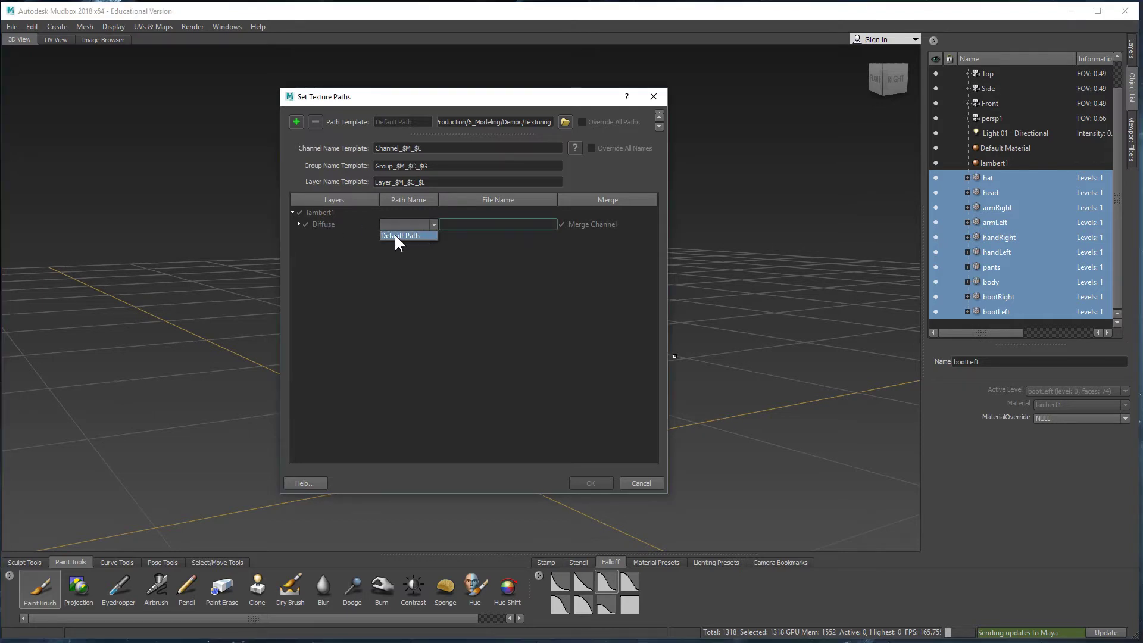
click(395, 232)
click(471, 233)
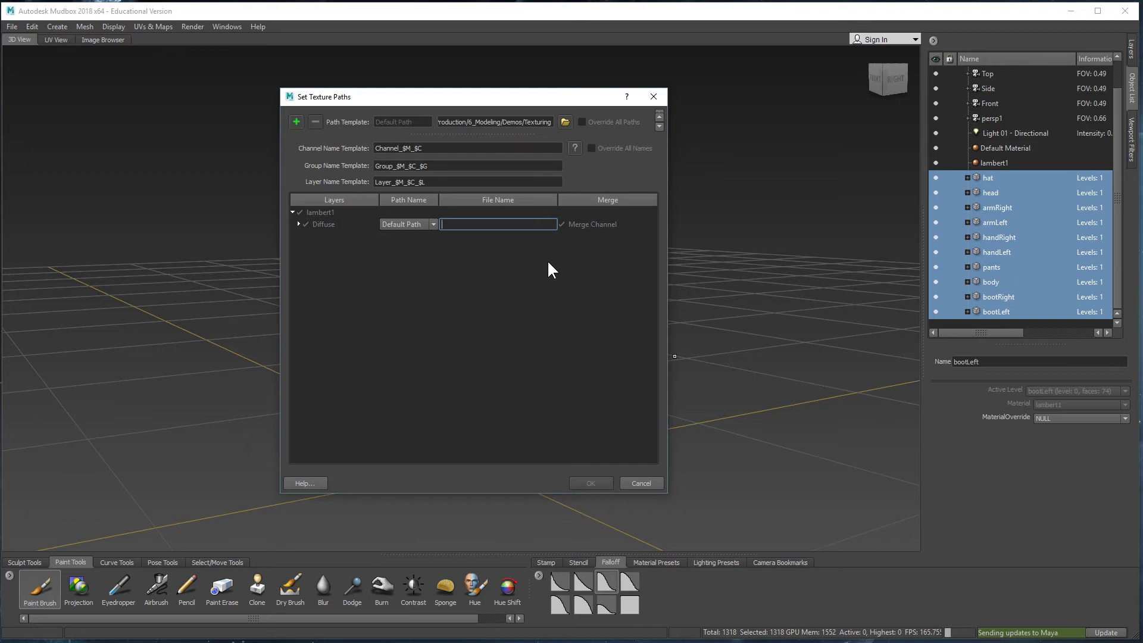
text(CowbowTex)
key(Return)
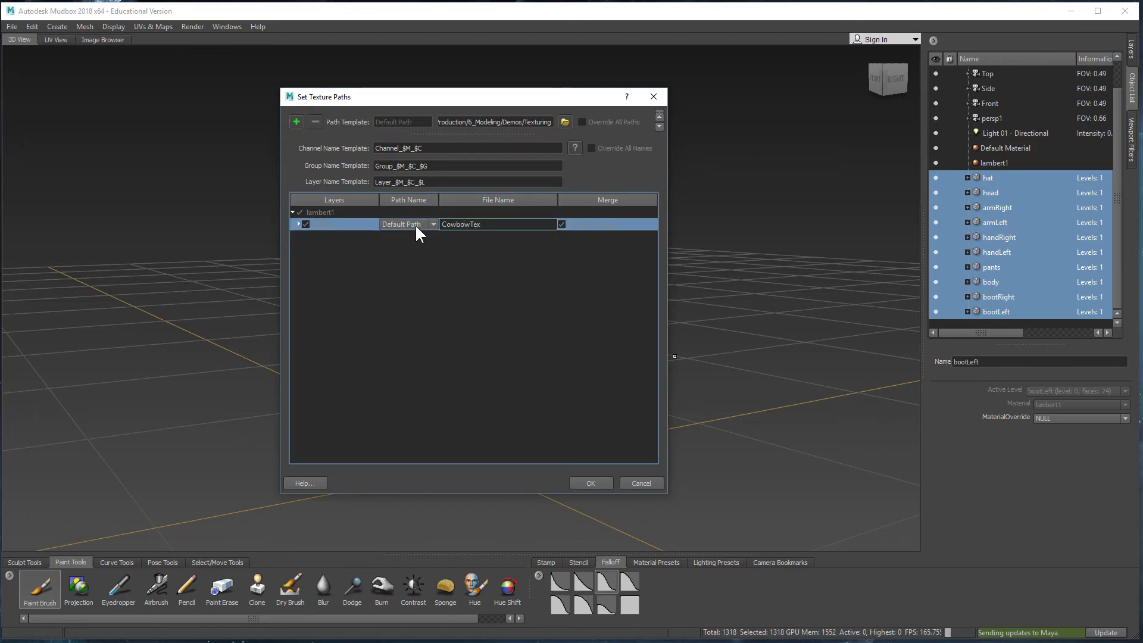
click(589, 482)
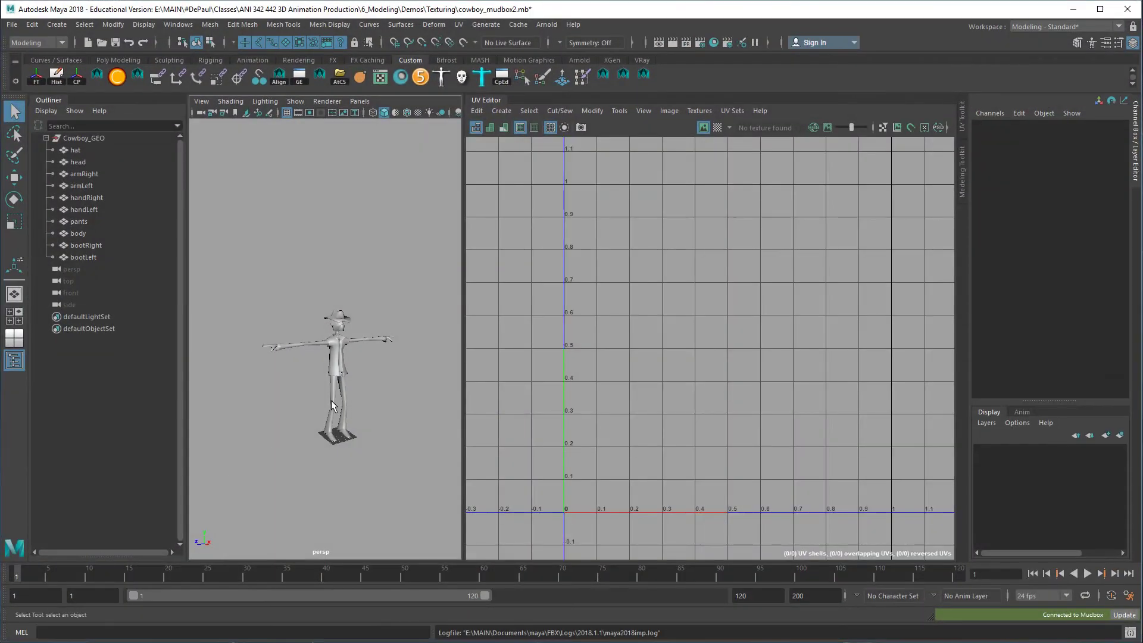
In Maya, expand the perspective view over the UV Editor's space, frame the whole cowboy and turn on textured display
key(space)
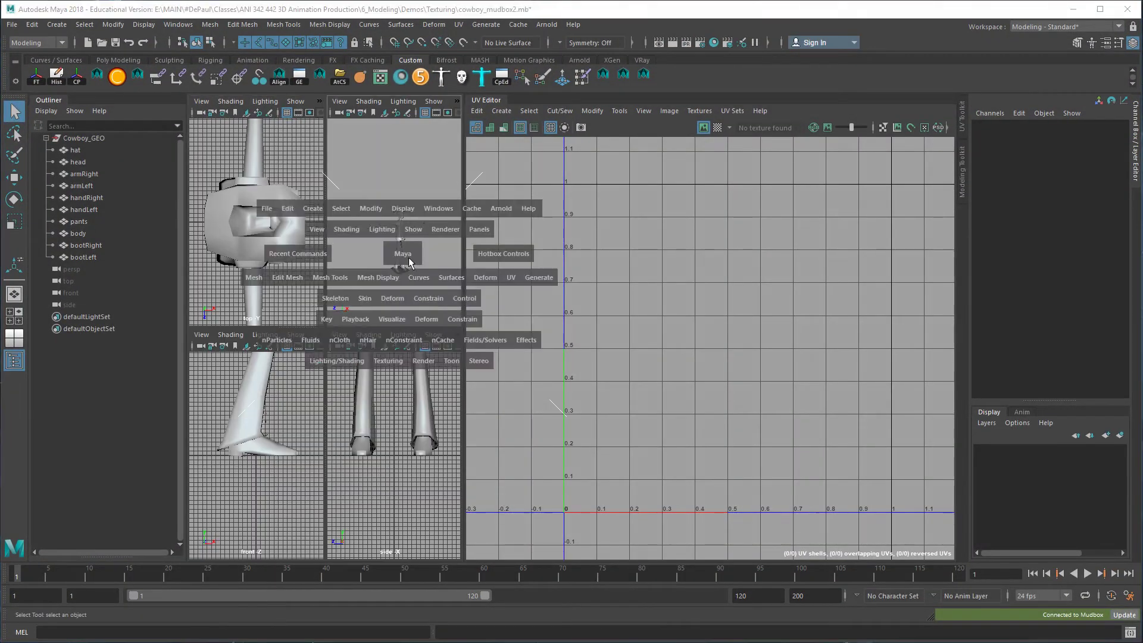
click(511, 100)
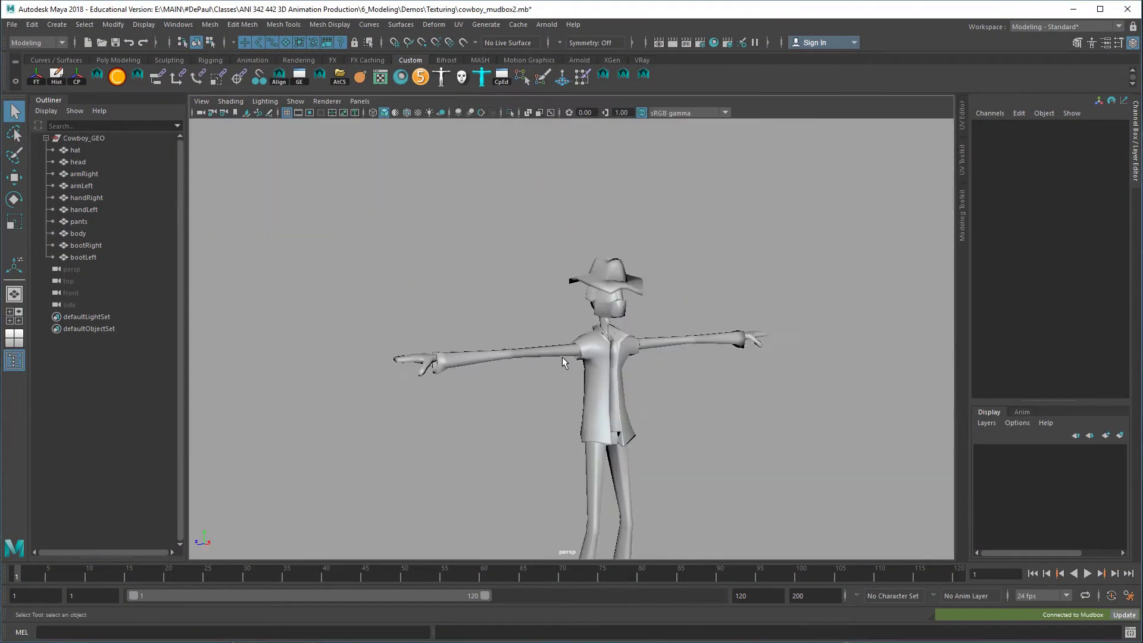
alt+middle_drag(580, 386, 580, 316)
key(6)
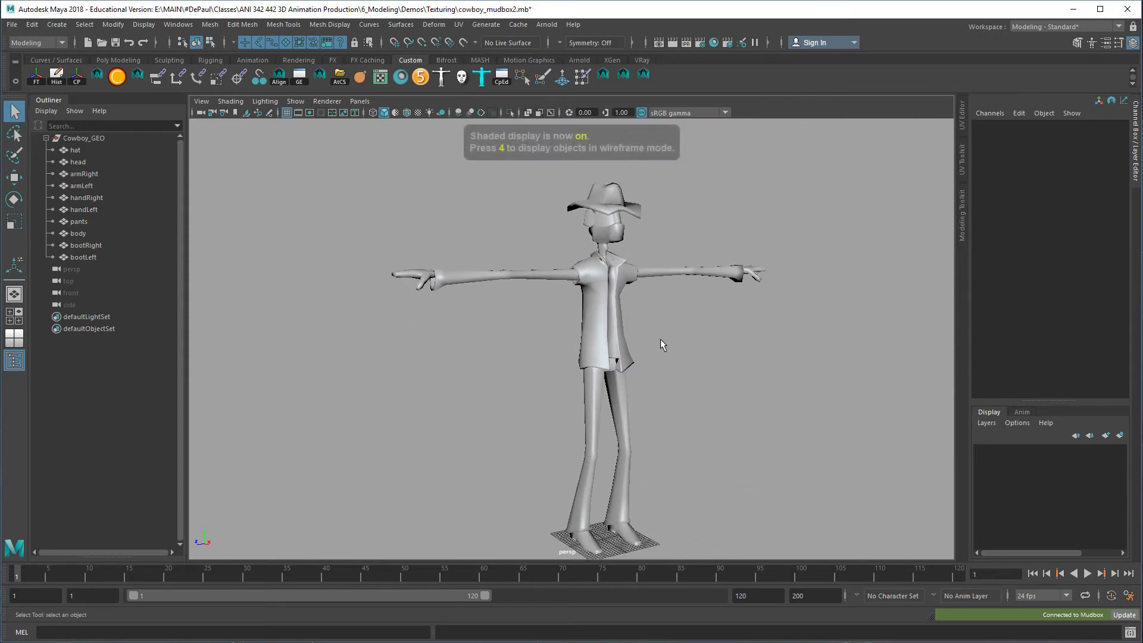
alt+right_drag(719, 408, 630, 412)
alt+drag(630, 411, 678, 403)
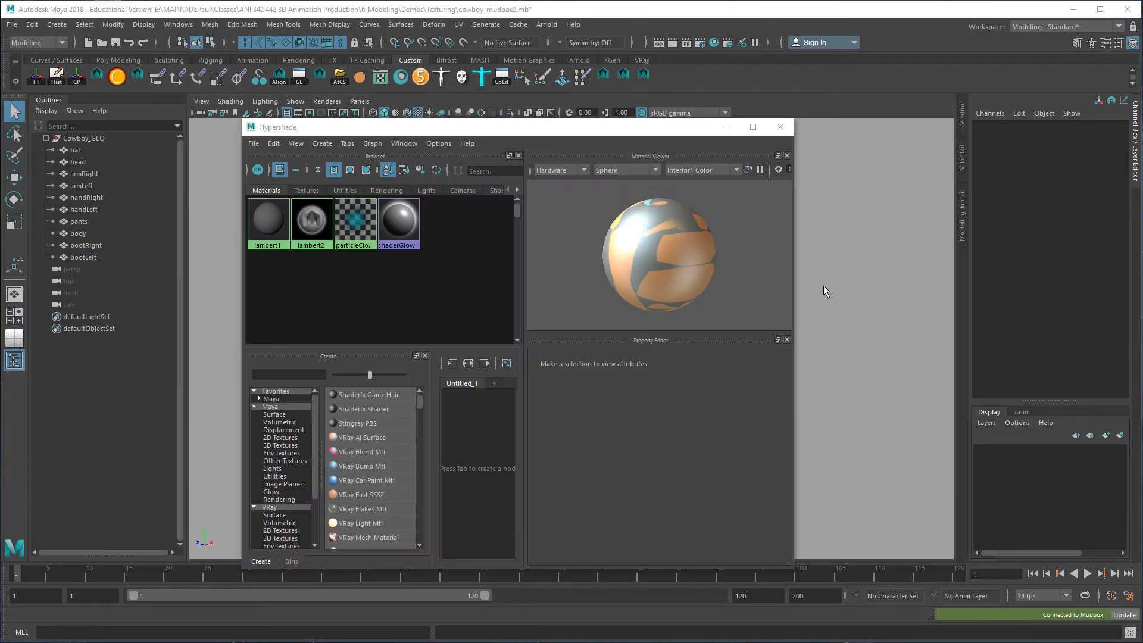
Inspect lambert2's color texture in Hypershade, preview CowbowTex.tif in the Texturing folder, and close Hypershade without changing the file
click(316, 237)
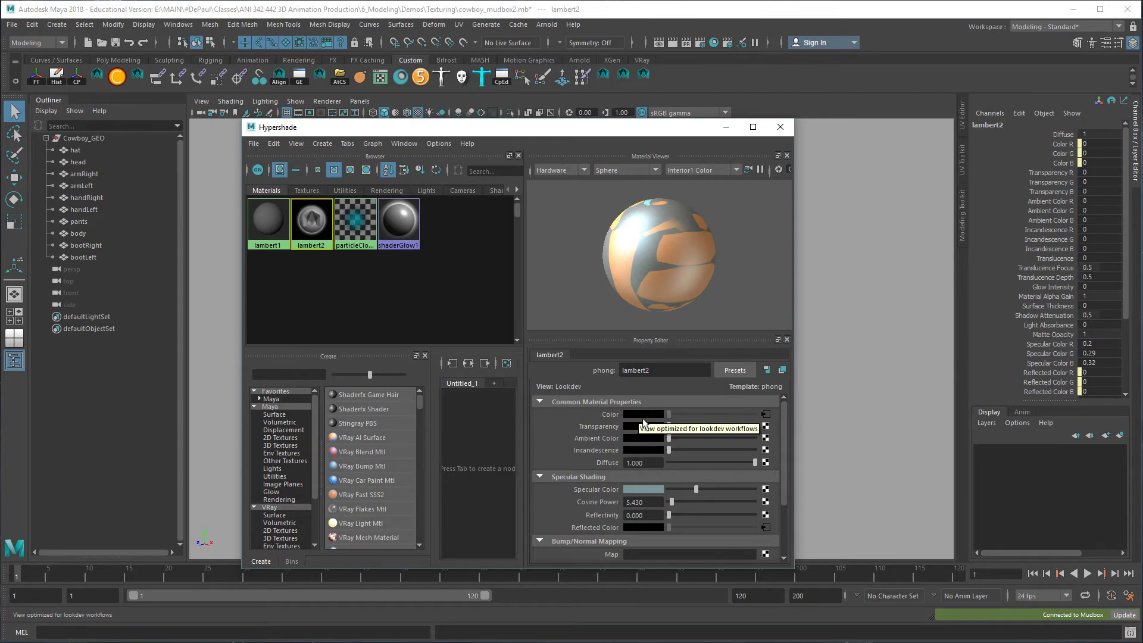
click(766, 414)
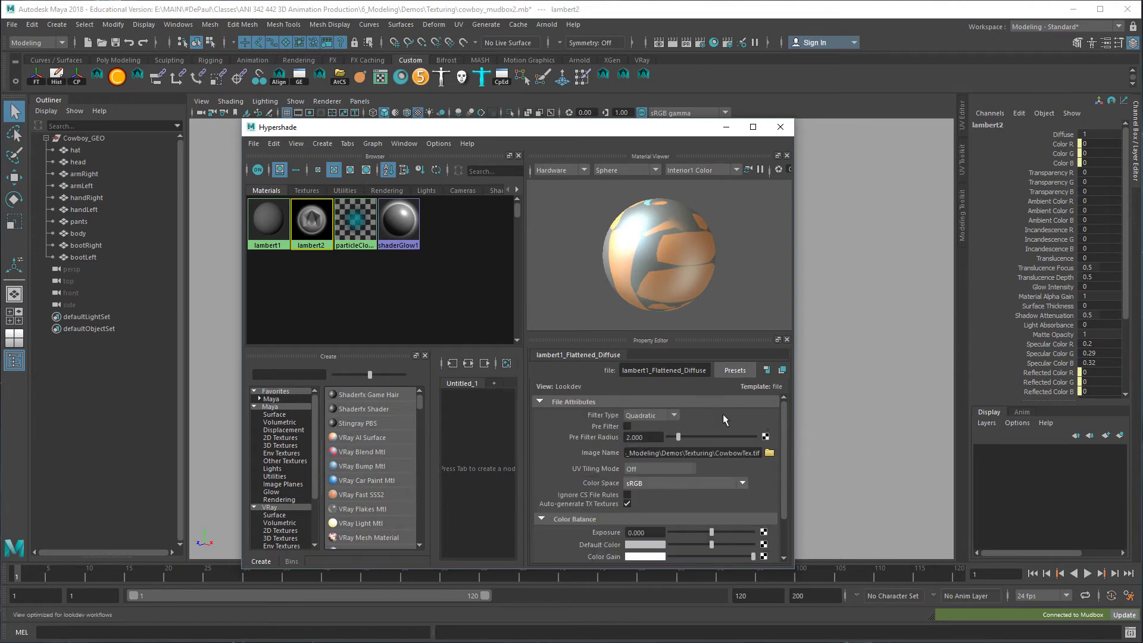
click(770, 453)
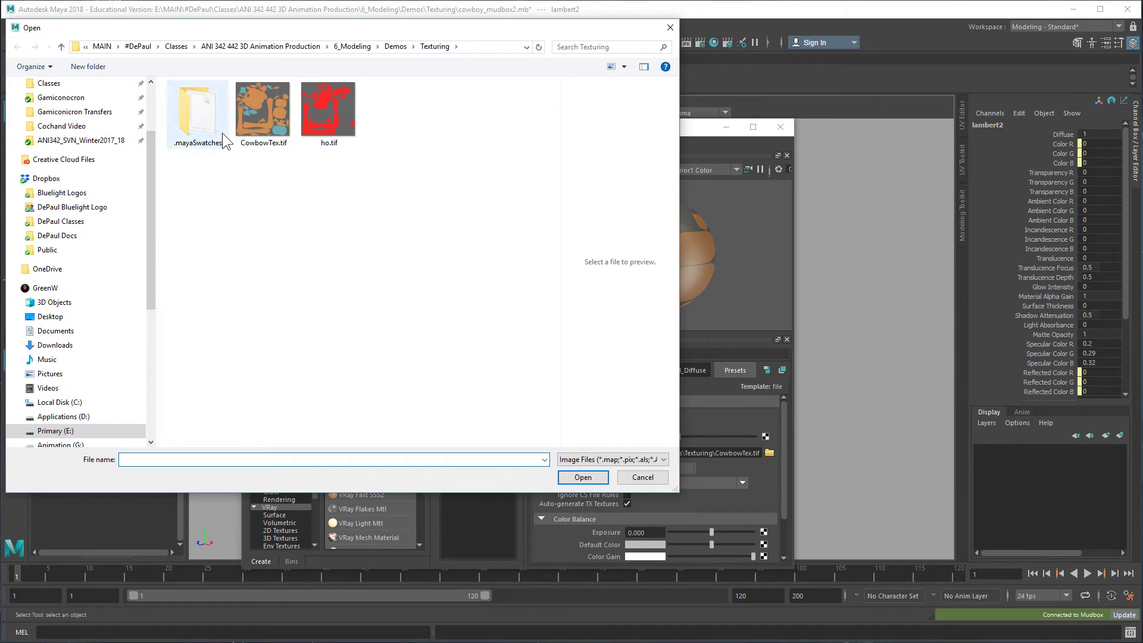
click(262, 128)
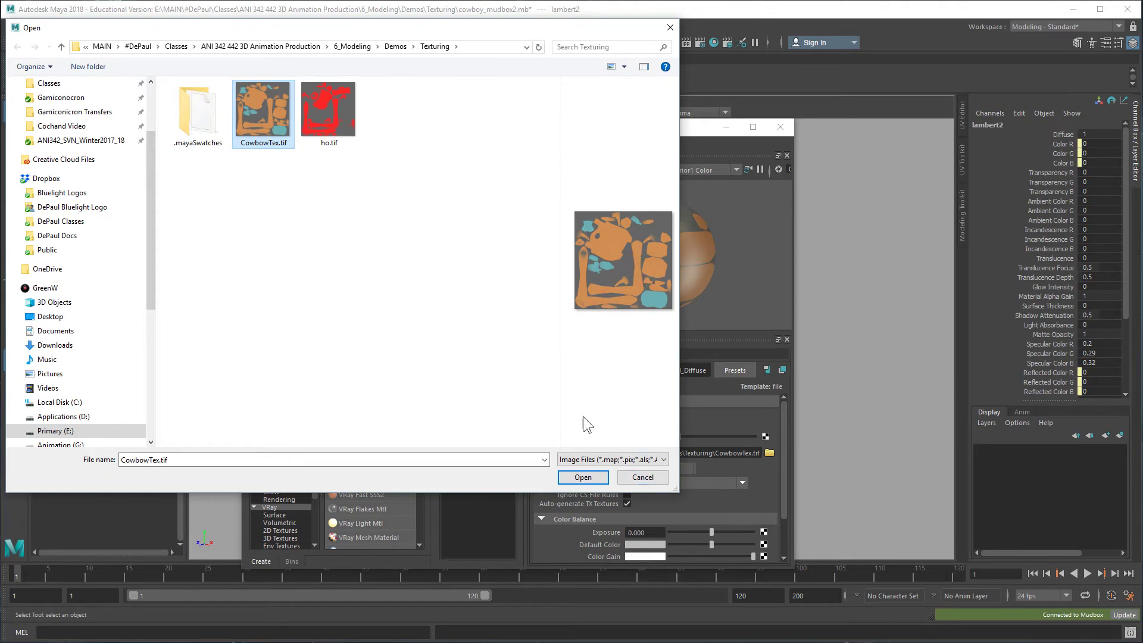
click(643, 478)
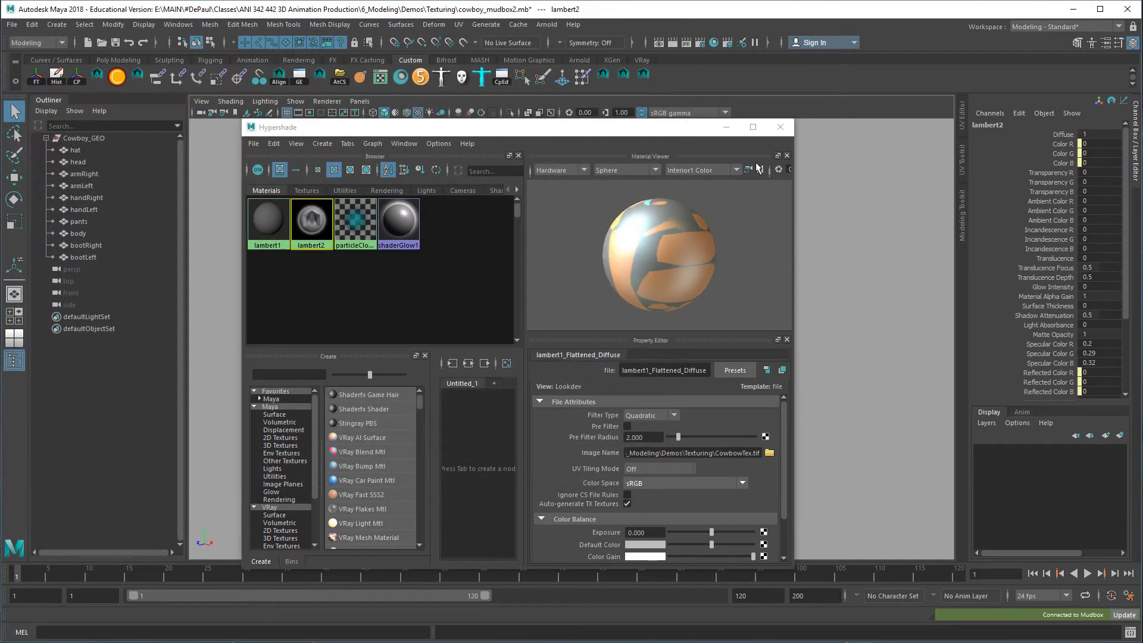
click(780, 127)
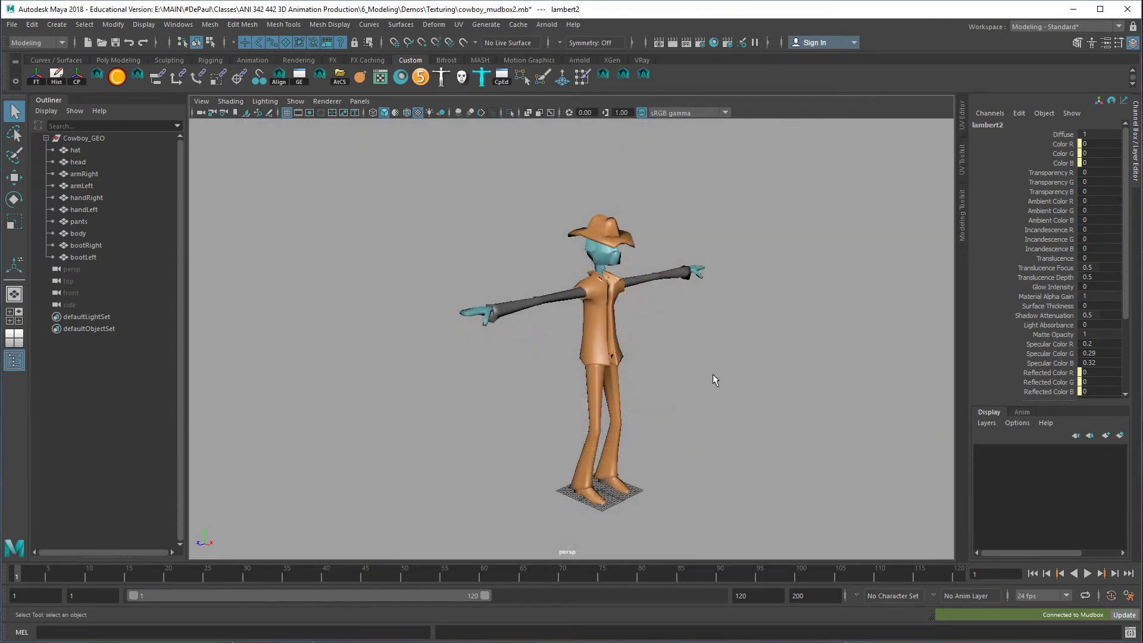
View the textured cowboy from the front, and use Send to Mudbox with Add to Current Scene to return to Mudbox
alt+drag(713, 374, 669, 374)
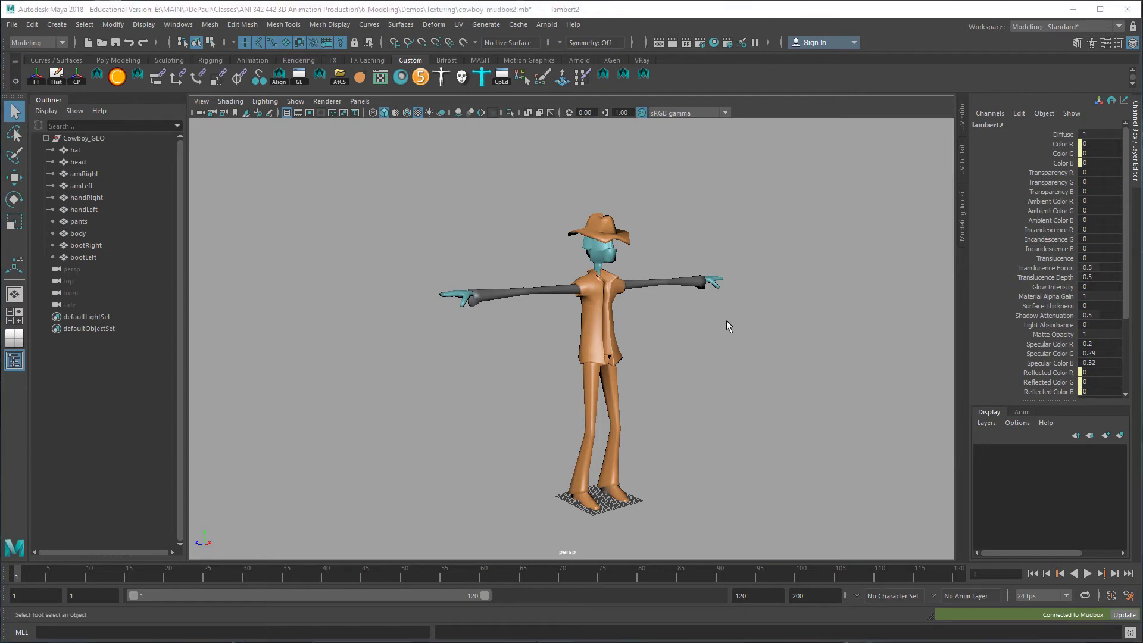
mouse_move(683, 423)
alt+mouse_down()
mouse_move(666, 411)
mouse_move(699, 395)
mouse_move(740, 400)
mouse_move(696, 413)
alt+mouse_up()
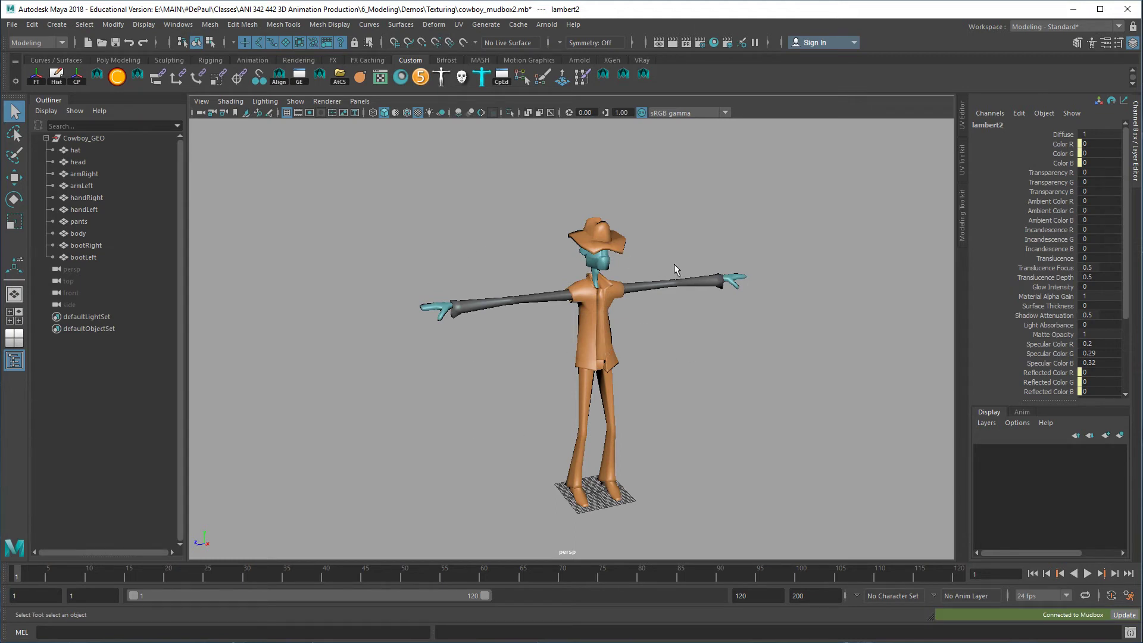
click(12, 24)
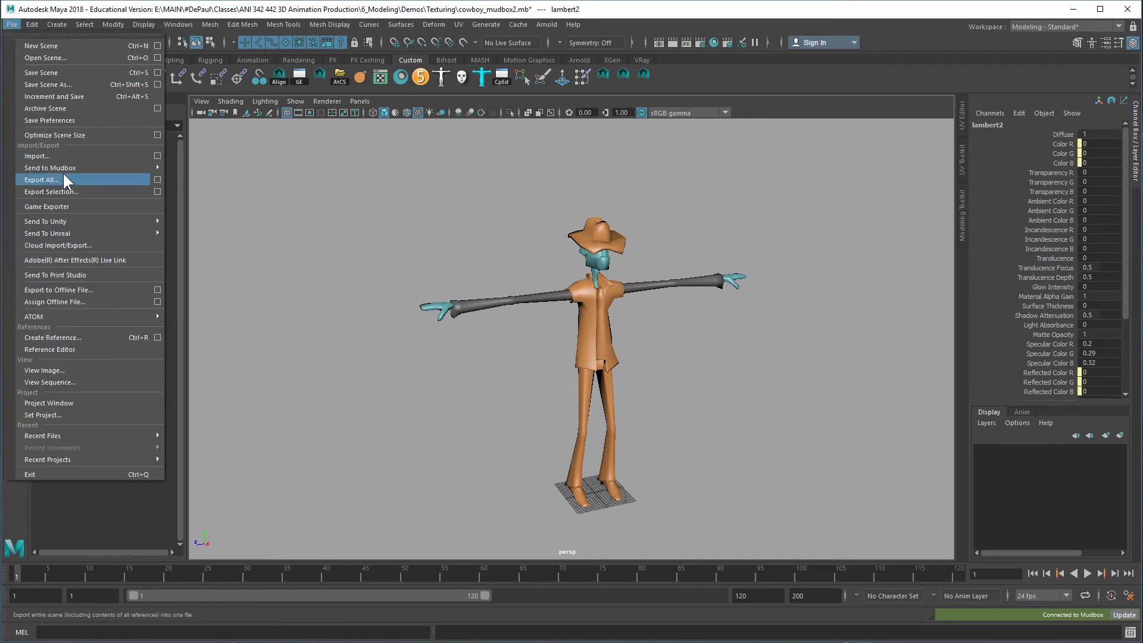
mouse_move(64, 167)
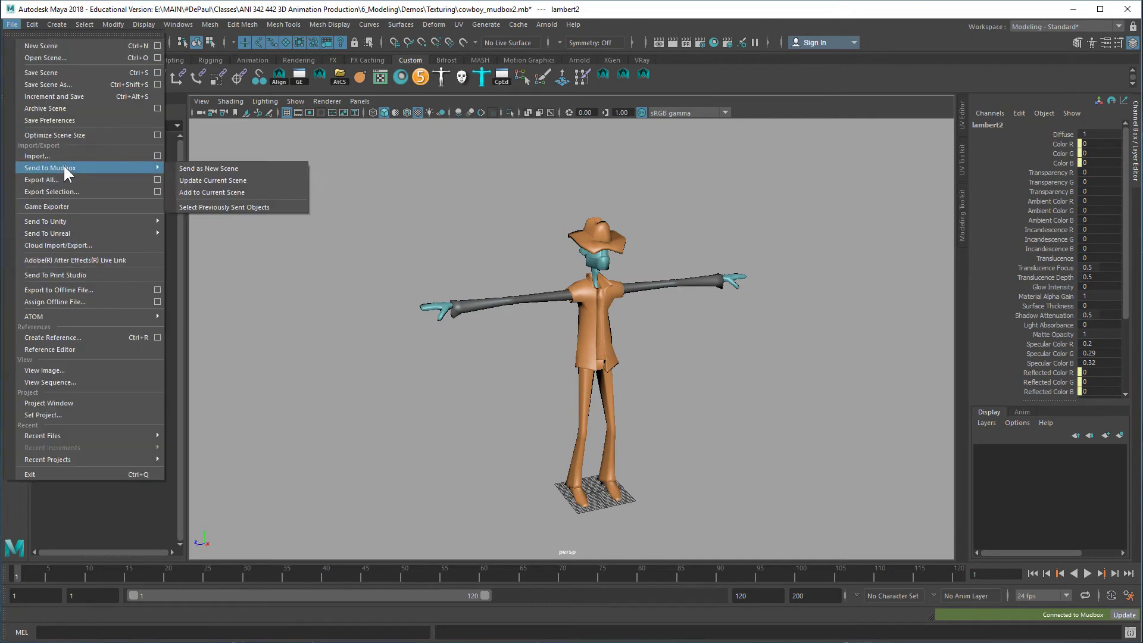
click(220, 192)
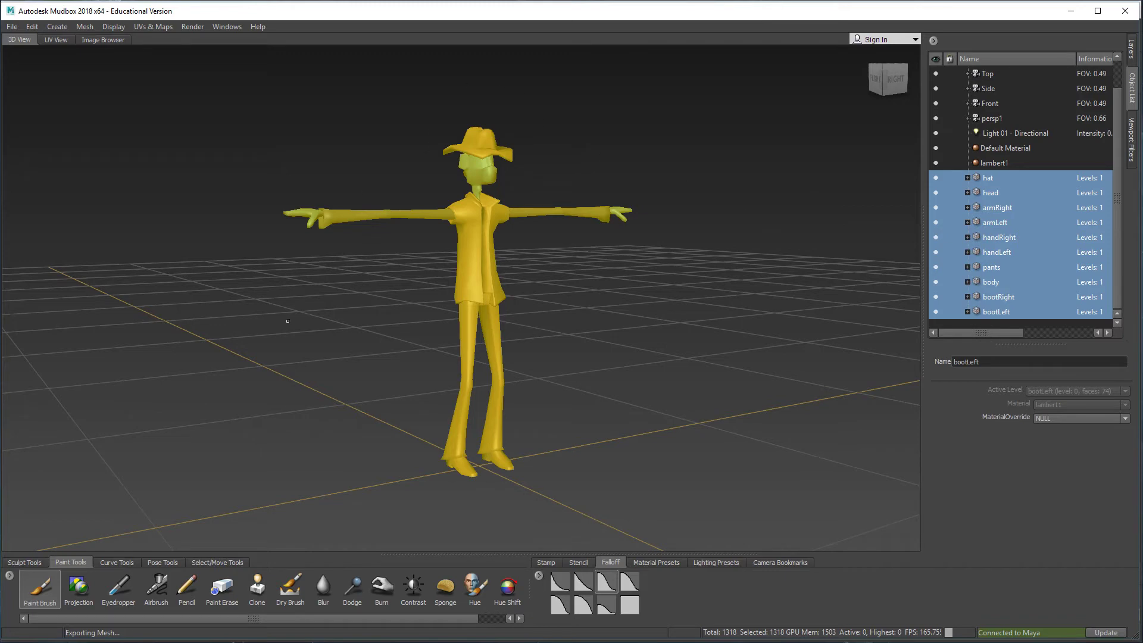
Reduce the selection to handRight and load the woven grid stamp into the Paint Brush, with the shirt in close view
click(1004, 237)
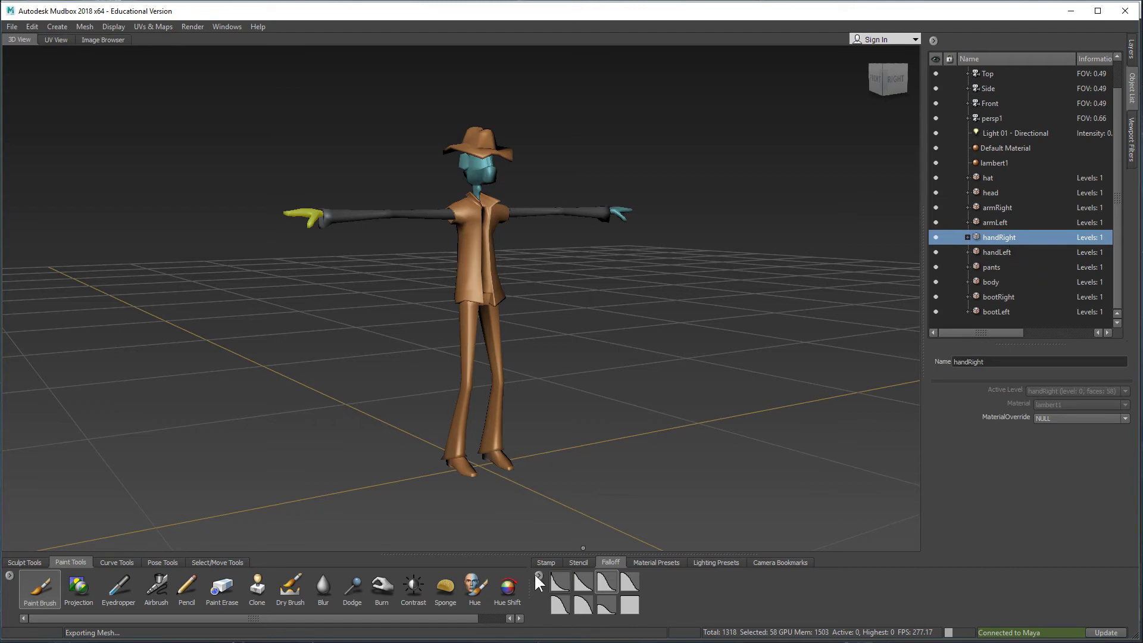
scroll(521, 293, up, 1)
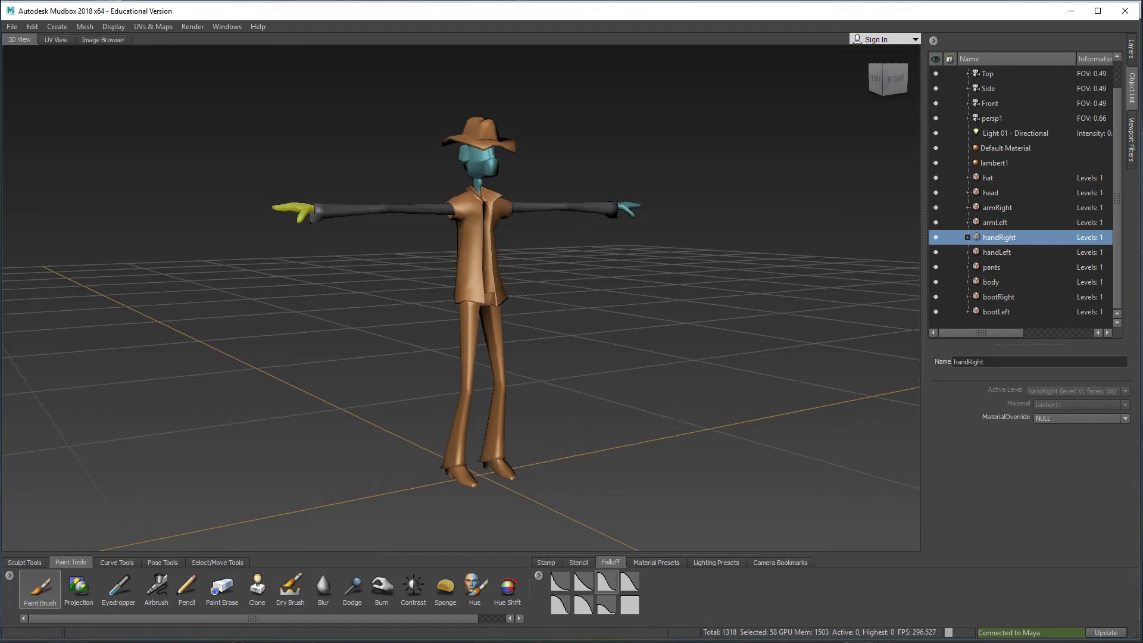
alt+right_drag(522, 293, 839, 331)
alt+middle_drag(839, 332, 833, 476)
alt+right_drag(833, 476, 857, 482)
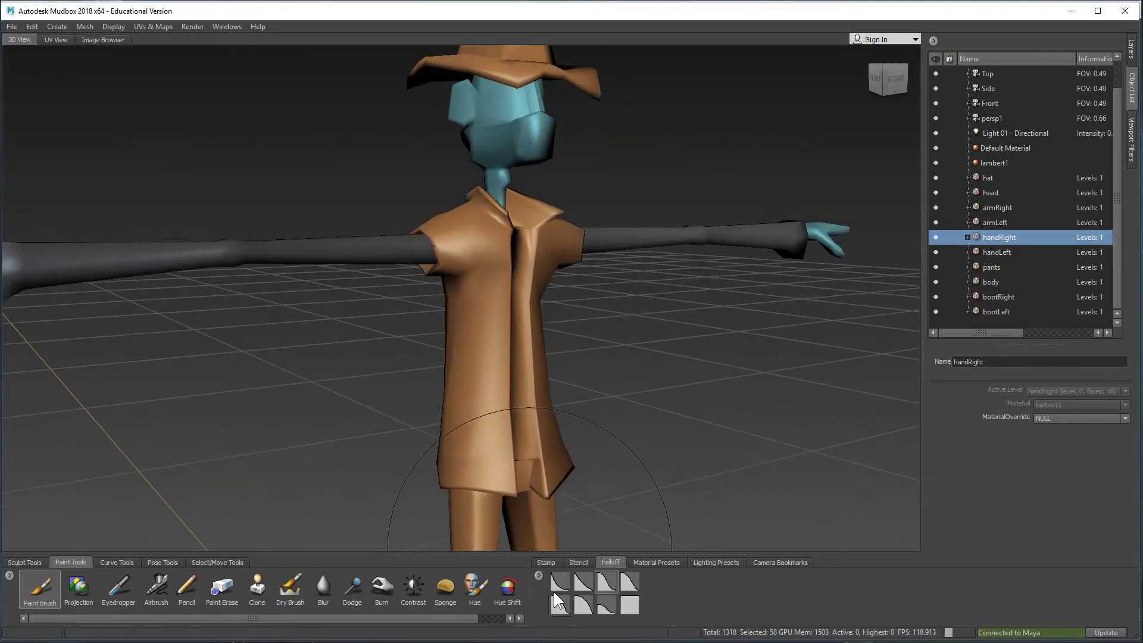
click(546, 563)
click(601, 590)
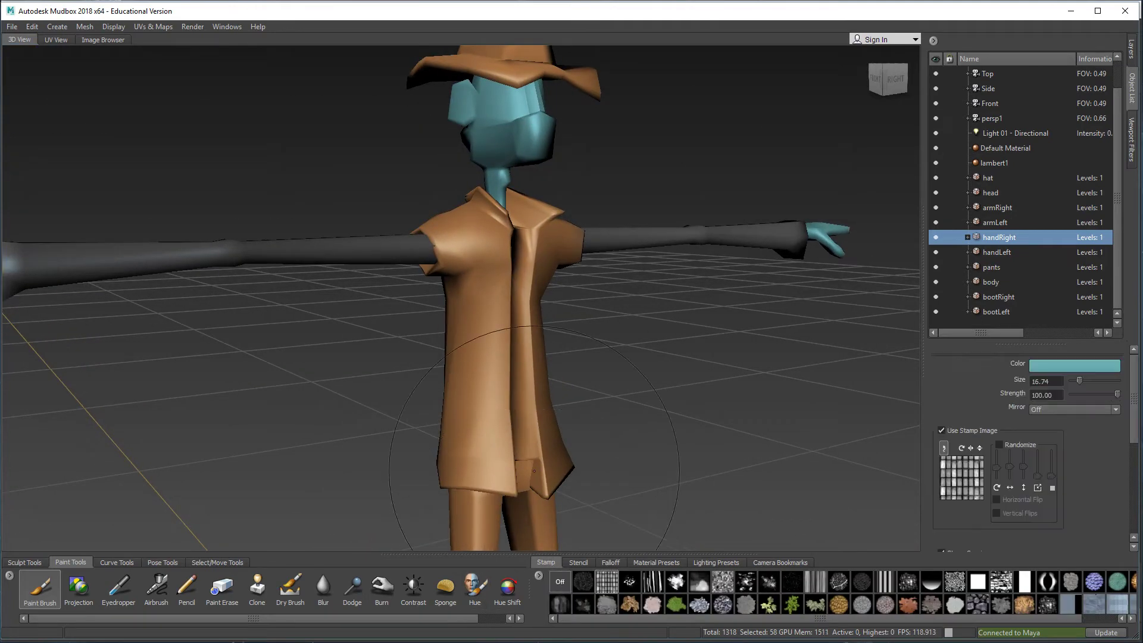
alt+drag(660, 351, 619, 355)
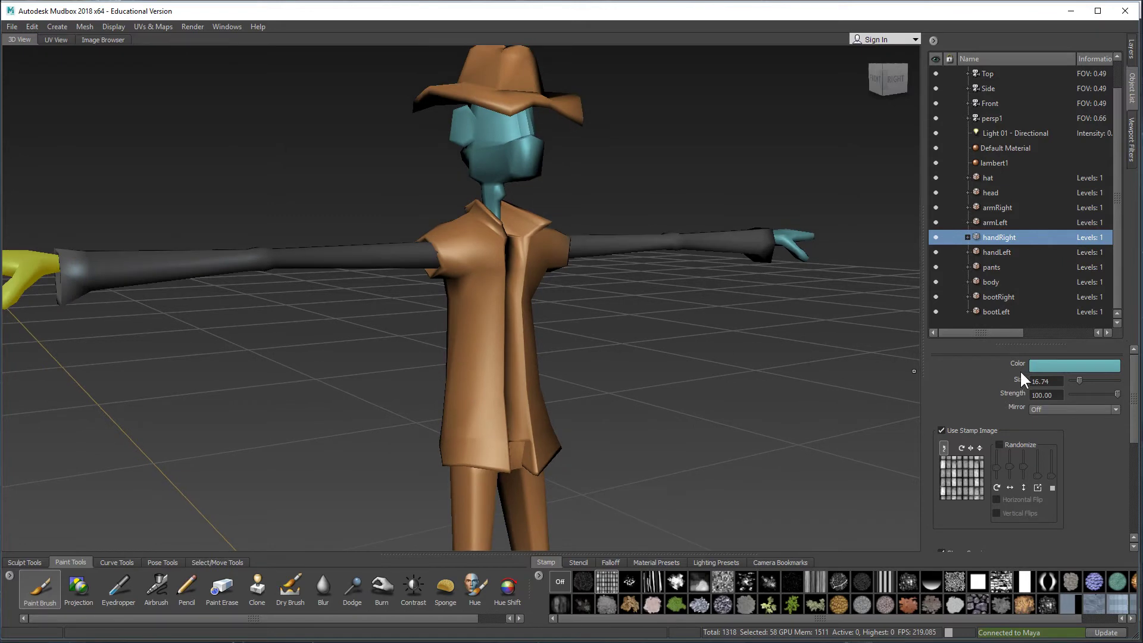
Set the Paint Brush color to a muted red with RGB 0.706, 0.424, 0.424
click(1046, 365)
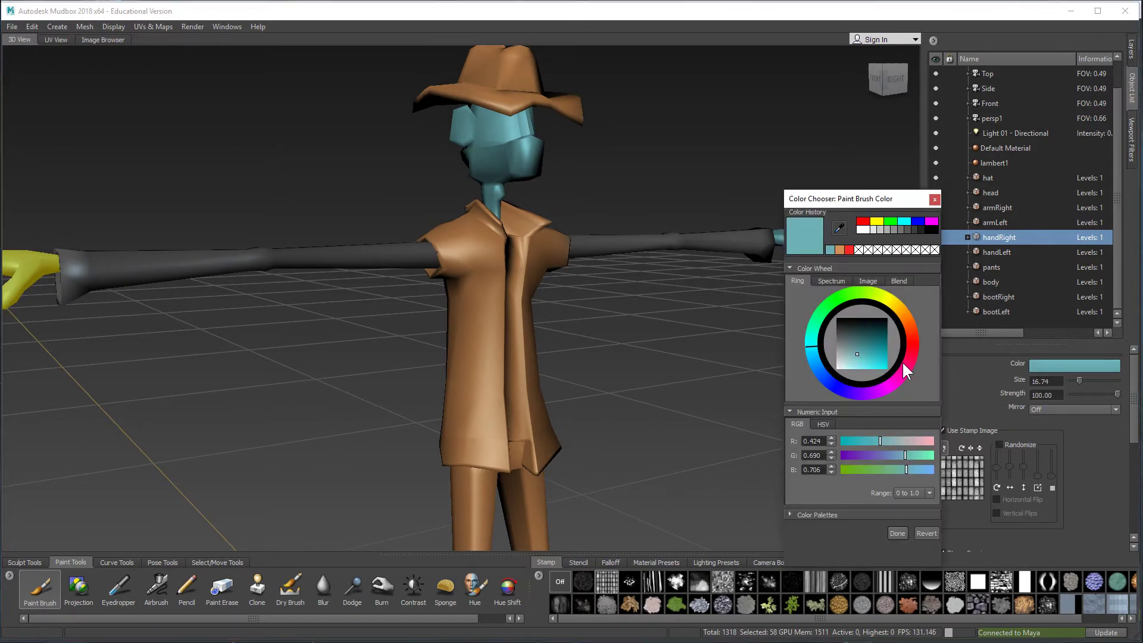
drag(903, 363, 909, 341)
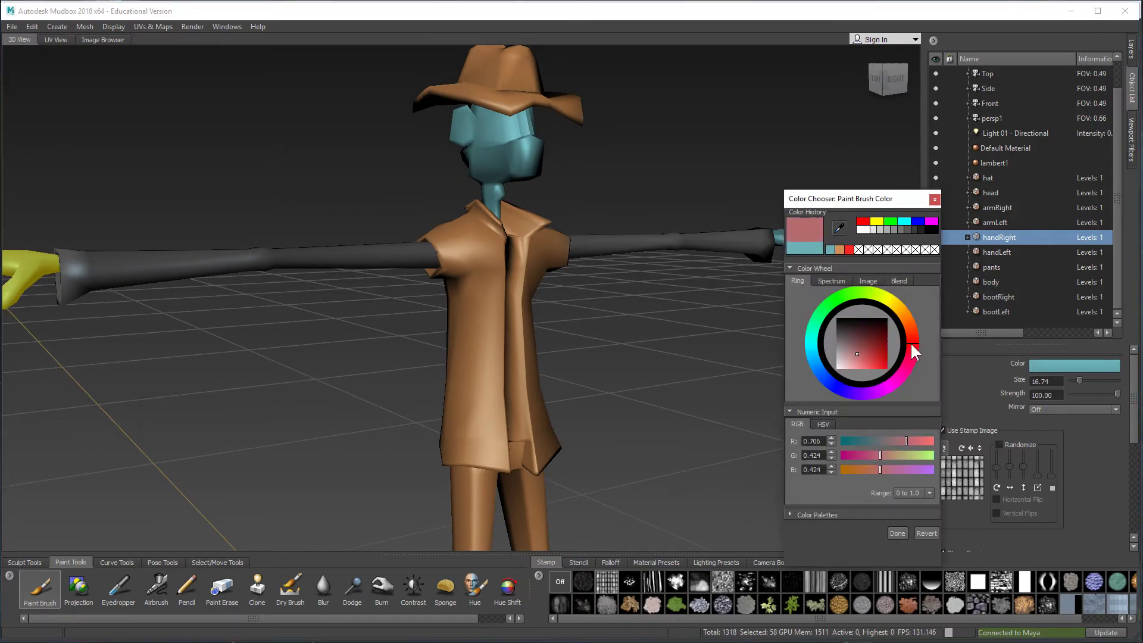
click(897, 532)
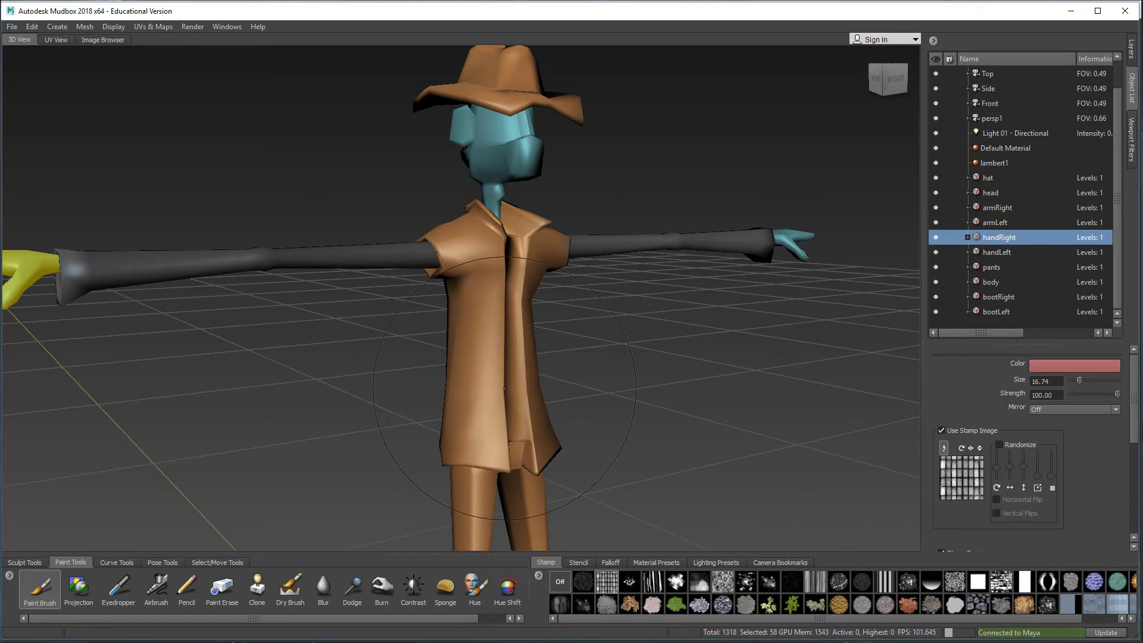
Reduce the brush size to about 6.39, undo the test strokes and paint the woven red pattern over the shirt's front
key(b)
mouse_move(504, 388)
mouse_down()
mouse_move(455, 375)
mouse_move(480, 397)
mouse_move(481, 376)
mouse_move(456, 390)
mouse_move(456, 441)
mouse_move(471, 410)
mouse_move(480, 233)
mouse_move(480, 376)
mouse_up()
key(ctrl+z)
key(b)
mouse_move(571, 381)
alt+mouse_down()
mouse_move(536, 379)
mouse_move(565, 381)
mouse_move(593, 451)
alt+mouse_up()
key(ctrl+z)
key(ctrl+z)
mouse_move(602, 385)
mouse_down()
mouse_move(606, 423)
mouse_move(586, 410)
mouse_move(575, 333)
mouse_move(607, 256)
mouse_move(629, 346)
mouse_move(524, 309)
mouse_up()
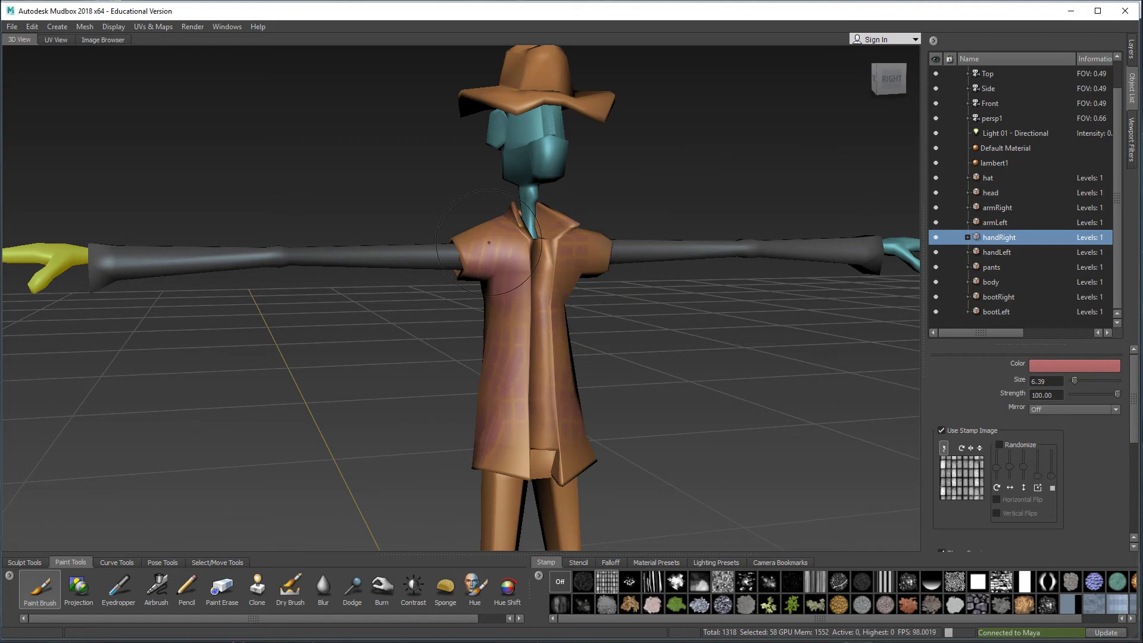
Paint the same woven red pattern over the back and side of the shirt
alt+drag(489, 242, 404, 301)
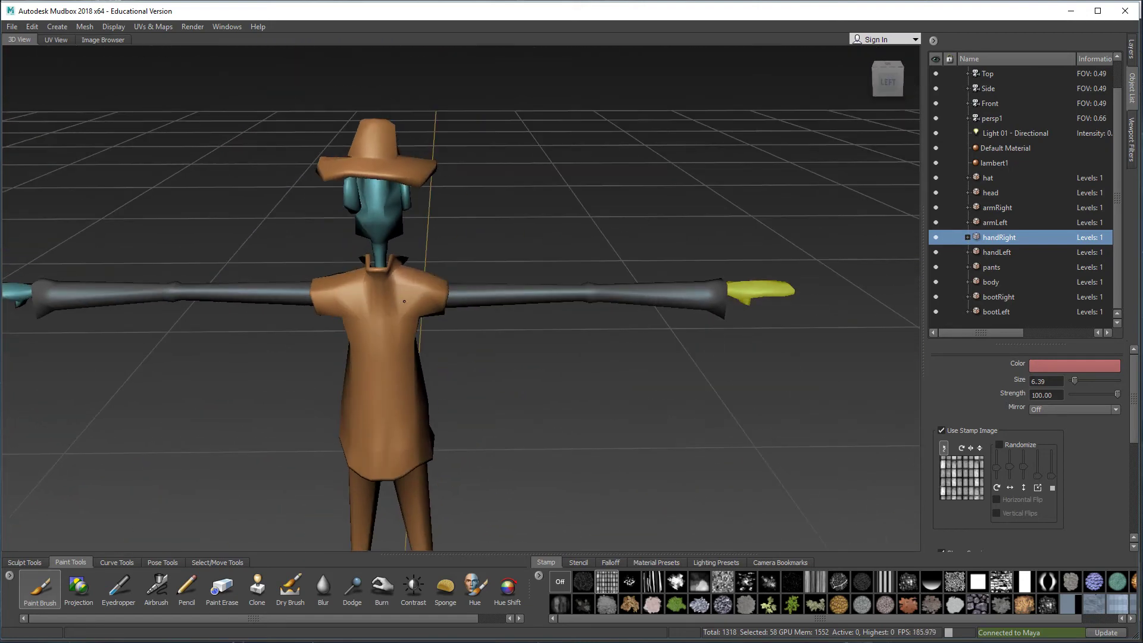
mouse_move(366, 410)
mouse_down()
mouse_move(378, 440)
mouse_move(397, 406)
mouse_move(384, 321)
mouse_move(348, 295)
mouse_move(396, 316)
mouse_move(417, 304)
mouse_up()
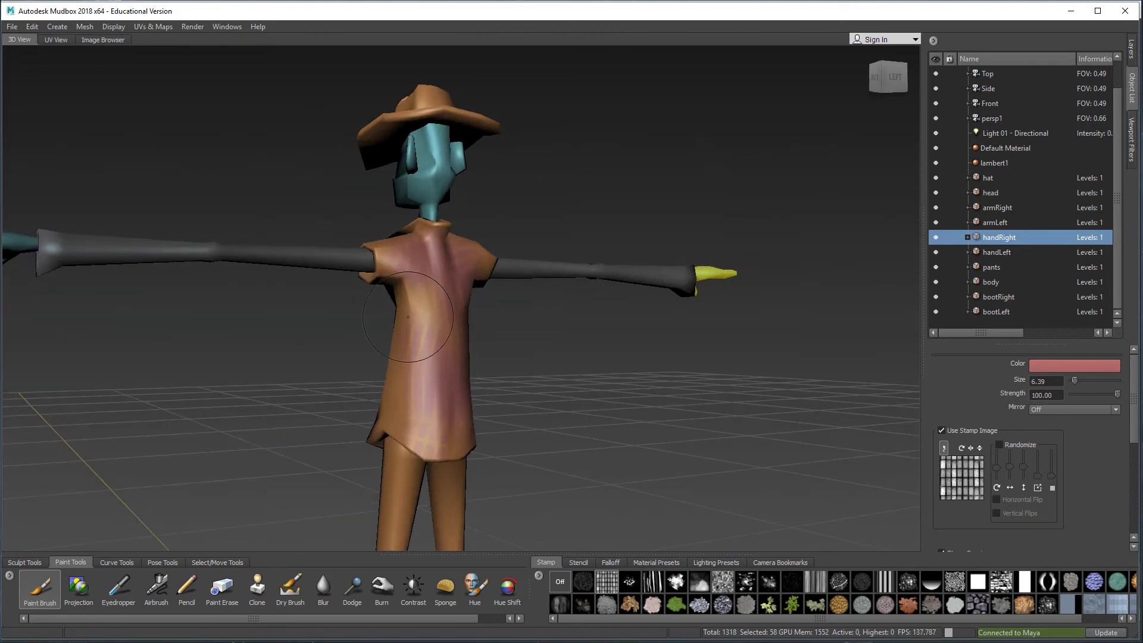
mouse_move(421, 354)
mouse_down()
mouse_move(408, 398)
mouse_move(392, 405)
mouse_move(362, 376)
mouse_move(375, 351)
mouse_move(417, 333)
mouse_up()
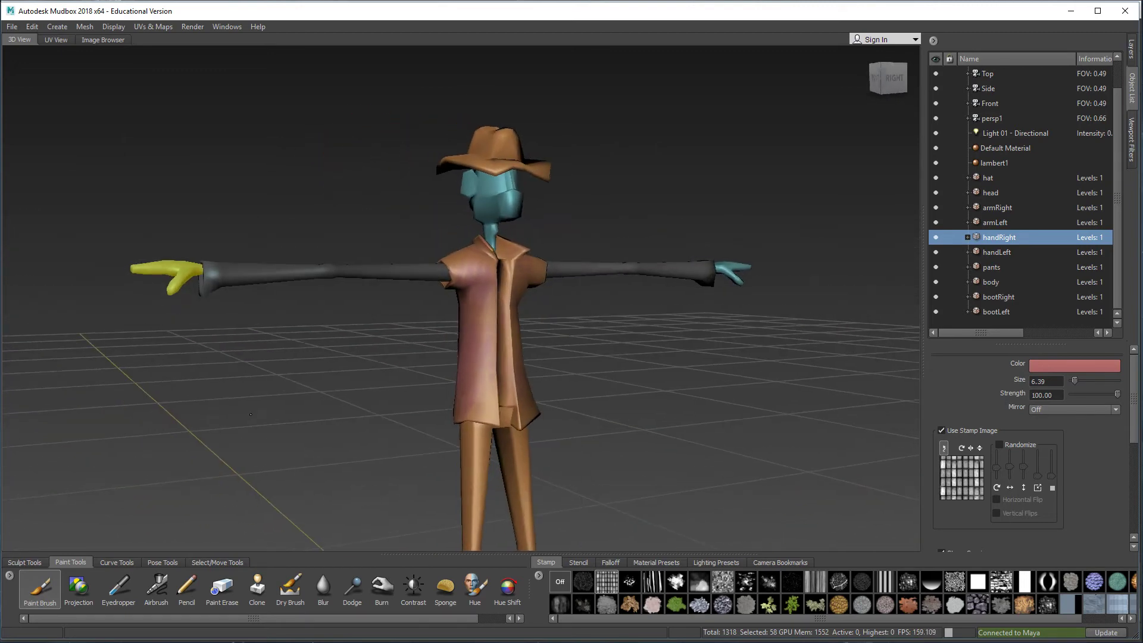
Examine the painted pattern on the shirt's front up close, and view the whole cowboy figure from the front
alt+right_drag(417, 333, 448, 380)
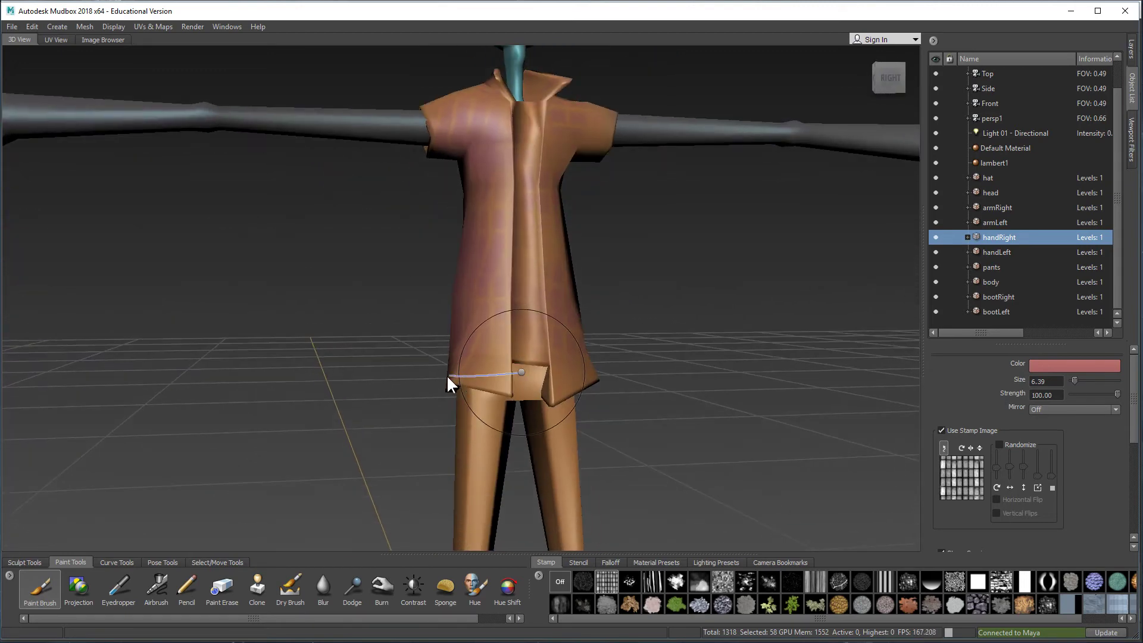
alt+middle_drag(508, 369, 507, 439)
alt+right_drag(507, 439, 488, 415)
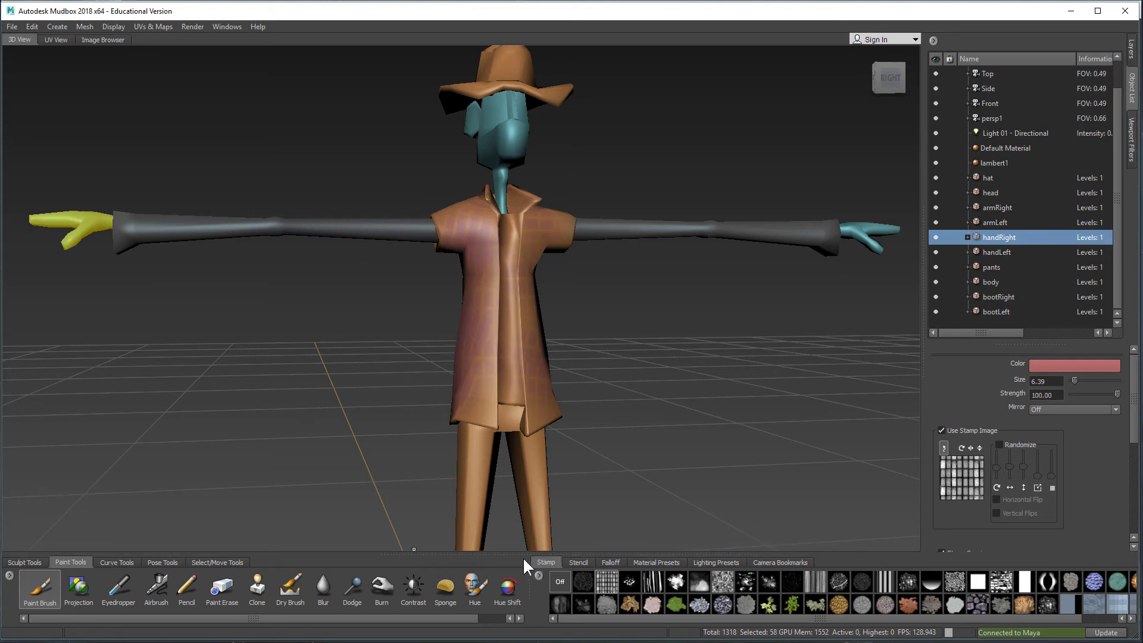
alt+right_drag(535, 342, 453, 273)
alt+middle_drag(452, 272, 478, 310)
scroll(477, 310, down, 2)
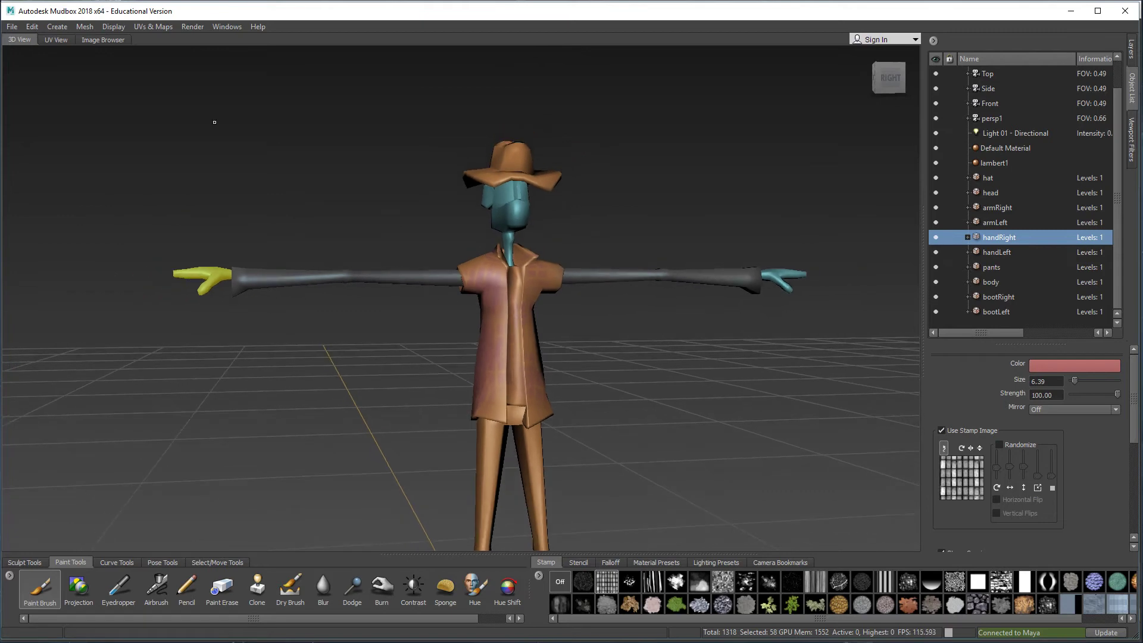
alt+right_drag(665, 358, 599, 355)
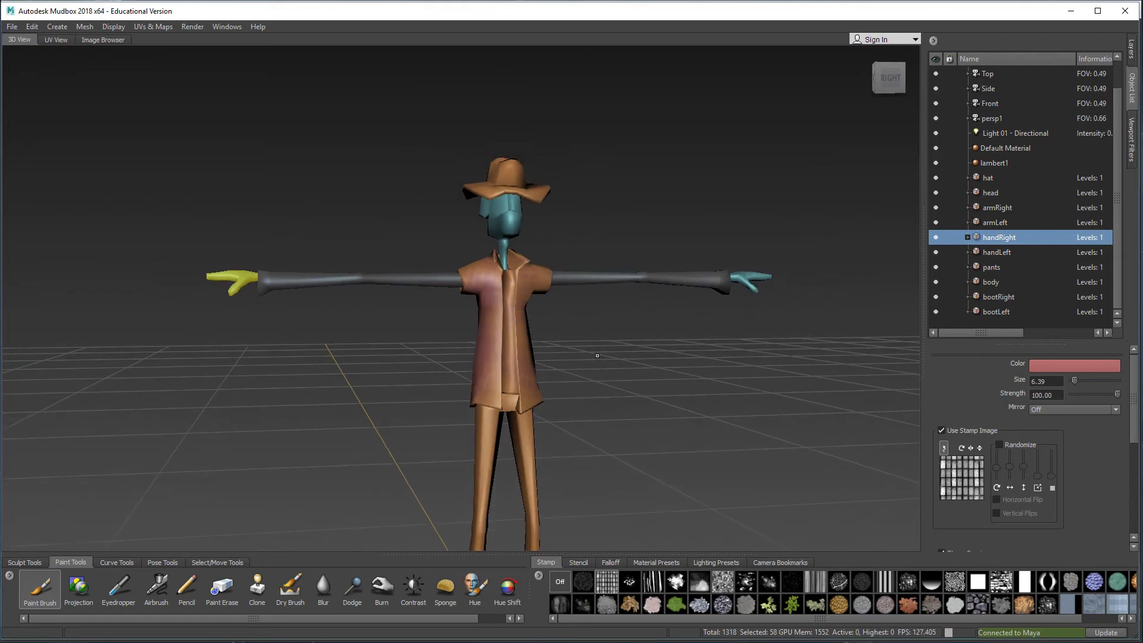
alt+middle_drag(599, 355, 573, 243)
alt+right_drag(572, 242, 564, 280)
alt+middle_drag(564, 281, 537, 318)
alt+right_drag(537, 318, 506, 326)
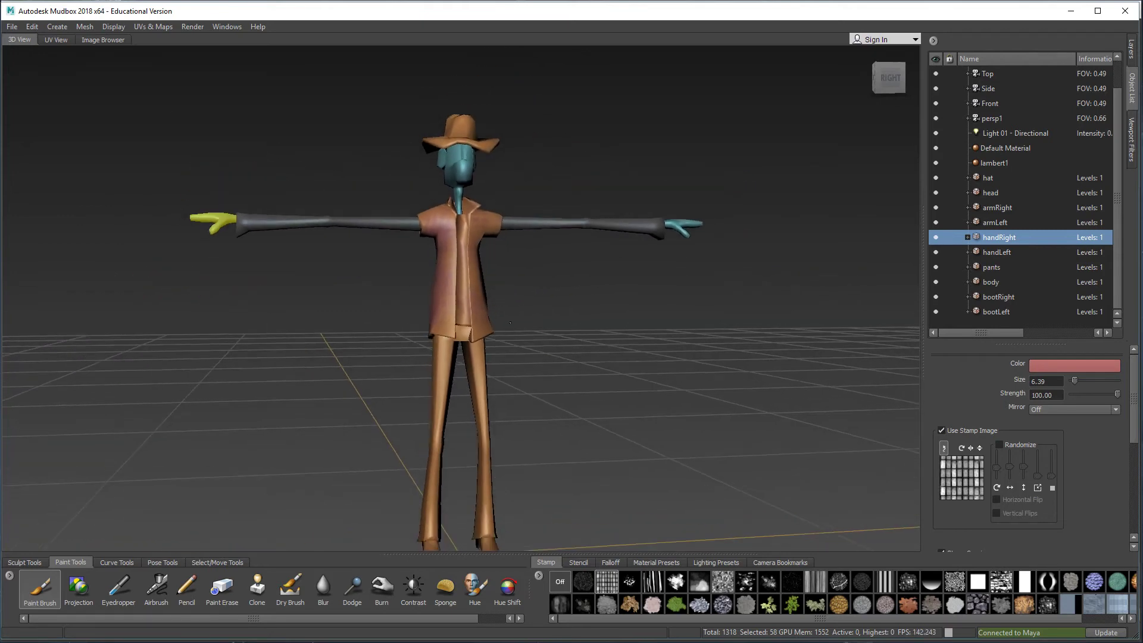
mouse_move(507, 326)
alt+middle_down()
mouse_move(492, 244)
mouse_move(492, 313)
alt+middle_up()
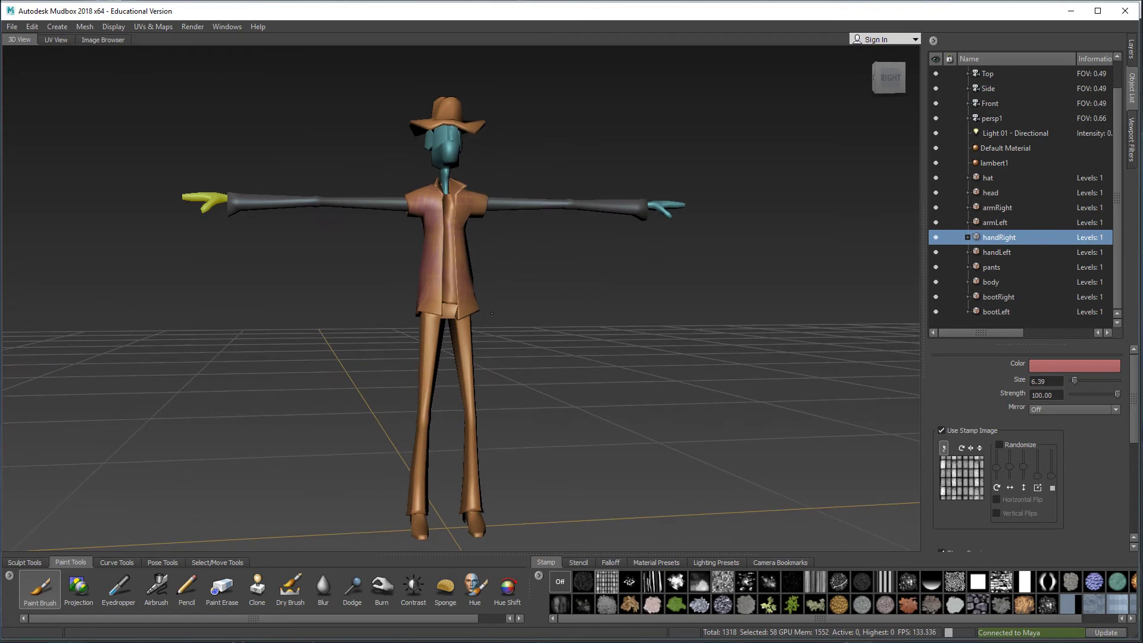
Turn off the stamp image, select all meshes from hat to bootLeft and flatten them to UV space
click(941, 431)
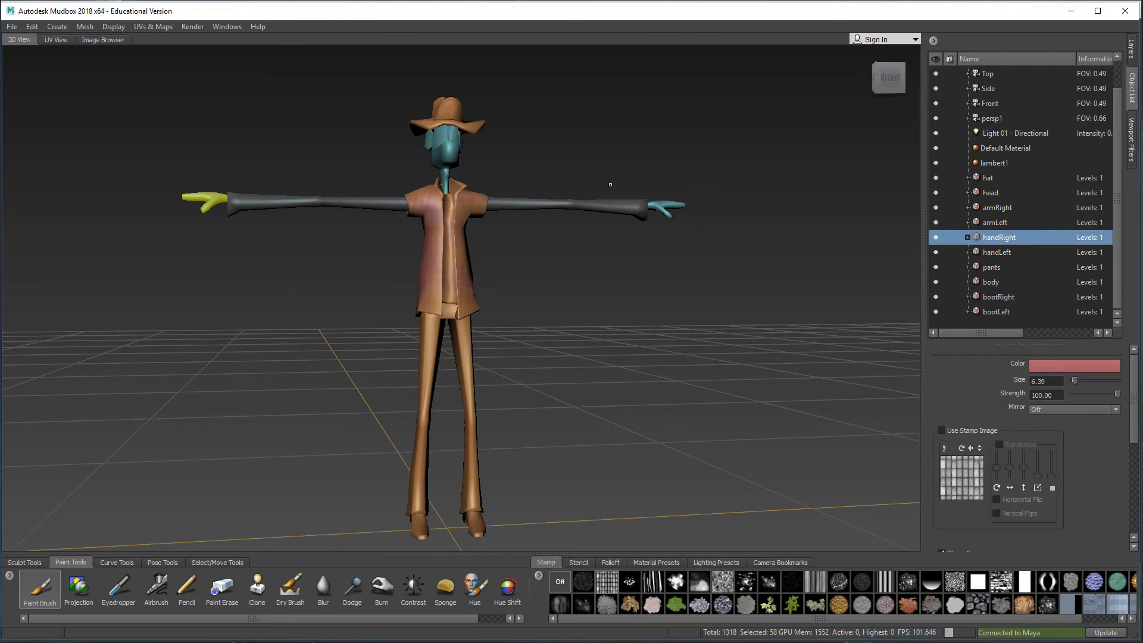
click(1002, 178)
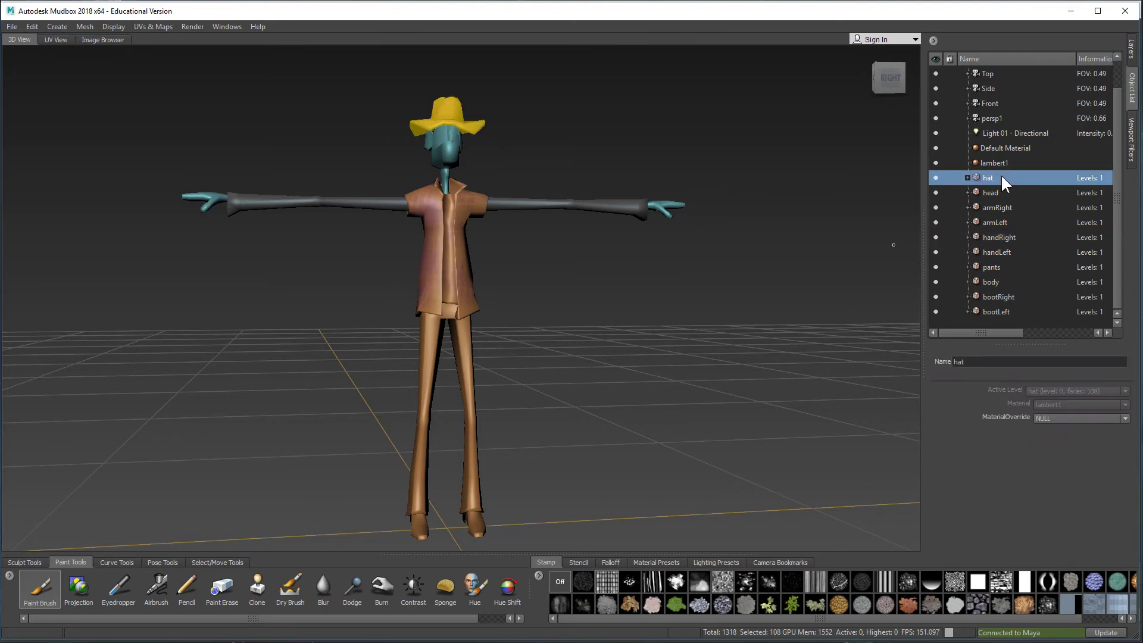
shift+click(1003, 309)
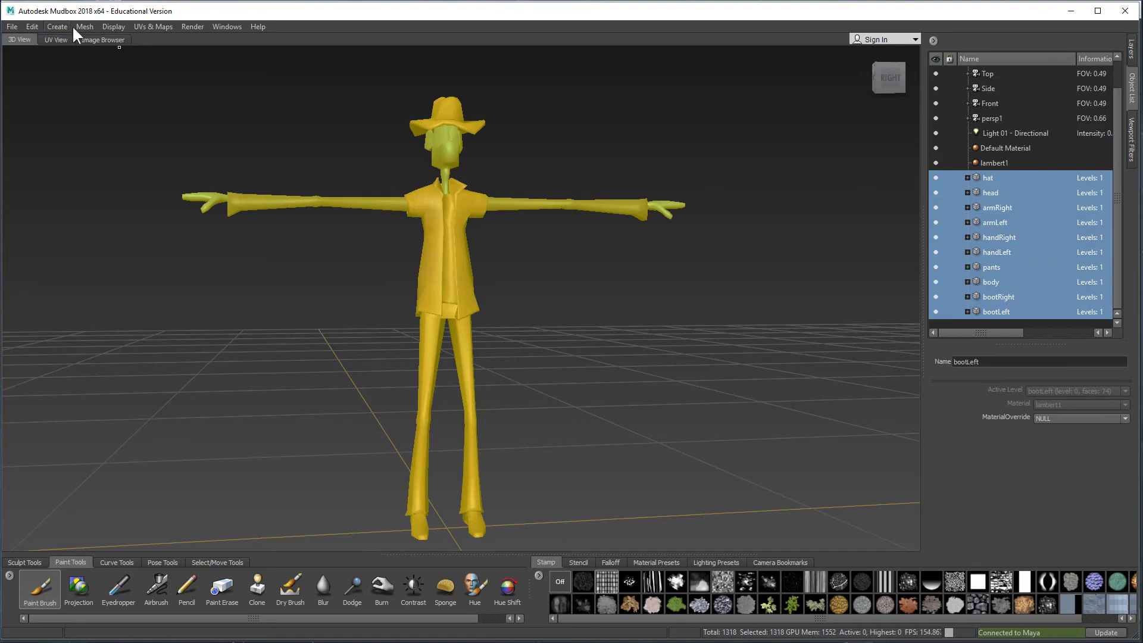
click(159, 28)
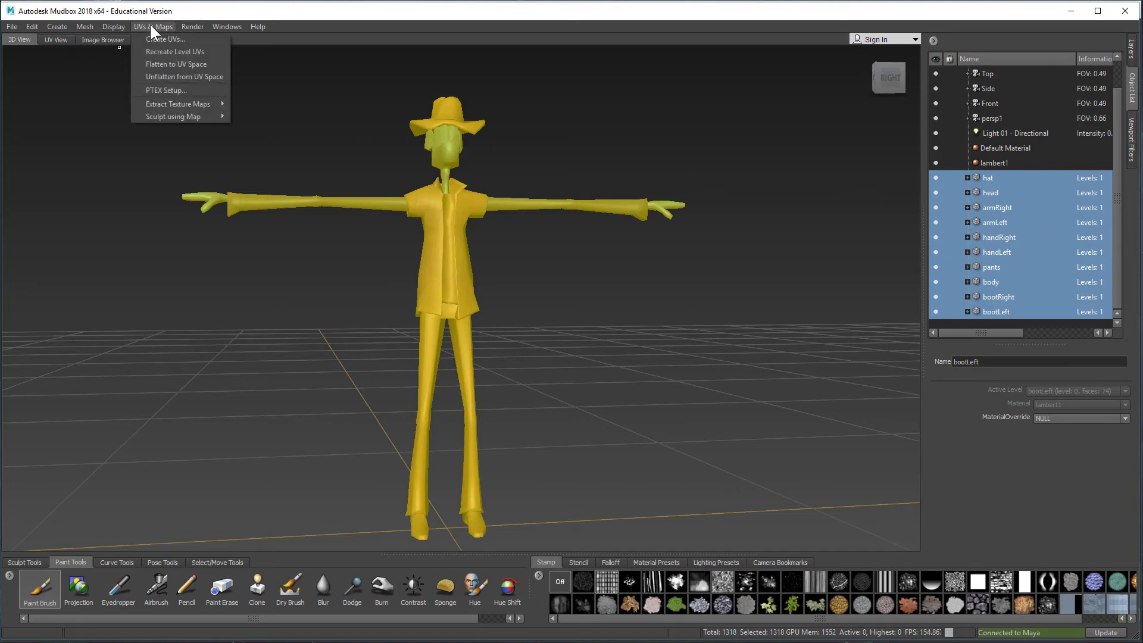
click(194, 65)
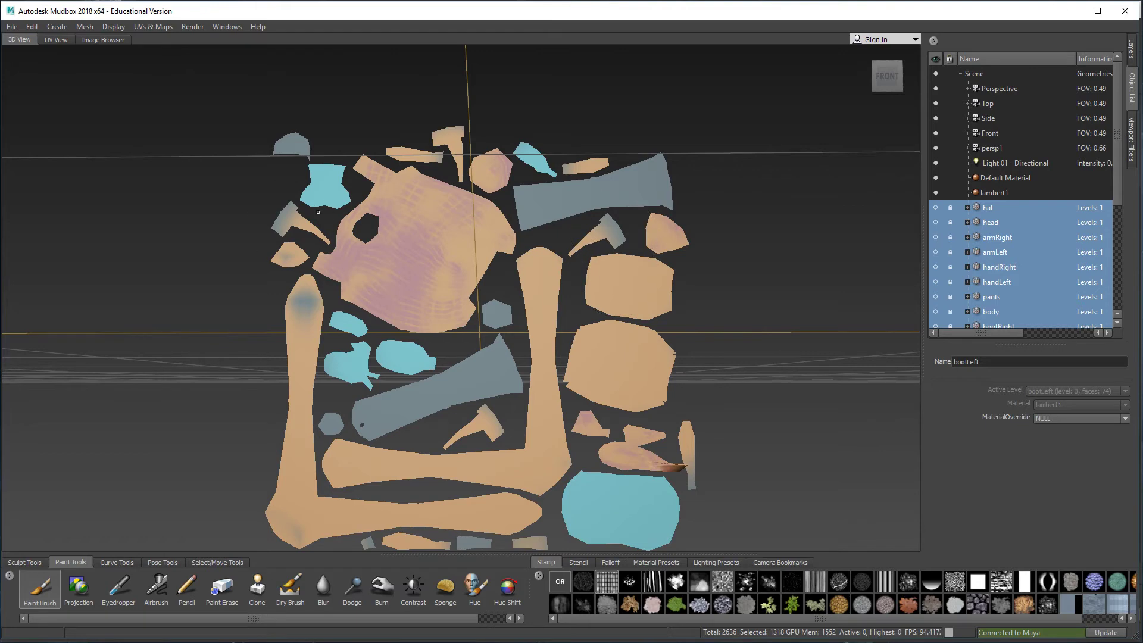
Set the Paint Brush color to a dark brownish red with hue 8, saturation about 0.53 and value about 0.49
click(33, 591)
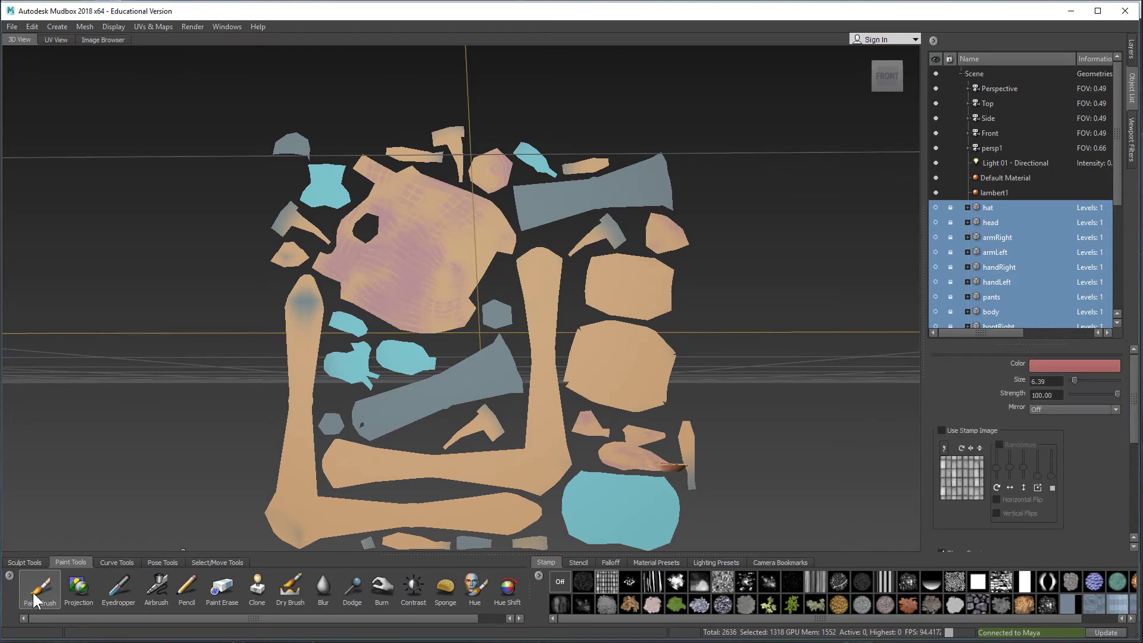
click(1080, 365)
drag(880, 368, 874, 363)
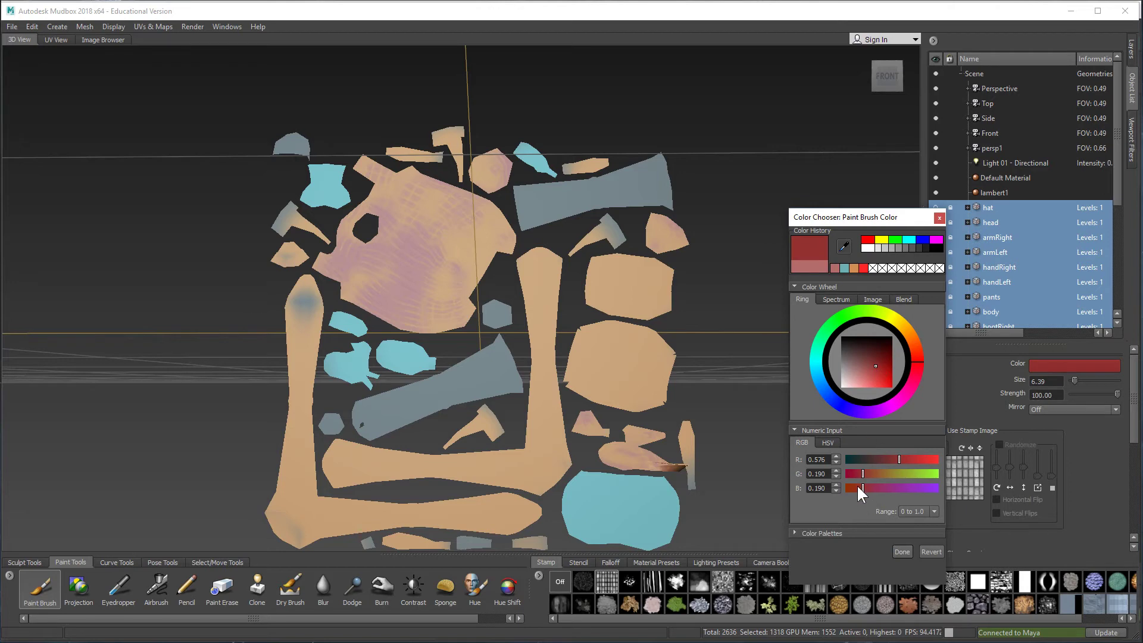
drag(856, 484, 861, 472)
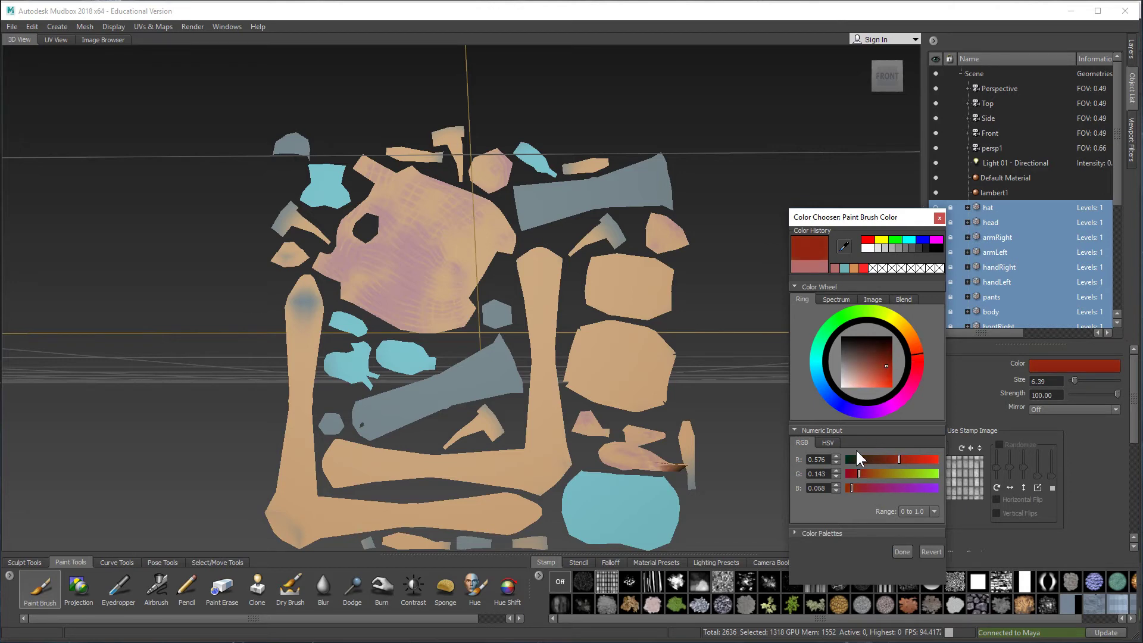
click(827, 443)
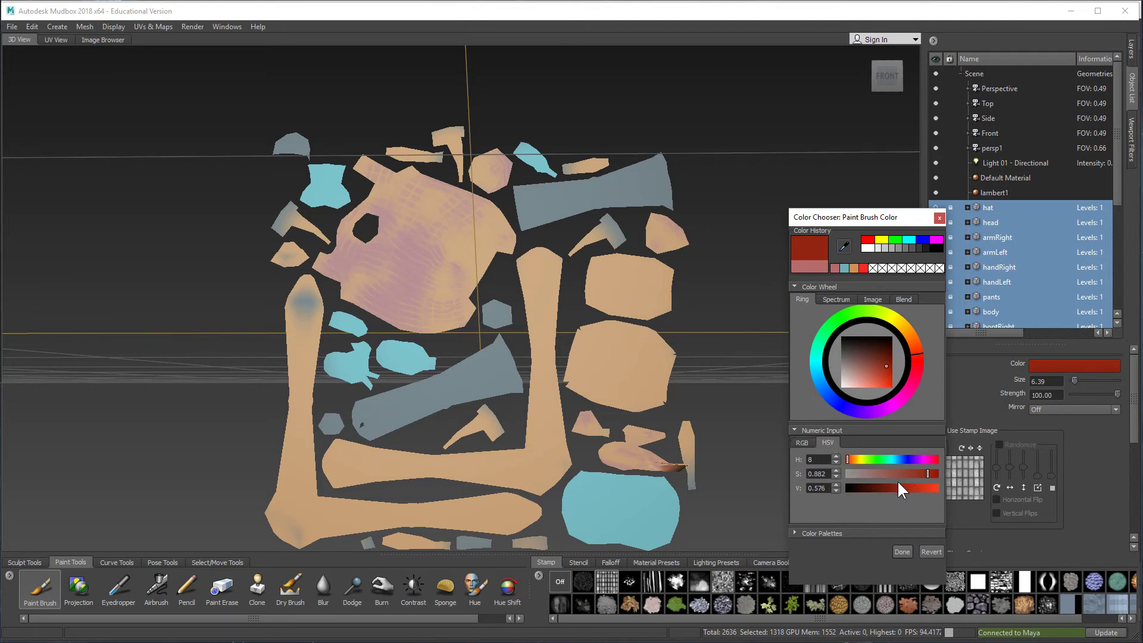
mouse_move(898, 485)
mouse_down()
mouse_move(909, 473)
mouse_move(891, 474)
mouse_up()
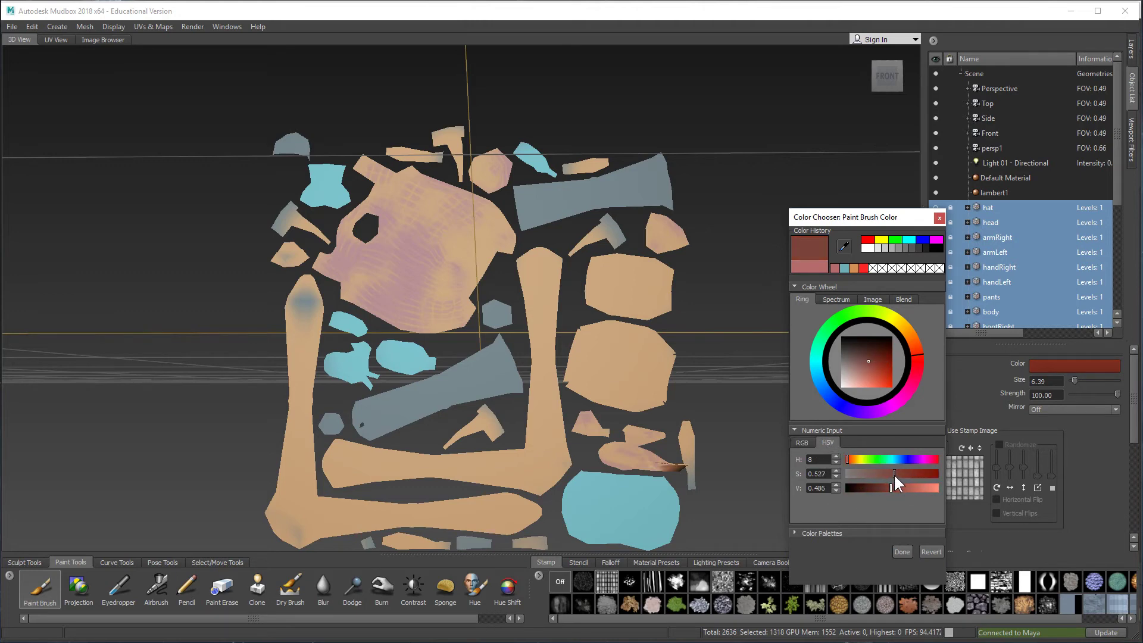
click(900, 550)
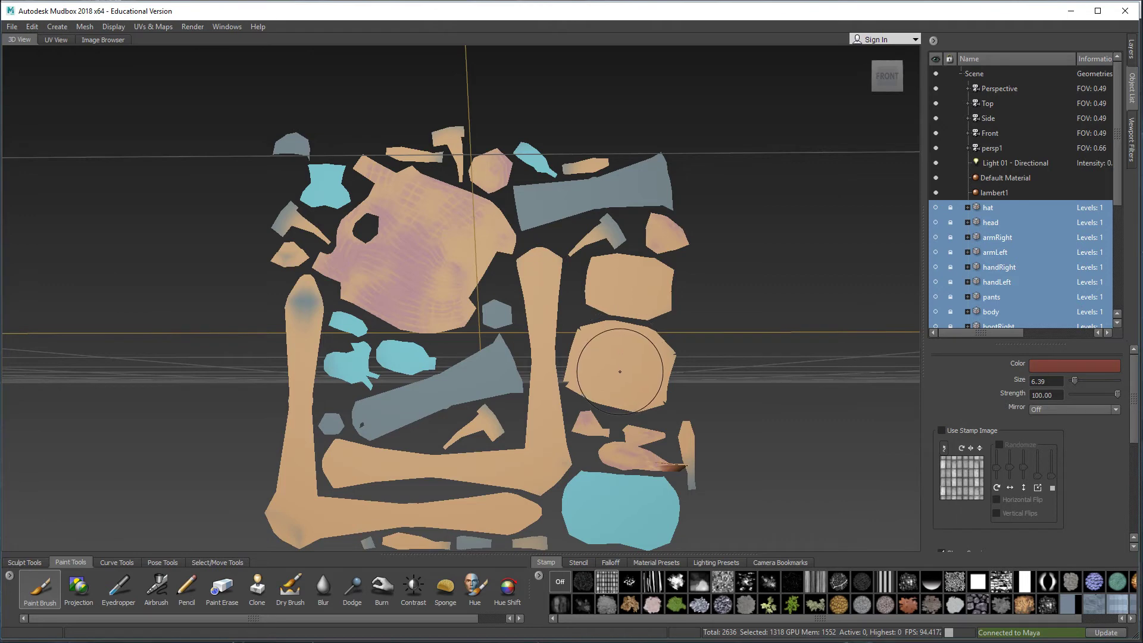
Test the color on the larger rounded tan UV piece, undo the last dab and set the brush to HSV 7, 0.659, 0.588
drag(620, 353, 624, 359)
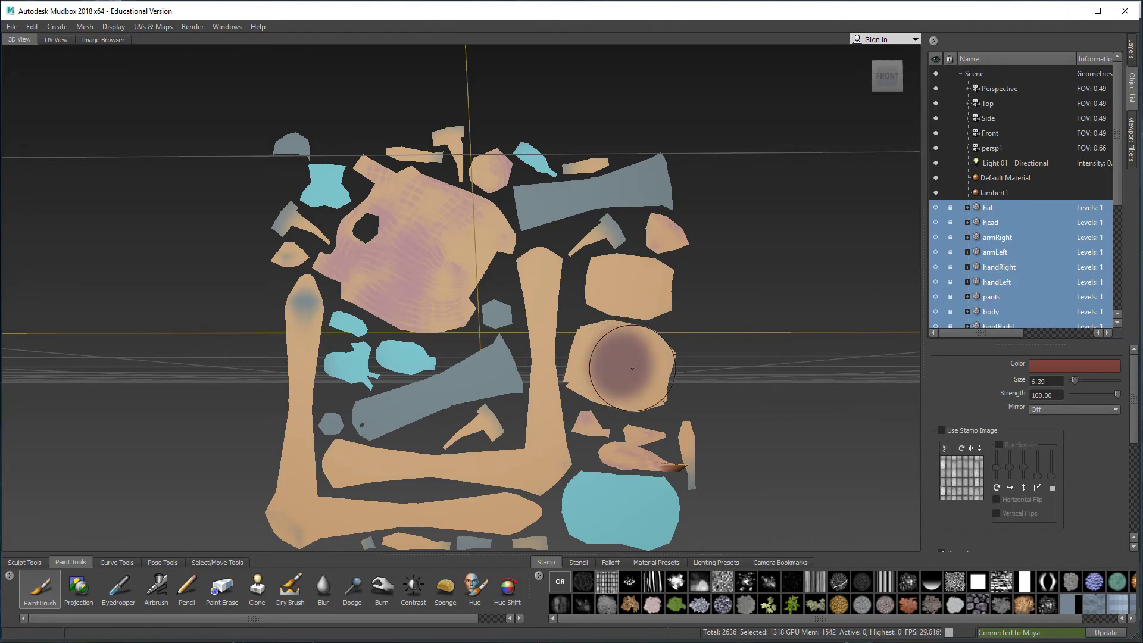
key(ctrl+z)
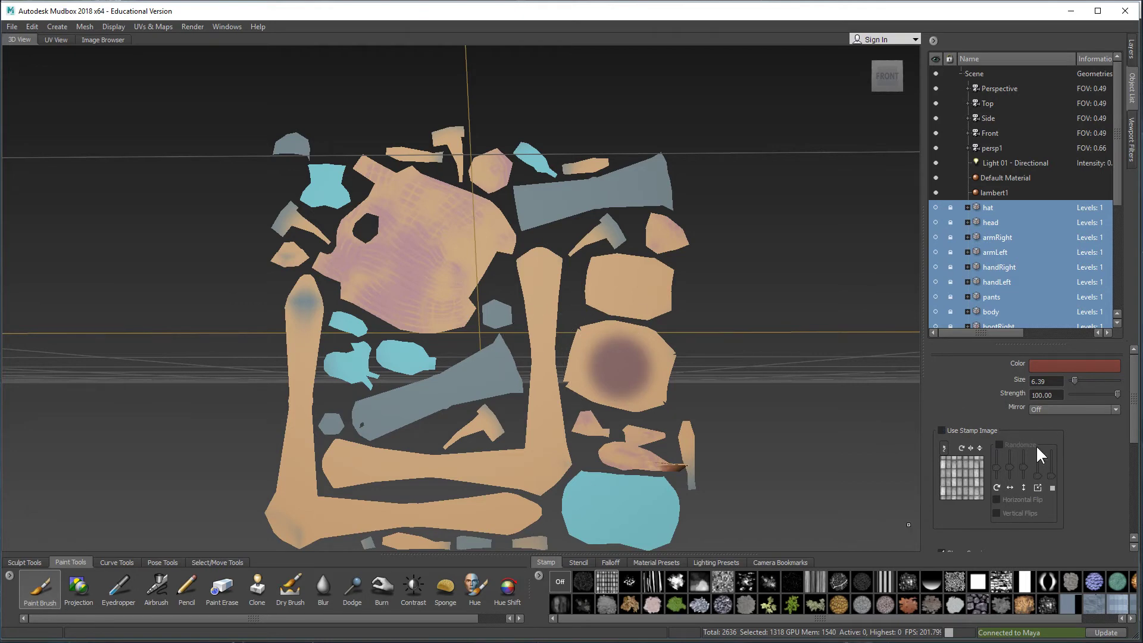
click(1044, 368)
click(879, 386)
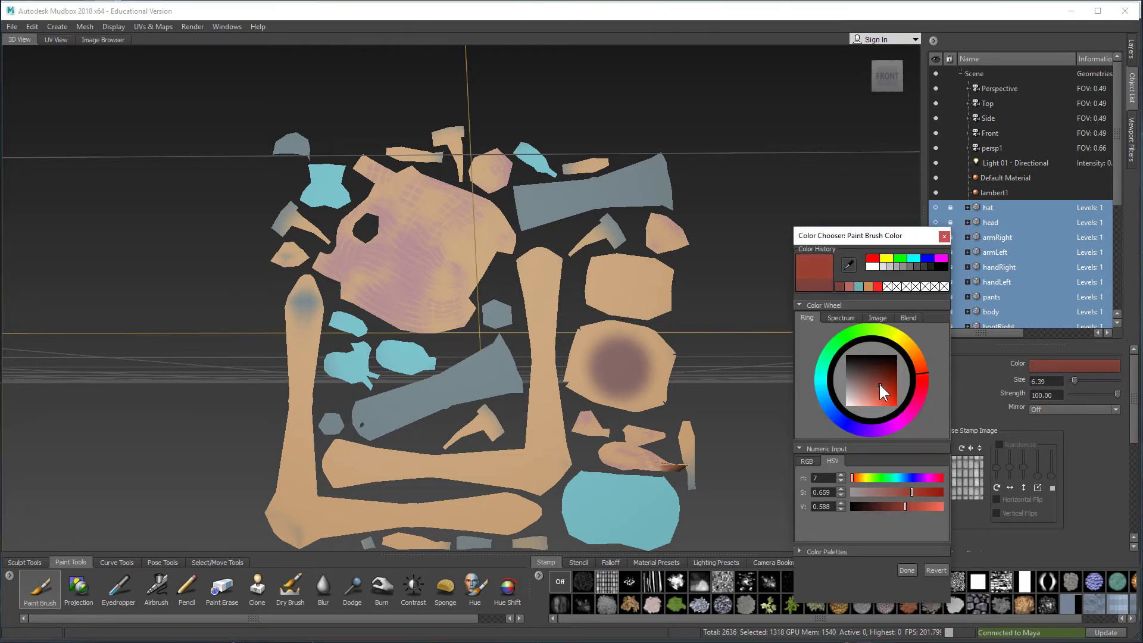
click(907, 570)
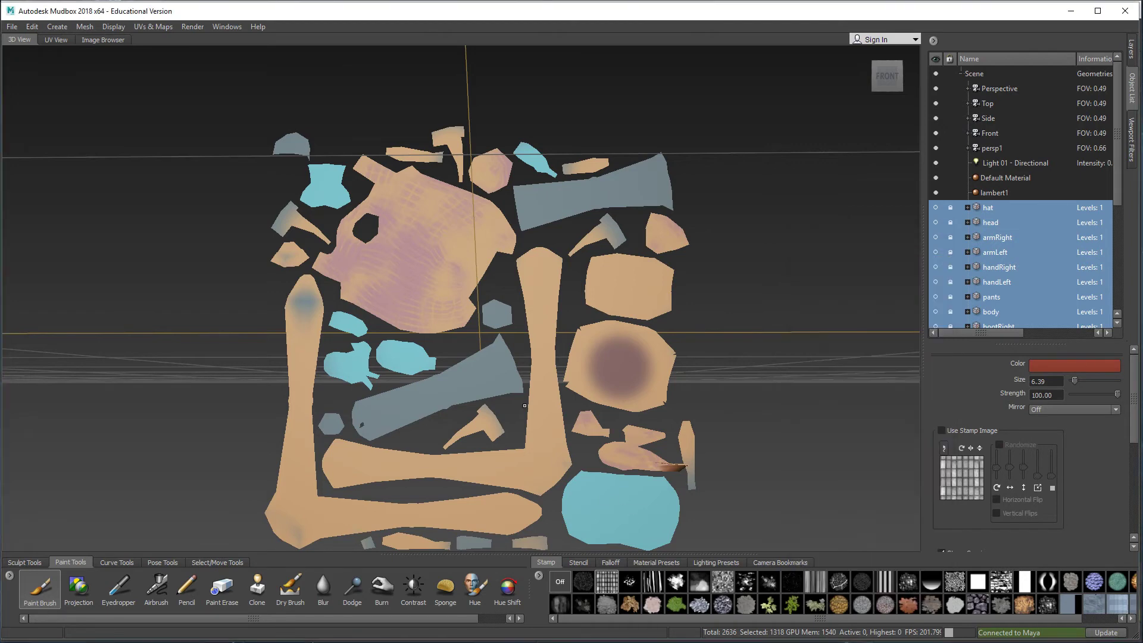
Paint soft red spots in the centers of the two rounded tan UV pieces above the large turquoise piece
click(625, 285)
mouse_move(673, 327)
alt+mouse_down()
mouse_move(512, 380)
mouse_move(458, 343)
mouse_move(613, 382)
mouse_move(672, 368)
mouse_move(618, 370)
mouse_move(690, 392)
mouse_move(573, 326)
mouse_move(702, 472)
mouse_move(668, 474)
mouse_move(722, 360)
mouse_move(636, 352)
alt+mouse_up()
click(610, 371)
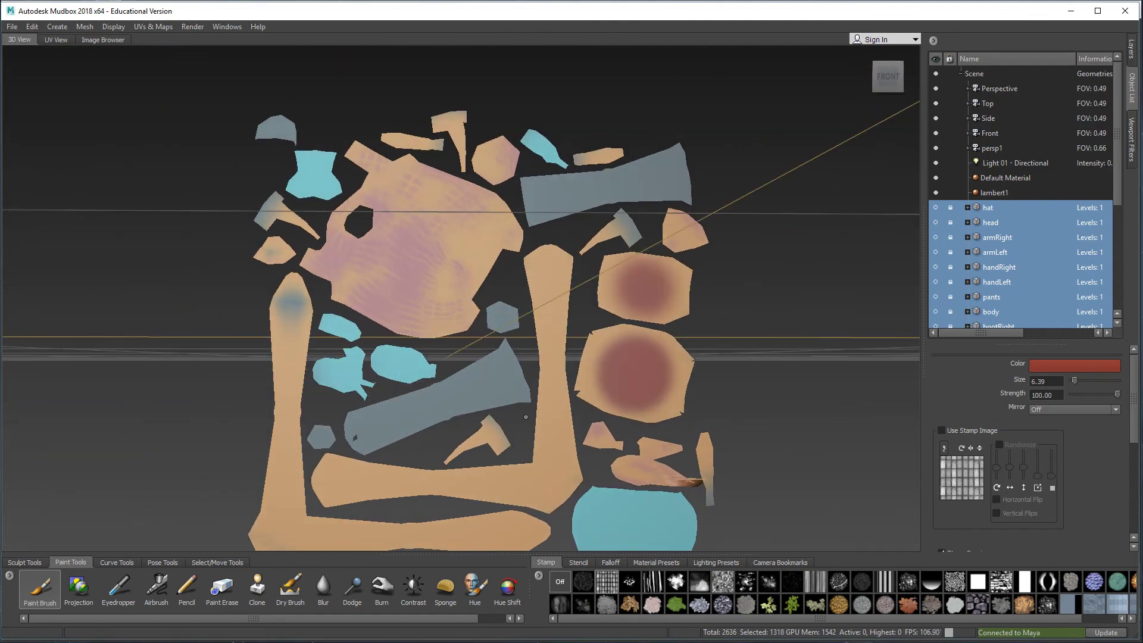
Paint red outward over the two rounded tan UV pieces using a mottled noise stamp
click(726, 580)
mouse_move(598, 372)
mouse_down()
mouse_move(631, 405)
mouse_move(633, 369)
mouse_move(613, 364)
mouse_move(631, 358)
mouse_up()
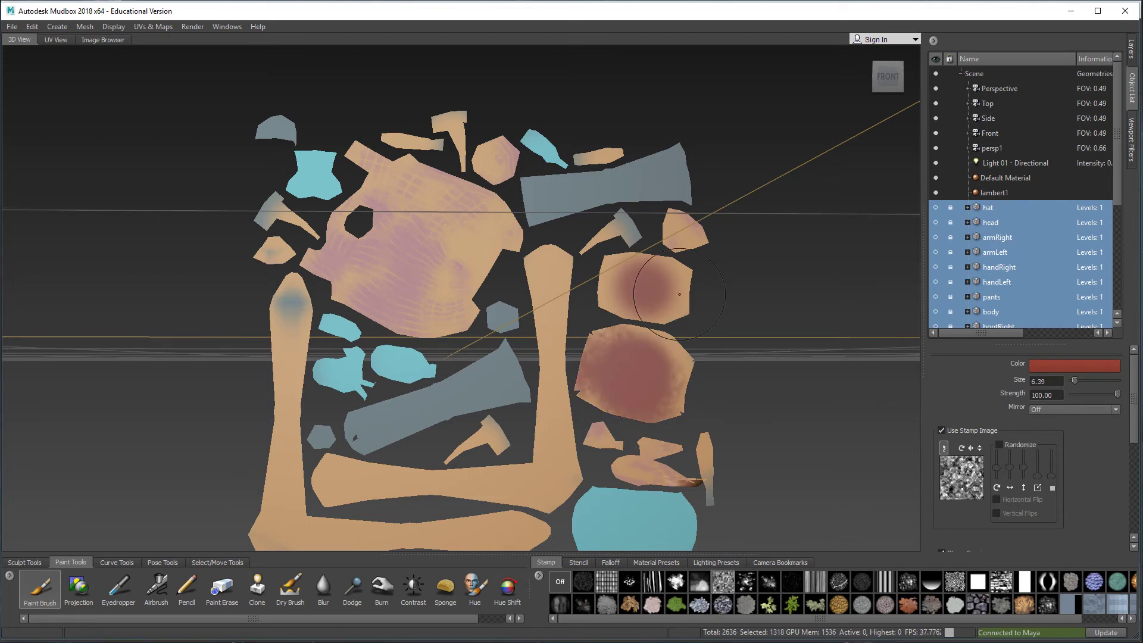
mouse_move(679, 294)
mouse_down()
mouse_move(619, 287)
mouse_move(645, 289)
mouse_move(669, 315)
mouse_up()
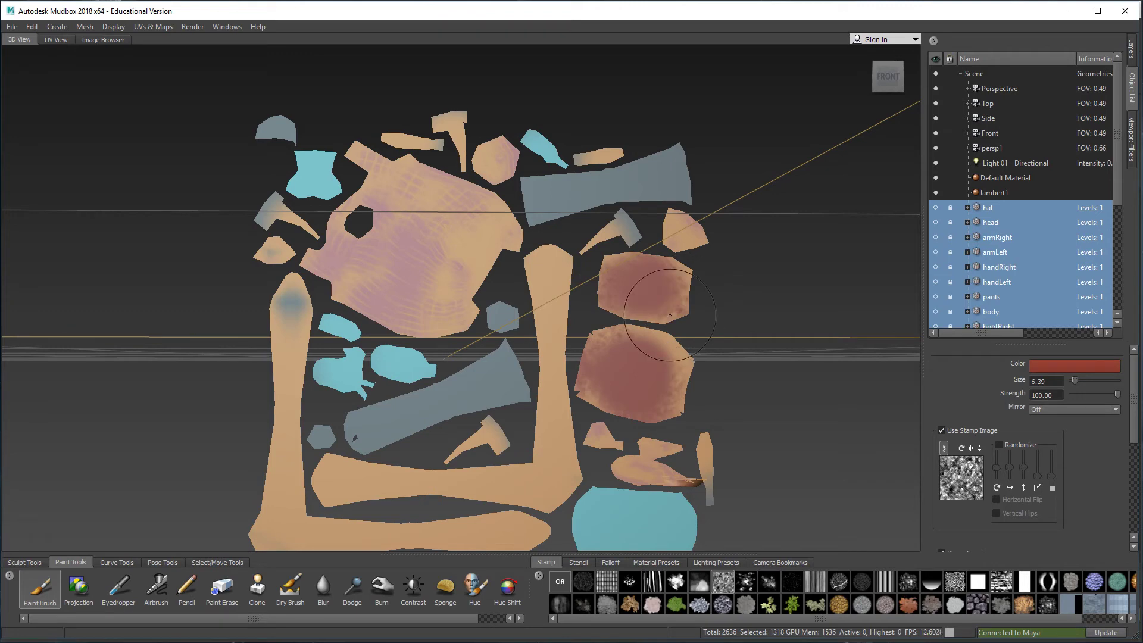
Unflatten all selected meshes from UV space and select only the lambert1 material
click(154, 27)
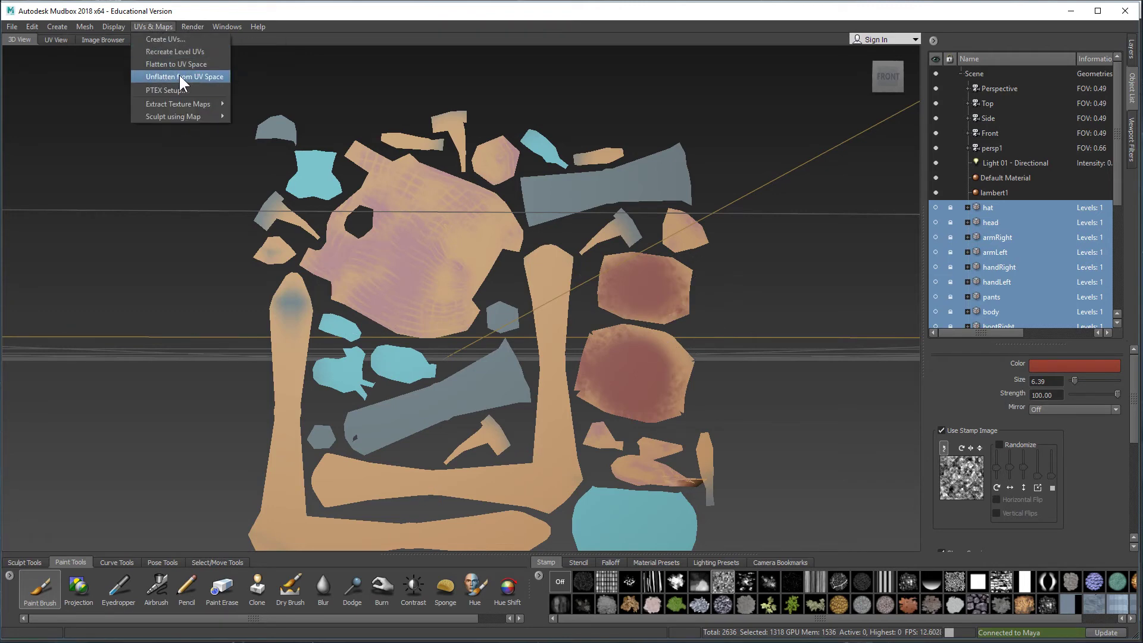
click(179, 76)
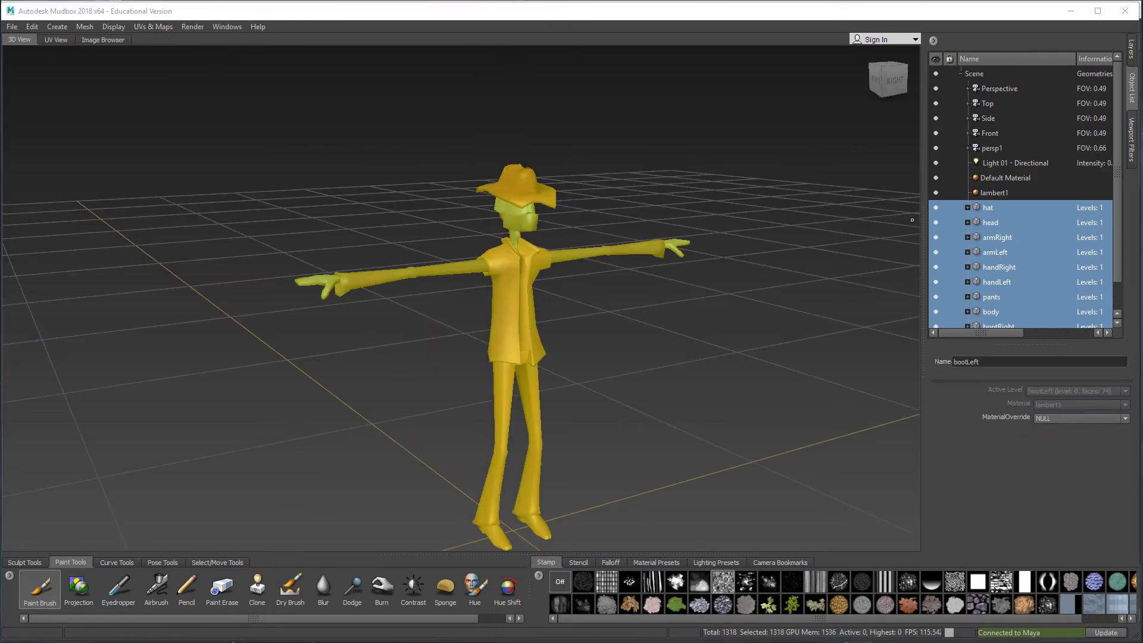
click(987, 191)
Examine the painted hat and shirt on the 3D cowboy from above and from the front
alt+drag(468, 188, 527, 295)
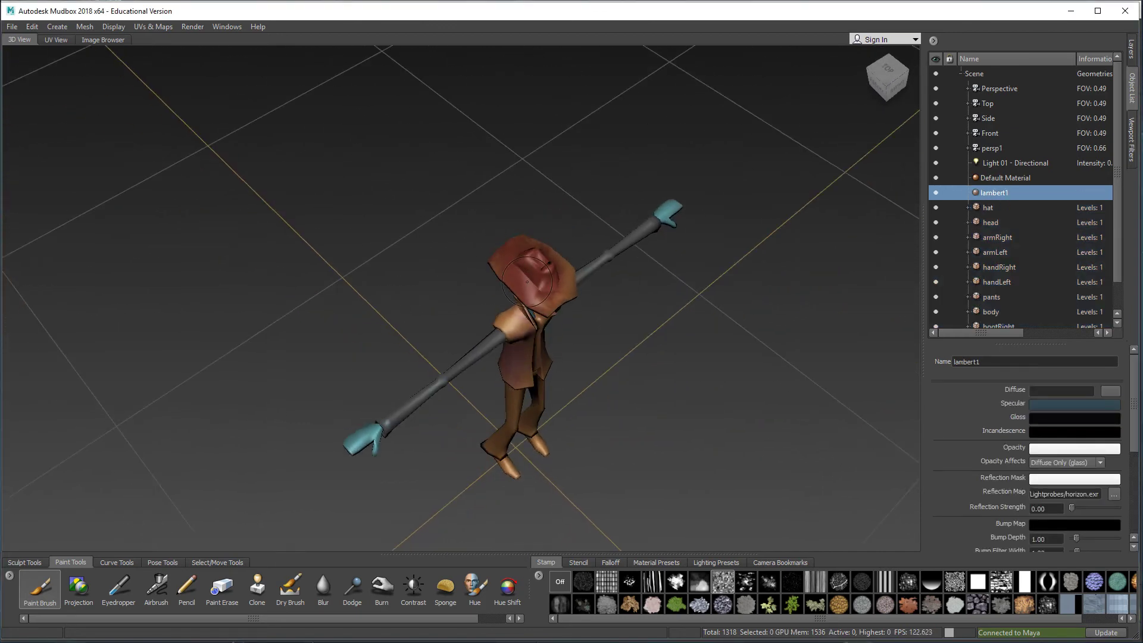
alt+right_drag(526, 294, 700, 296)
alt+drag(701, 295, 619, 273)
alt+right_drag(619, 273, 518, 291)
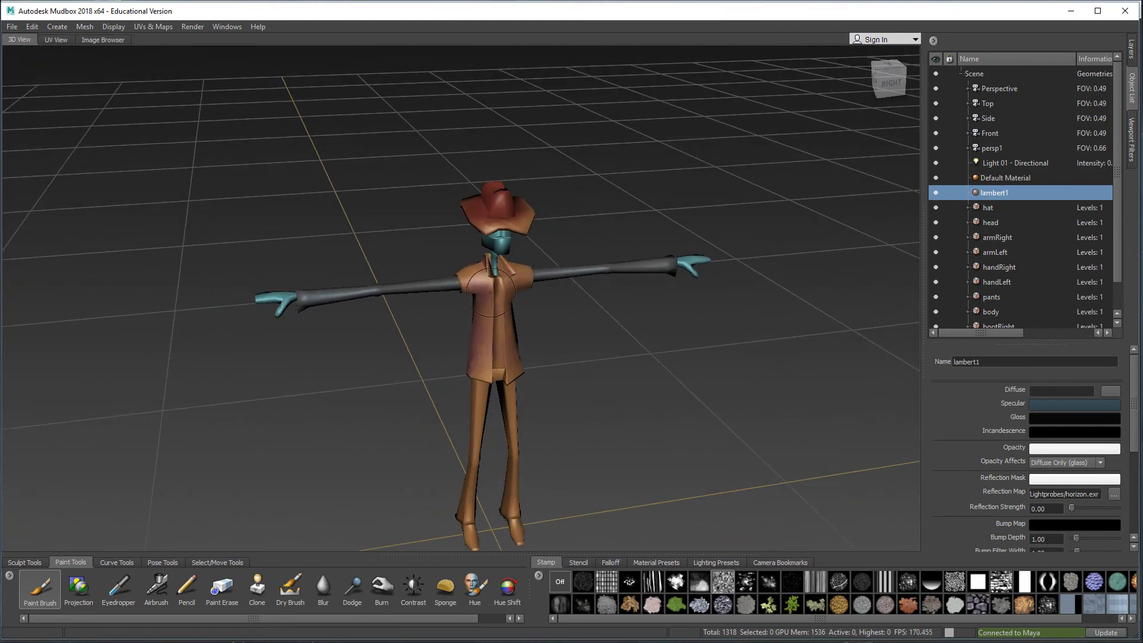
alt+drag(518, 292, 470, 279)
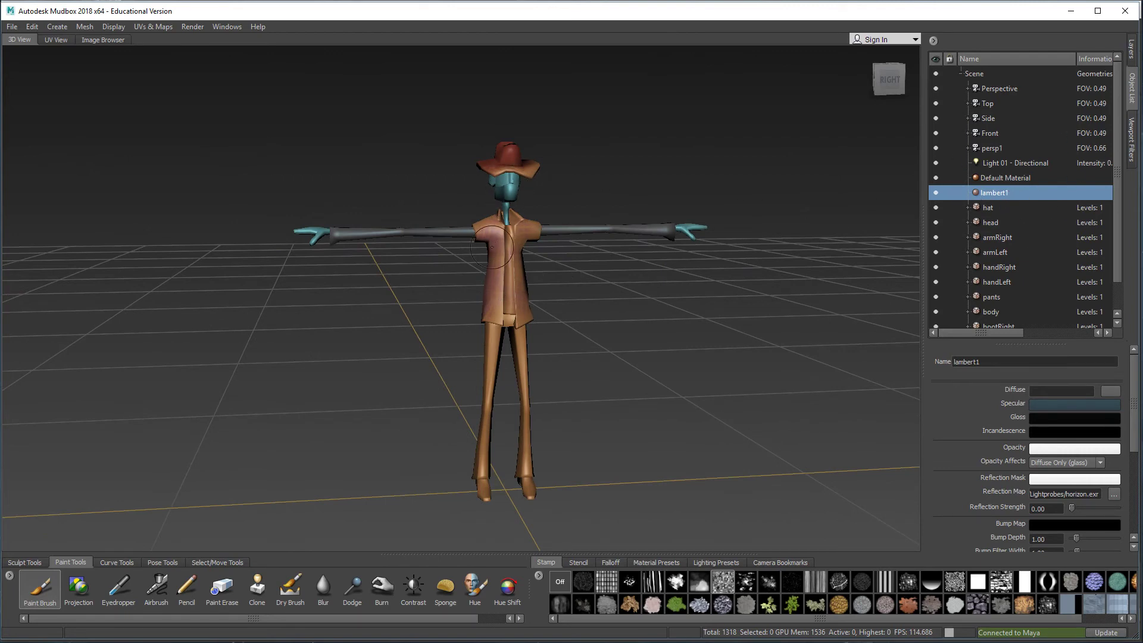
alt+right_drag(492, 249, 726, 334)
alt+middle_drag(727, 333, 715, 303)
alt+drag(715, 303, 673, 329)
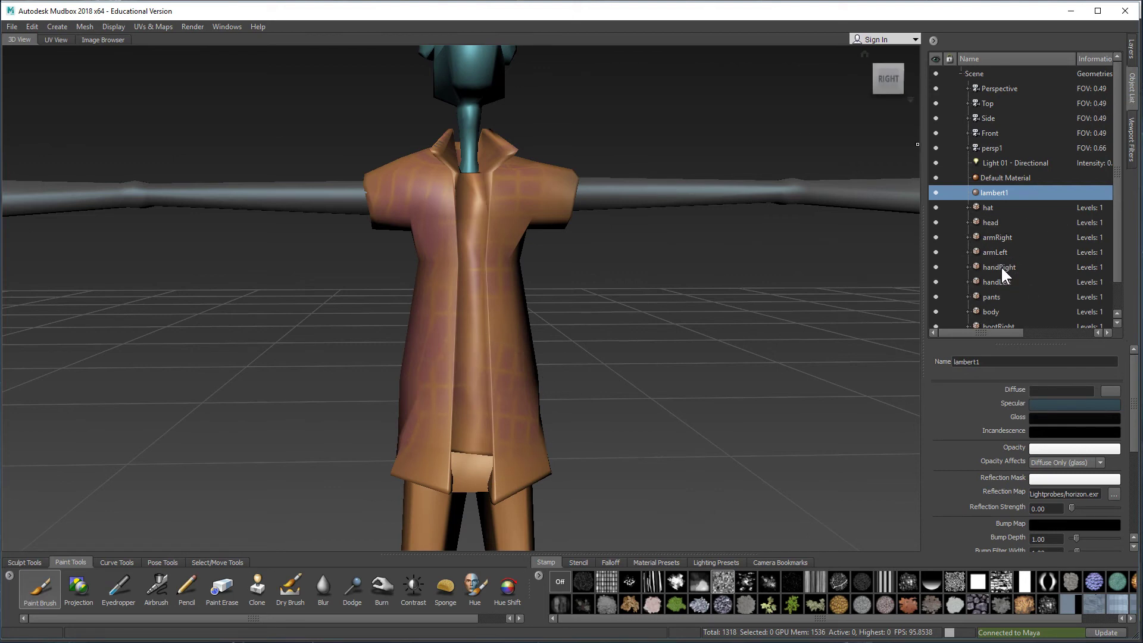
Select the body mesh and show its paint layers
scroll(1001, 265, down, 1)
click(995, 282)
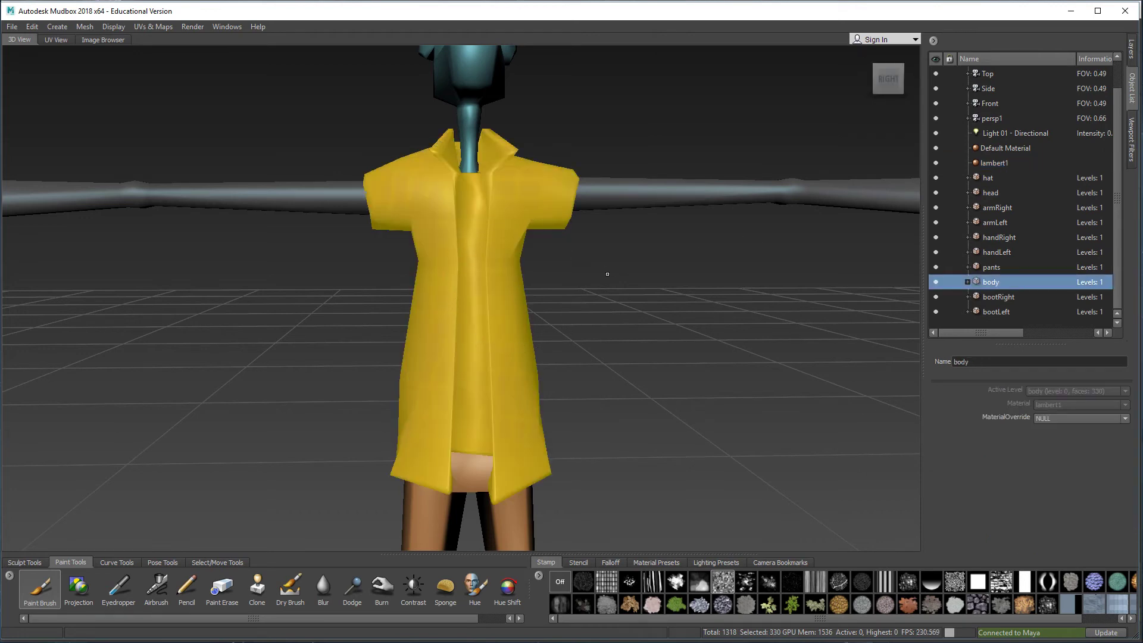
click(1130, 55)
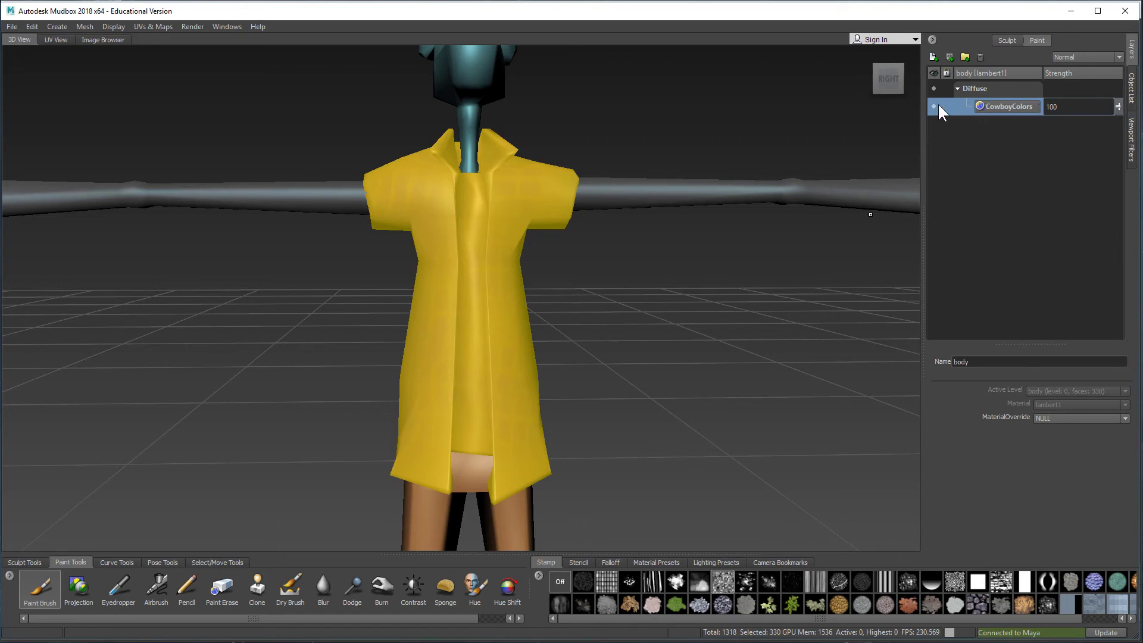
Toggle the CowboyColors layer's visibility off and on to compare the model with and without its texture
click(934, 105)
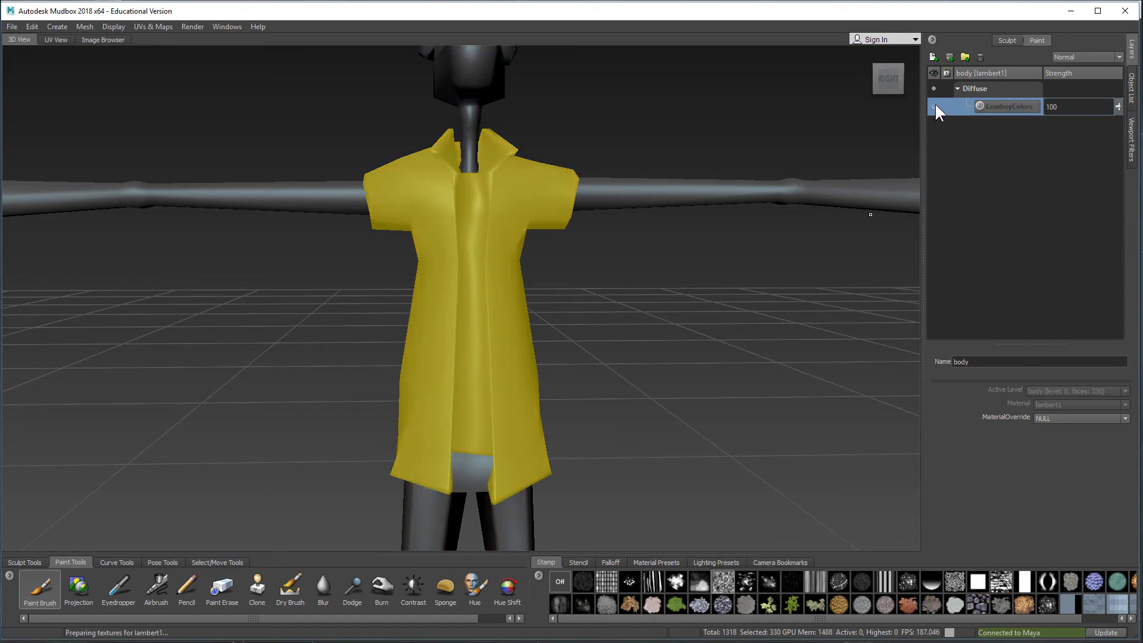
click(934, 103)
click(934, 103)
click(934, 104)
click(934, 103)
click(934, 103)
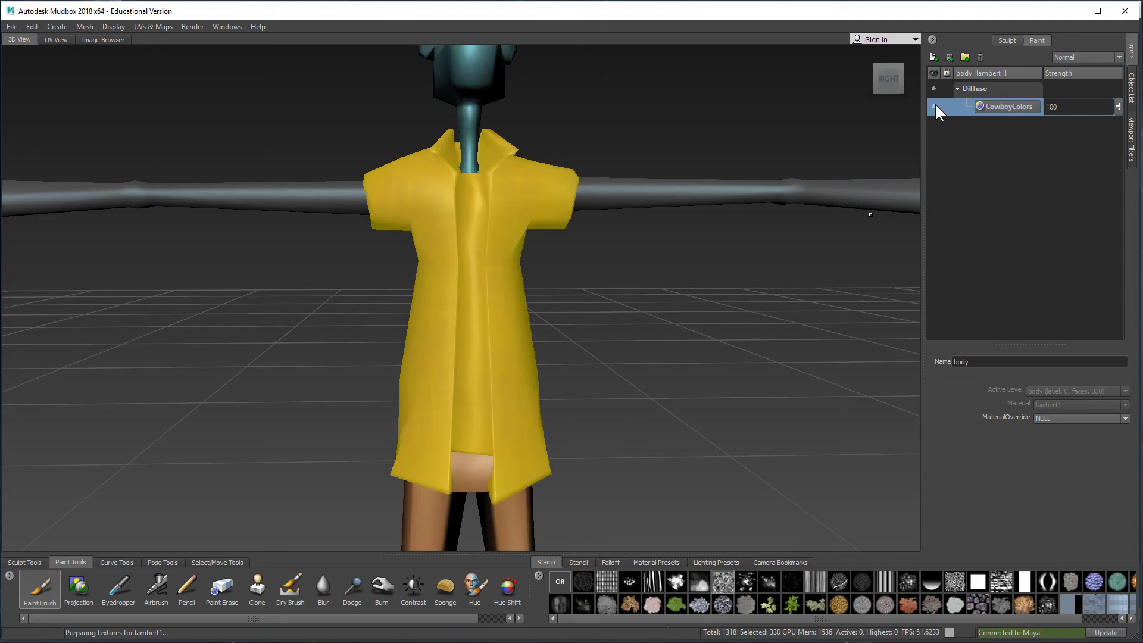
click(934, 104)
click(934, 105)
Create a Diffuse paint layer named bodyShirt with size 2048, saved as 8-bit RGBA TIFF
click(933, 56)
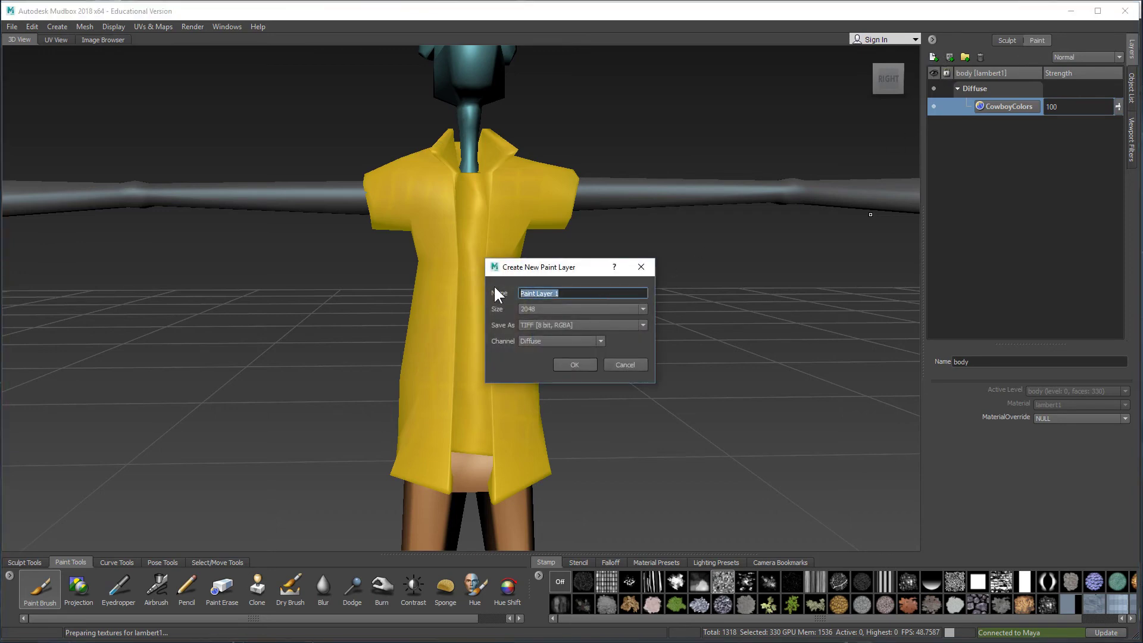
text(bodyShirt)
click(572, 364)
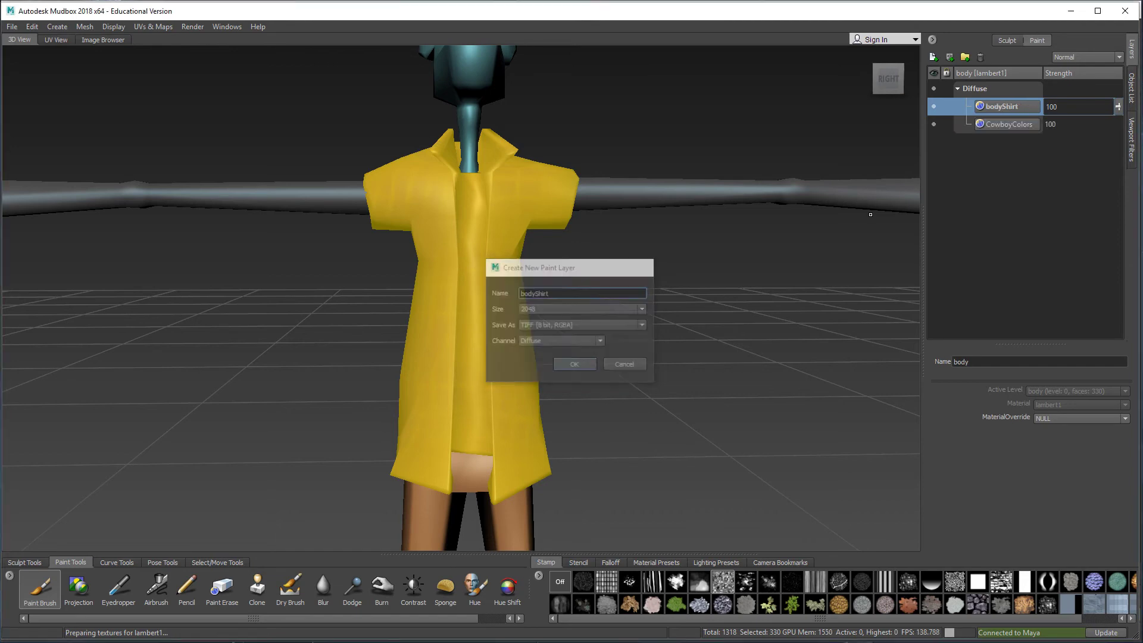
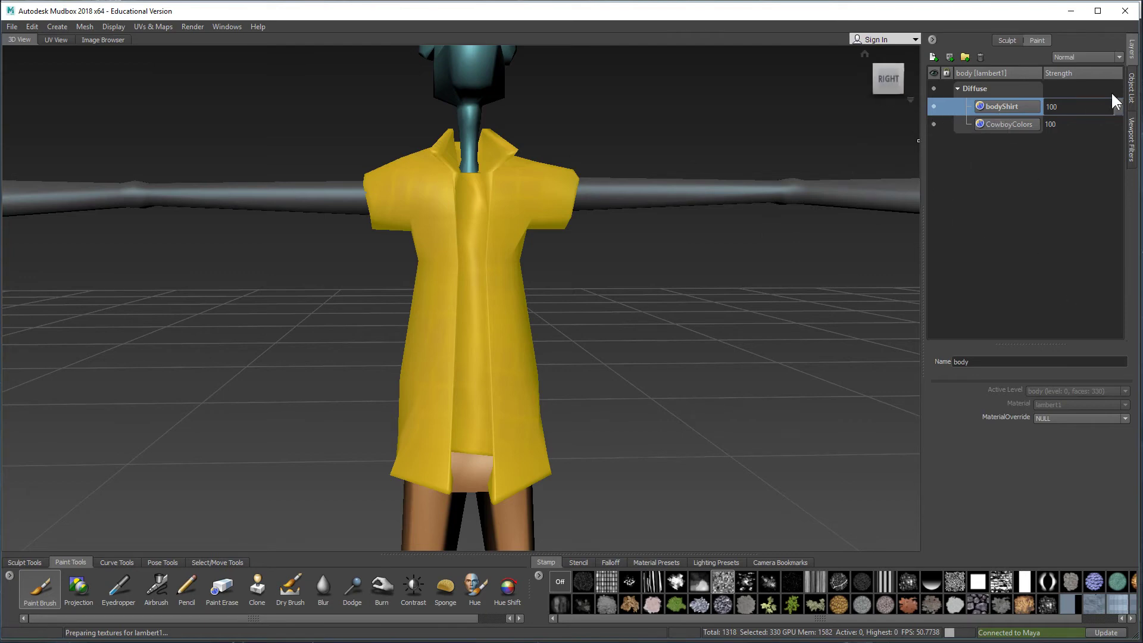
Clear the body mesh selection and set the Paint Brush color to a very pale pinkish gray
click(1131, 88)
right_drag(486, 255, 452, 259)
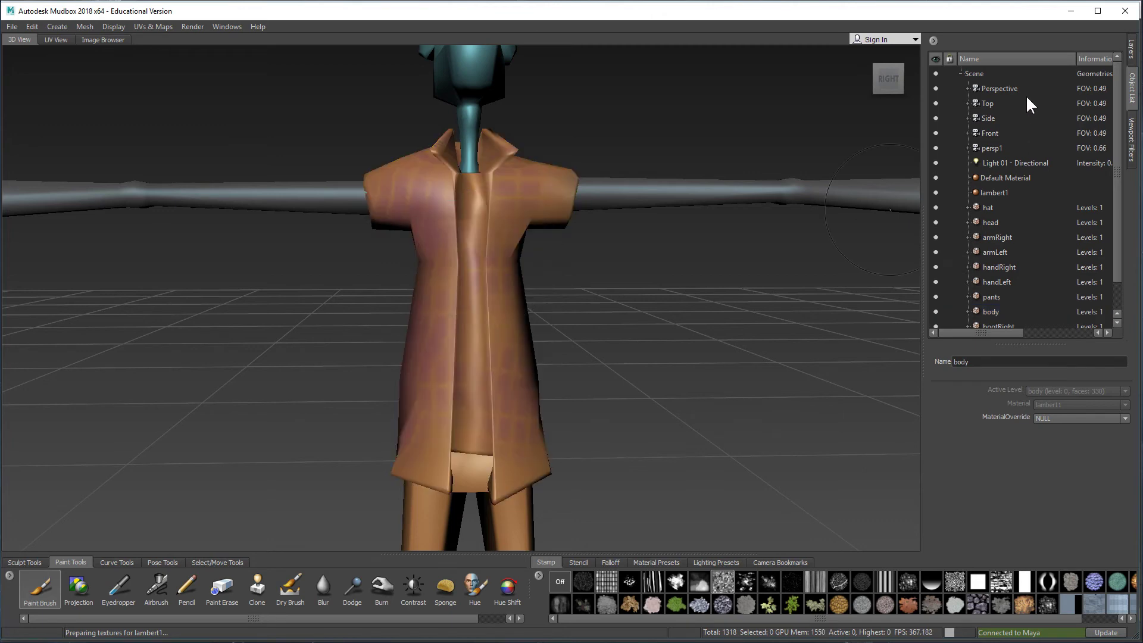
click(1130, 59)
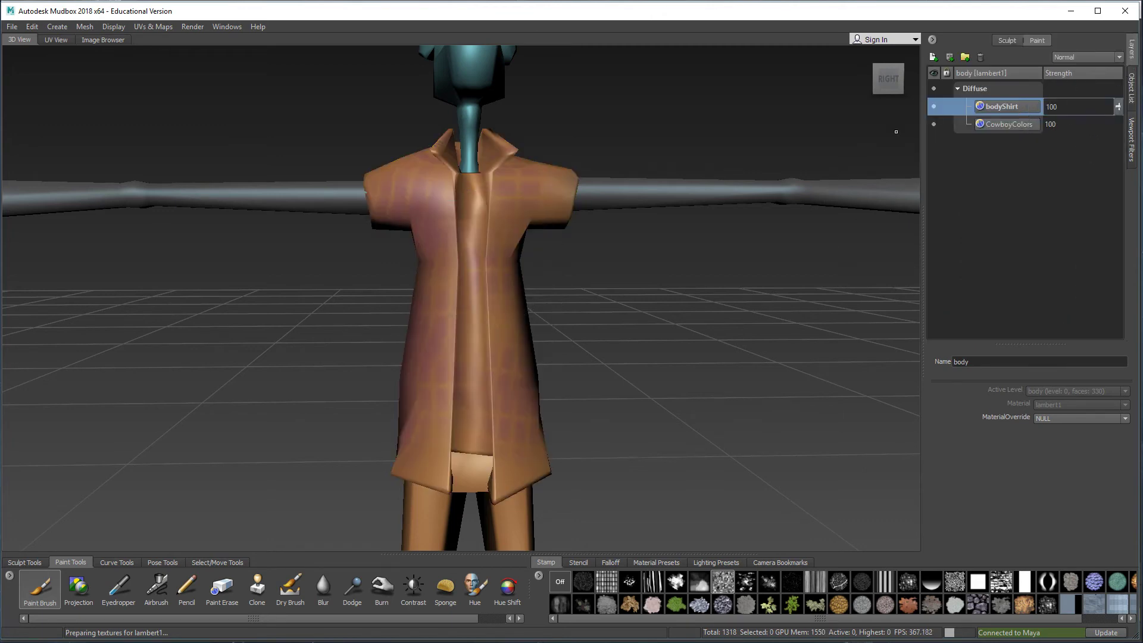
click(37, 586)
click(1055, 366)
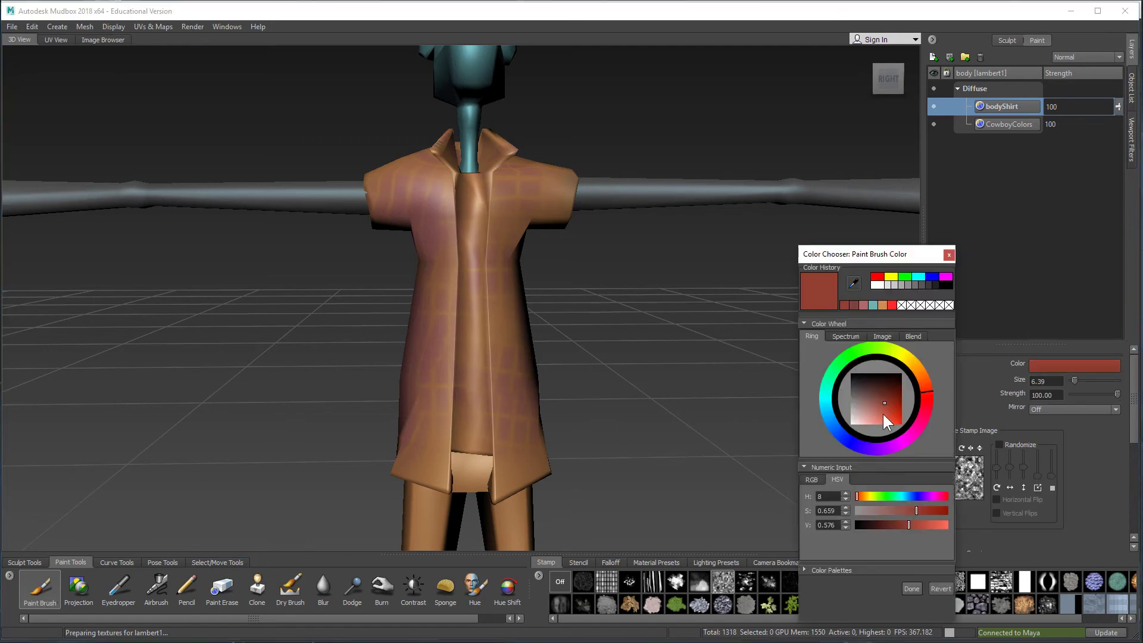
drag(844, 398, 855, 417)
click(911, 589)
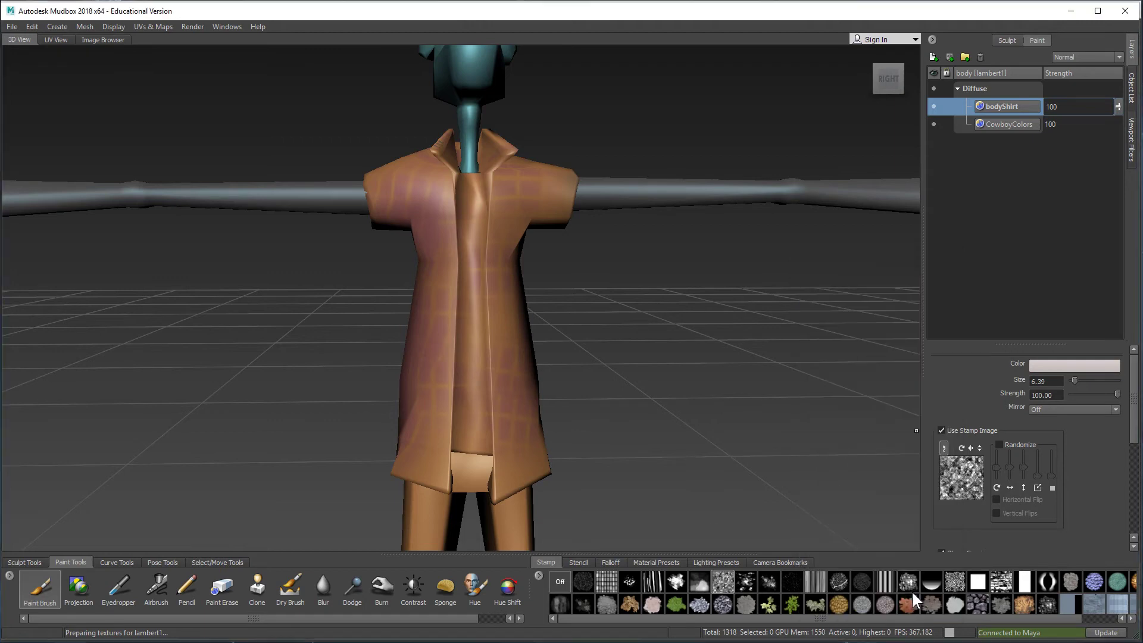
Reduce the brush size to 2.37 and dab the inner shirt using a fuller, rounded falloff curve
key(b)
drag(467, 352, 424, 352)
click(610, 562)
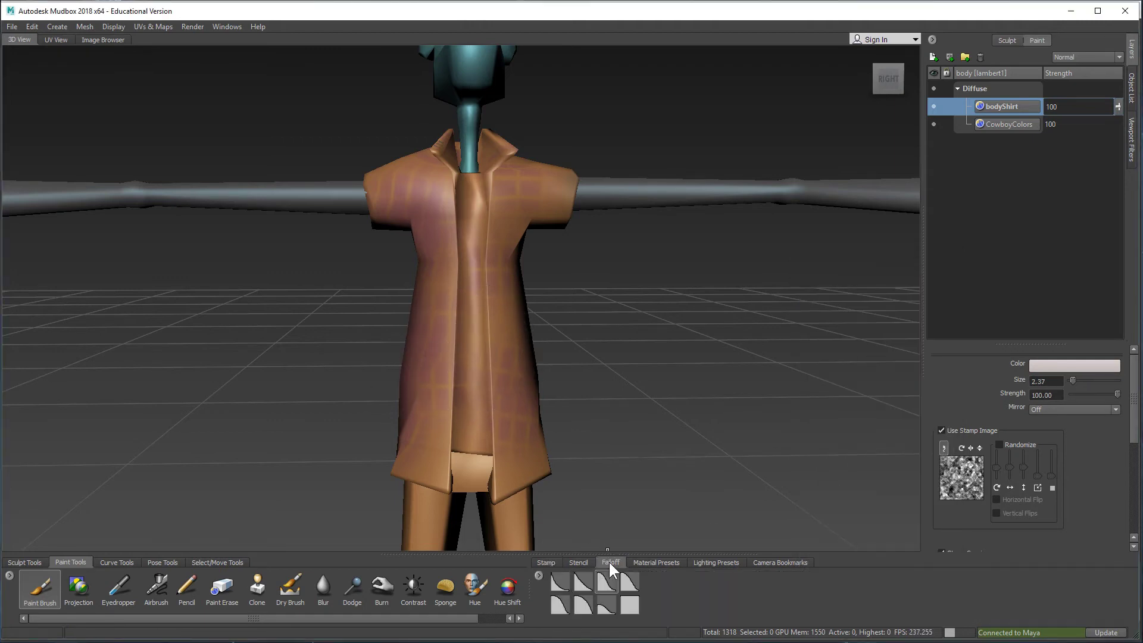
click(559, 605)
click(470, 348)
Reduce the brush size to 1.82 and turn off the stamp image
key(b)
drag(473, 350, 467, 349)
click(546, 562)
click(560, 582)
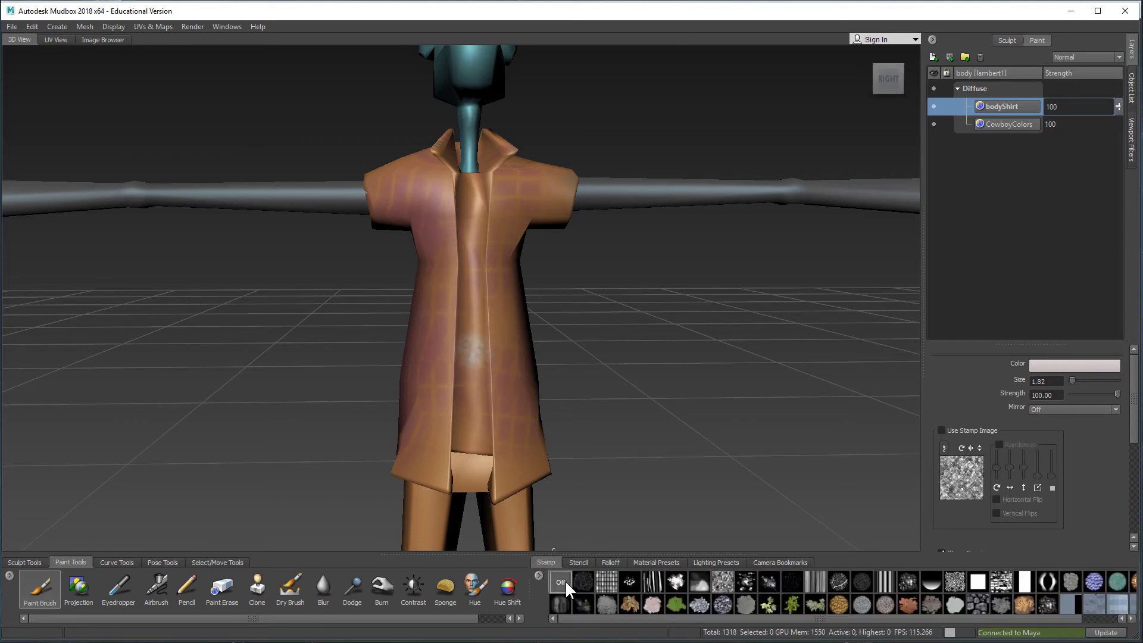
Paint the inner shirt strip between the open jacket fronts pale gray, from the waist up to the neck
alt+right_drag(446, 409, 691, 423)
alt+middle_drag(690, 423, 702, 333)
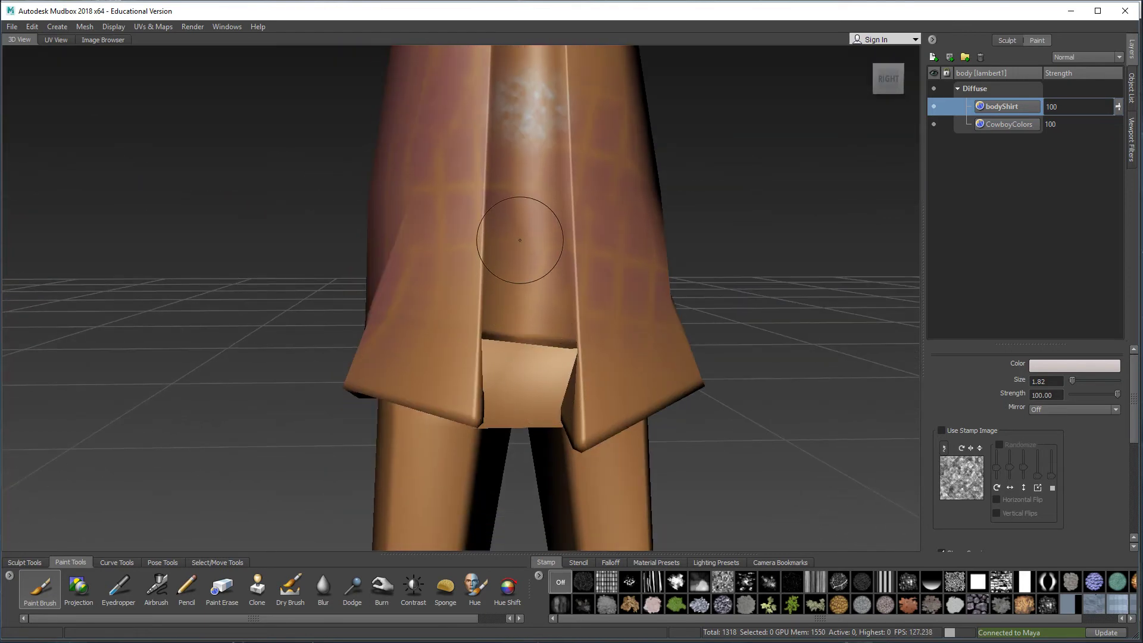
mouse_move(520, 241)
mouse_down()
mouse_move(515, 320)
mouse_move(542, 322)
mouse_move(543, 255)
mouse_move(510, 273)
mouse_move(521, 149)
mouse_move(534, 155)
mouse_move(541, 204)
mouse_up()
alt+middle_drag(541, 191, 534, 283)
mouse_move(506, 309)
mouse_down()
mouse_move(502, 382)
mouse_move(491, 122)
mouse_move(518, 248)
mouse_move(509, 291)
mouse_up()
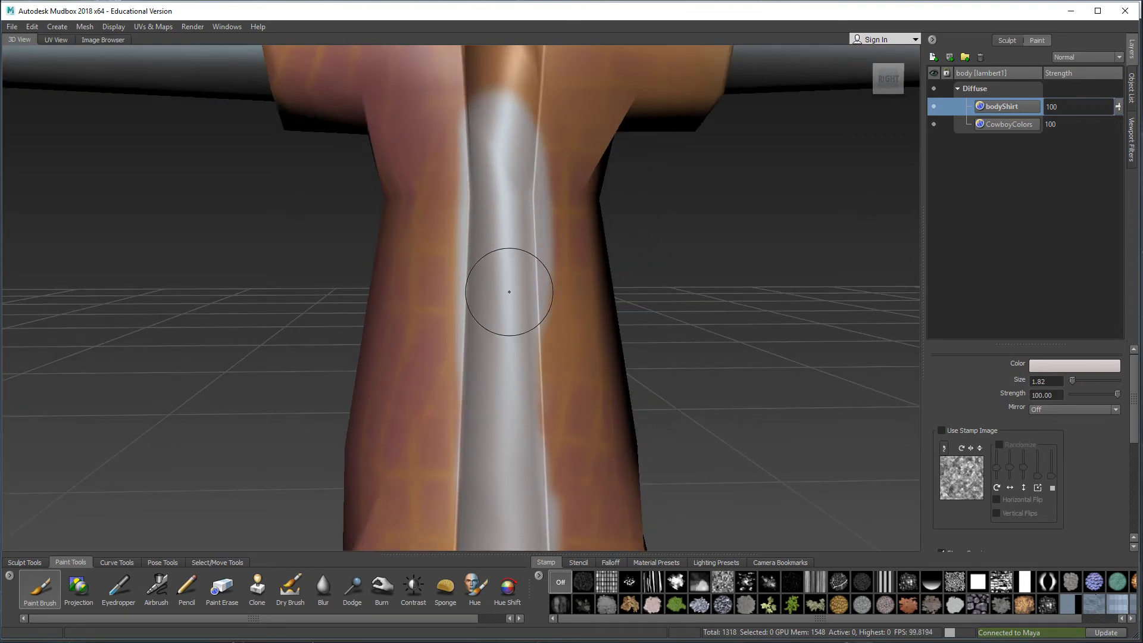
alt+right_drag(509, 292, 497, 344)
mouse_move(497, 344)
mouse_down()
mouse_move(484, 333)
mouse_move(487, 281)
mouse_up()
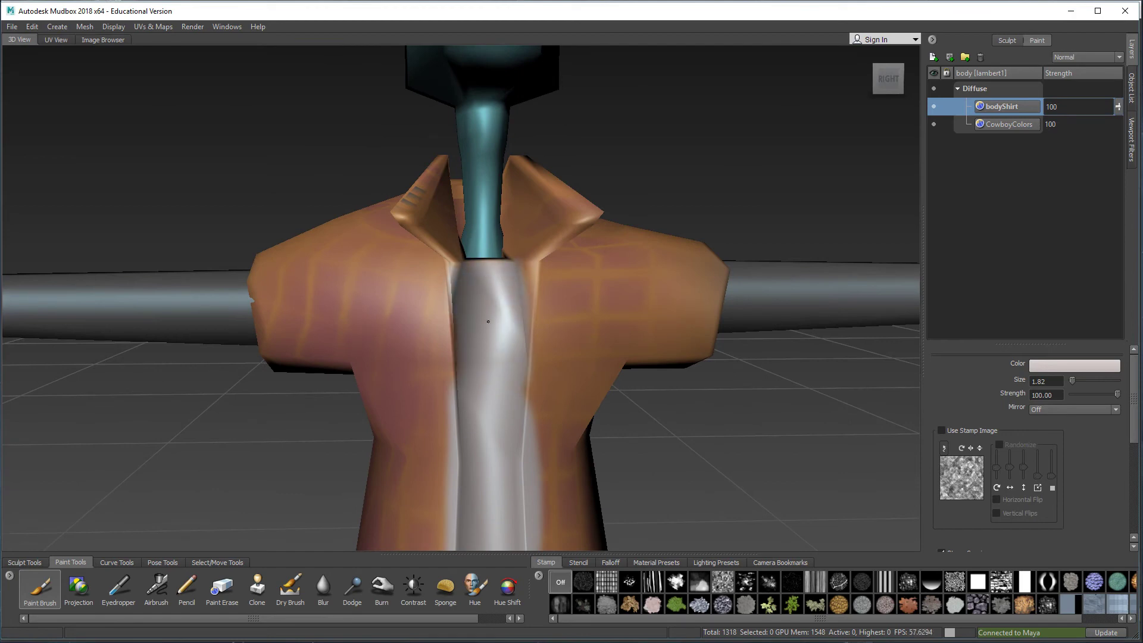
mouse_move(488, 321)
mouse_down()
mouse_move(492, 433)
mouse_move(474, 413)
mouse_up()
alt+middle_drag(474, 413, 474, 336)
alt+right_drag(475, 337, 345, 337)
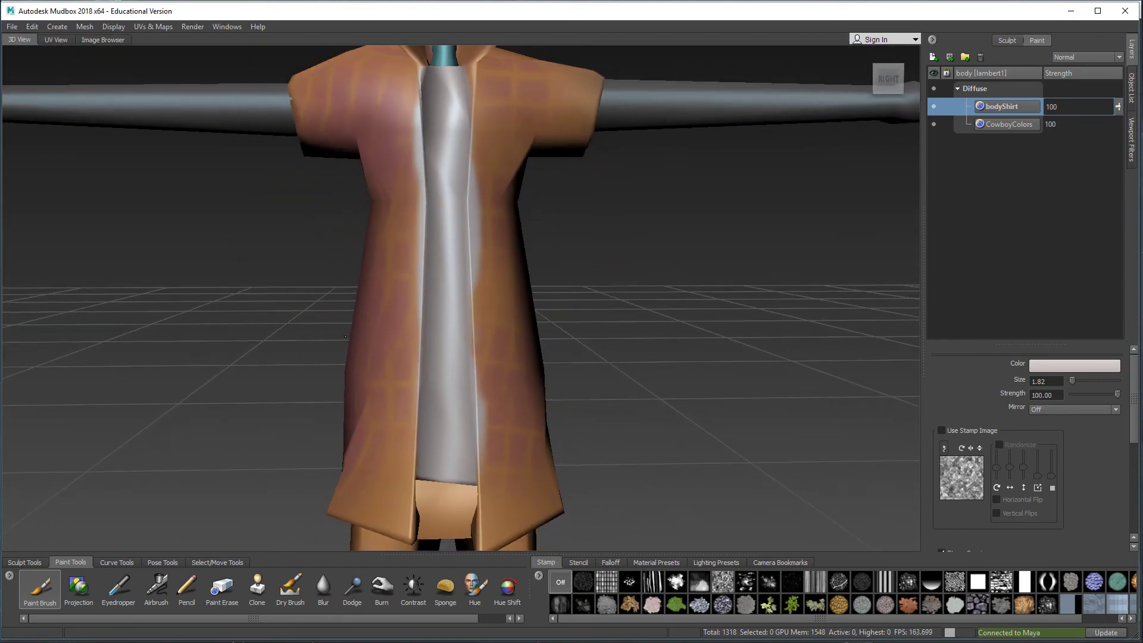
alt+middle_drag(345, 336, 530, 342)
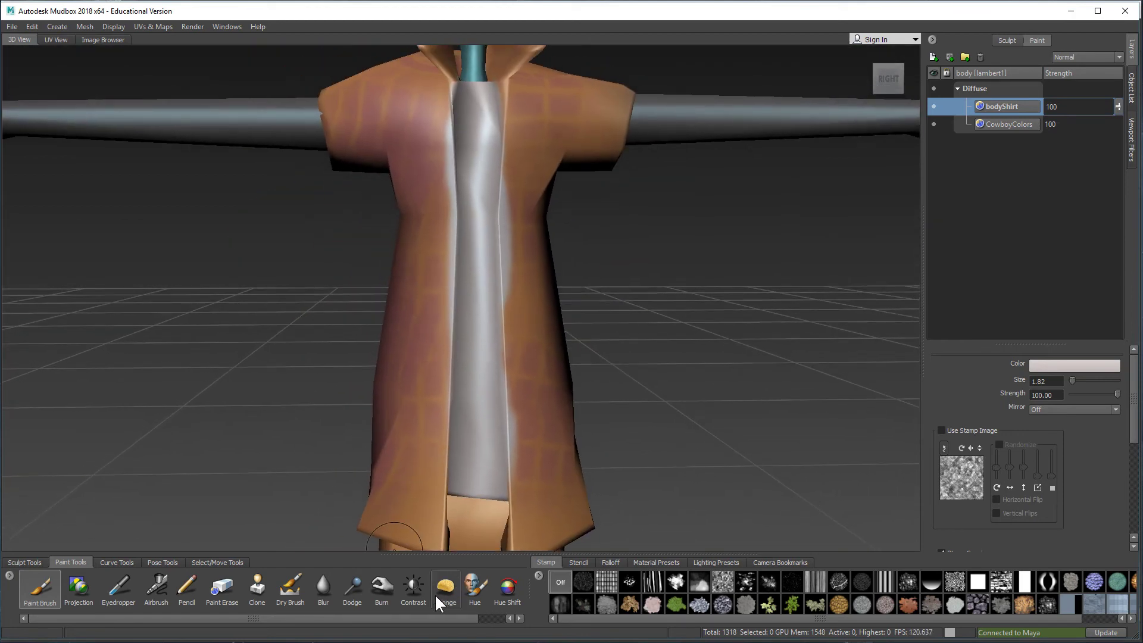
Erase the pale paint that spilled onto both jacket edges beside the inner shirt with Paint Erase
click(225, 586)
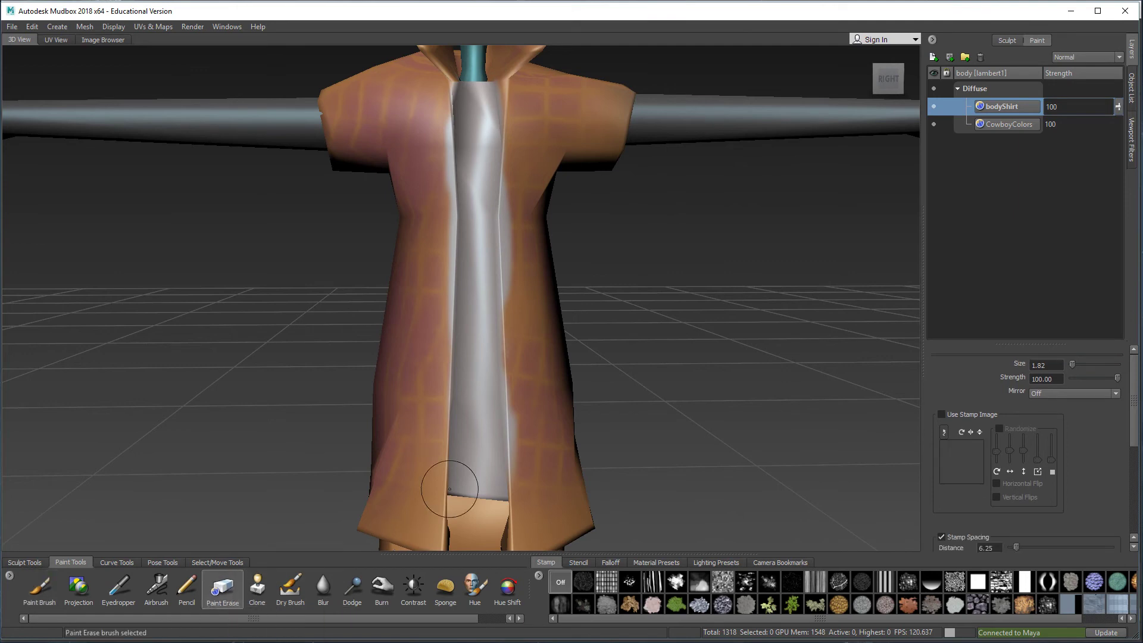
drag(530, 410, 533, 487)
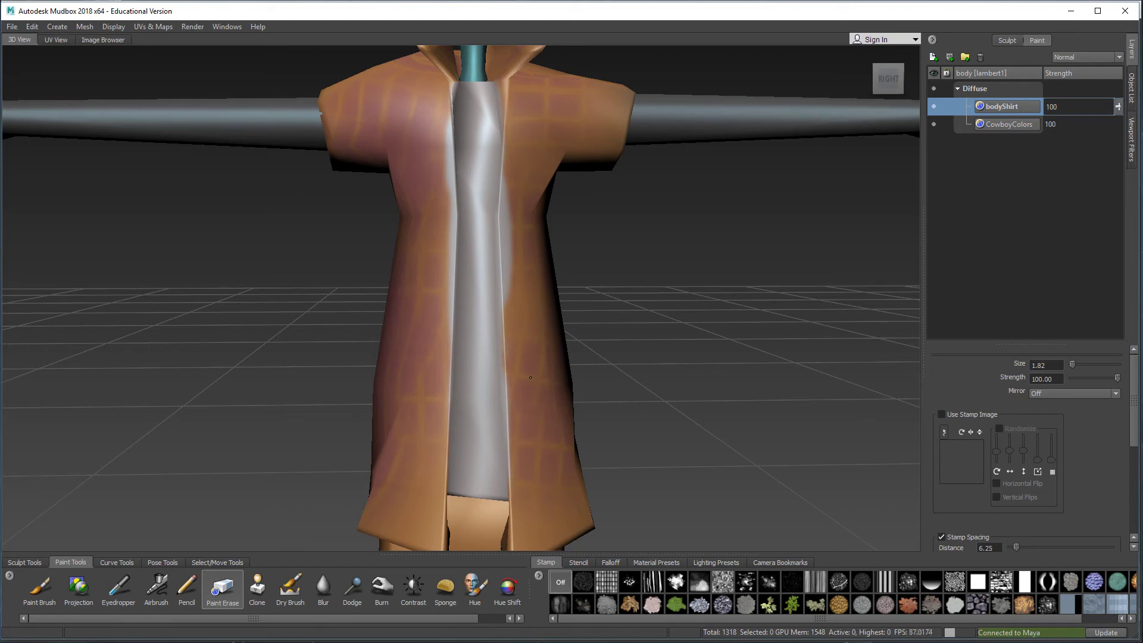
drag(527, 378, 523, 200)
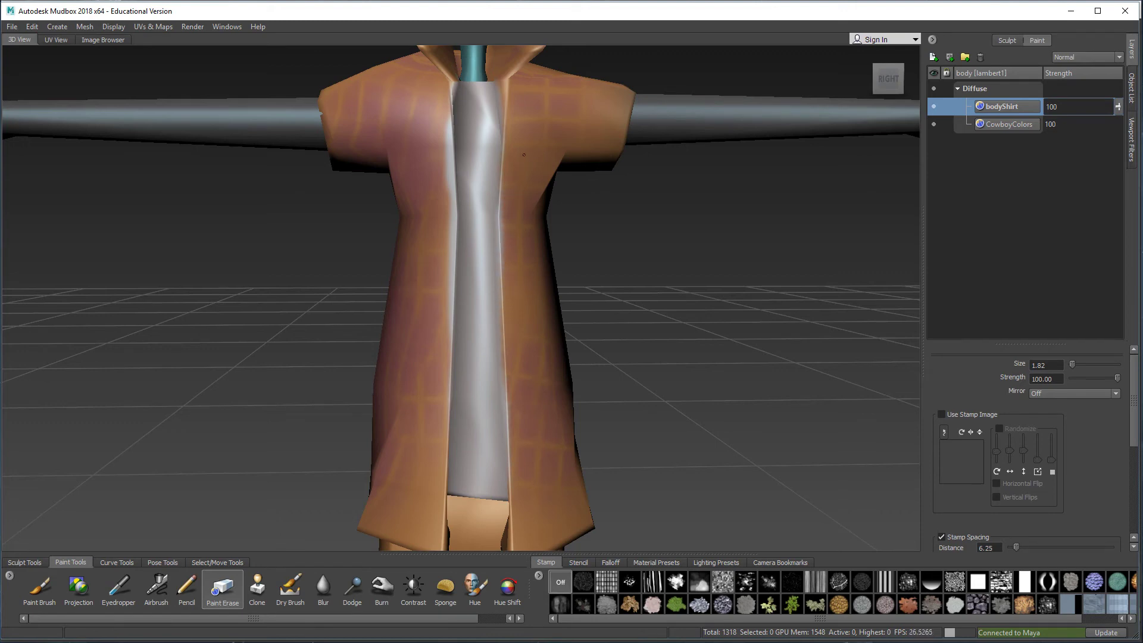
drag(428, 90, 430, 178)
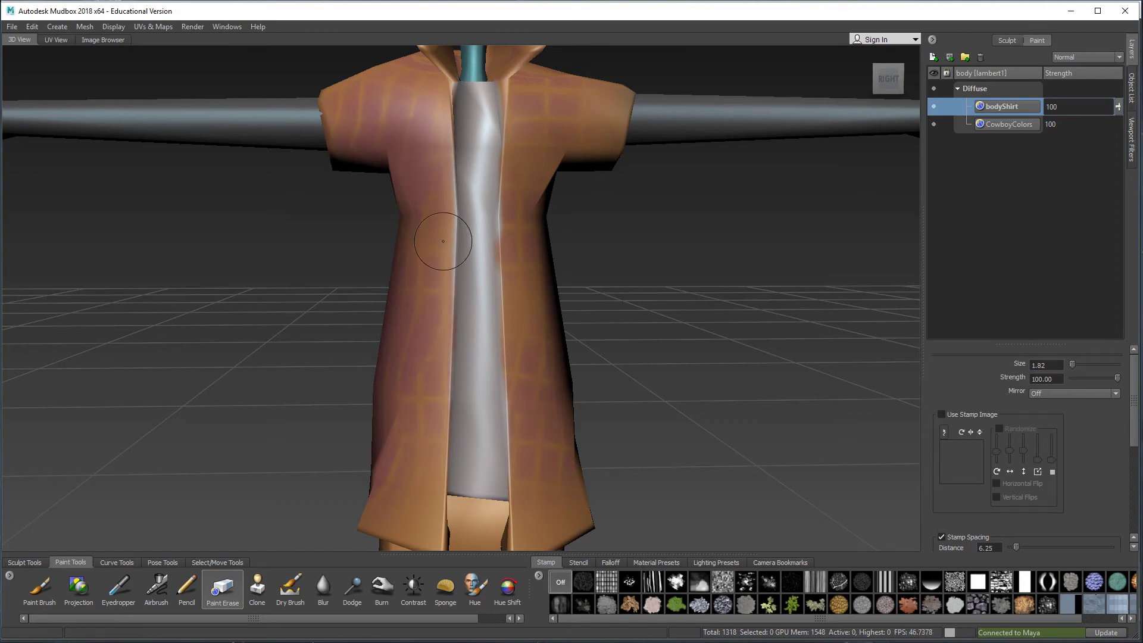
Switch back to the Paint Brush and look over the whole painted cowboy
alt+right_drag(510, 264, 471, 357)
alt+drag(472, 357, 404, 346)
alt+middle_drag(404, 347, 438, 372)
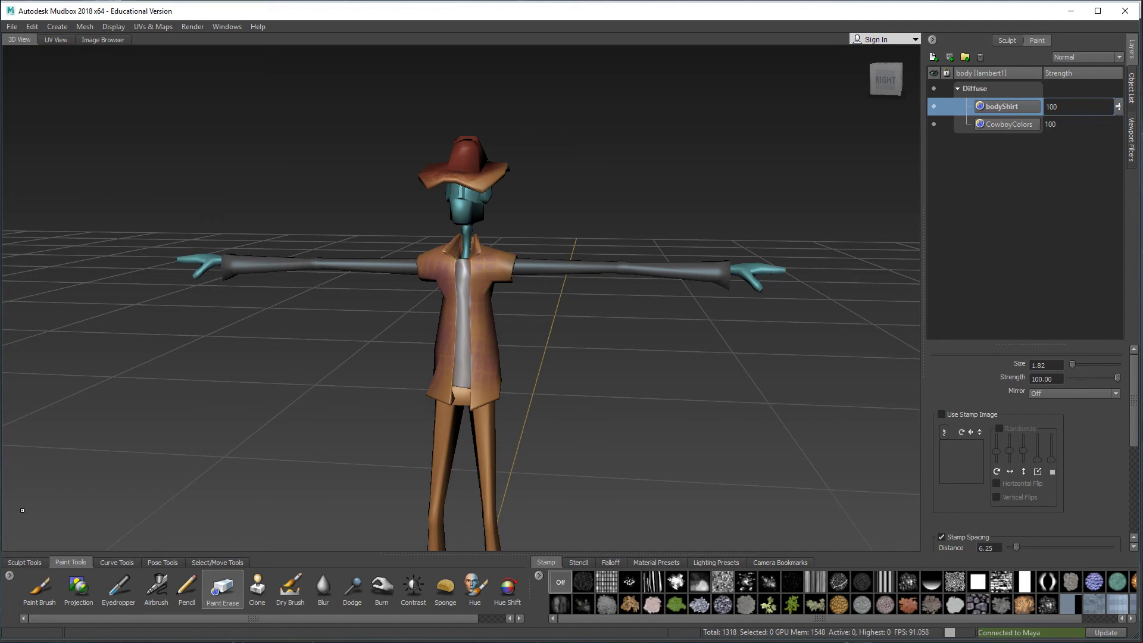
click(37, 589)
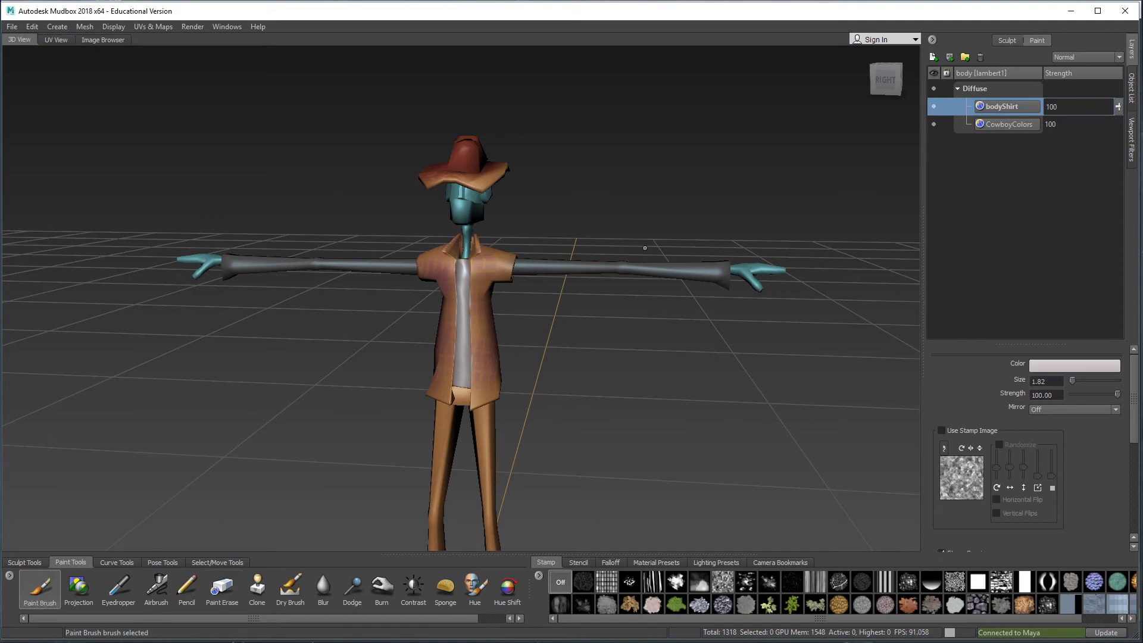
alt+right_drag(650, 248, 464, 247)
alt+drag(464, 247, 512, 254)
Select all the cowboy meshes from hat through bootLeft and update the current Maya scene with them
click(1131, 88)
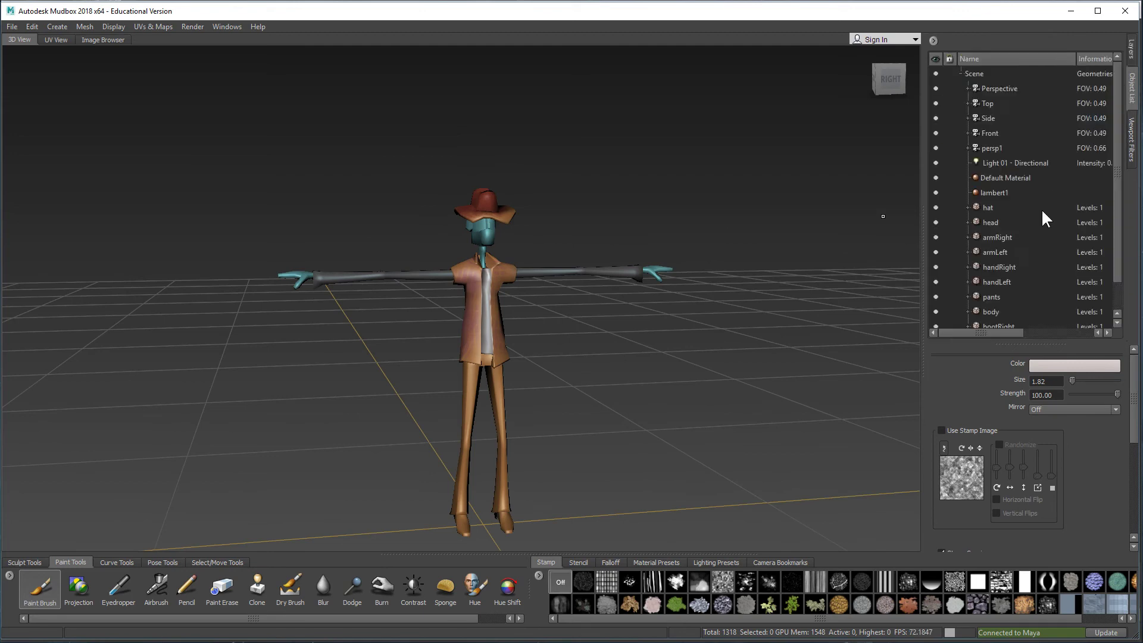
scroll(1017, 212, down, 1)
click(988, 177)
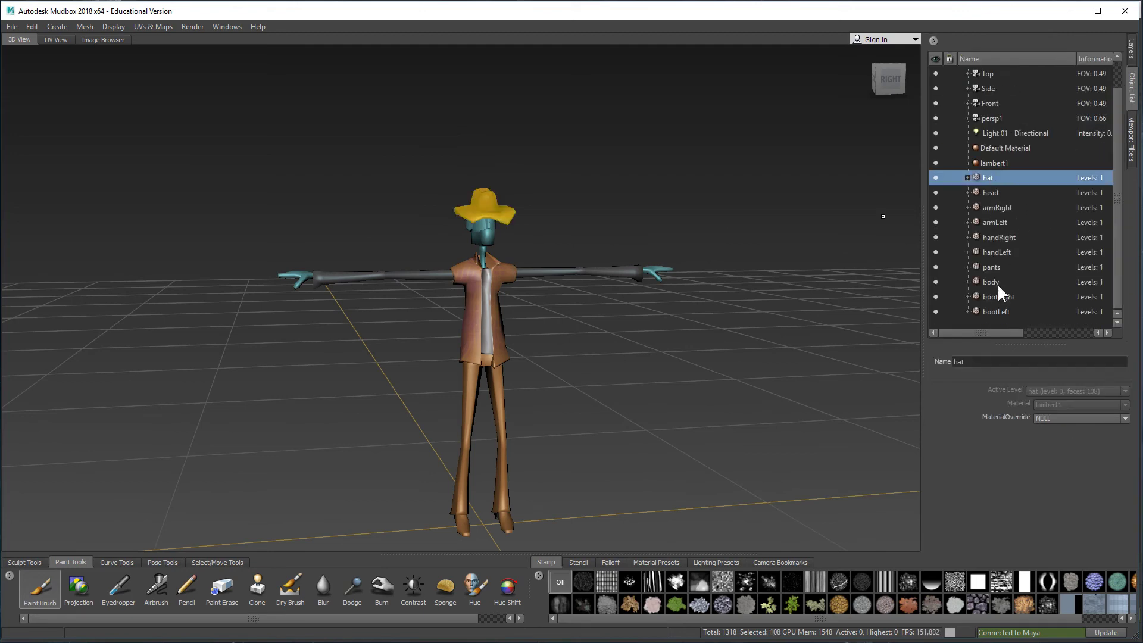
shift+click(999, 310)
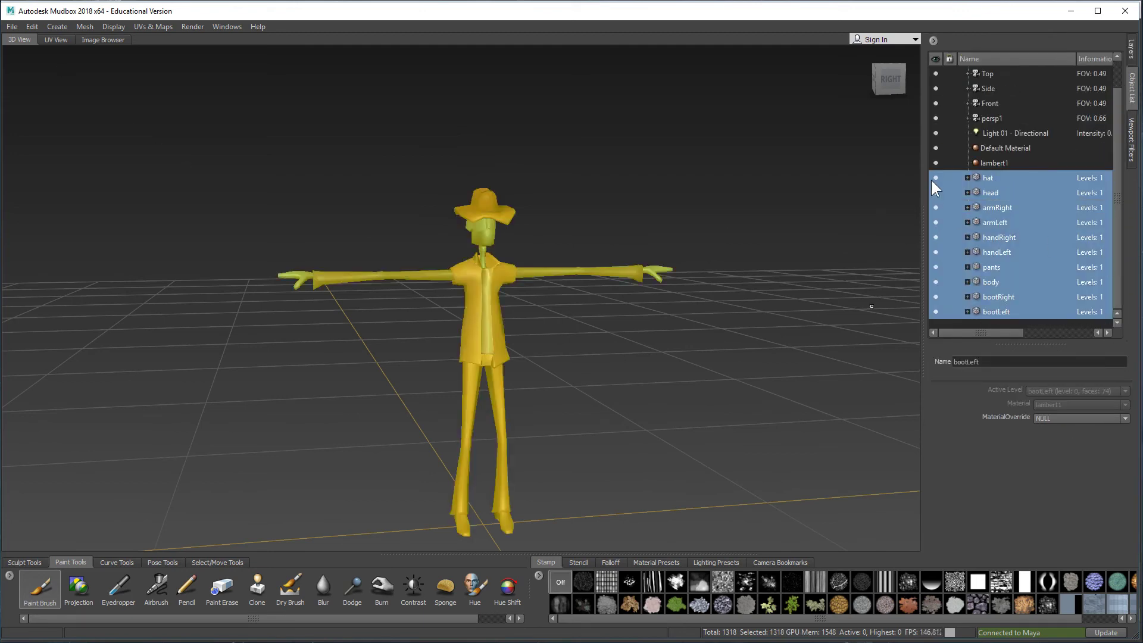
click(17, 25)
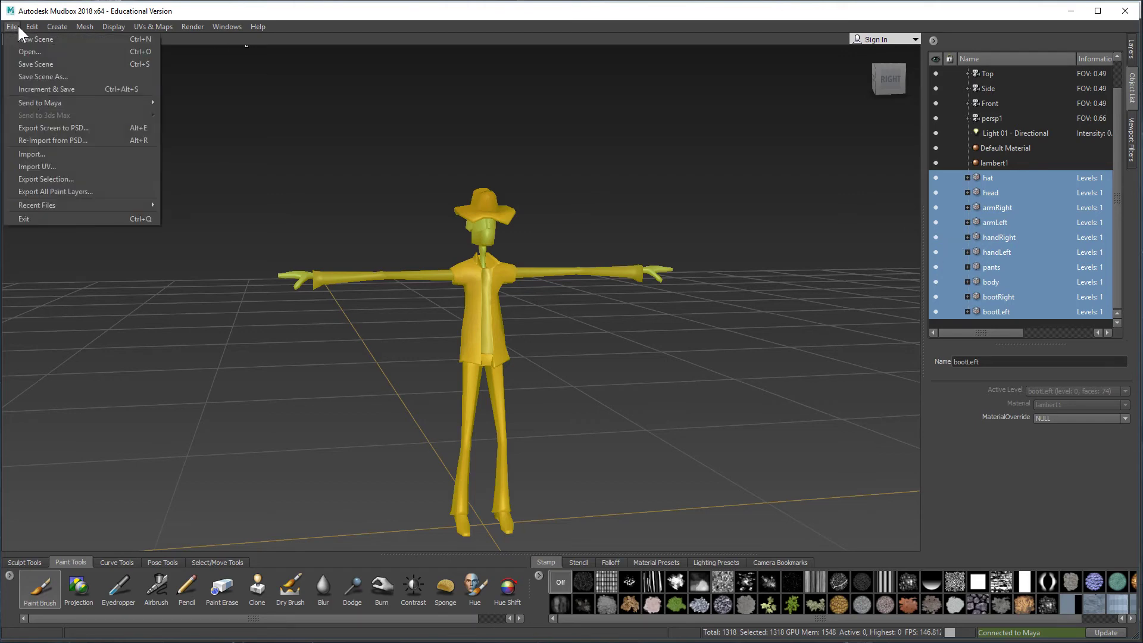
mouse_move(35, 102)
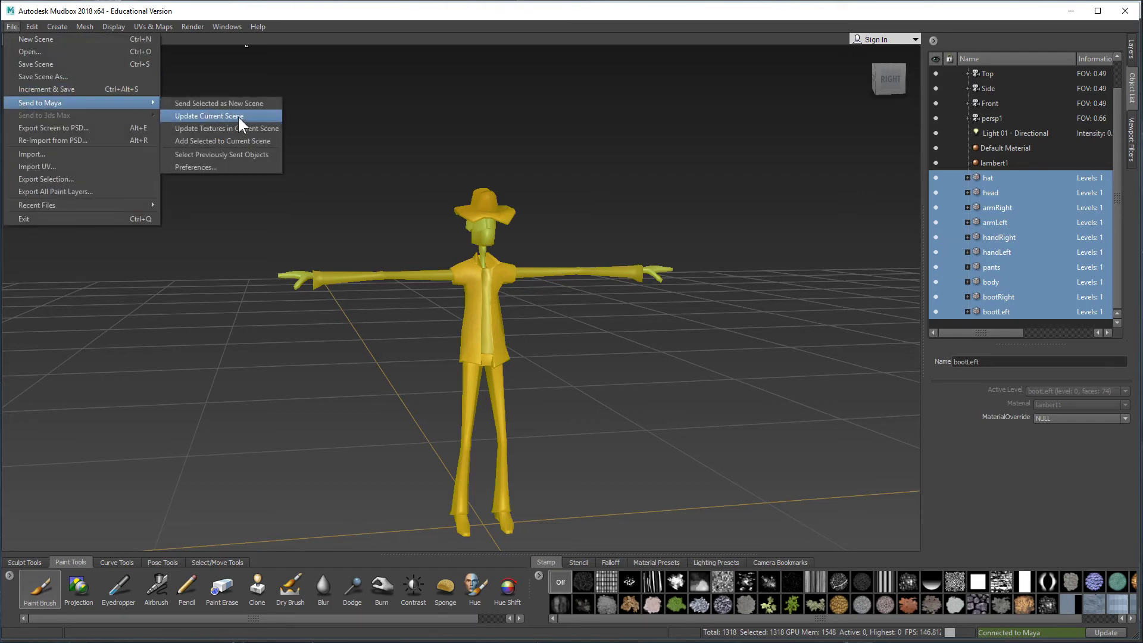
click(216, 117)
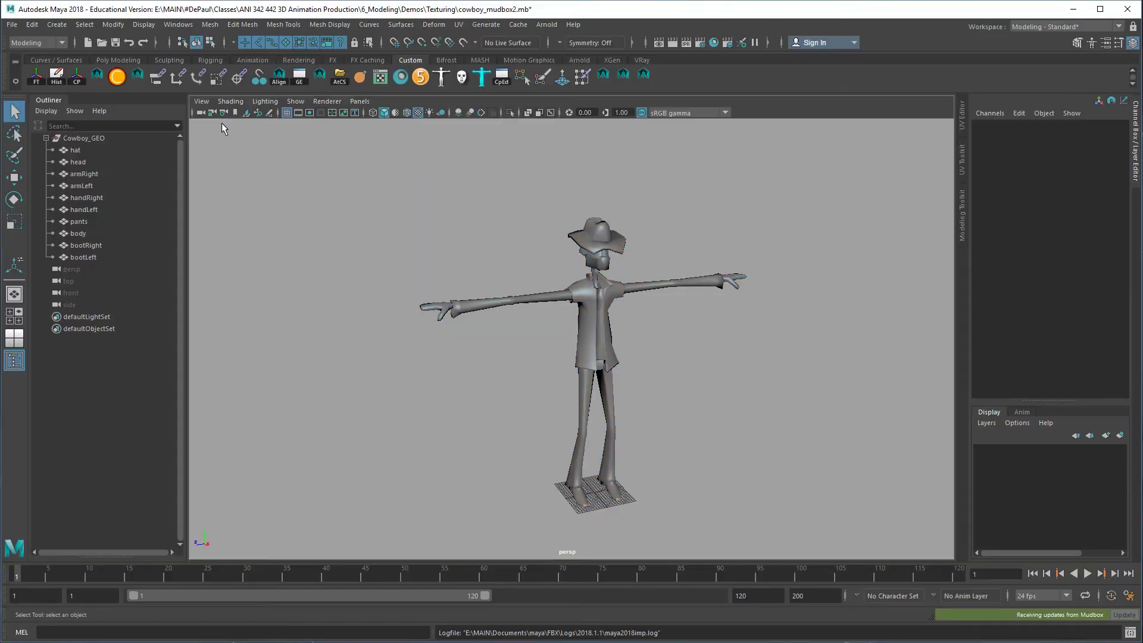
Examine the updated textures on the cowboy in Maya
alt+drag(538, 377, 716, 367)
alt+right_drag(717, 367, 513, 363)
alt+drag(513, 363, 613, 396)
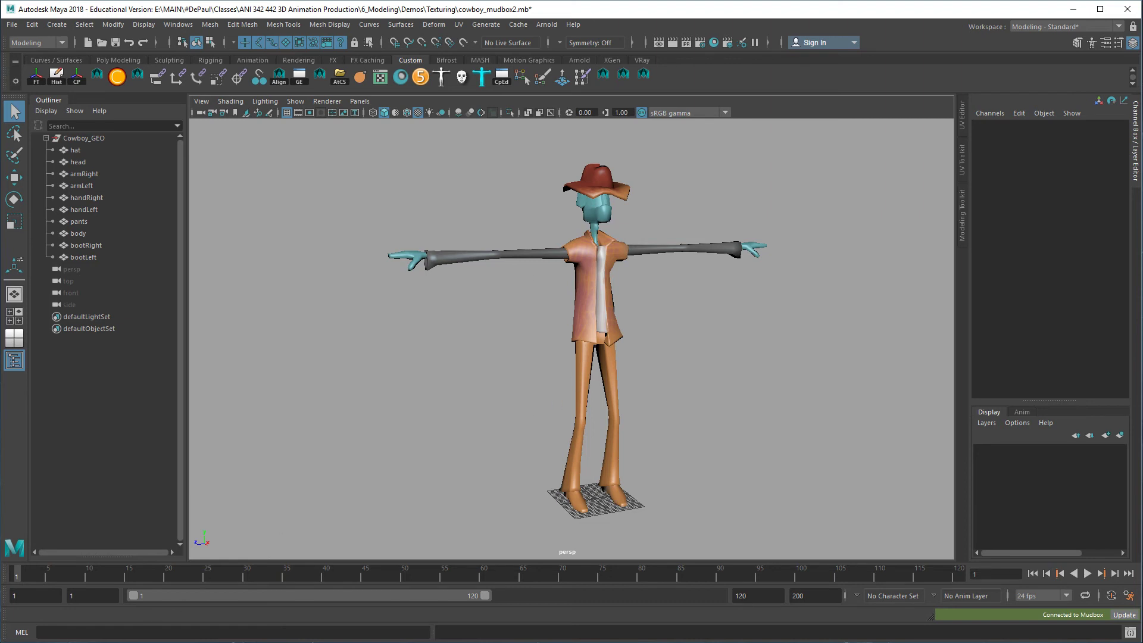
Return to Mudbox, enlarge the brush and stamp trays, and show the stencil collection
key(alt+Tab)
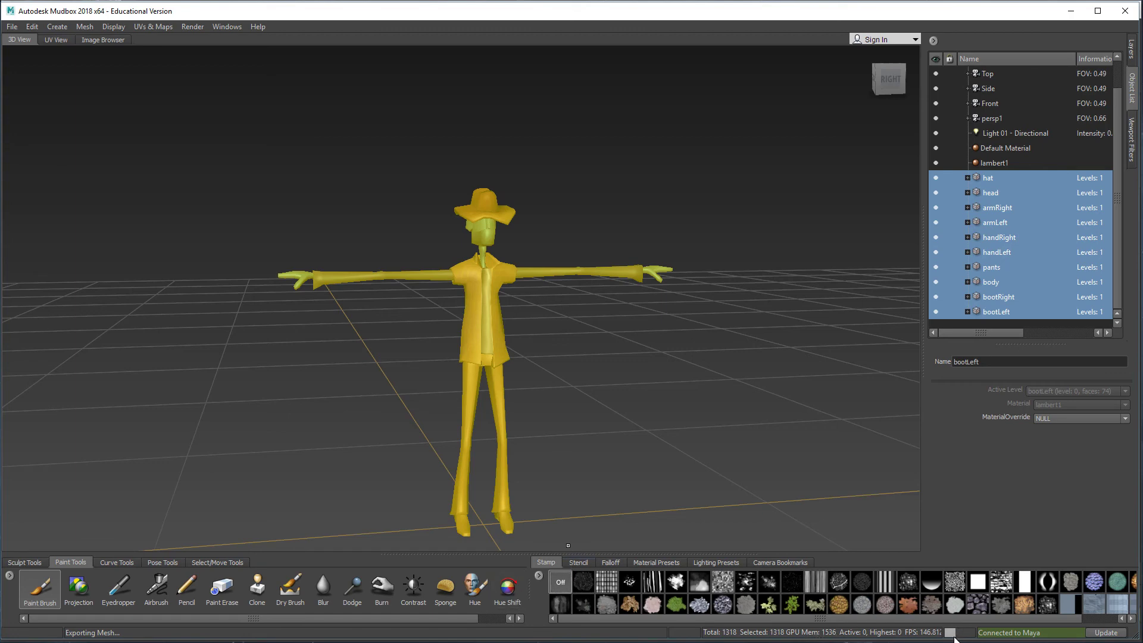
drag(486, 554, 487, 520)
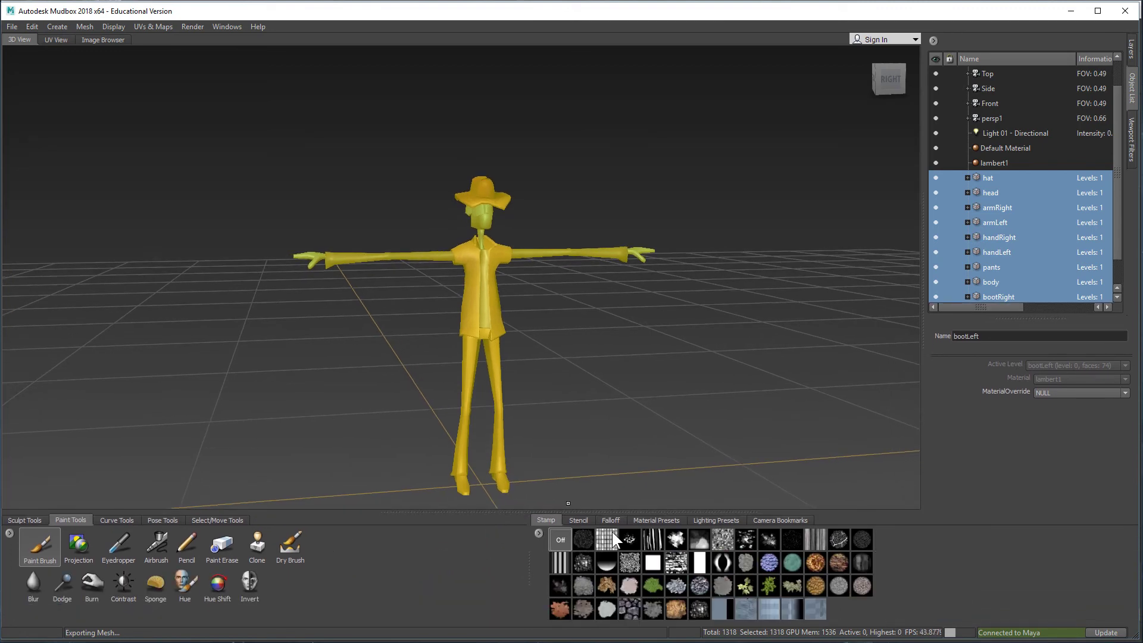
right_click(535, 530)
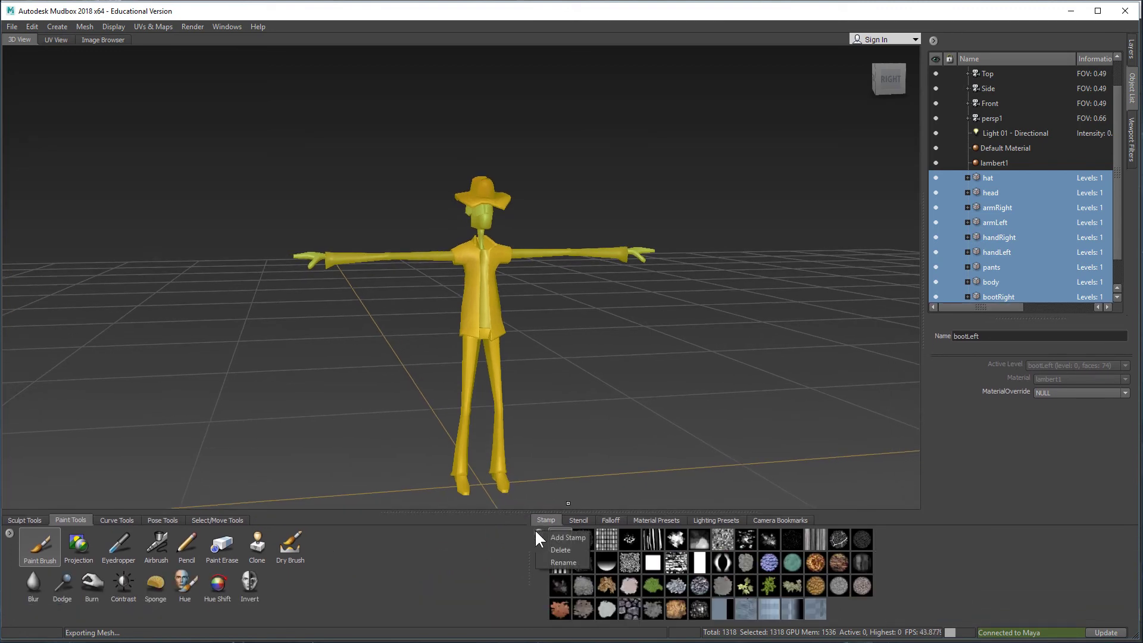
click(578, 519)
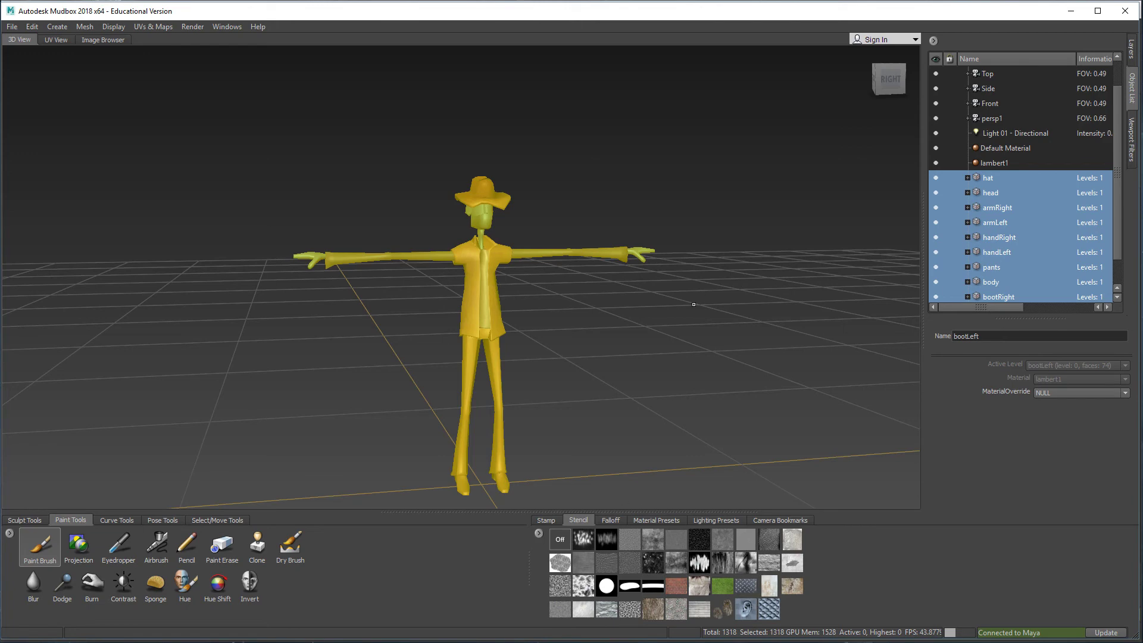
Examine the cowboy's pants and boots up close and dismiss the error dialog
alt+right_drag(586, 307, 708, 322)
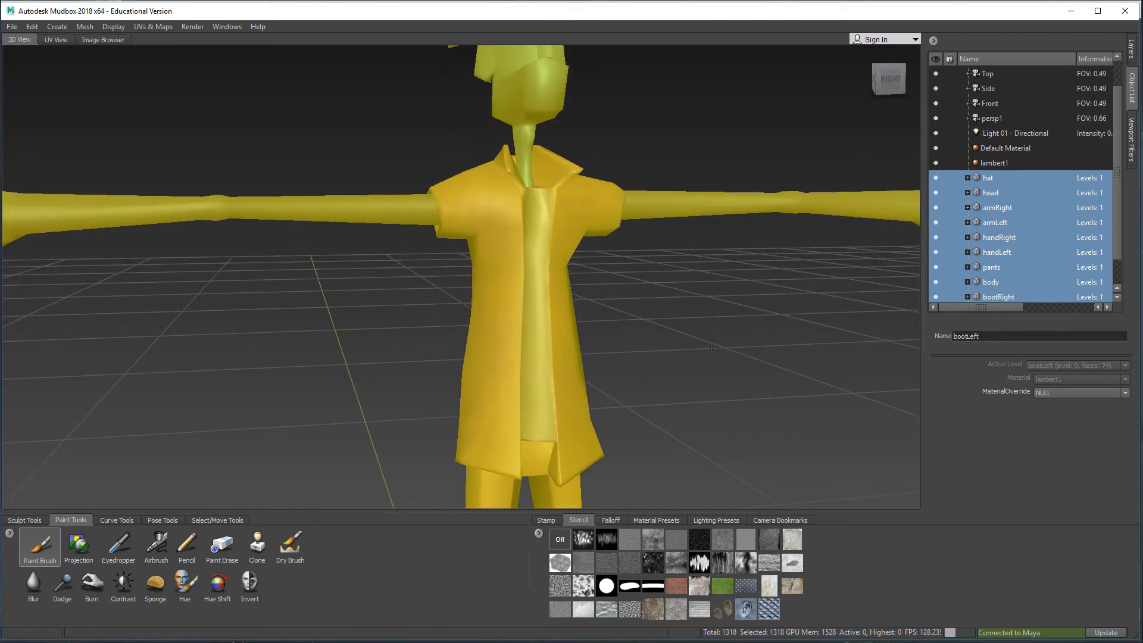
alt+middle_drag(708, 333, 709, 177)
alt+drag(708, 177, 696, 240)
alt+middle_drag(696, 239, 698, 310)
drag(1045, 217, 1046, 211)
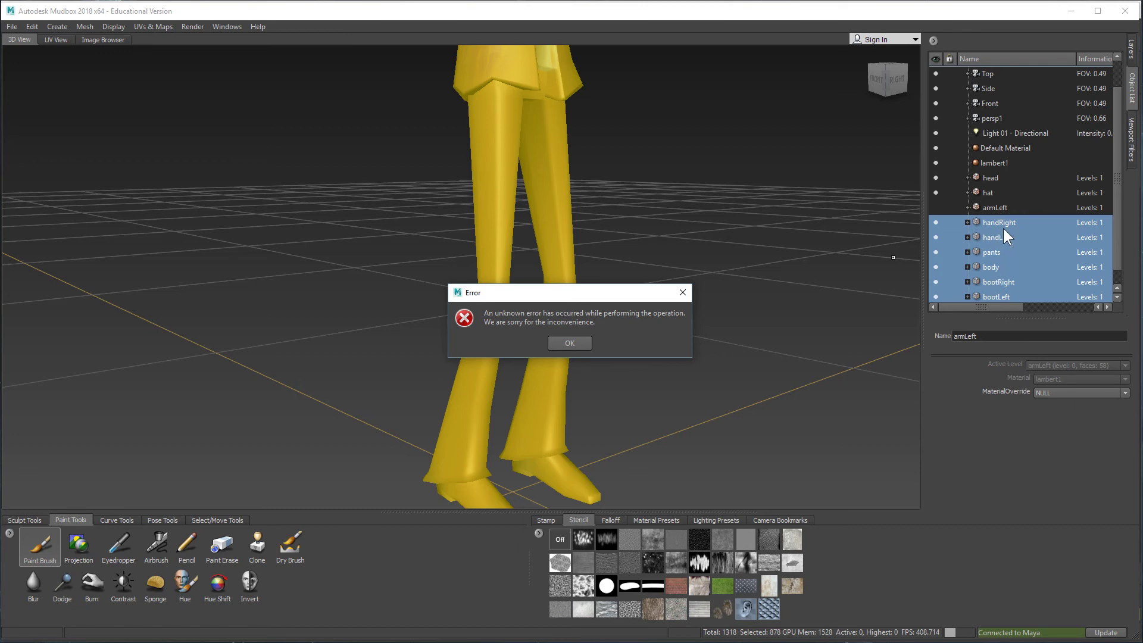
click(562, 343)
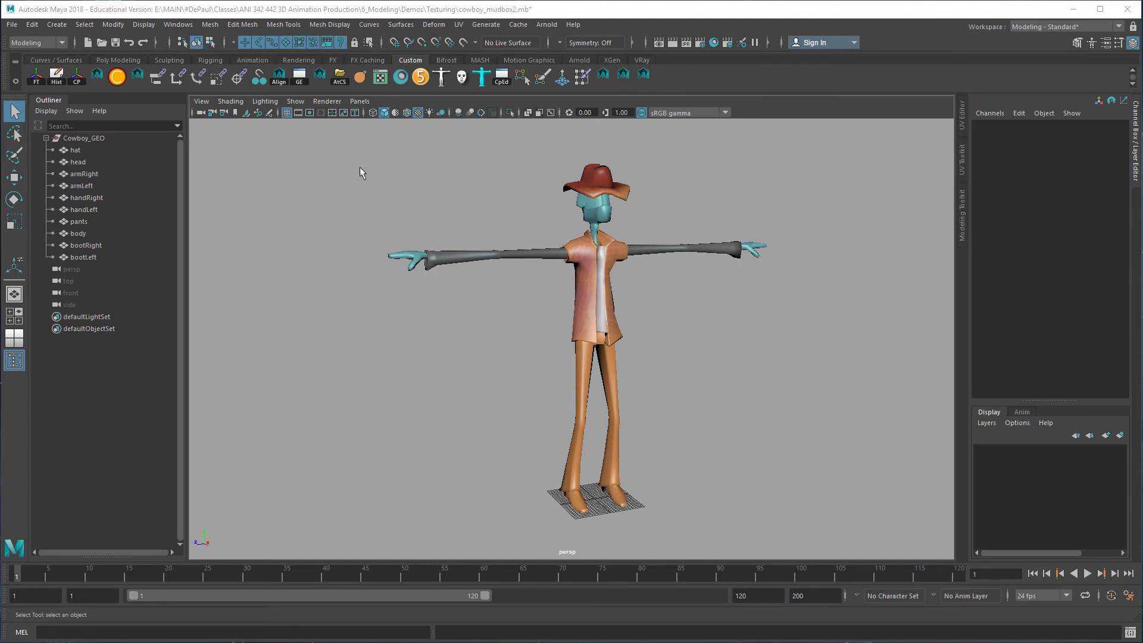
In Maya, select all the cowboy meshes and send them to Mudbox as a new scene
drag(360, 168, 836, 522)
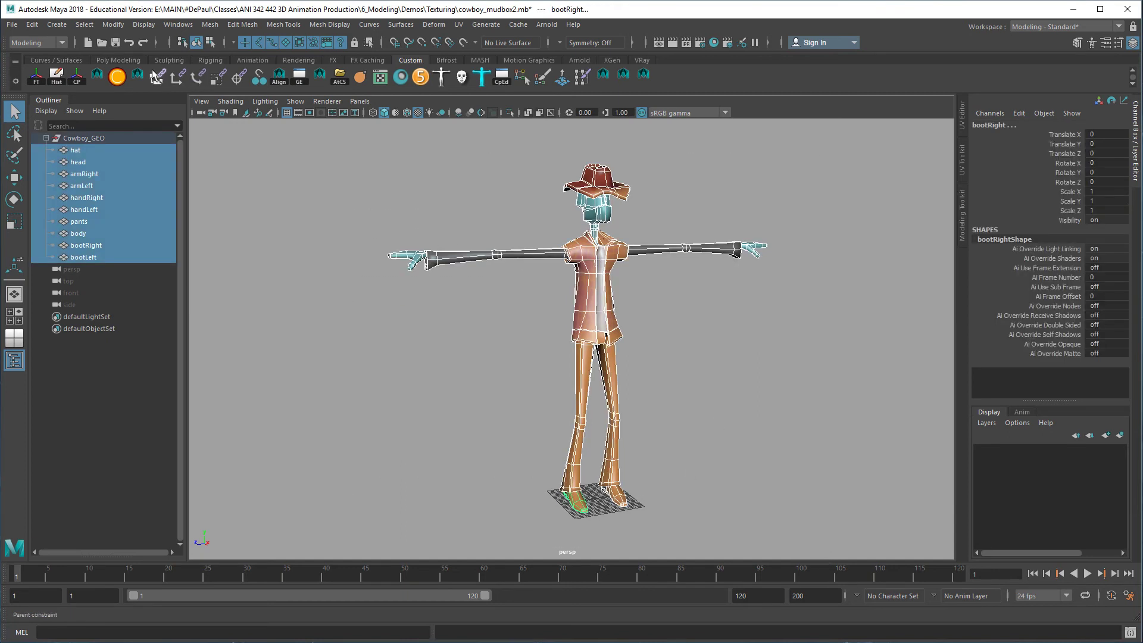
click(11, 25)
mouse_move(38, 166)
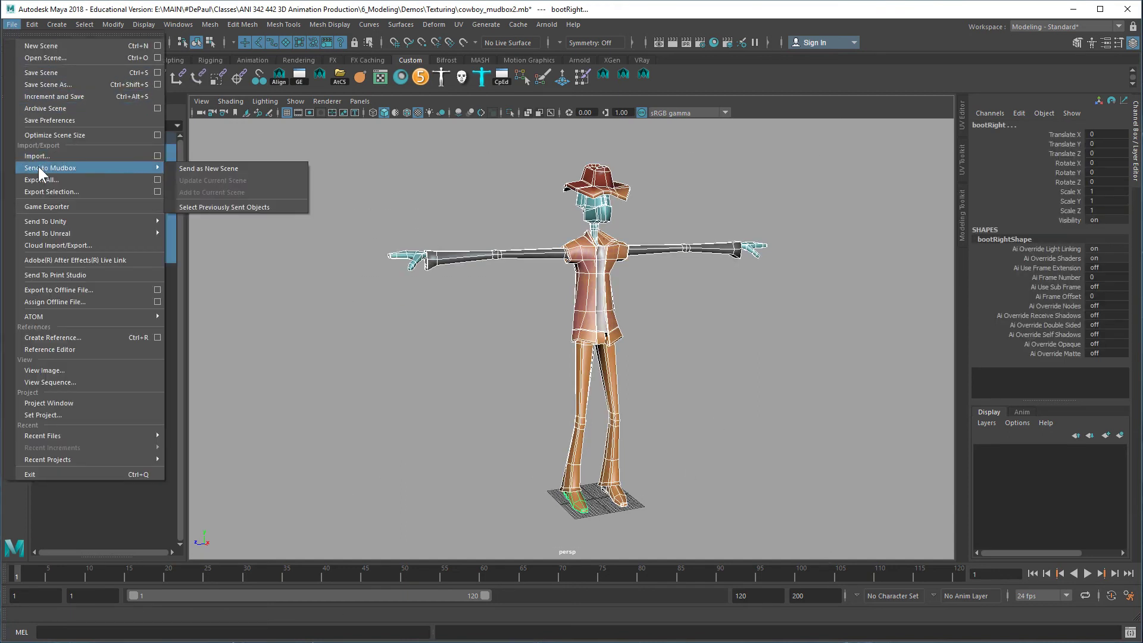
click(213, 169)
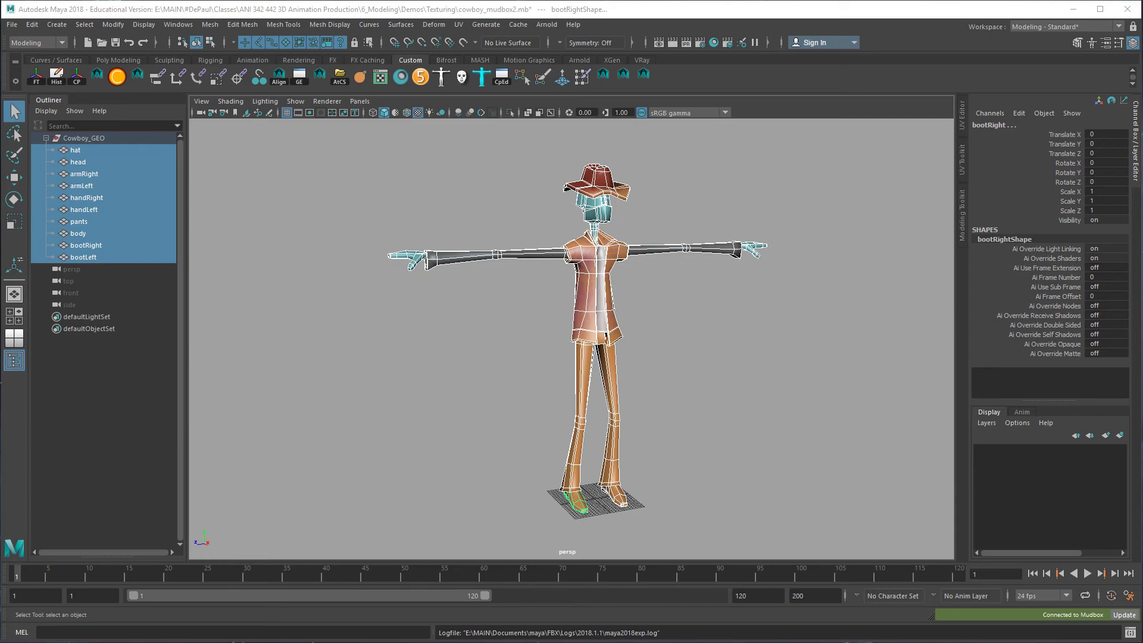
Switch to Mudbox and examine the received cowboy's paint layer and its individual meshes, such as head and armRight
key(alt+Tab)
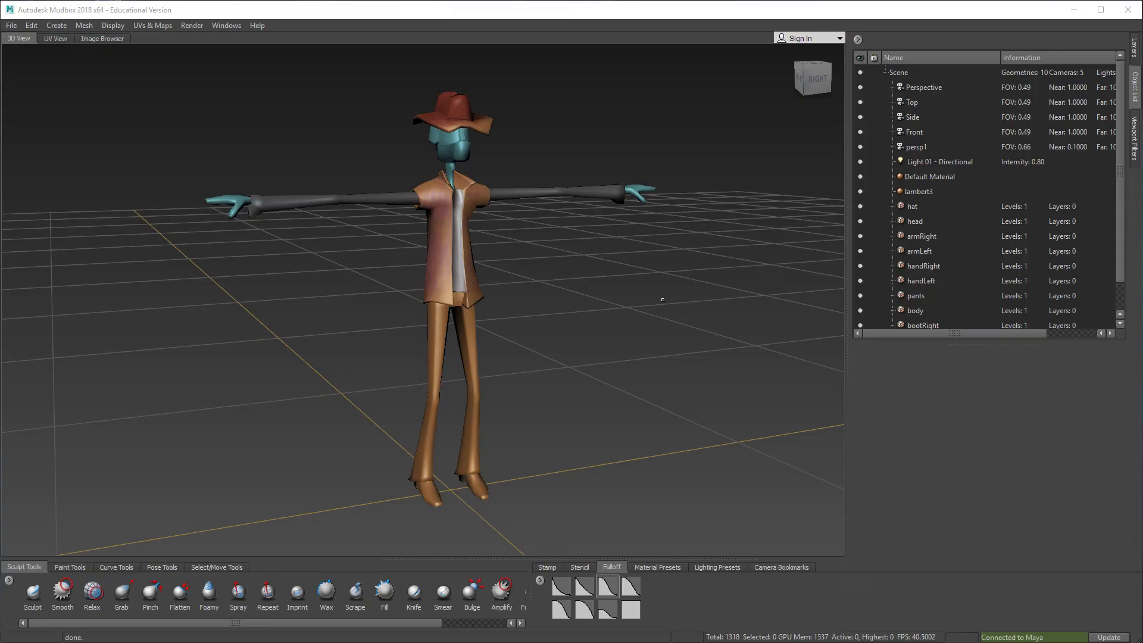
alt+drag(663, 299, 633, 270)
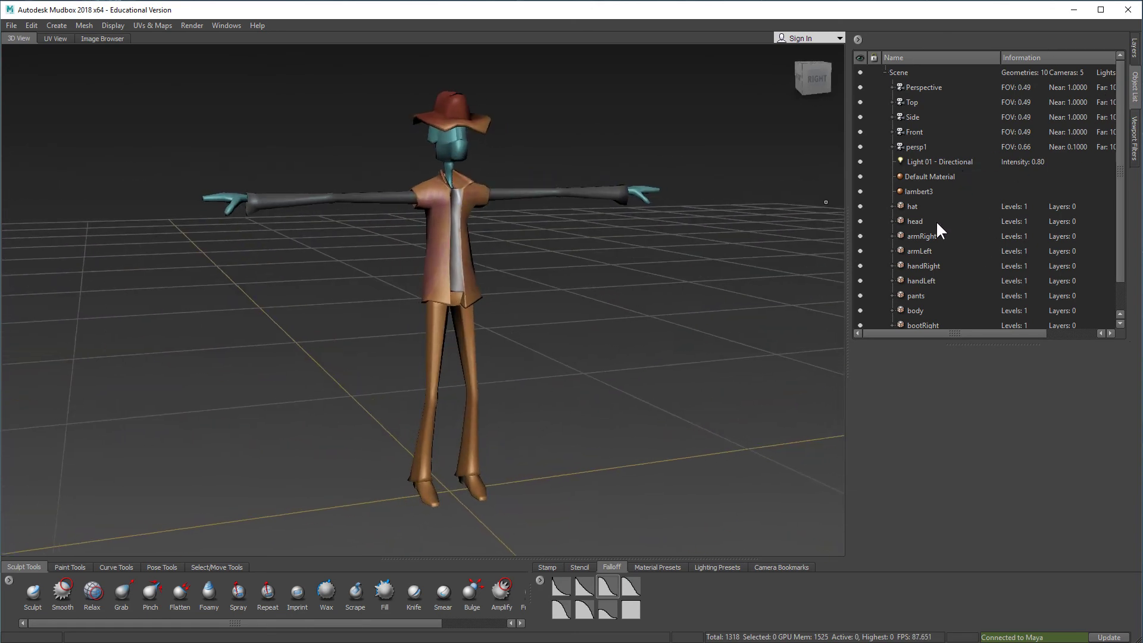
click(1135, 51)
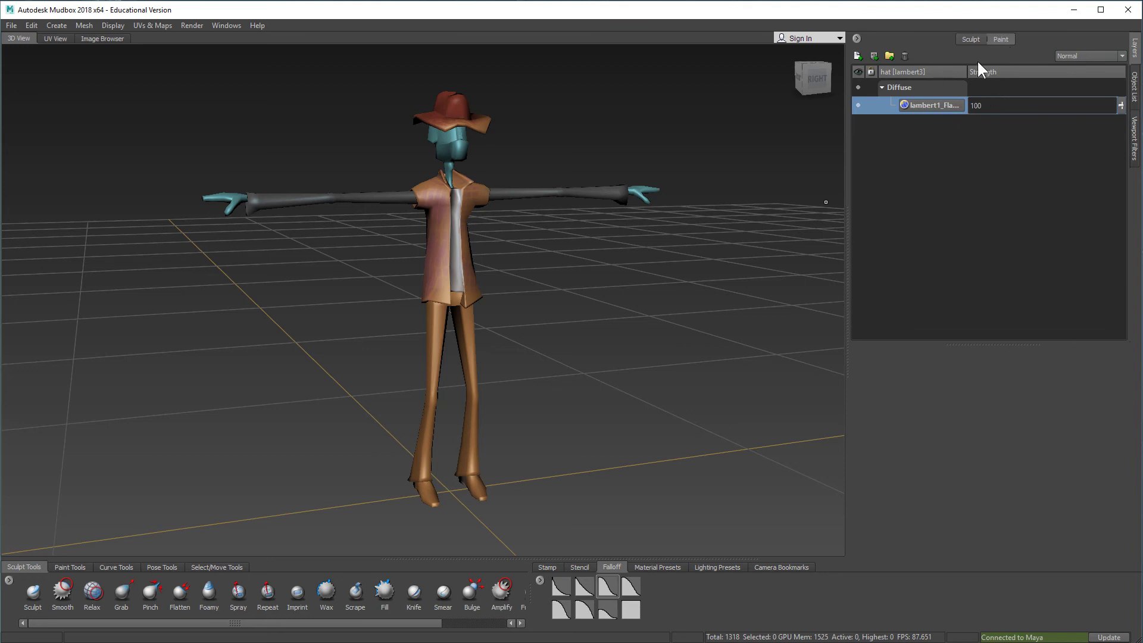
click(1134, 84)
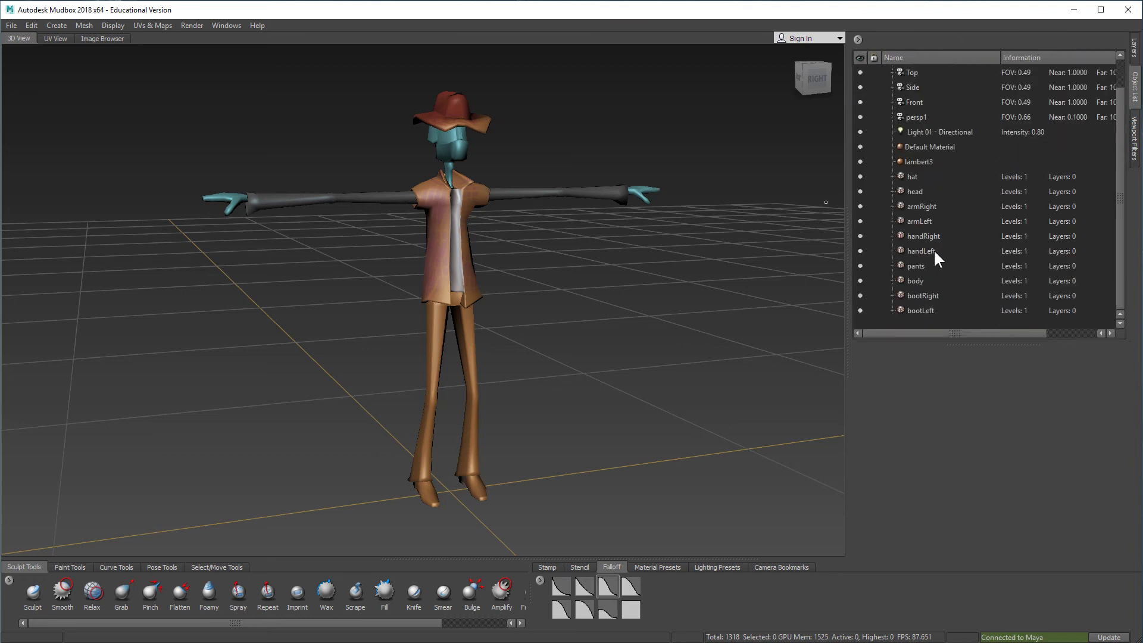
click(928, 204)
click(919, 191)
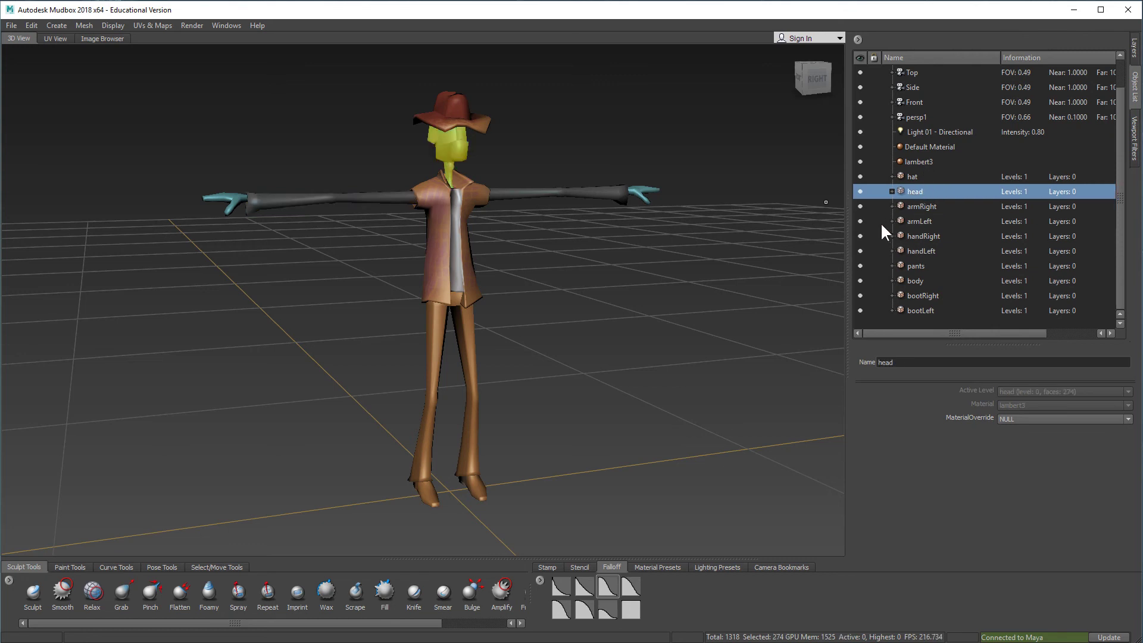
click(923, 207)
scroll(935, 250, up, 1)
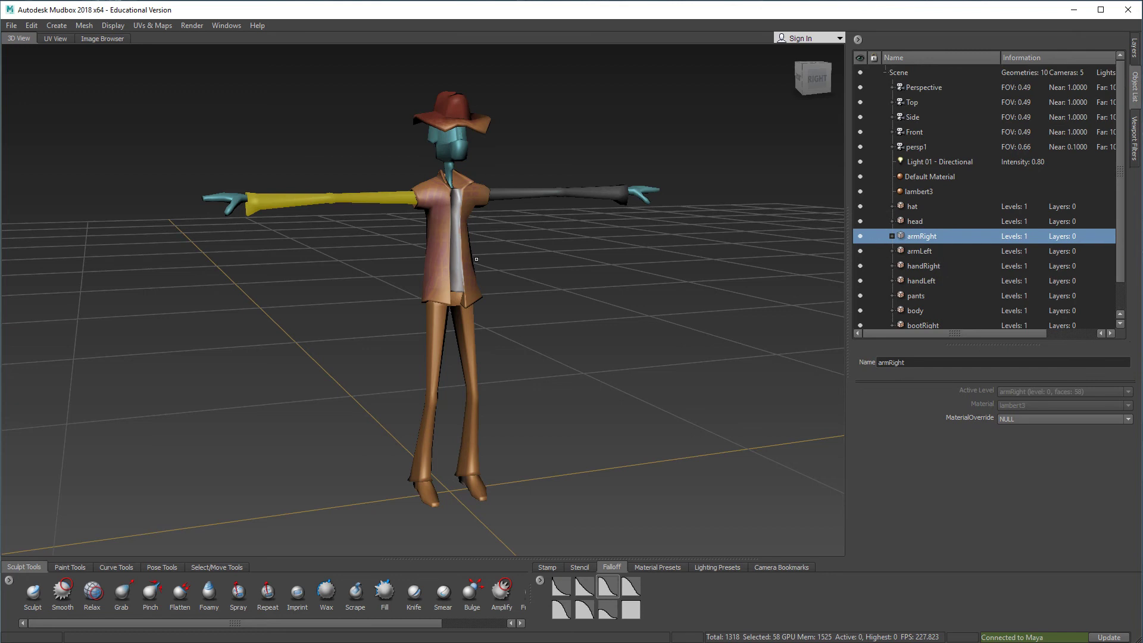
right_drag(381, 197, 333, 196)
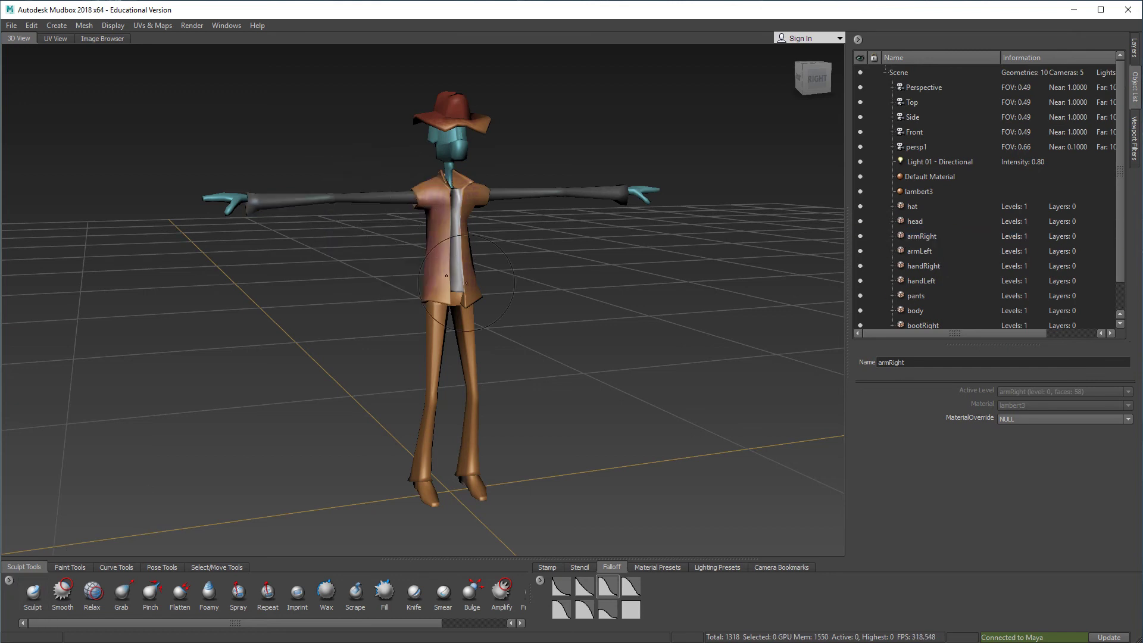
Show the stencil collection in place of the falloff curves
scroll(443, 292, up, 2)
scroll(442, 292, up, 3)
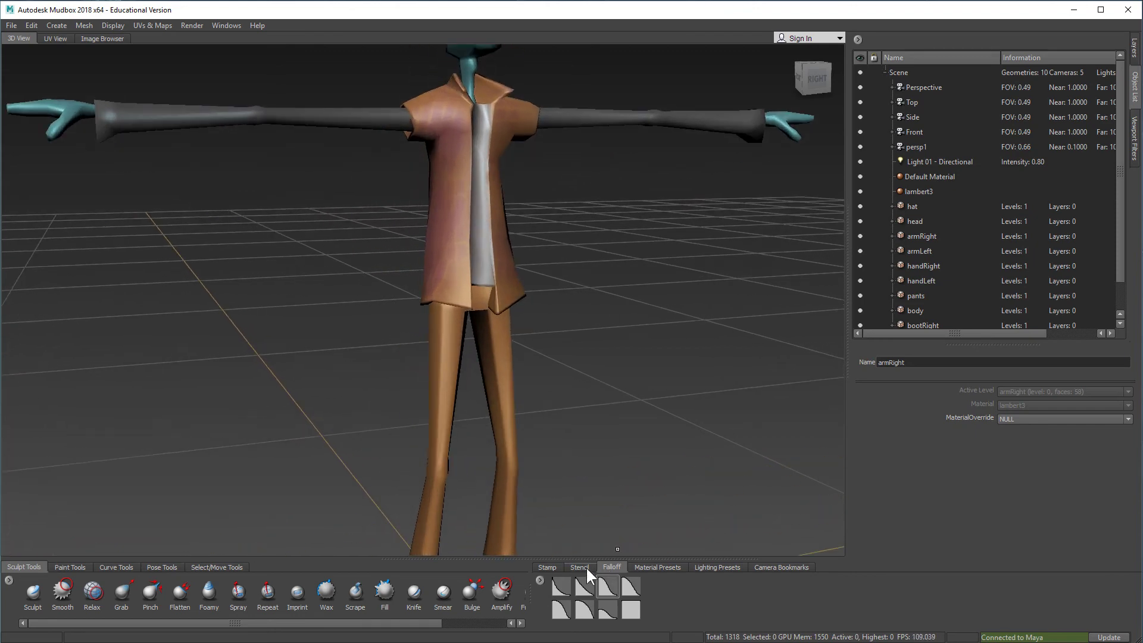
click(585, 568)
alt+middle_drag(533, 375, 533, 340)
Lock every cowboy mesh except pants: hat, head, both arms, both hands, body and both boots
drag(1119, 149, 1122, 189)
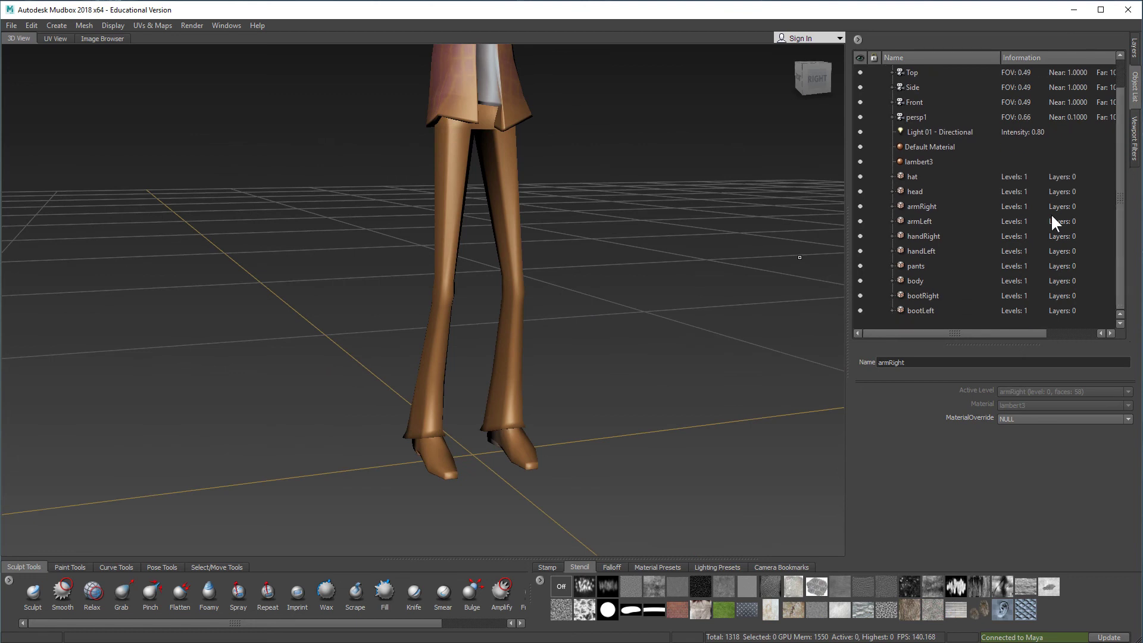
click(876, 277)
click(876, 295)
click(876, 309)
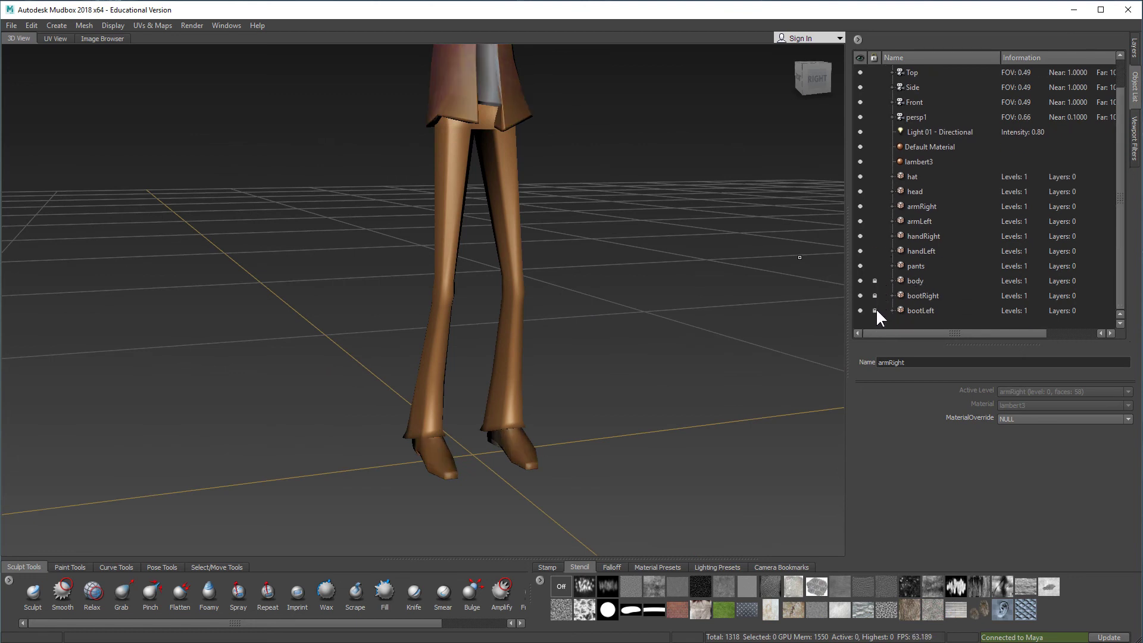
click(874, 234)
click(874, 221)
click(874, 206)
click(875, 191)
click(874, 177)
click(874, 310)
scroll(523, 400, up, 1)
Activate the Projection brush and load the rgb_stoneWall.jpg stencil over the pants
alt+drag(497, 385, 505, 364)
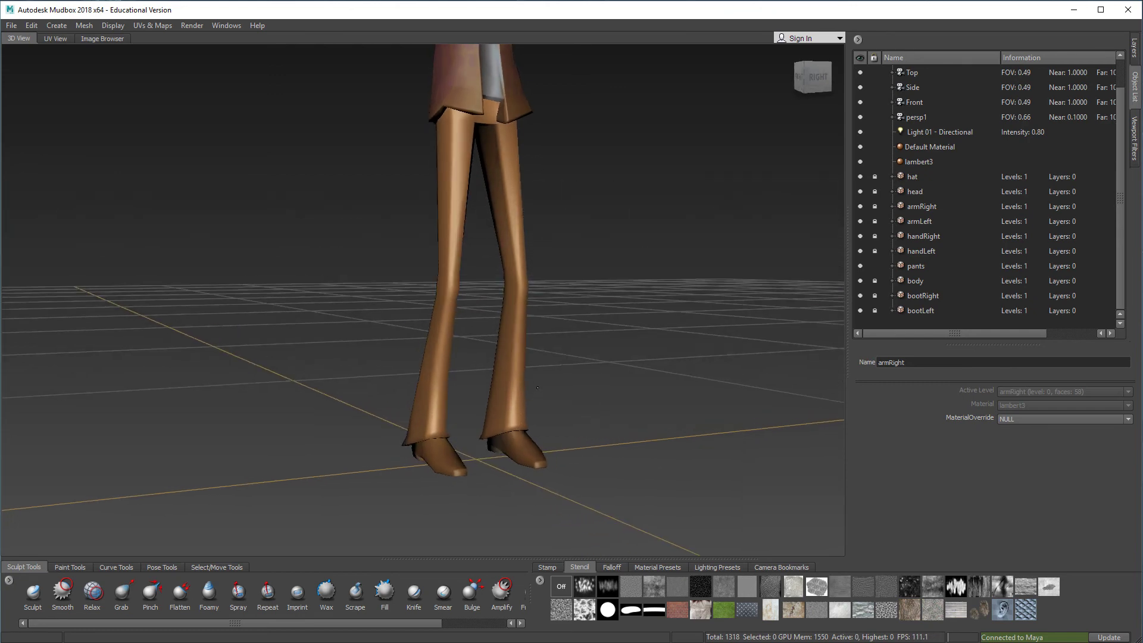
alt+right_drag(506, 364, 622, 380)
alt+middle_drag(629, 405, 622, 366)
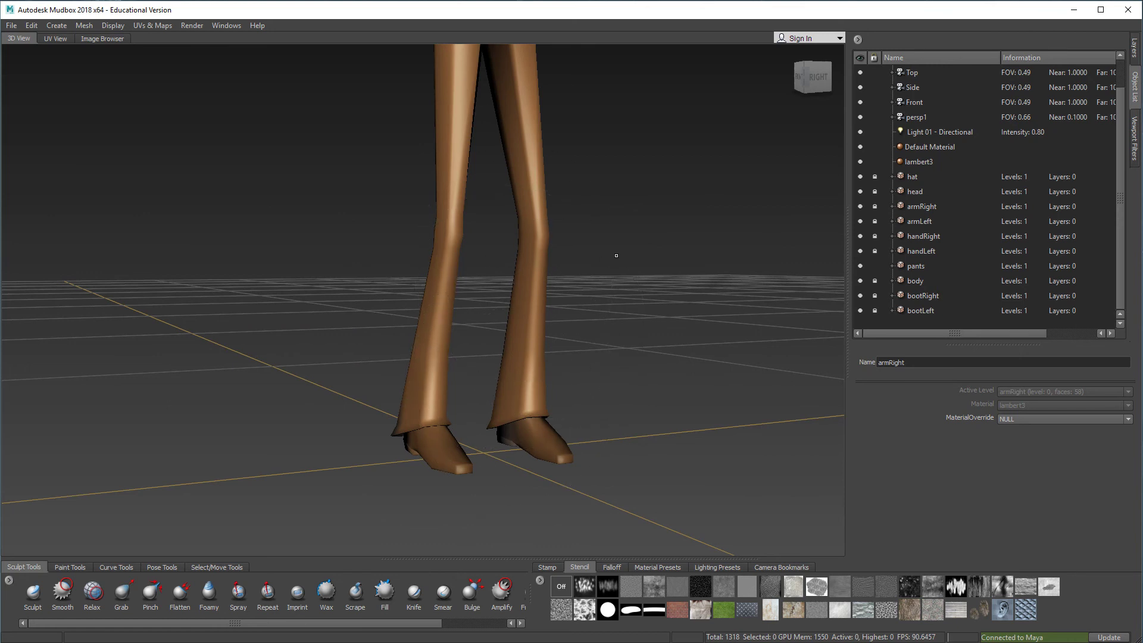
alt+middle_drag(614, 255, 621, 278)
alt+right_drag(90, 497, 22, 506)
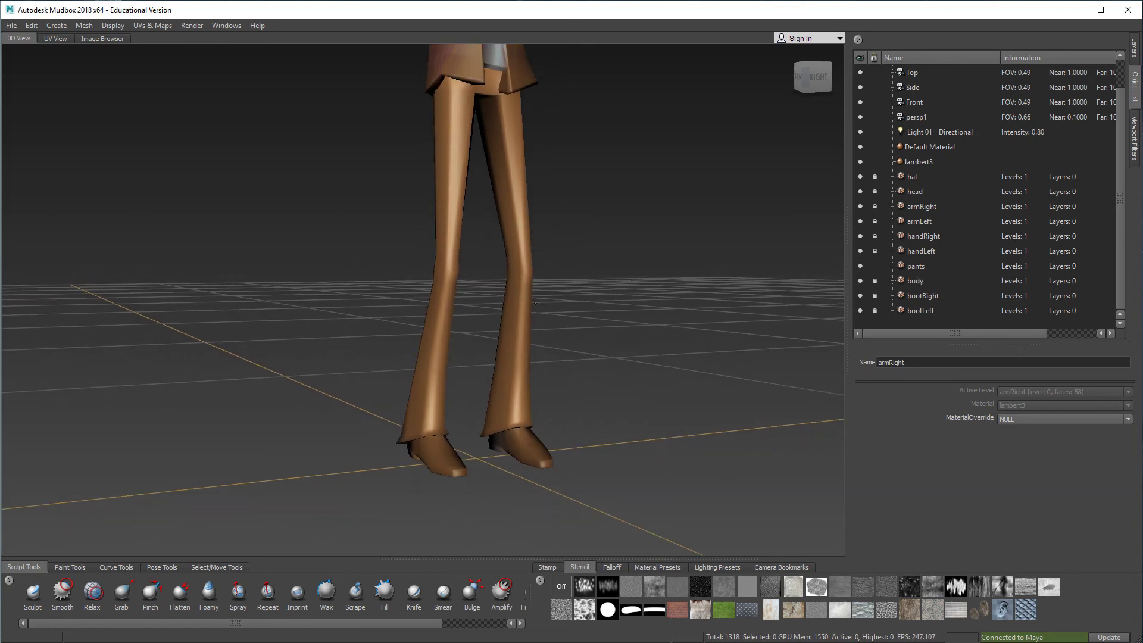
alt+middle_drag(23, 507, 15, 537)
click(66, 568)
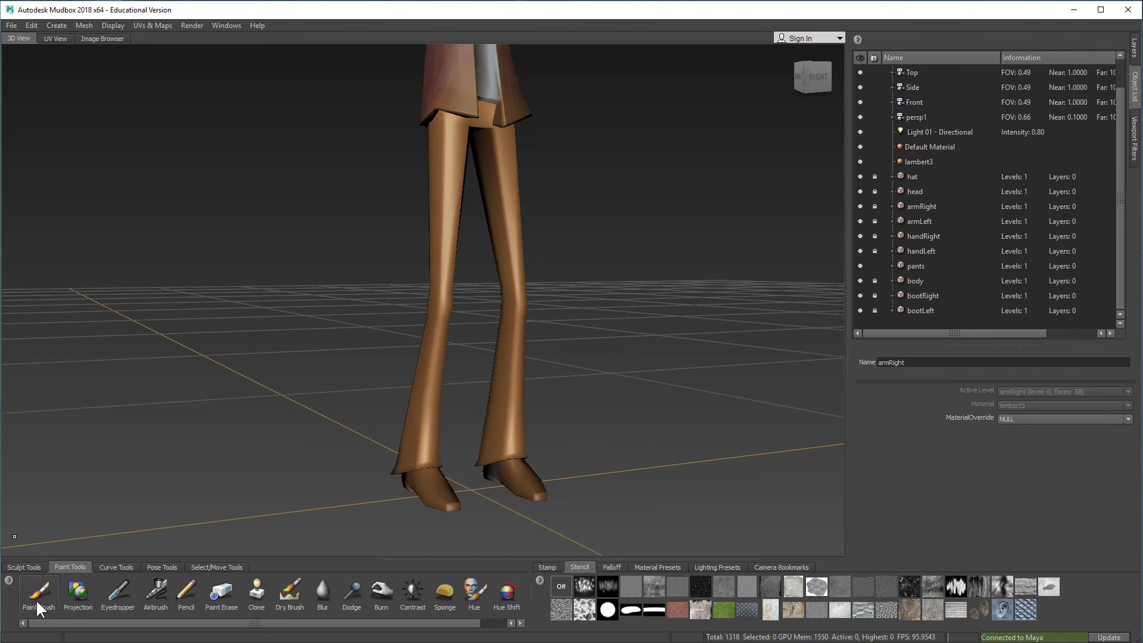
click(77, 593)
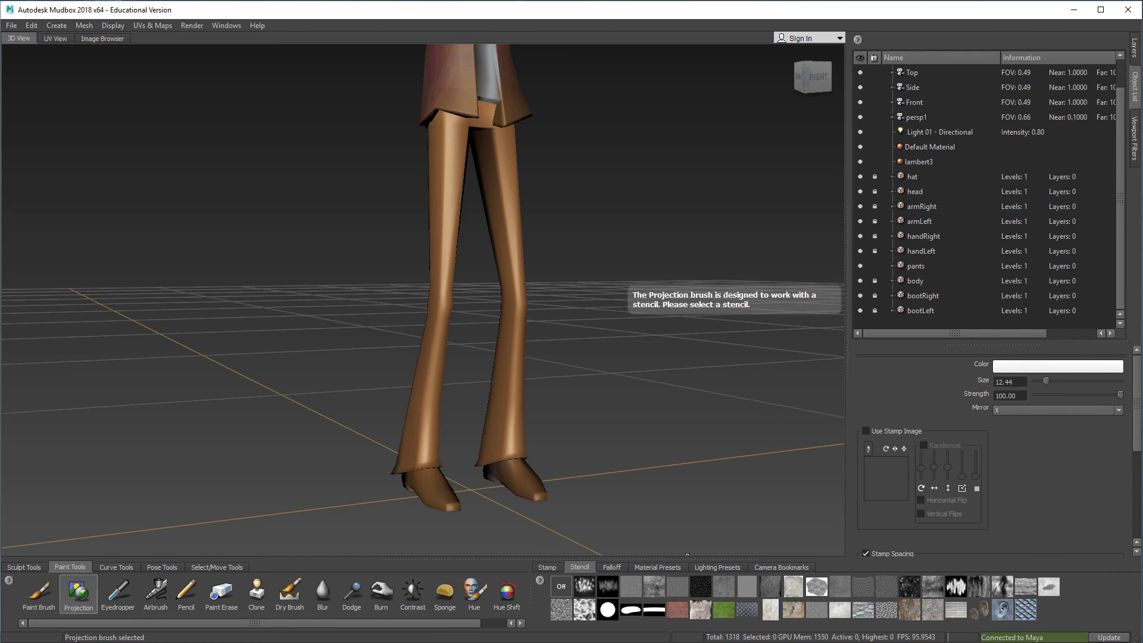
click(887, 613)
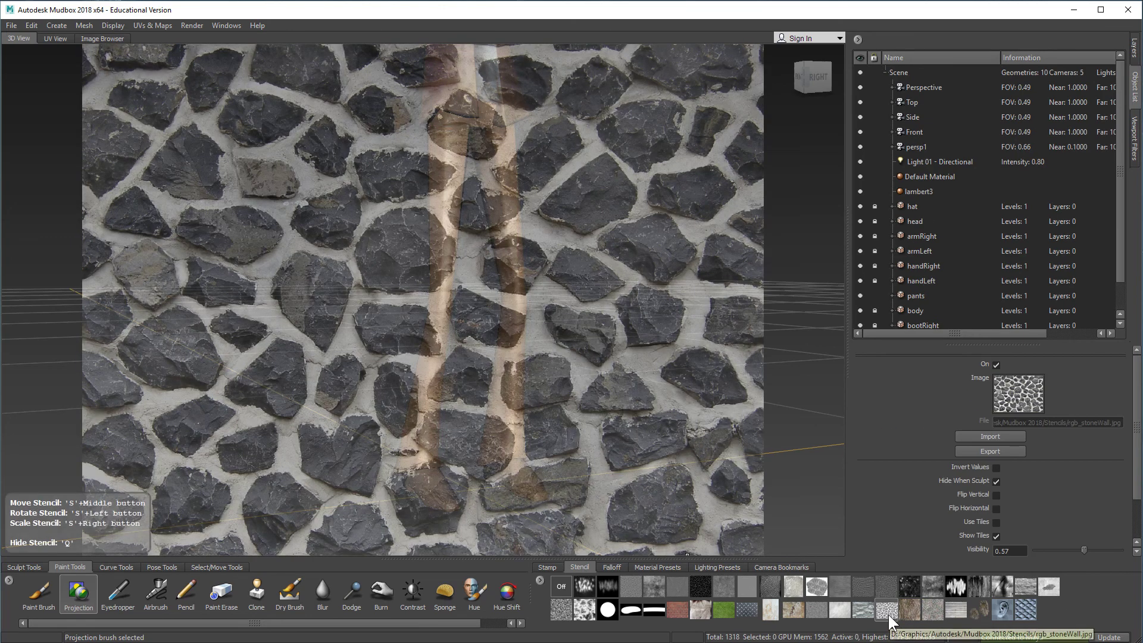
Compare the grayscale skin stencils and load bw_skin08.jpg for the Projection brush in place of the stone wall image
click(887, 586)
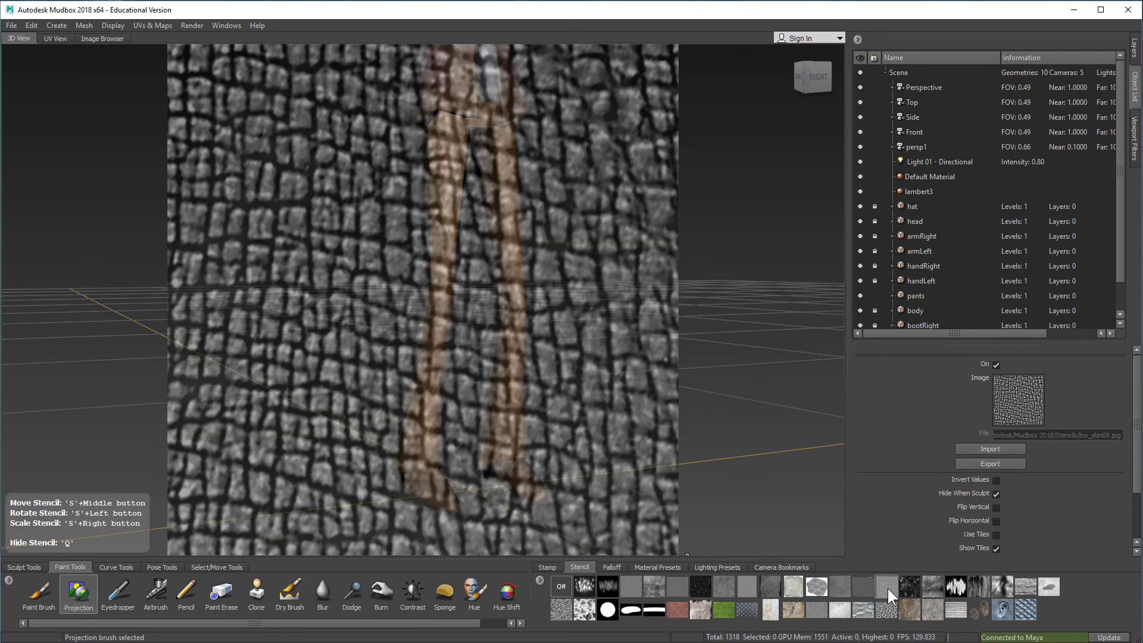
click(865, 587)
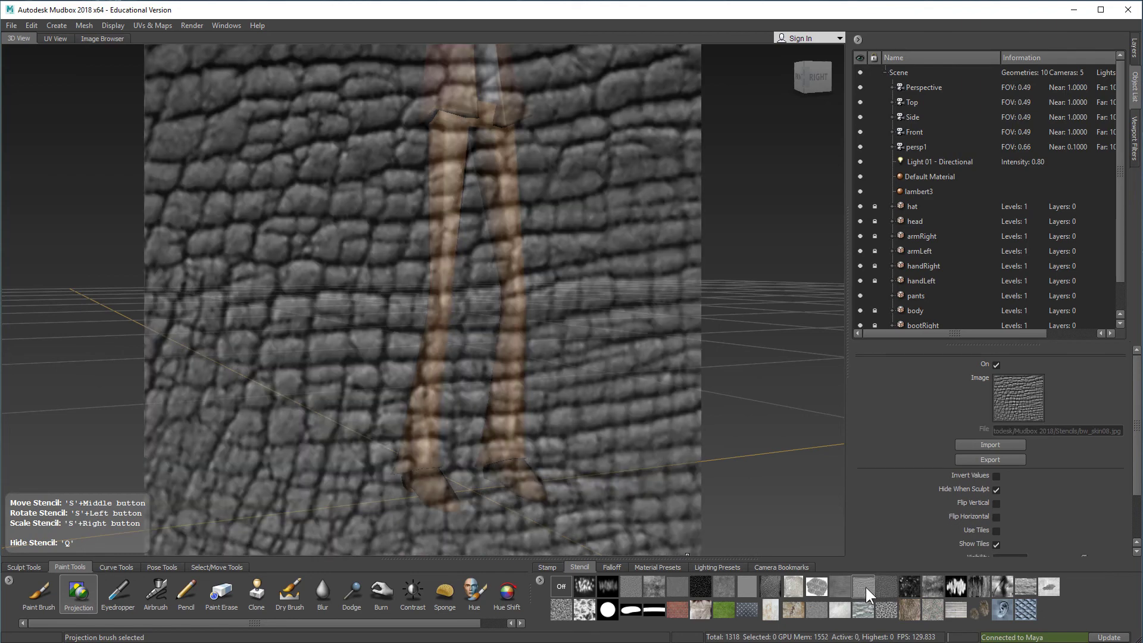
click(884, 585)
click(87, 598)
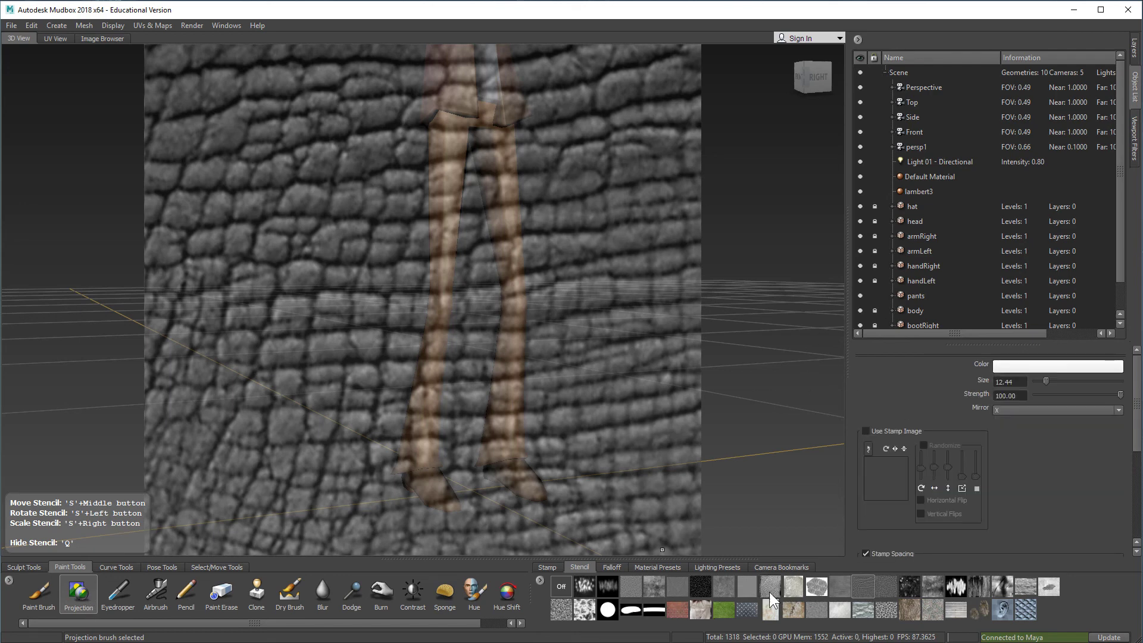
click(873, 586)
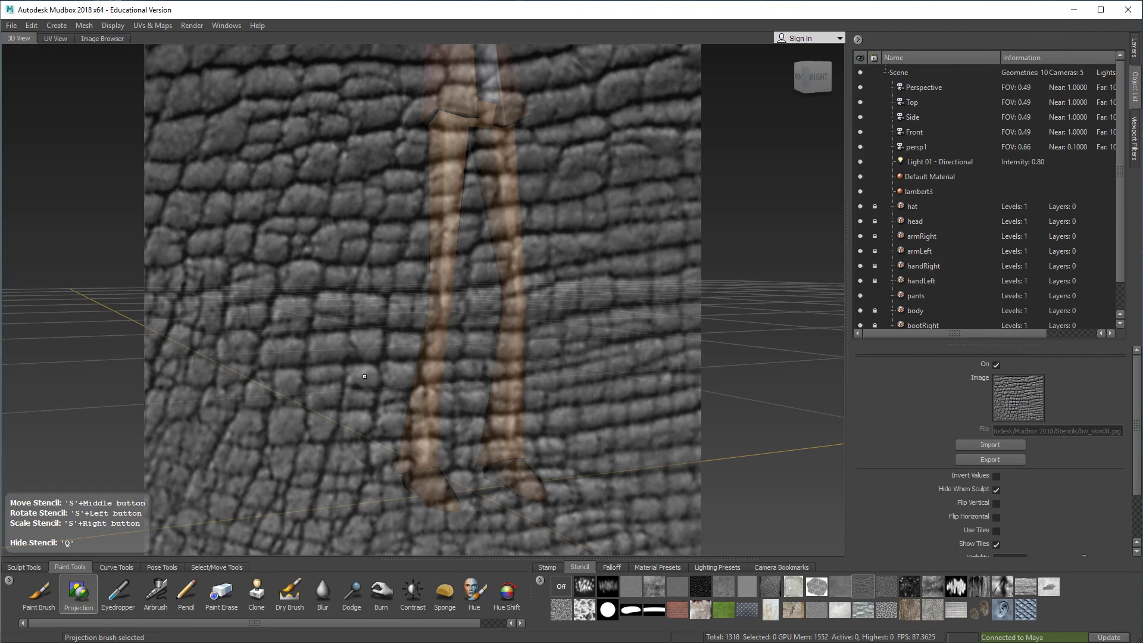
Shift and slightly rotate the skin stencil, and shrink it to a small patch over the knees
alt+right_drag(364, 376, 447, 357)
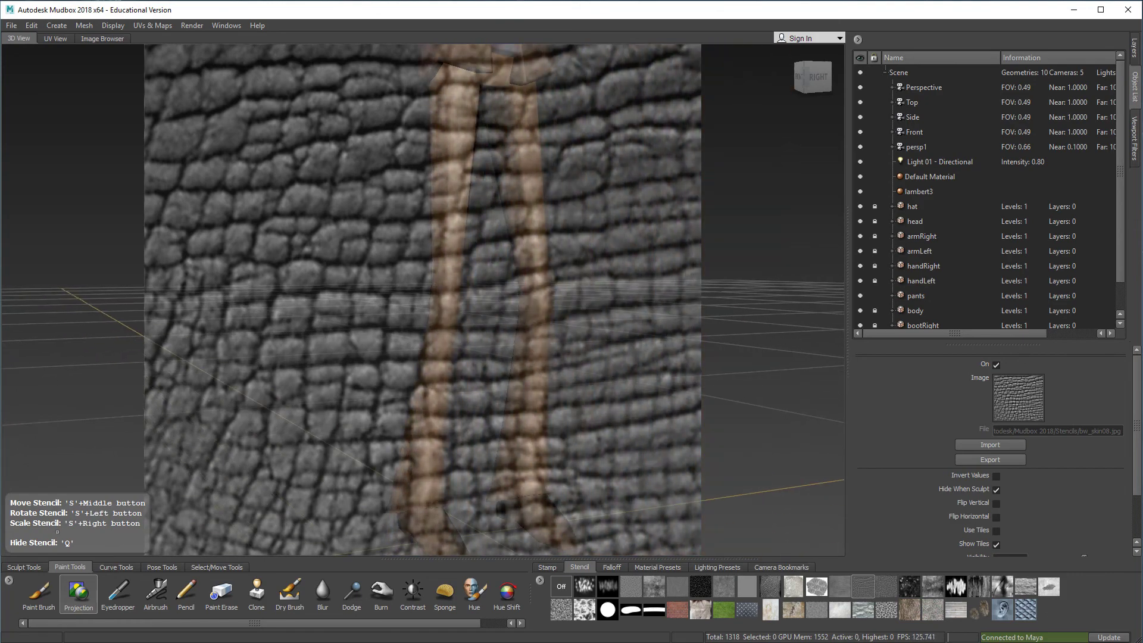
middle_drag(566, 379, 621, 373)
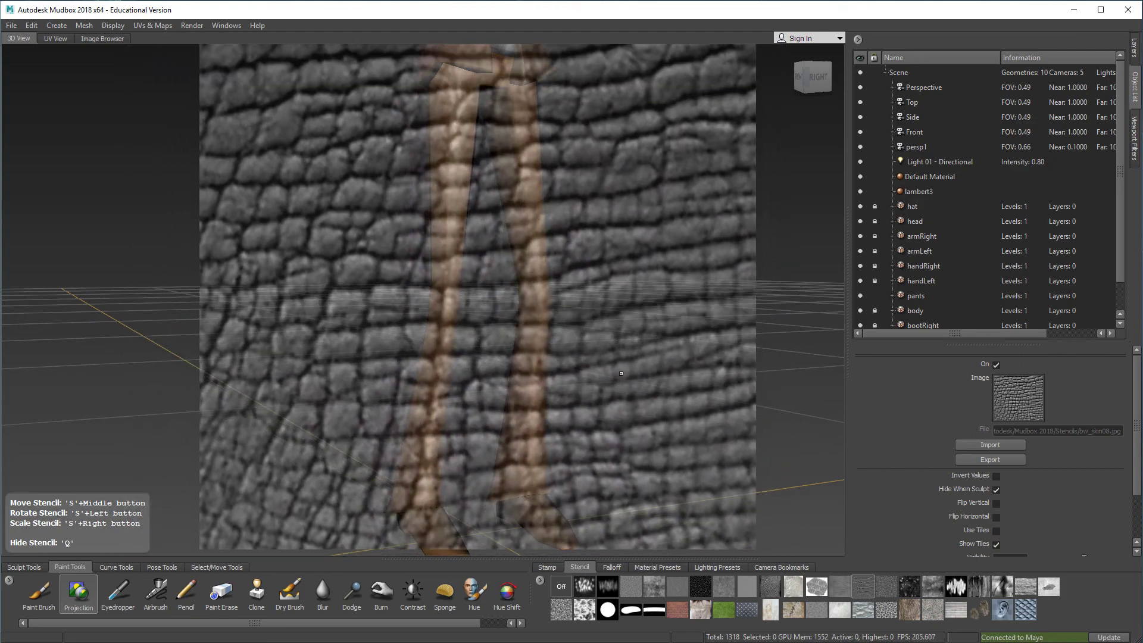
drag(620, 373, 526, 367)
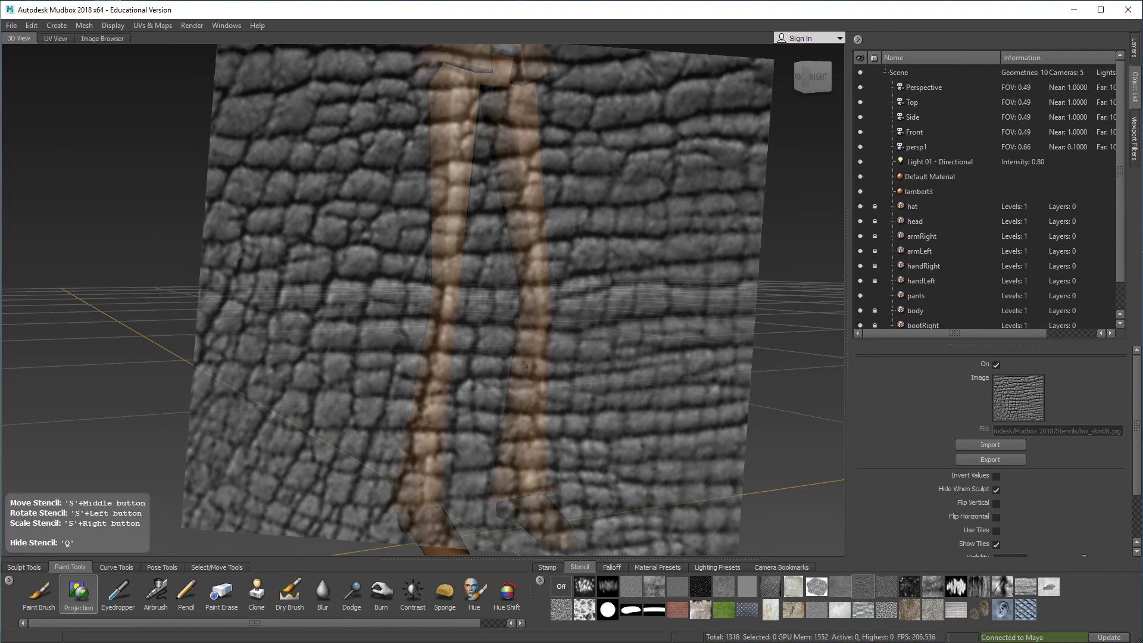
right_drag(530, 369, 416, 369)
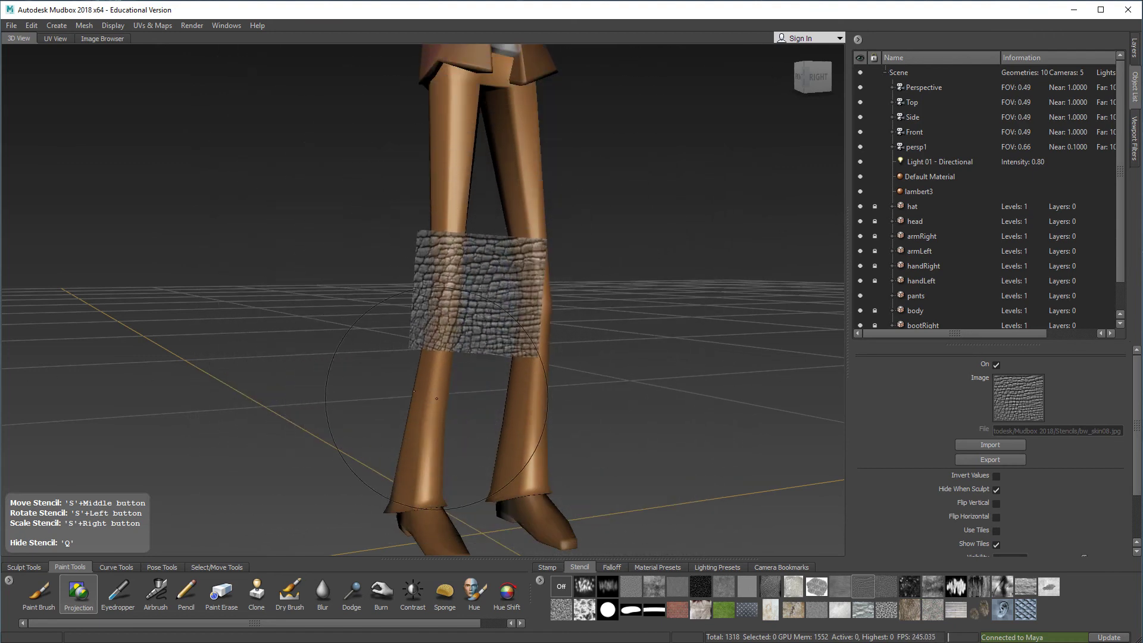
Frame the lower end of one trouser leg beneath the stencil and enlarge the stencil until it is wider than the leg
alt+middle_drag(440, 388, 506, 364)
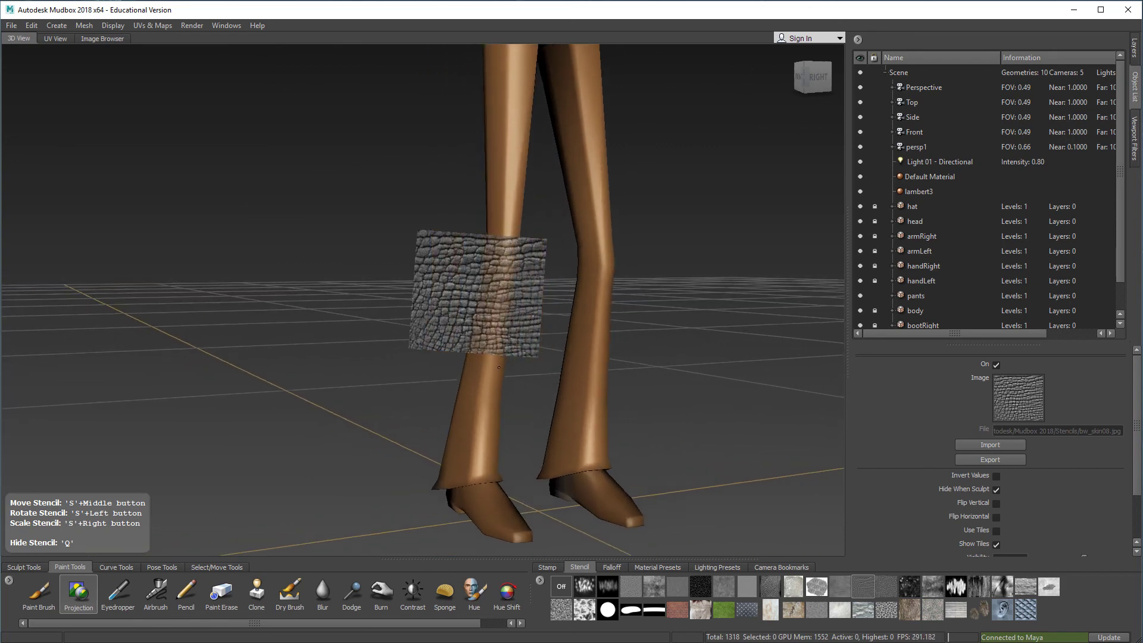
alt+right_drag(506, 364, 747, 470)
mouse_move(747, 470)
alt+middle_down()
mouse_move(677, 296)
mouse_move(673, 232)
alt+middle_up()
mouse_move(673, 232)
alt+right_down()
mouse_move(811, 298)
mouse_move(747, 313)
alt+right_up()
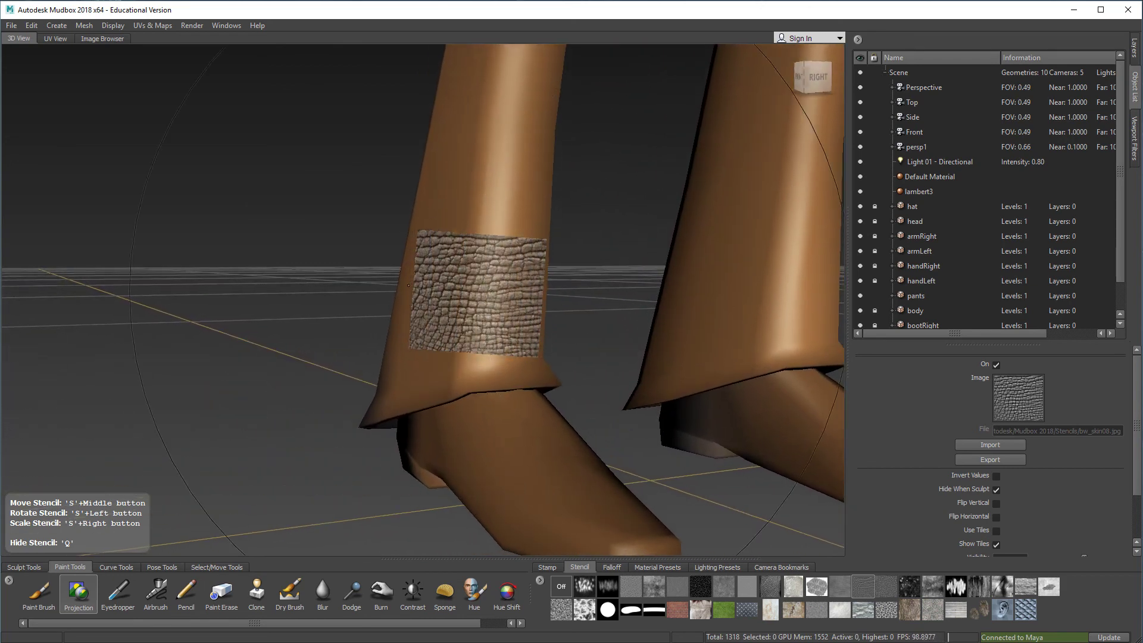
alt+middle_drag(504, 294, 499, 300)
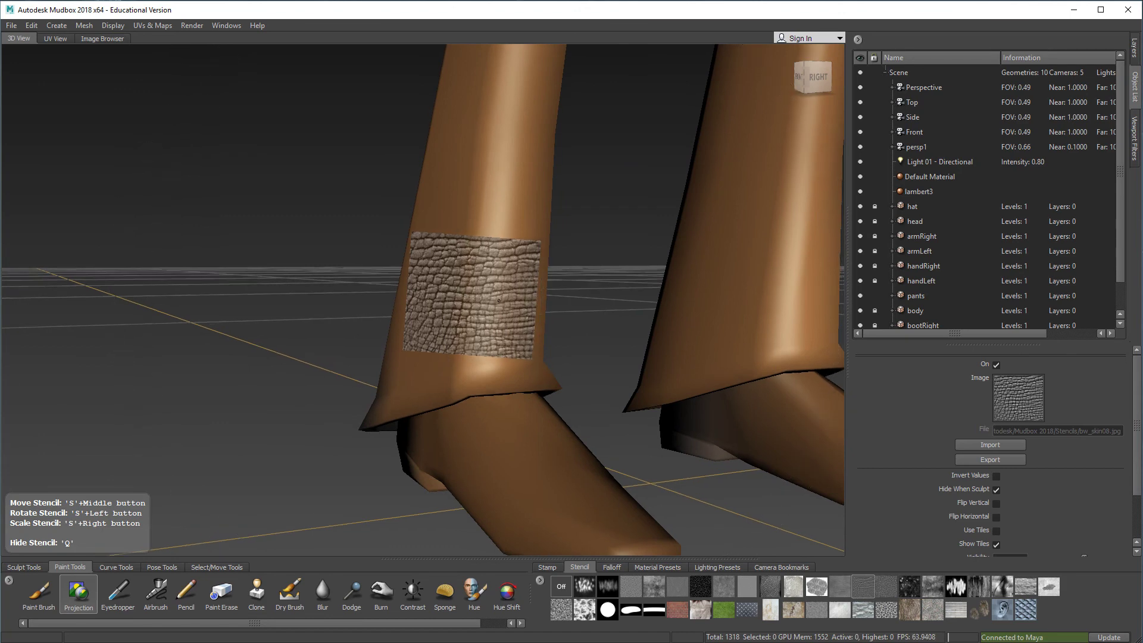
mouse_move(499, 301)
right_down()
mouse_move(757, 332)
mouse_move(512, 302)
right_up()
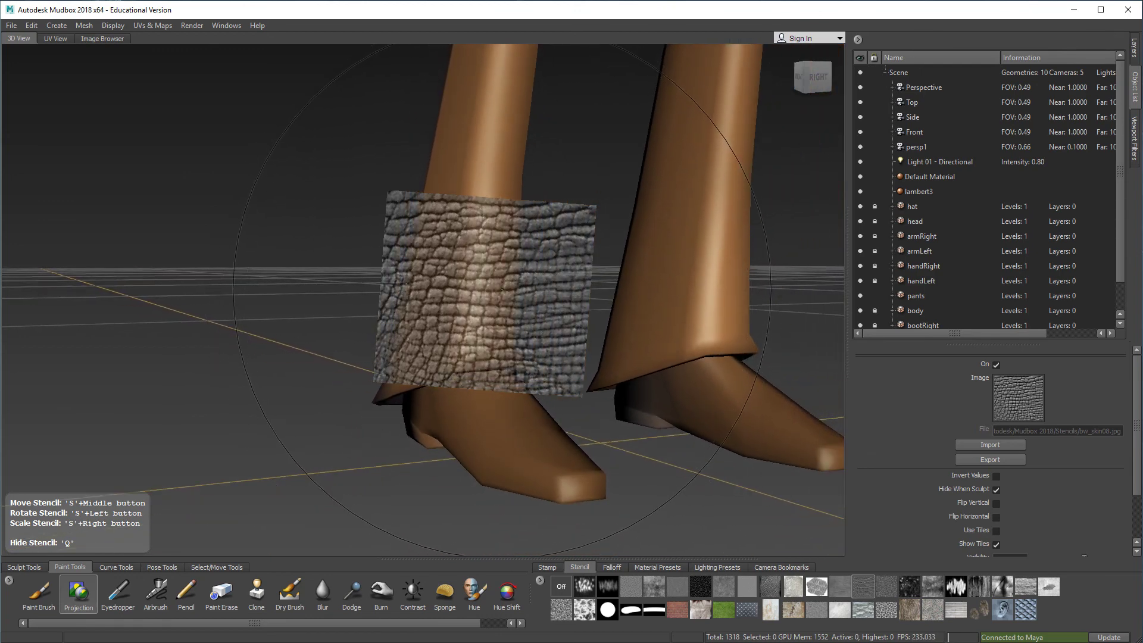
Enlarge the stencil further and rotate it about a quarter turn so it covers the trouser leg's lower end in side view
alt+drag(562, 306, 524, 307)
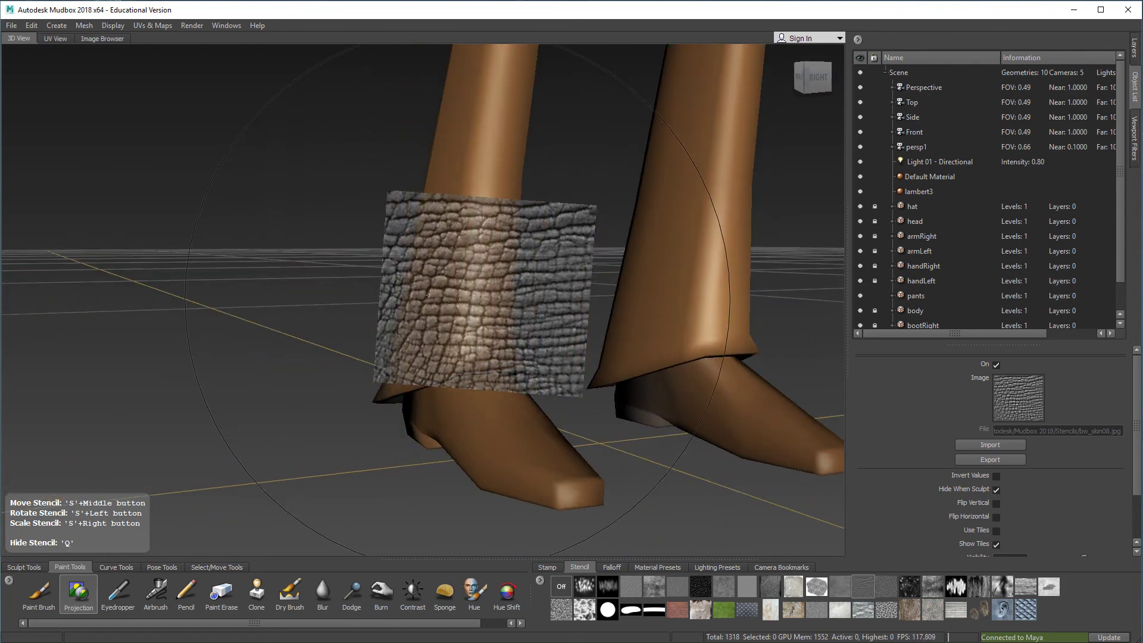
alt+right_drag(457, 298, 520, 367)
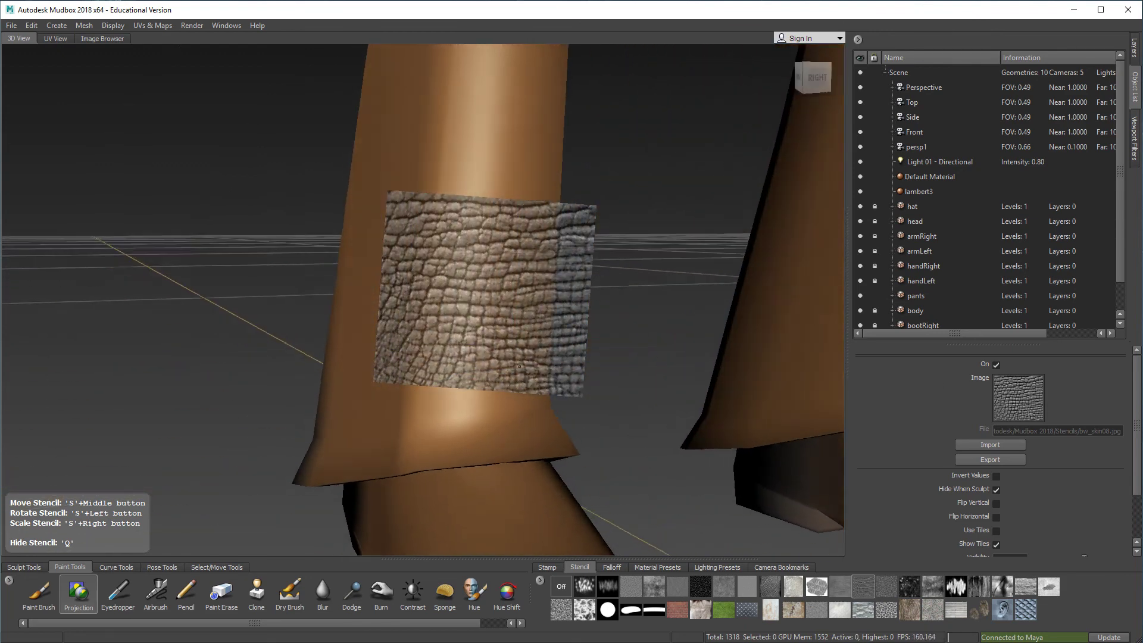
alt+drag(520, 366, 480, 334)
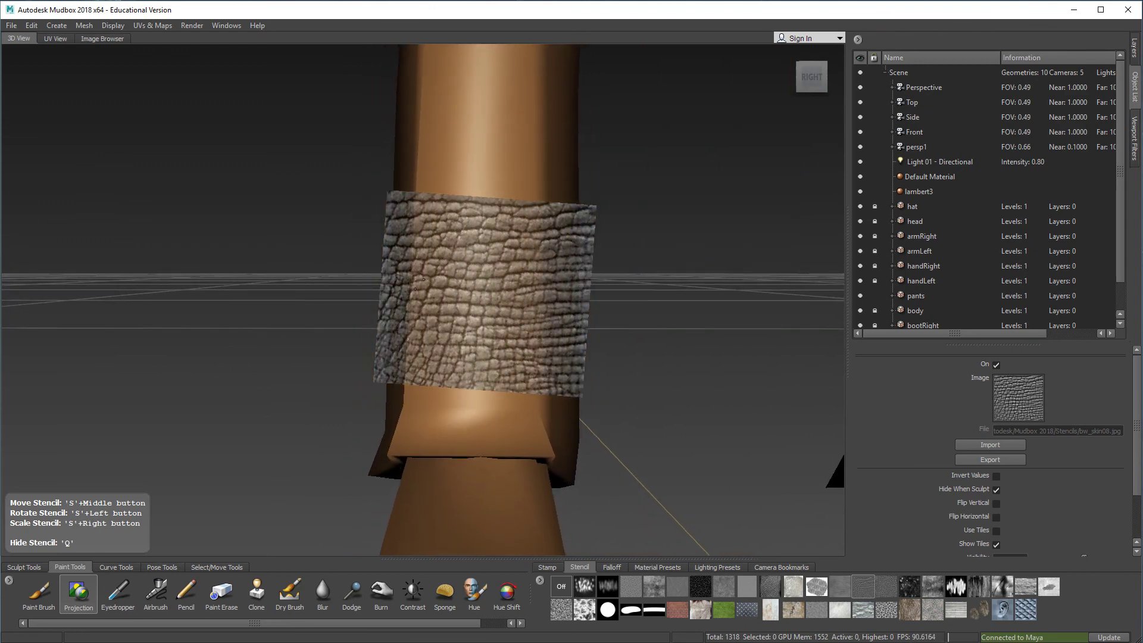
right_drag(432, 279, 463, 319)
drag(463, 319, 69, 355)
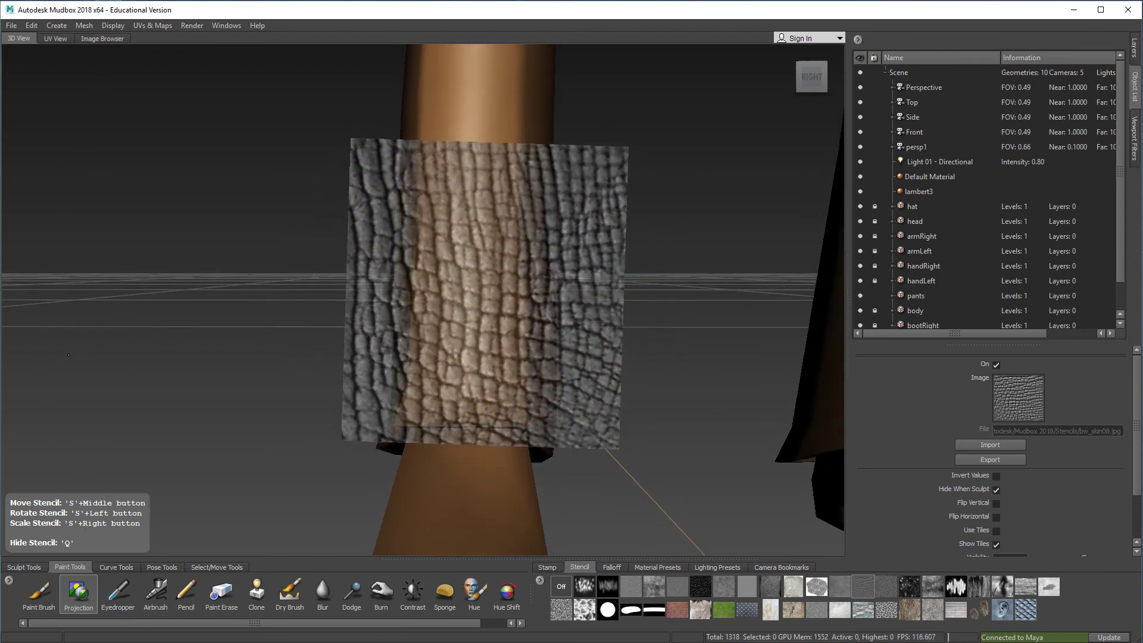
alt+drag(228, 376, 239, 363)
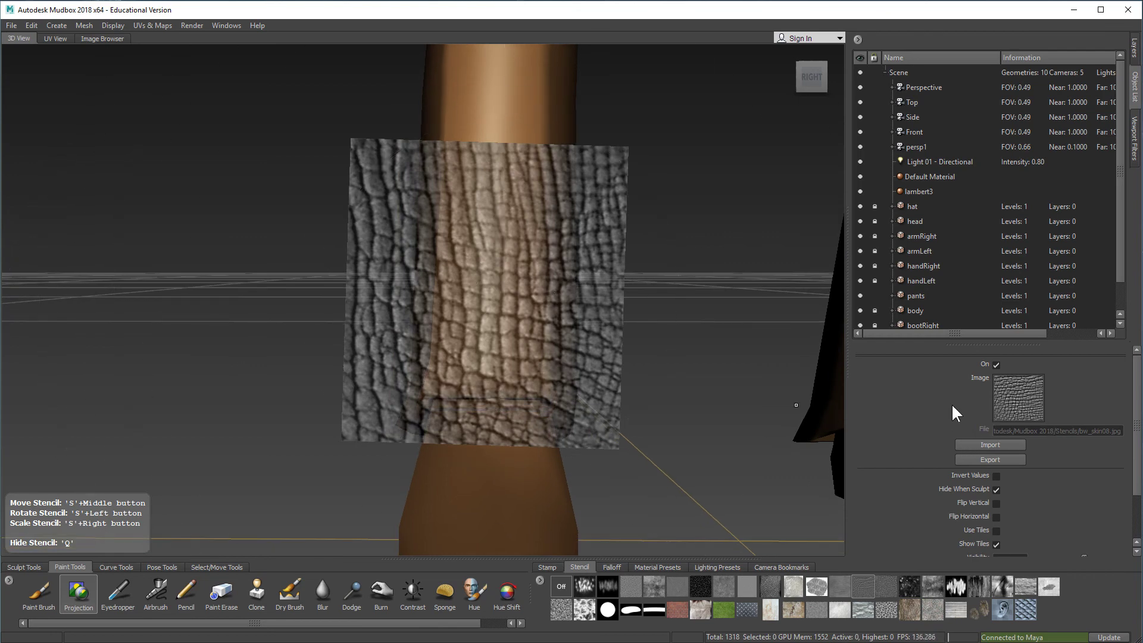
Turn off mirroring for the Projection brush and set its color to red
drag(1136, 454, 1134, 390)
click(83, 592)
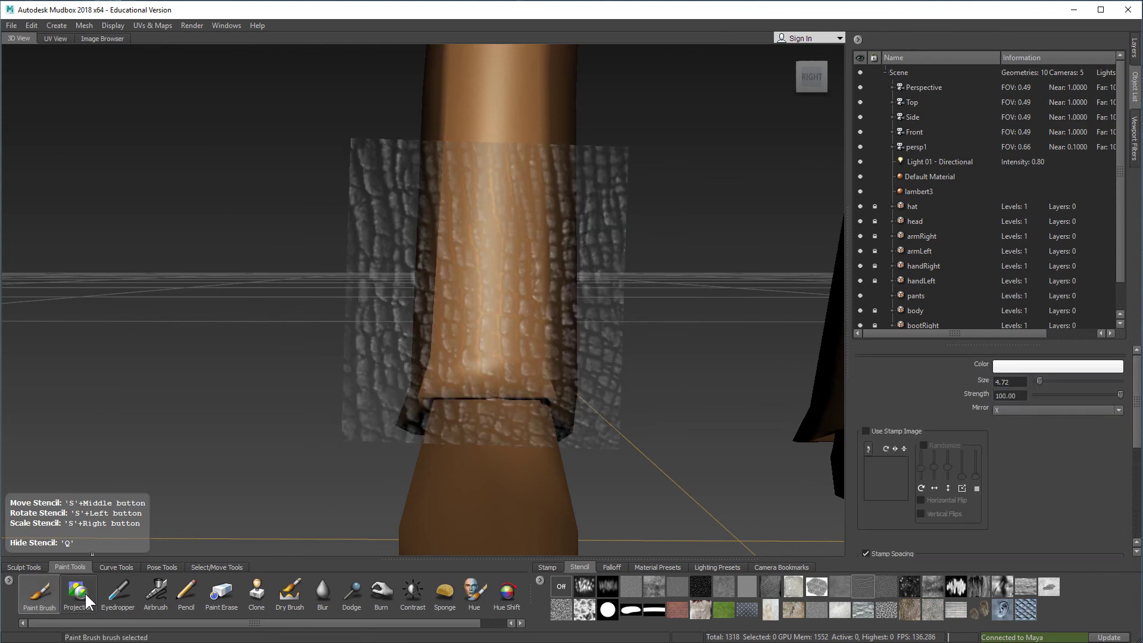
click(1023, 404)
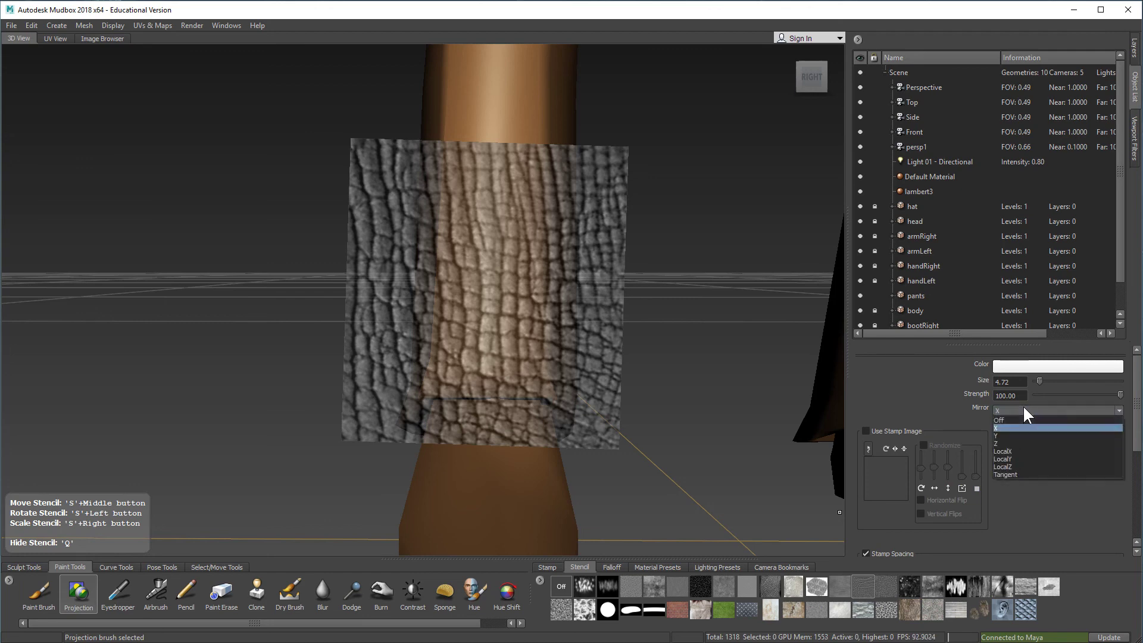
click(1017, 415)
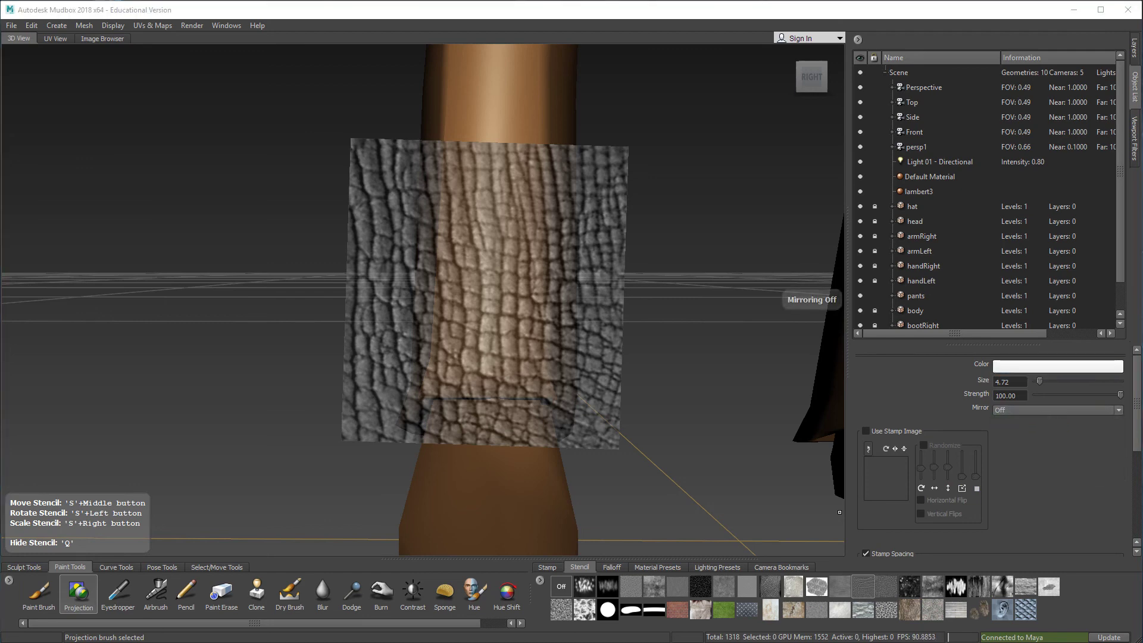
click(1124, 348)
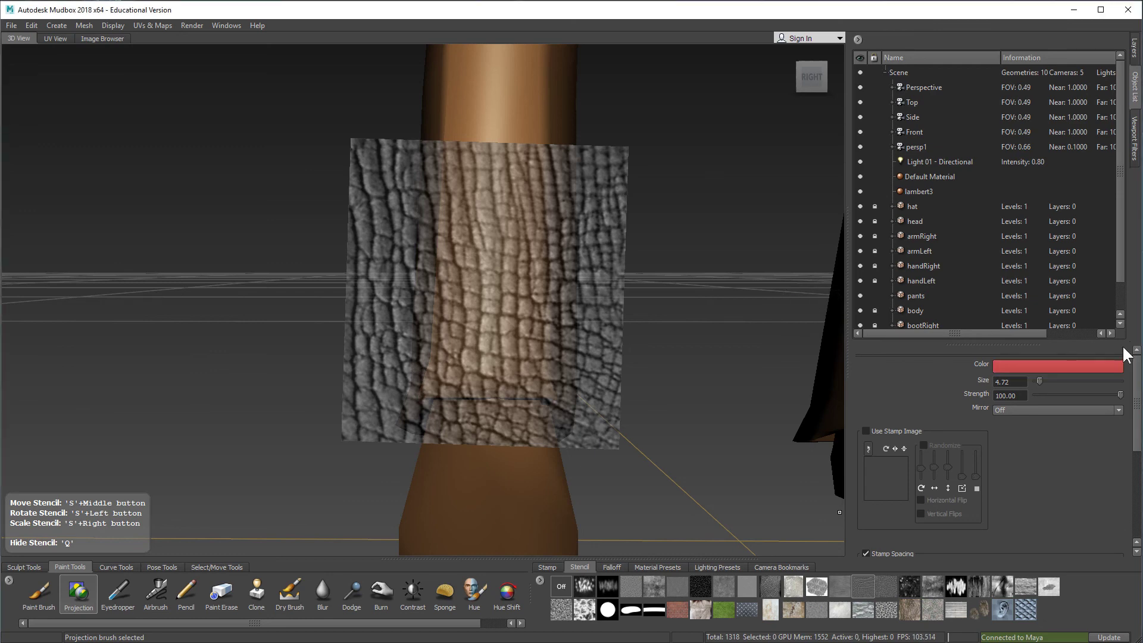
Project the red skin pattern onto the outer side of the lower trouser leg with a brush size of 3.35
click(504, 308)
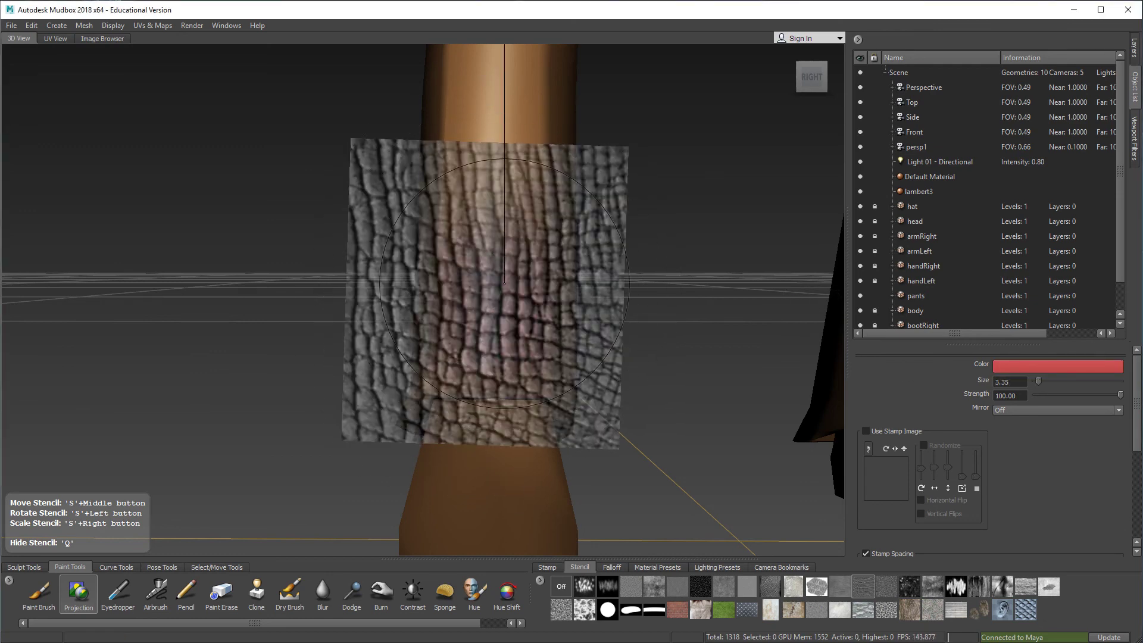
mouse_move(504, 283)
mouse_down()
mouse_move(518, 212)
mouse_move(441, 381)
mouse_move(426, 298)
mouse_up()
drag(537, 306, 515, 295)
mouse_move(564, 323)
alt+mouse_down()
mouse_move(423, 316)
mouse_move(535, 397)
mouse_move(526, 386)
mouse_move(569, 375)
mouse_move(526, 196)
mouse_move(432, 178)
mouse_move(550, 311)
mouse_move(460, 291)
mouse_move(494, 296)
alt+mouse_up()
click(495, 296)
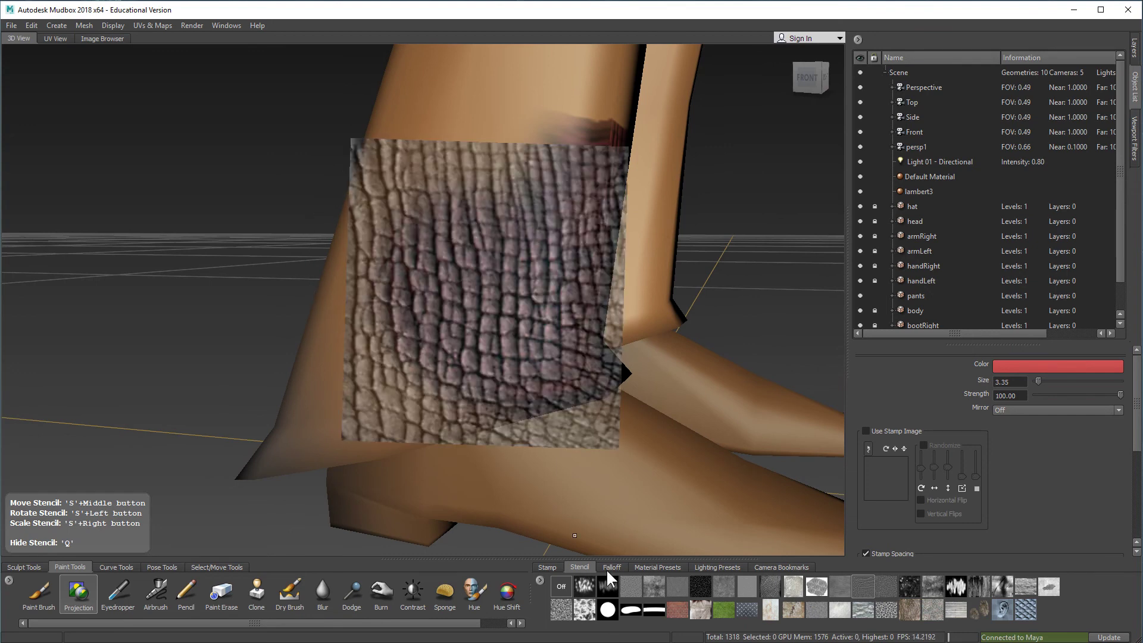
Show the falloff curves and project the pattern across the front of the trouser leg down to the hem at strength 100
click(607, 567)
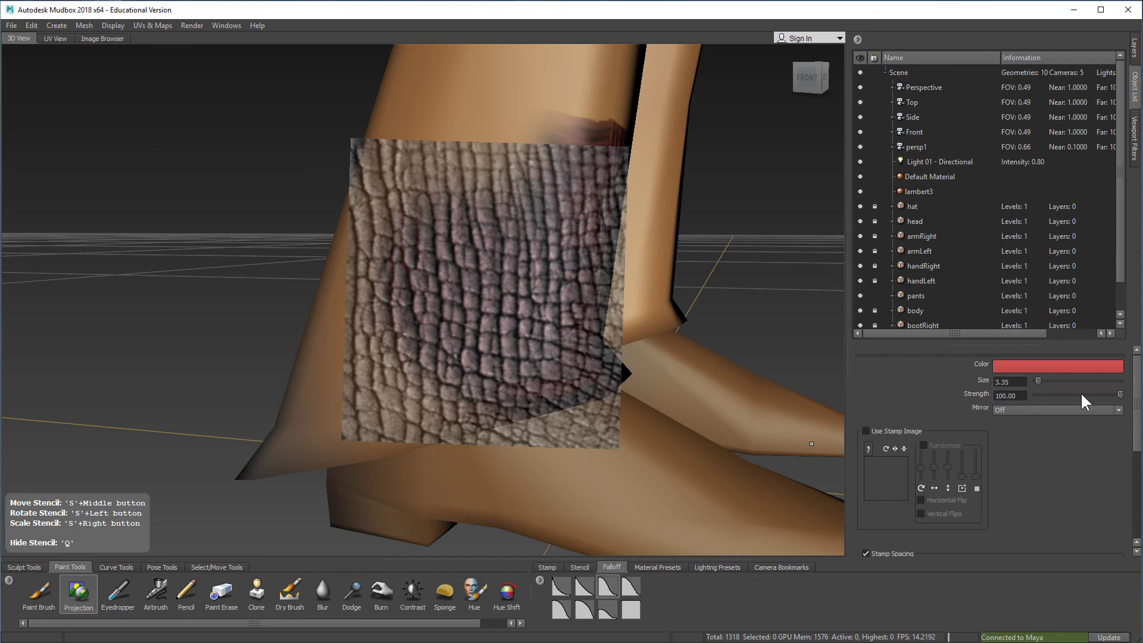
drag(1120, 395, 1118, 395)
mouse_move(589, 298)
mouse_down()
mouse_move(554, 220)
mouse_move(506, 205)
mouse_move(553, 297)
mouse_move(387, 393)
mouse_move(523, 277)
mouse_move(387, 422)
mouse_up()
alt+drag(387, 422, 495, 378)
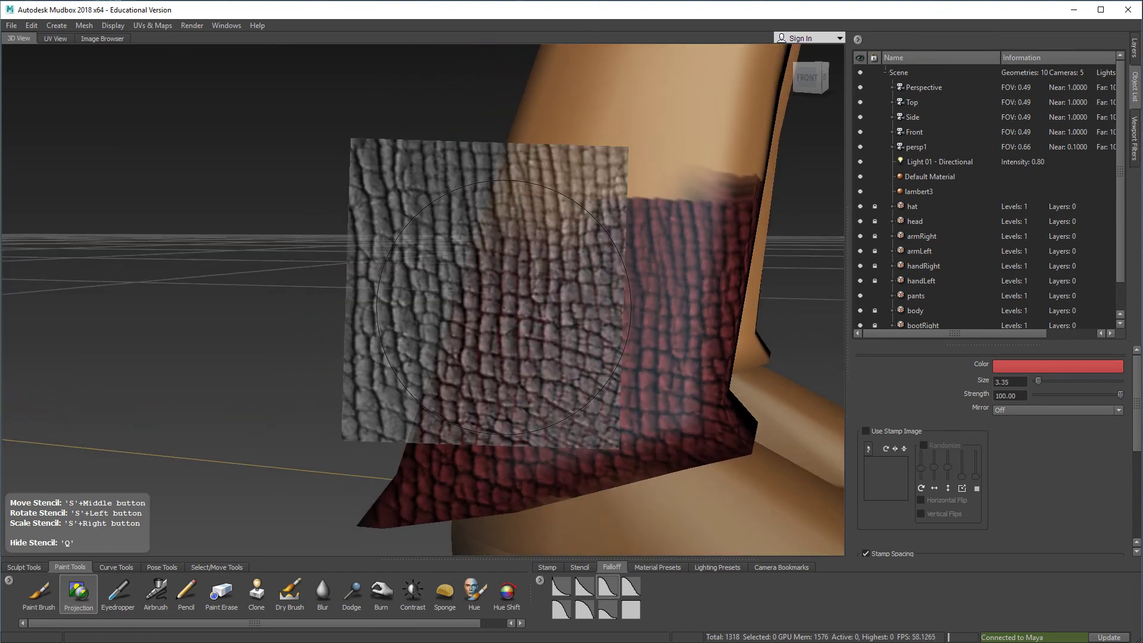
Project the red skin pattern over the inner side of the same trouser leg's lower end, toggling the stencil to check coverage
key(q)
mouse_move(569, 366)
alt+mouse_down()
mouse_move(515, 386)
mouse_move(554, 345)
mouse_move(484, 360)
alt+mouse_up()
key(q)
key(q)
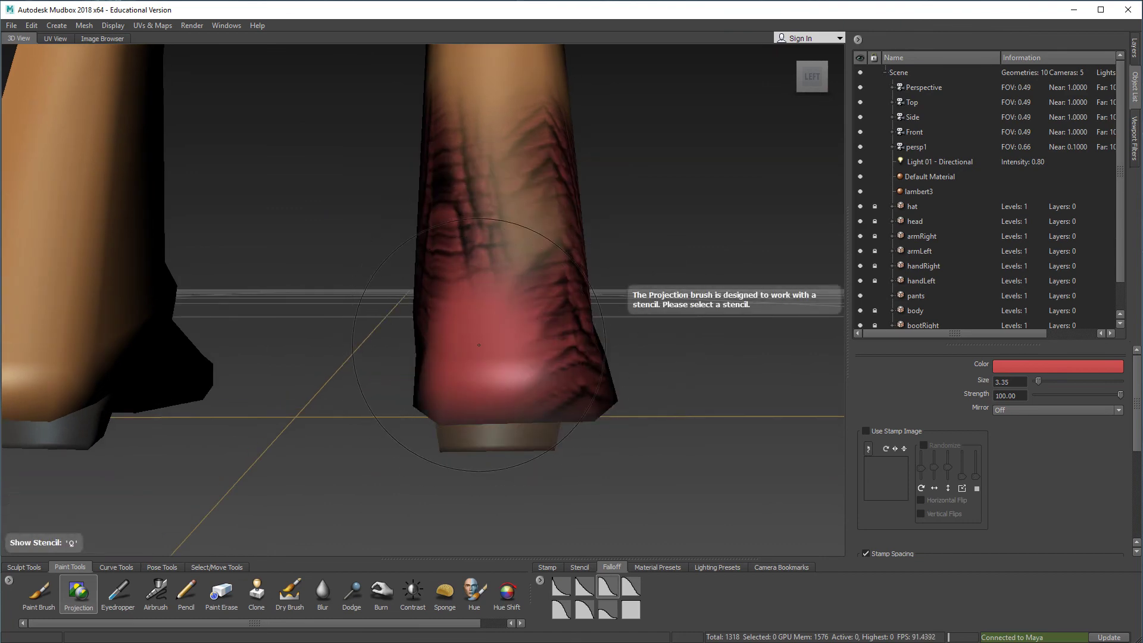
key(q)
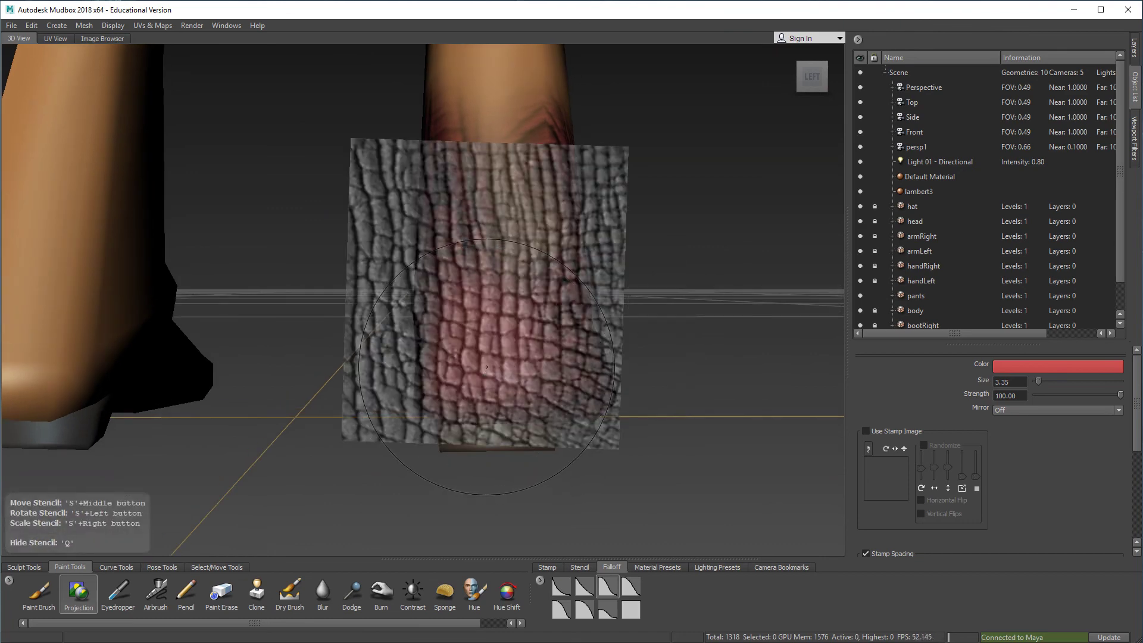
mouse_move(470, 309)
mouse_down()
mouse_move(493, 323)
mouse_move(501, 284)
mouse_move(498, 351)
mouse_up()
key(q)
key(q)
mouse_move(535, 202)
mouse_down()
mouse_move(524, 173)
mouse_move(476, 149)
mouse_move(455, 189)
mouse_up()
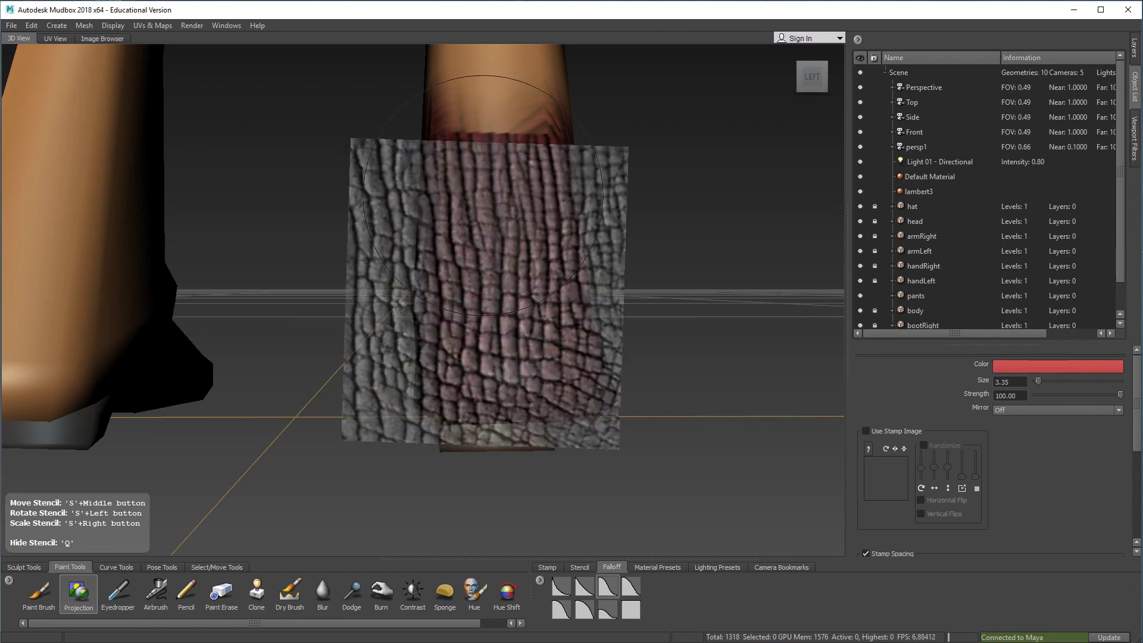
Project the red skin pattern onto the back of the lower trouser leg
alt+drag(420, 235, 536, 243)
alt+middle_drag(535, 243, 624, 264)
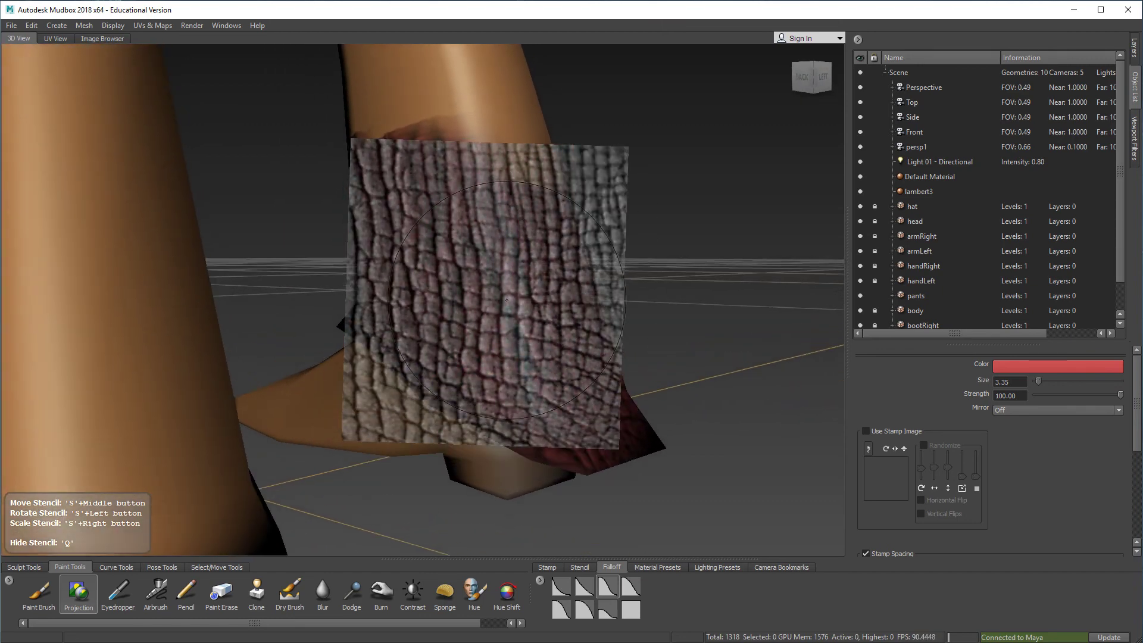
drag(542, 411, 503, 354)
mouse_move(527, 400)
mouse_down()
mouse_move(500, 244)
mouse_move(459, 175)
mouse_up()
Project the pattern again onto the outer side of the lower trouser leg, and hide the stencil to inspect the paint
alt+right_drag(512, 286, 438, 313)
alt+drag(438, 314, 751, 317)
drag(516, 265, 484, 295)
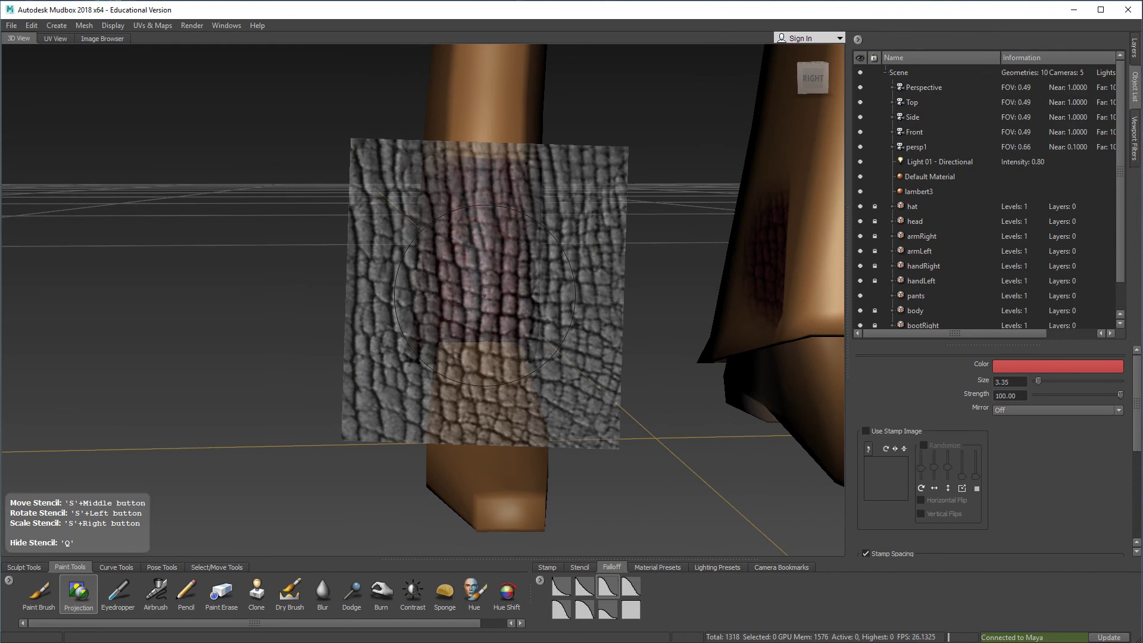
key(q)
alt+drag(403, 383, 380, 392)
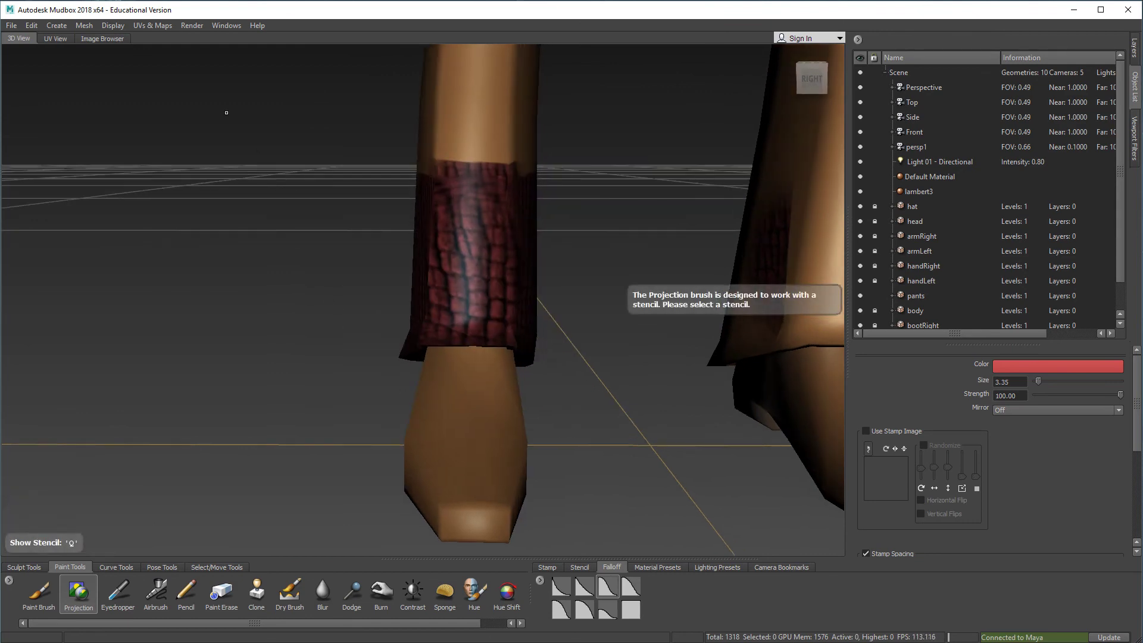
Examine the projected skin pattern on the pants' UV islands in the UV layout, and return to the 3D model
click(55, 38)
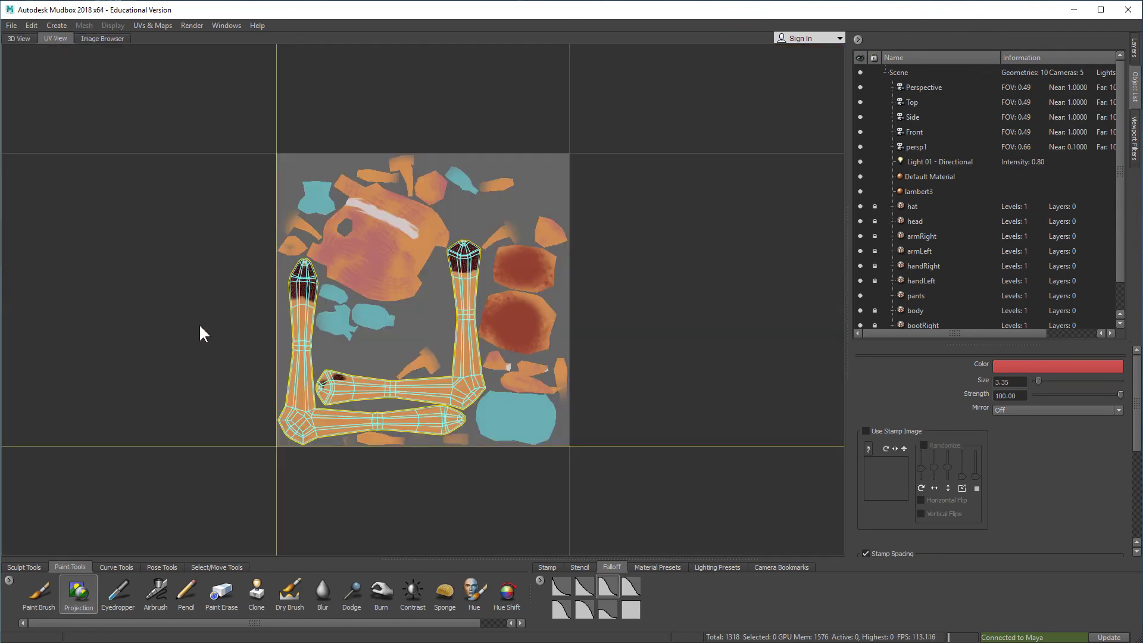
alt+right_drag(200, 325, 705, 357)
alt+middle_drag(149, 331, 909, 446)
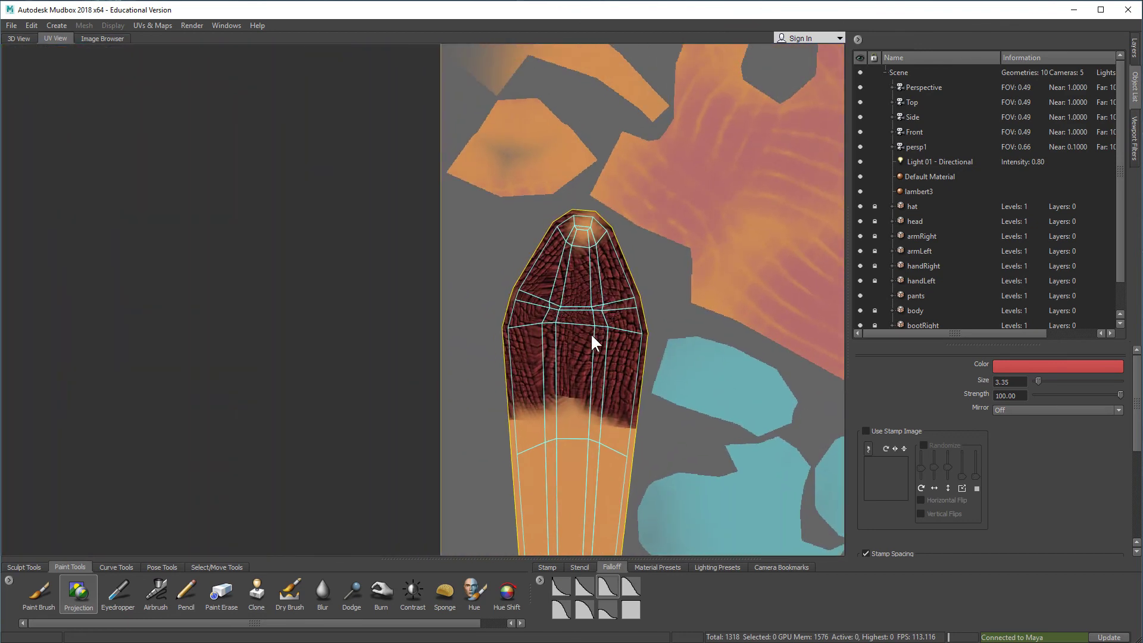
alt+right_drag(645, 312, 284, 325)
alt+middle_drag(519, 333, 428, 337)
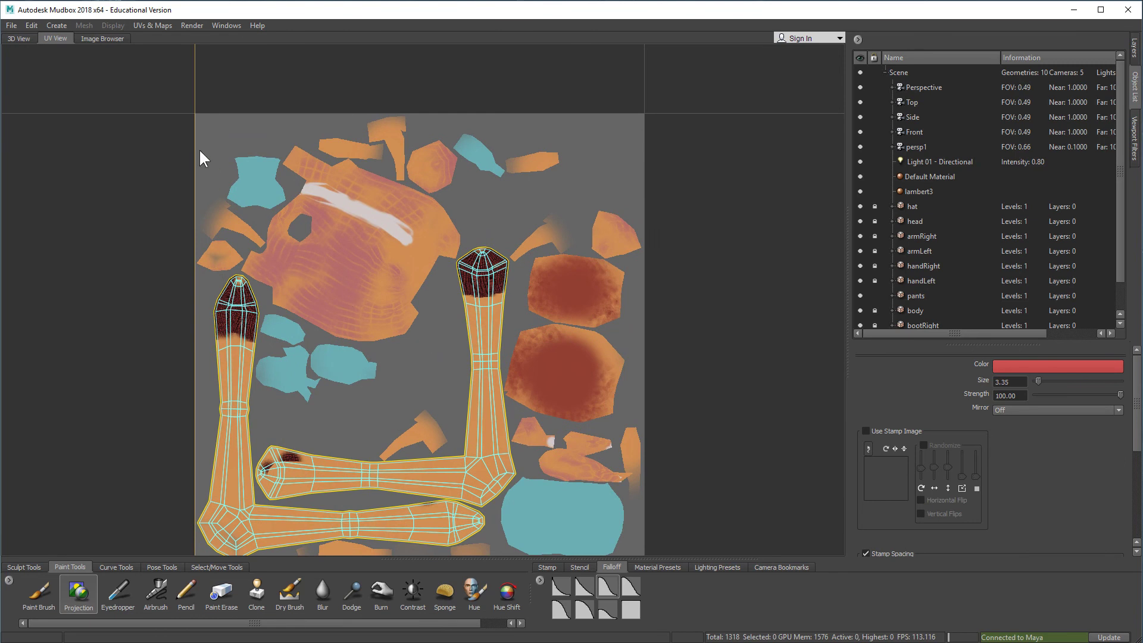
click(18, 38)
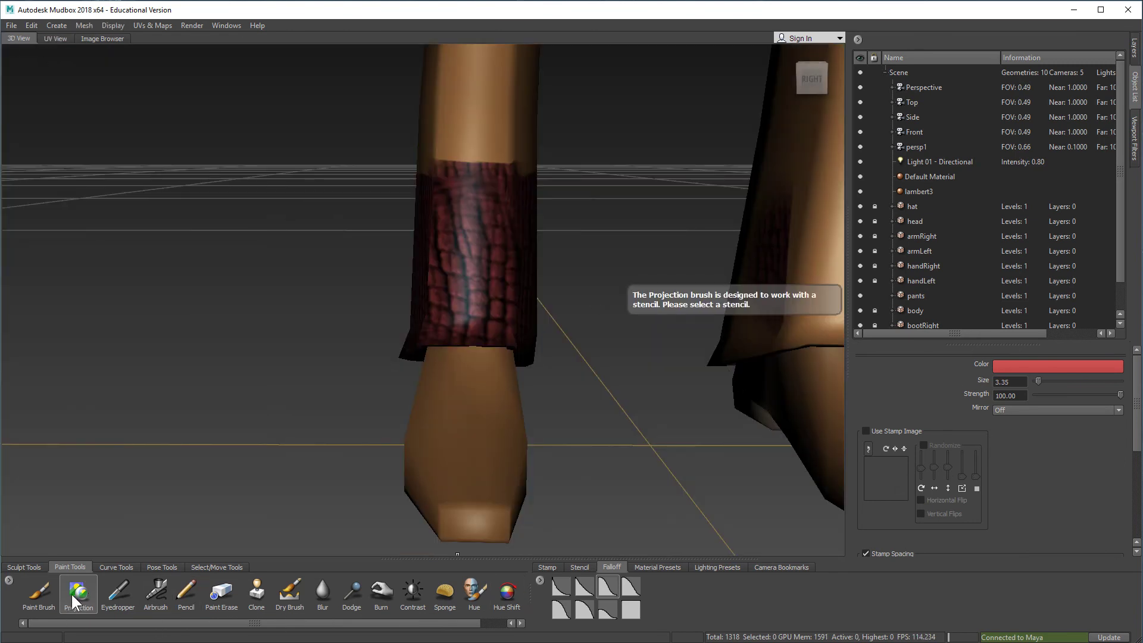
Paint white through the skin-pattern stencil with the Paint Brush, just above the red projected pattern on the lower trouser leg
click(36, 593)
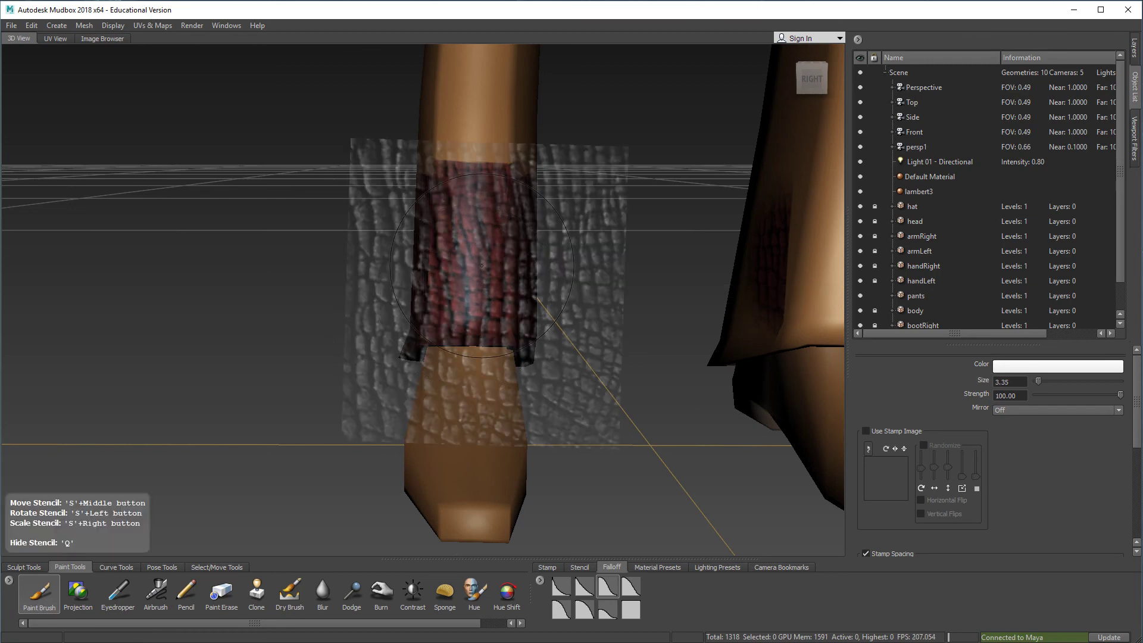
alt+middle_drag(482, 265, 470, 430)
mouse_move(479, 290)
mouse_down()
mouse_move(467, 331)
mouse_move(477, 337)
mouse_move(461, 274)
mouse_up()
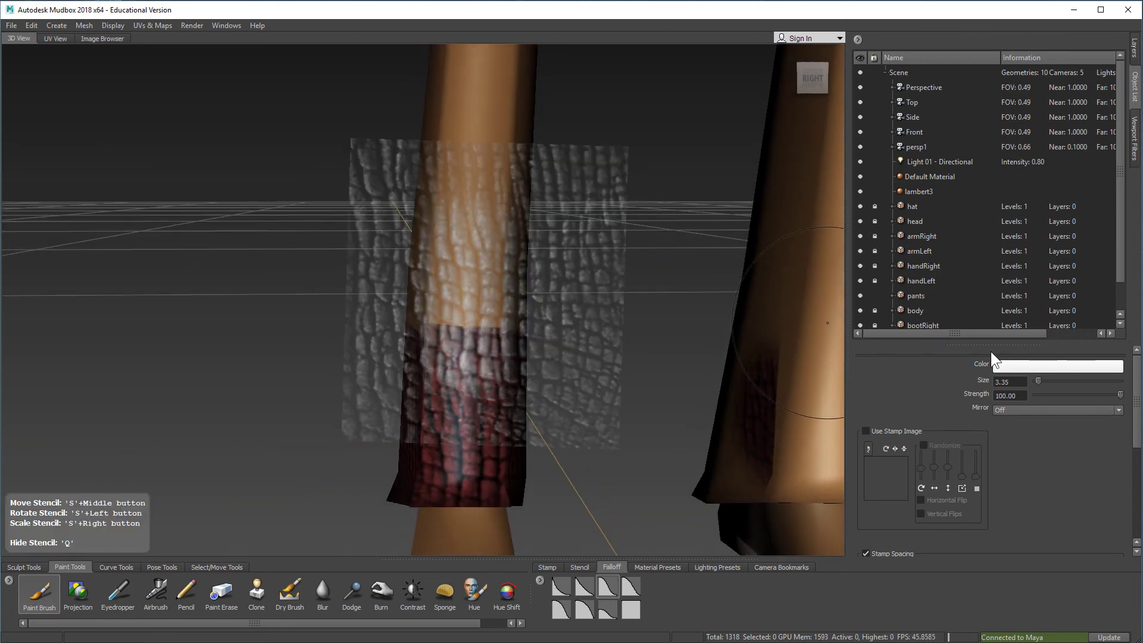
Set the brush colour to bright red and paint through the stencil over the white area and up the adjoining side of the trouser leg
click(1054, 360)
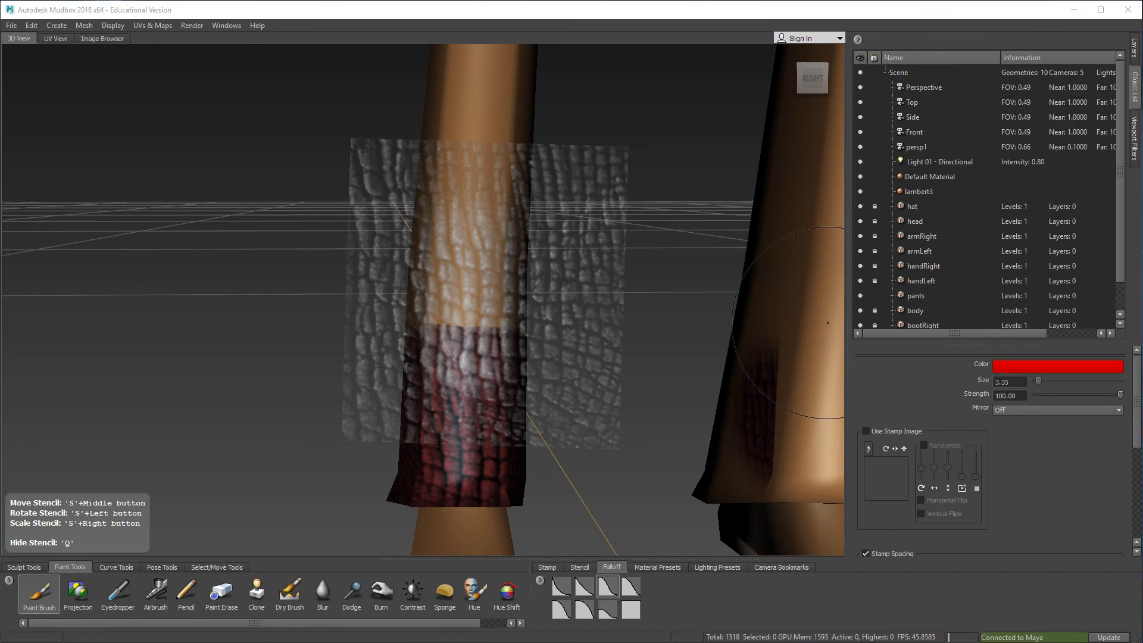
drag(473, 179, 453, 357)
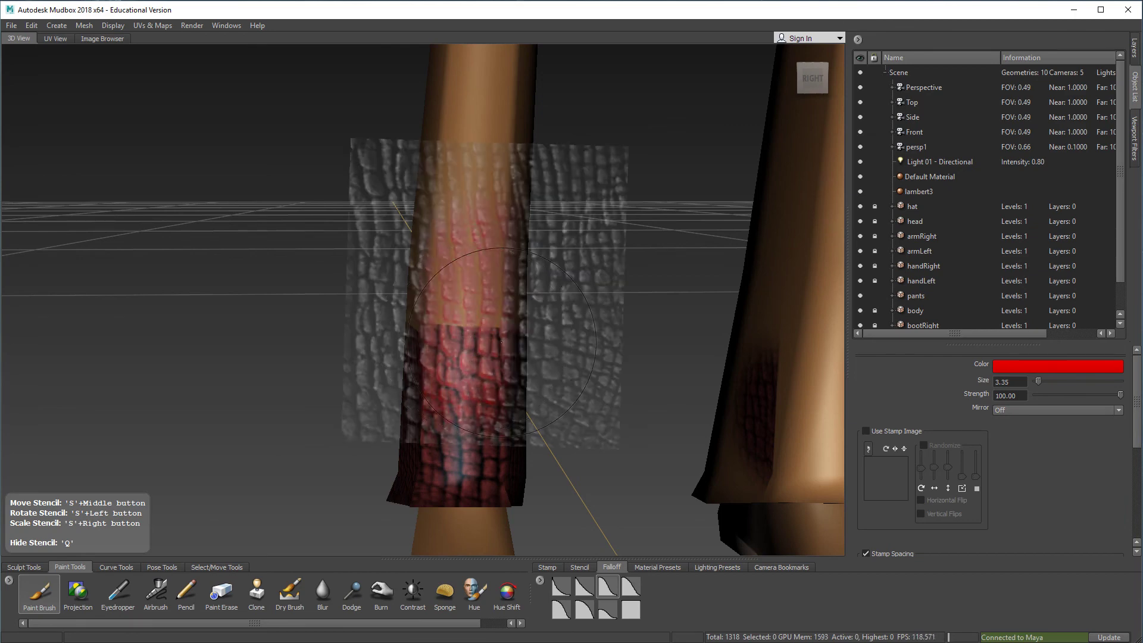
mouse_move(460, 316)
alt+mouse_down()
mouse_move(454, 295)
mouse_move(518, 316)
mouse_move(397, 326)
alt+mouse_up()
drag(487, 355, 452, 302)
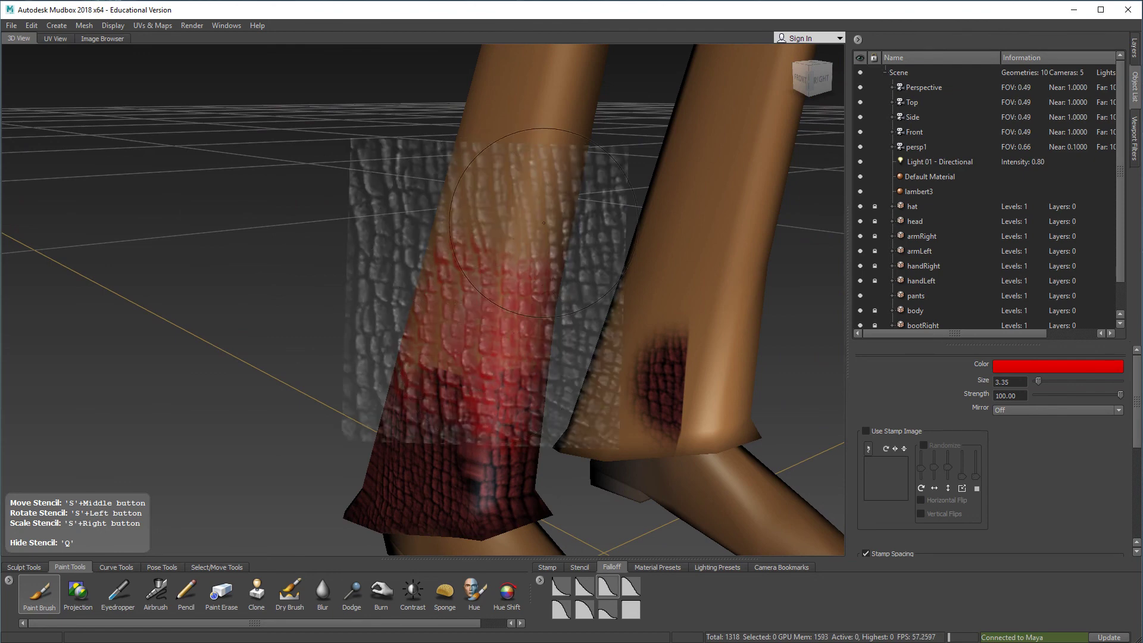
drag(488, 219, 456, 390)
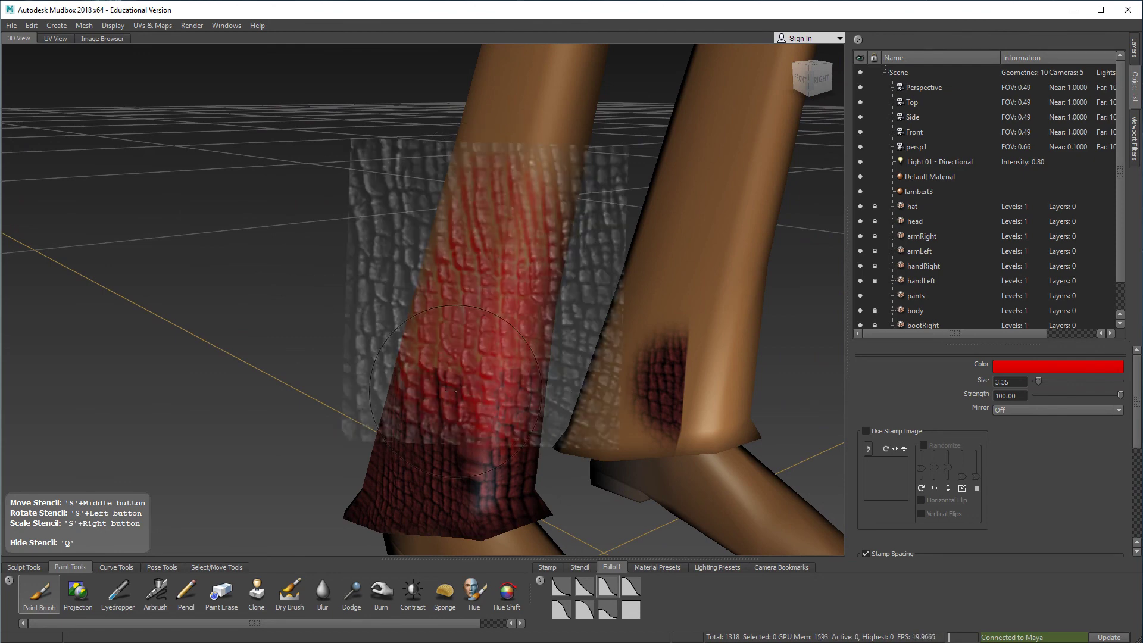
Hide the stencil, display the available stencils, and examine the painted trouser leg close up and on the whole character
key(q)
alt+drag(524, 397, 357, 304)
alt+drag(351, 444, 329, 449)
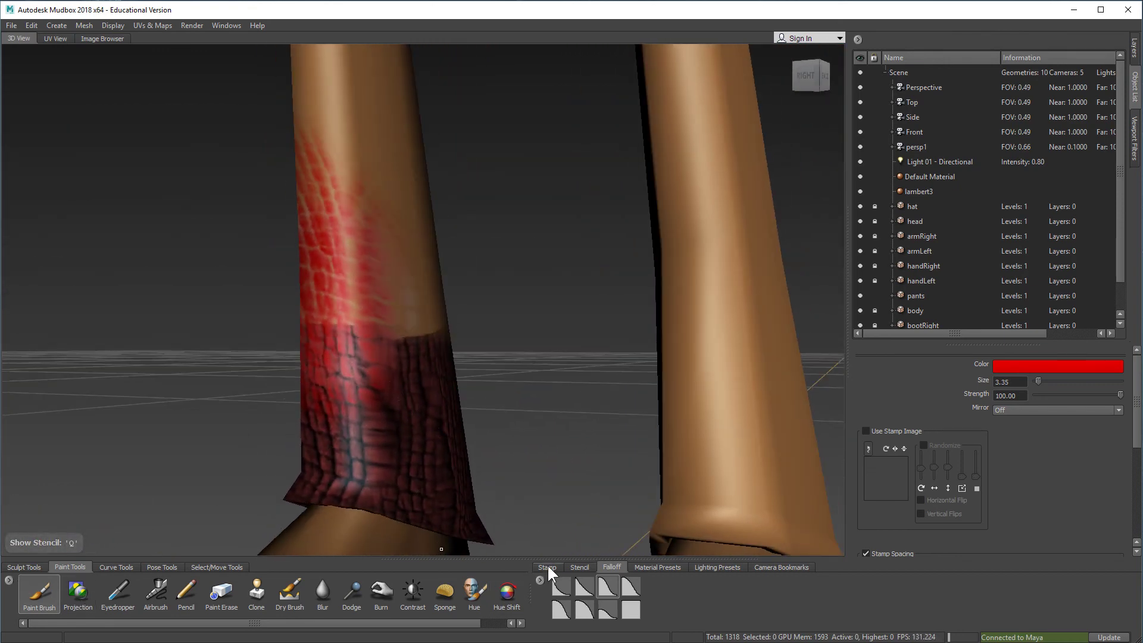
click(579, 568)
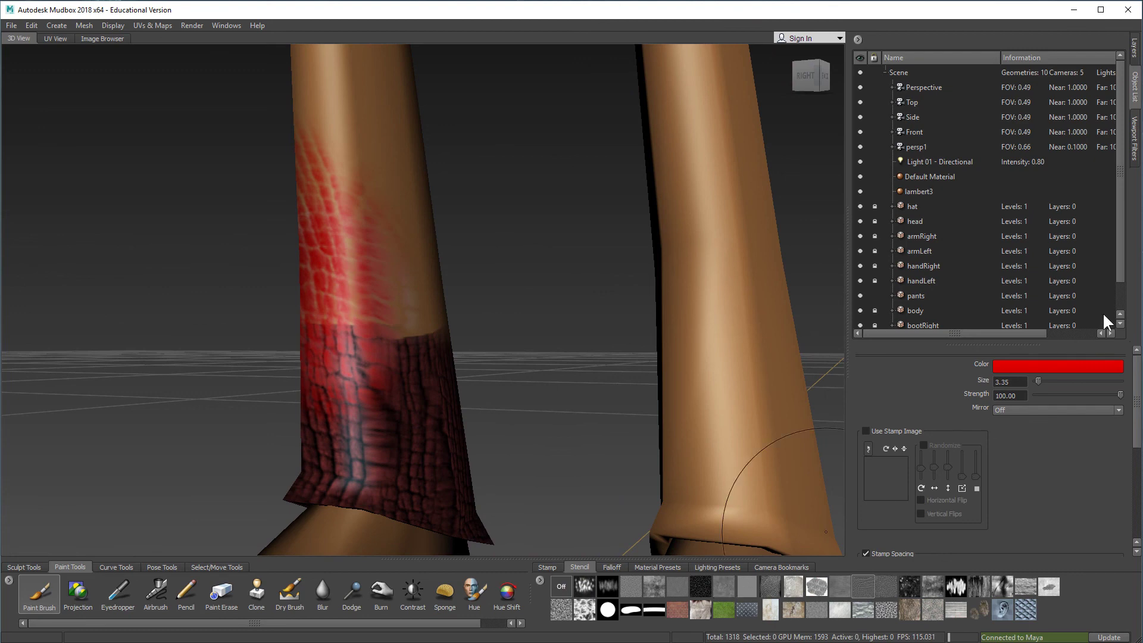
alt+right_drag(673, 369, 428, 333)
alt+drag(428, 315, 381, 334)
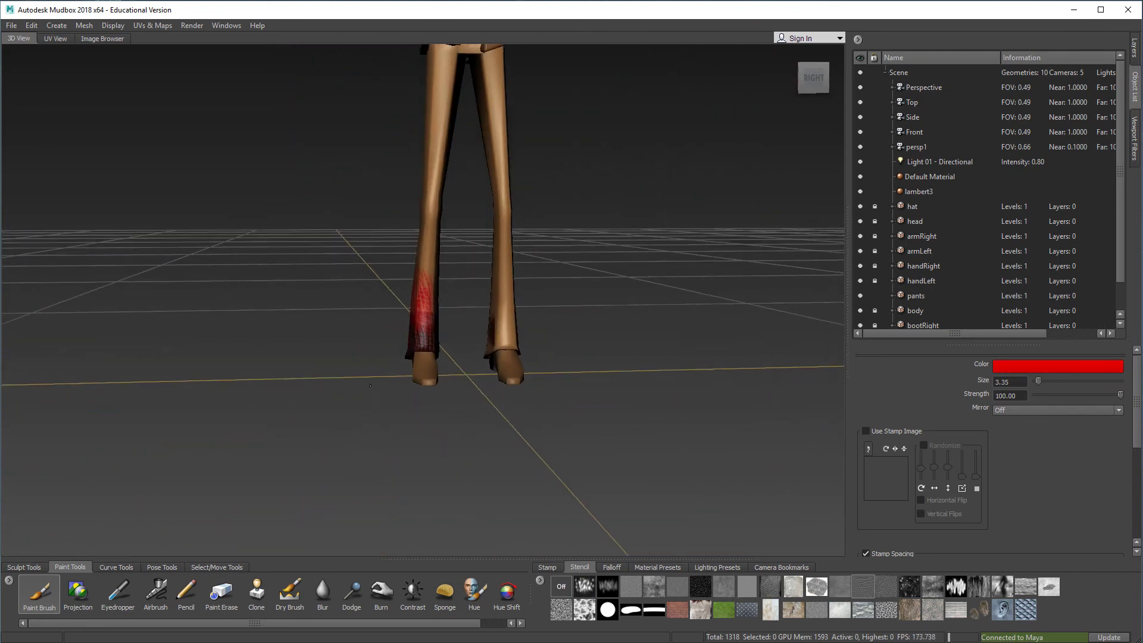
alt+middle_drag(357, 304, 369, 441)
alt+drag(368, 441, 497, 343)
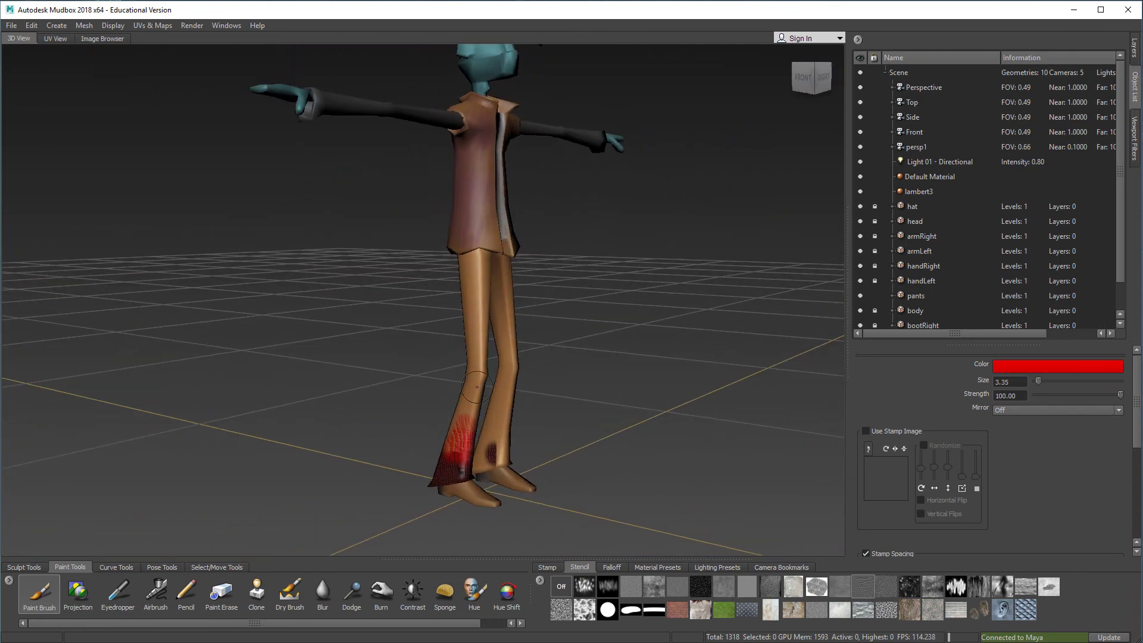
alt+middle_drag(497, 342, 484, 416)
alt+drag(484, 416, 370, 410)
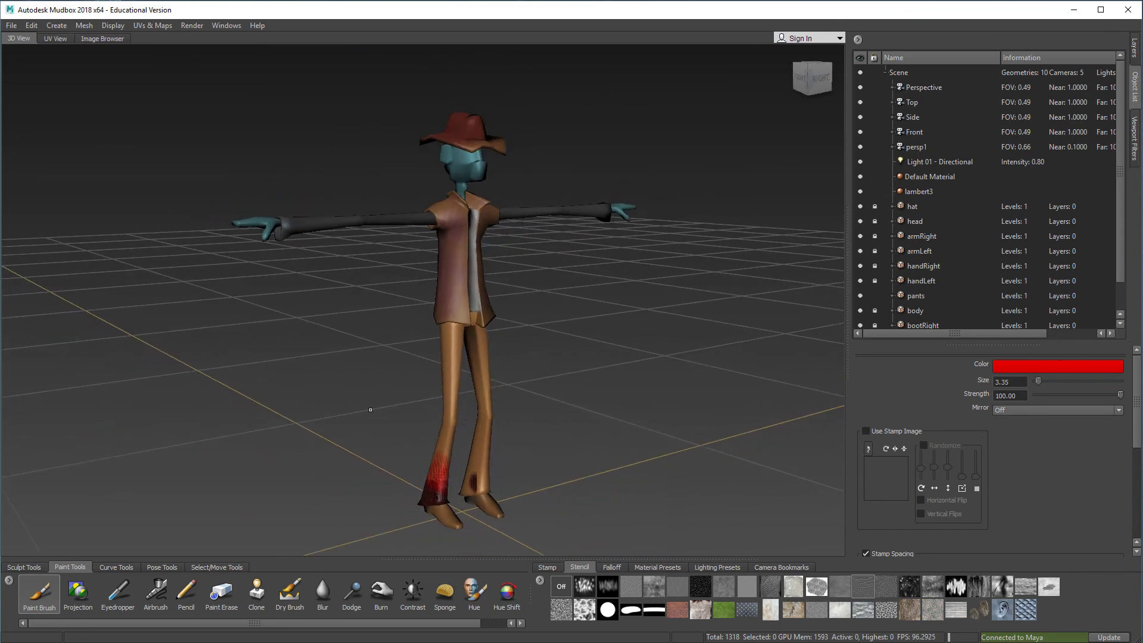